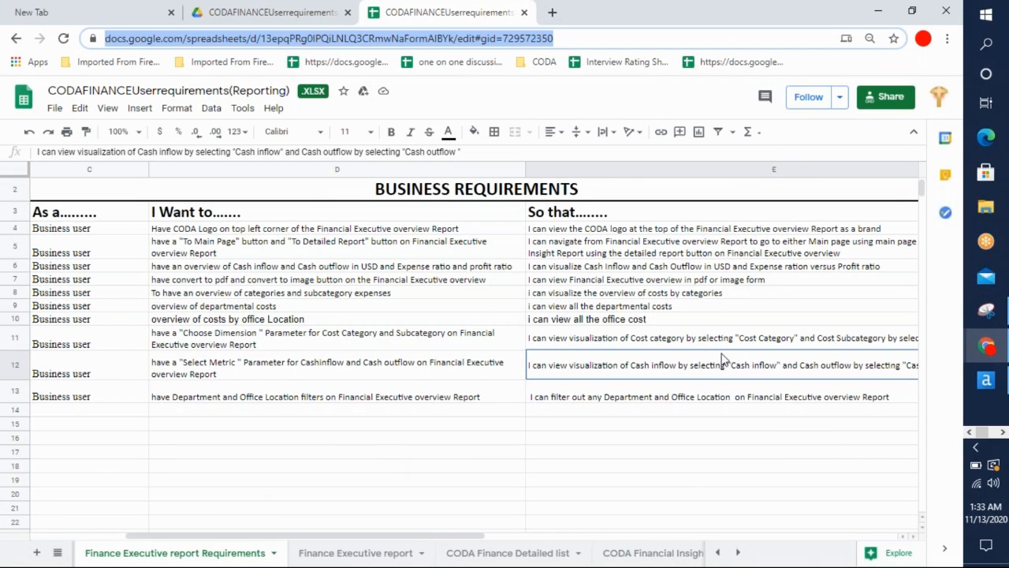
# Step: Switch from the browser to Tableau and bring up the one one workbook window
pyautogui.click(1003, 434)
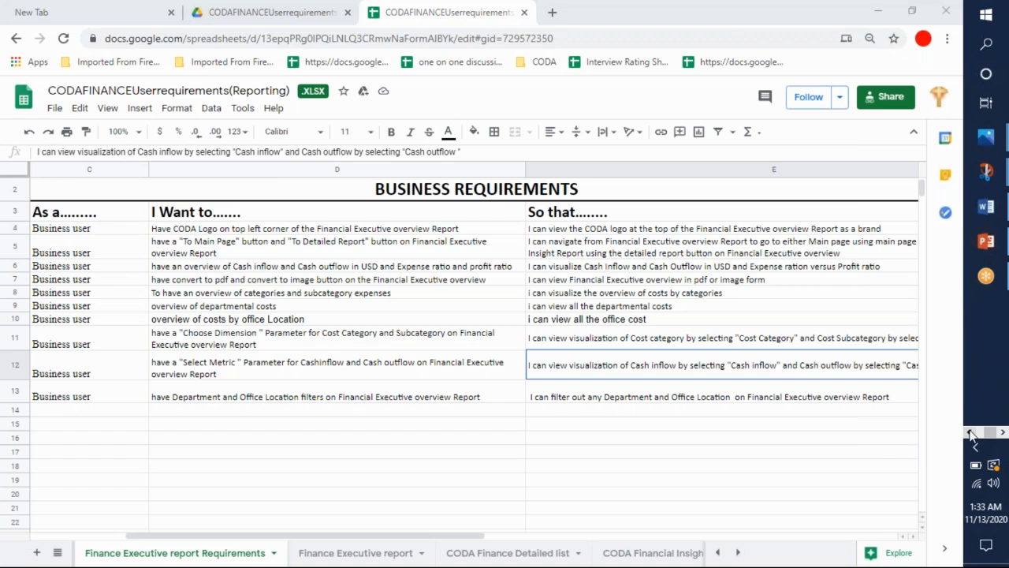
pyautogui.click(971, 435)
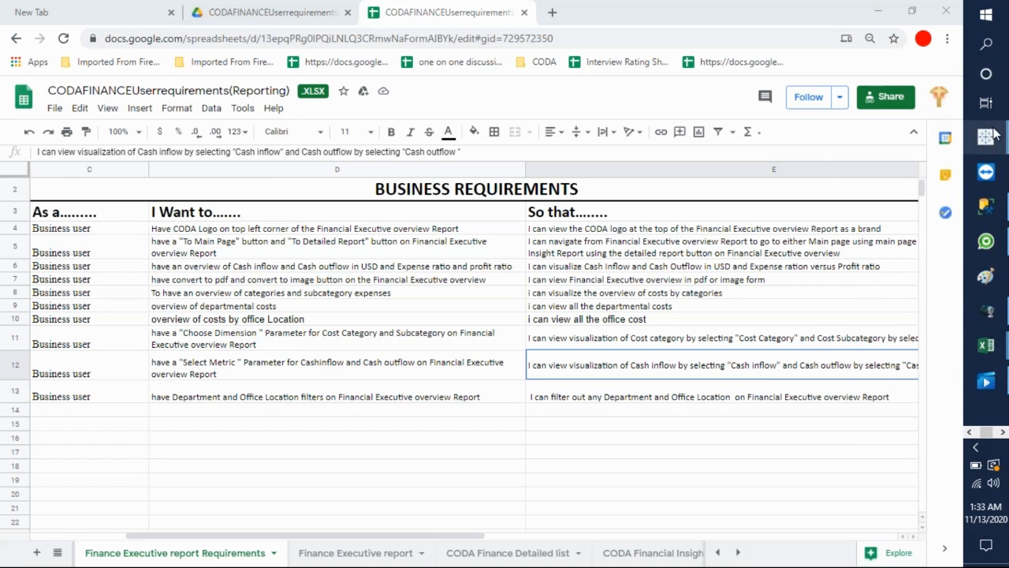
pyautogui.moveTo(995, 136)
pyautogui.click(884, 288)
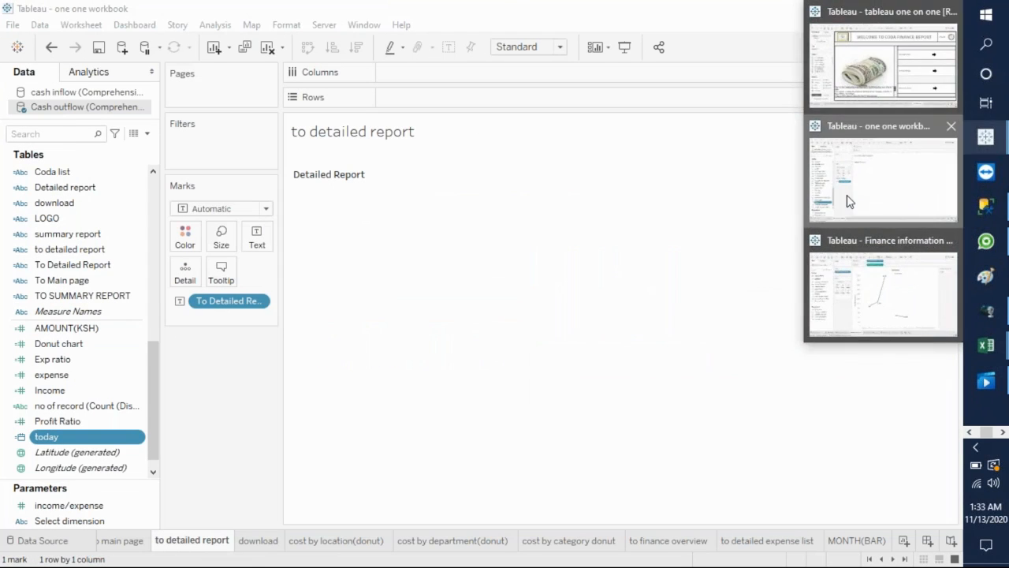
pyautogui.click(850, 202)
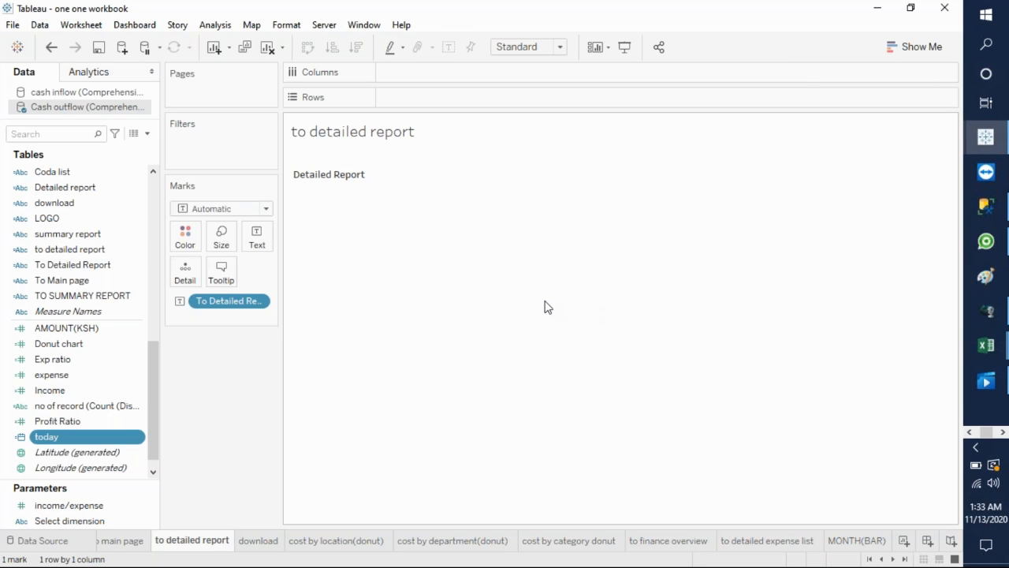
# Step: Create a new workbook, dismiss the error report and file recovery dialogs, and maximize the new window
pyautogui.hotkey('ctrl', 'n')
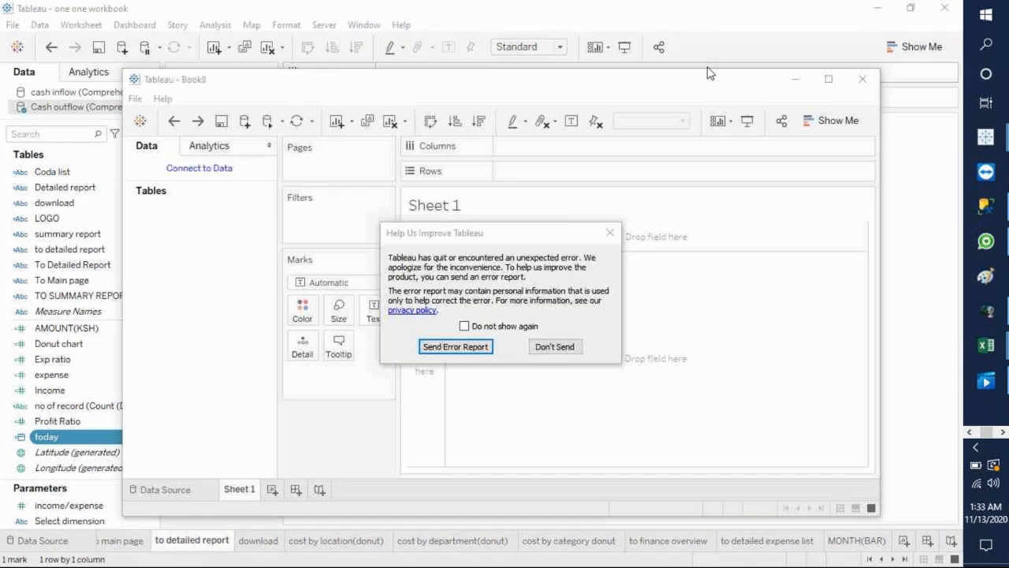
pyautogui.click(609, 233)
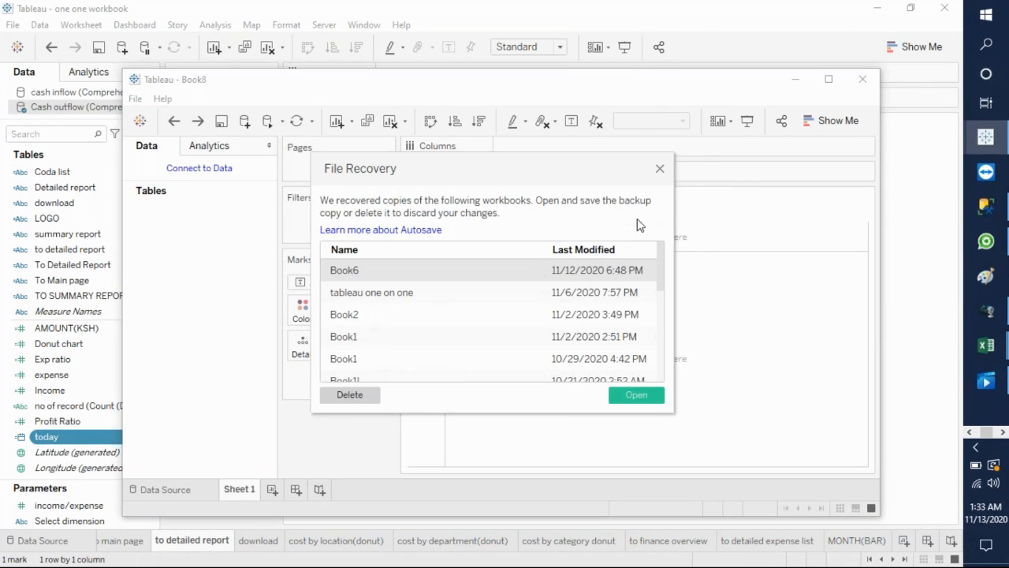
pyautogui.click(661, 172)
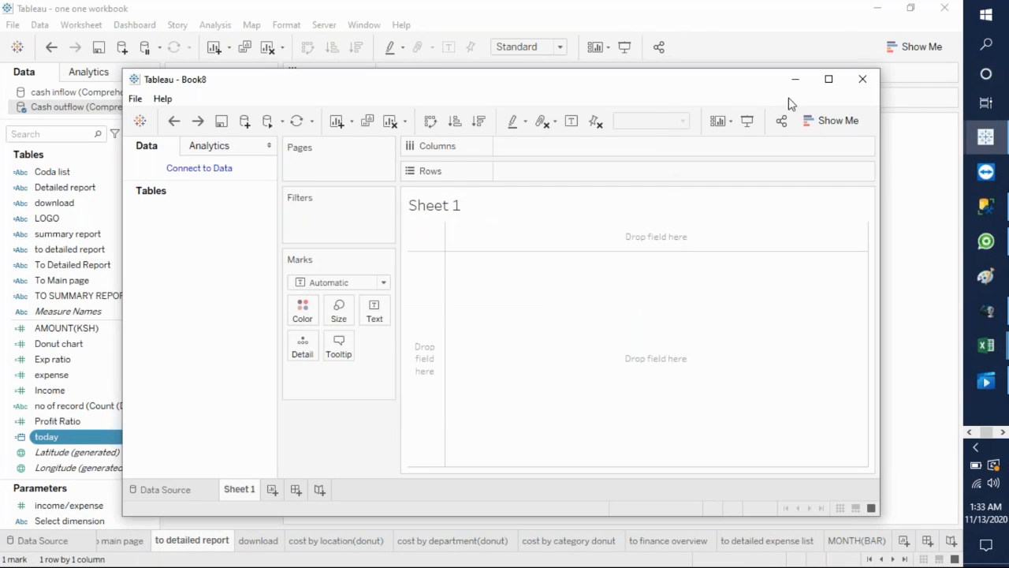
pyautogui.click(829, 79)
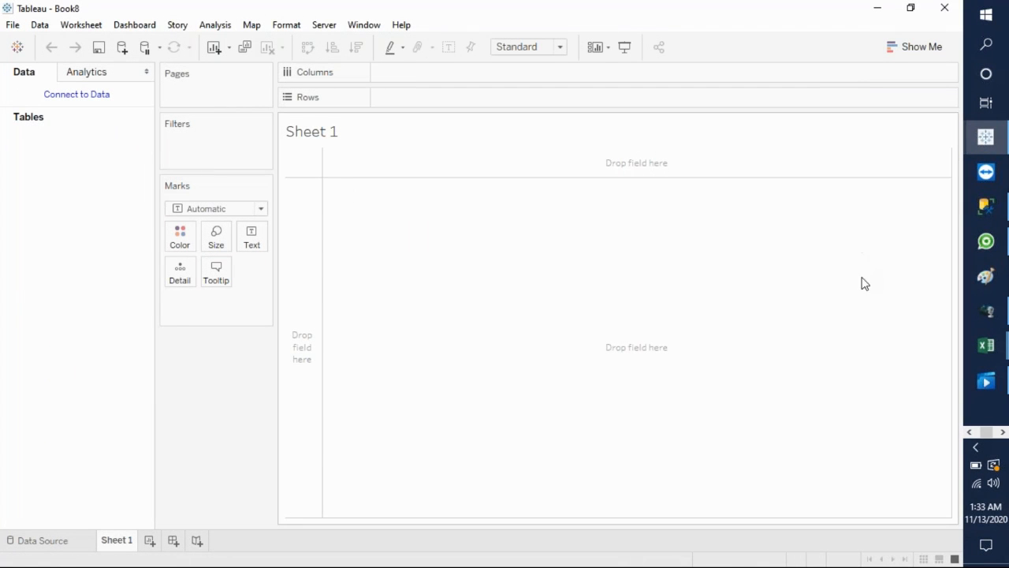
# Step: Switch to the recovered tableau one on one workbook and close its Edit Text dialog without changes
pyautogui.click(1002, 432)
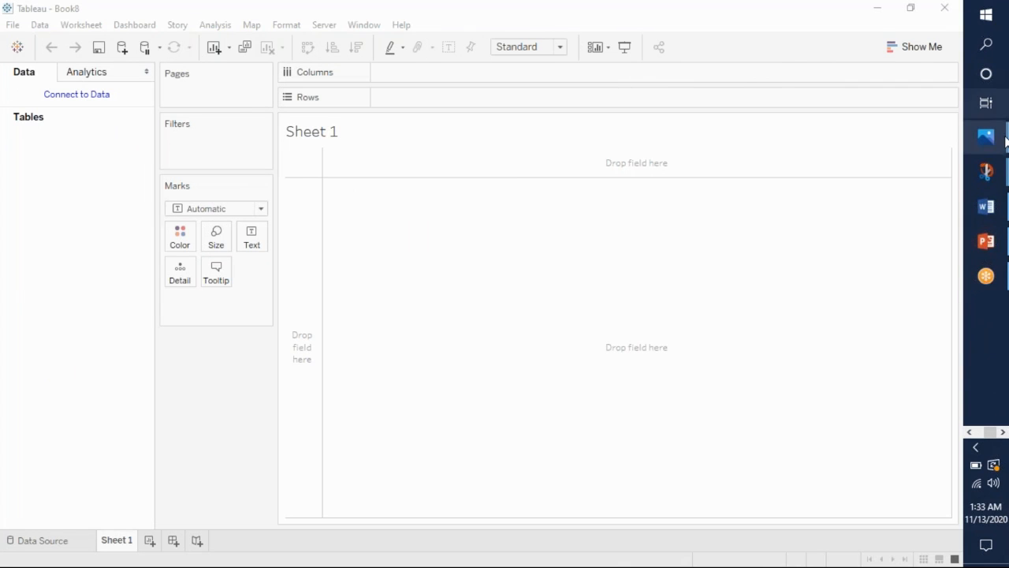
pyautogui.moveTo(1005, 141)
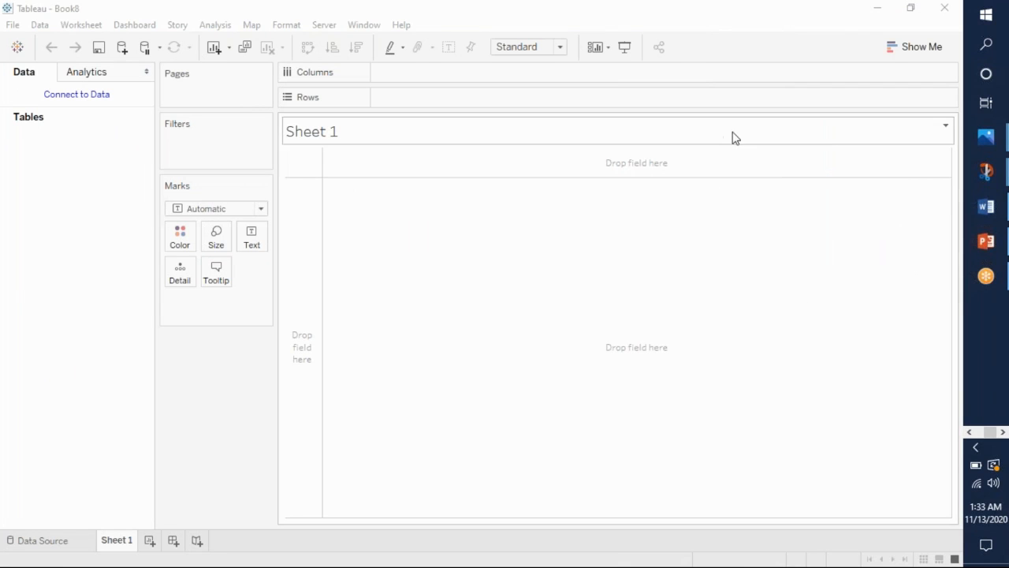
pyautogui.click(969, 432)
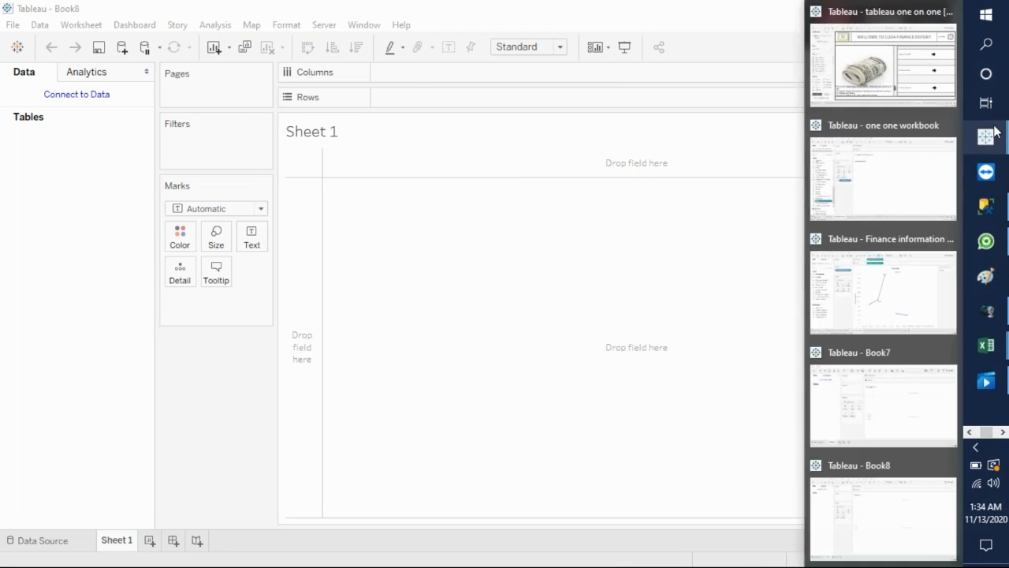
pyautogui.click(893, 79)
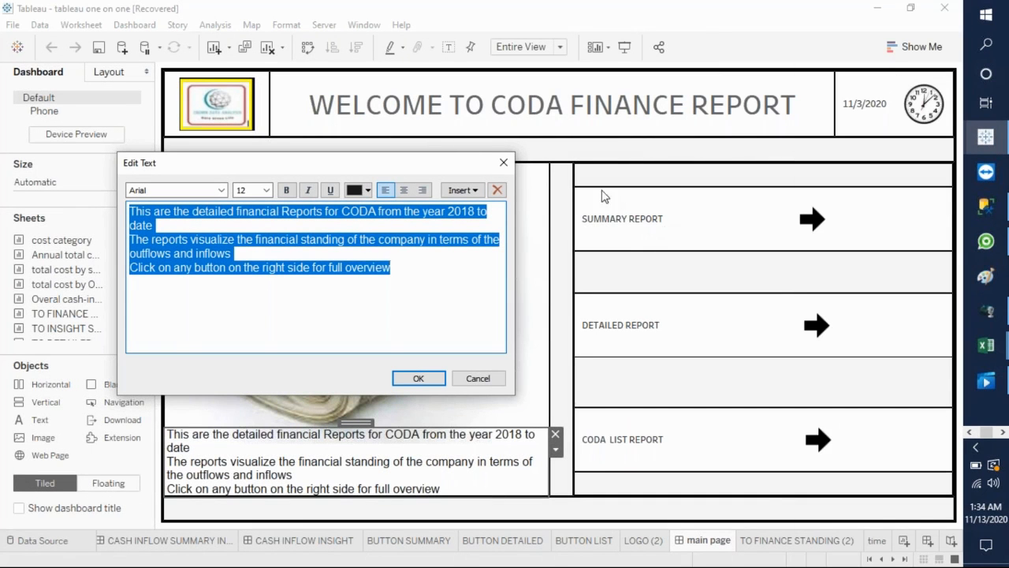
pyautogui.click(502, 164)
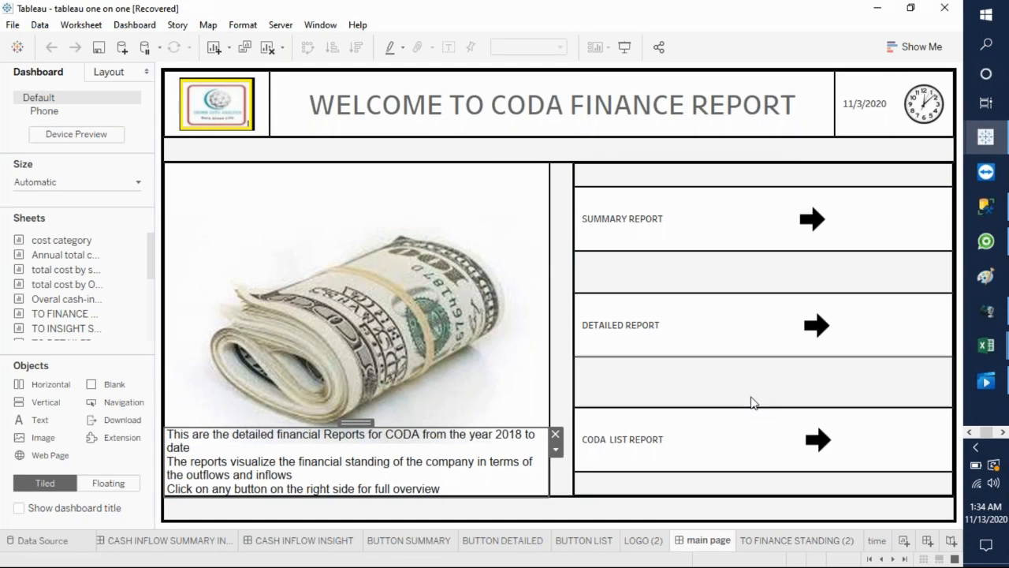
# Step: View the TO FINANCE STANDING (2) and time sheets and return to the main page dashboard
pyautogui.click(802, 541)
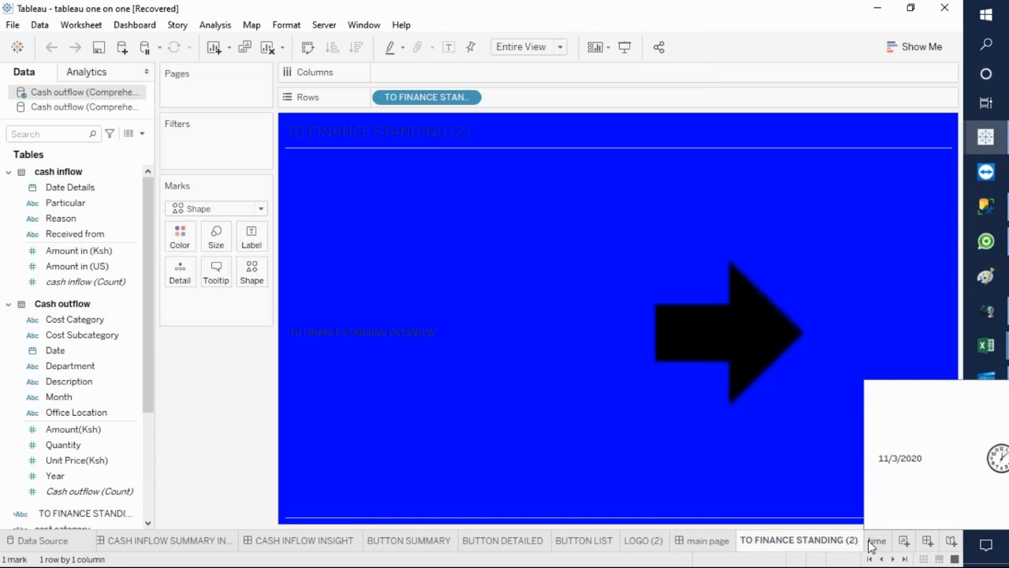
pyautogui.click(876, 541)
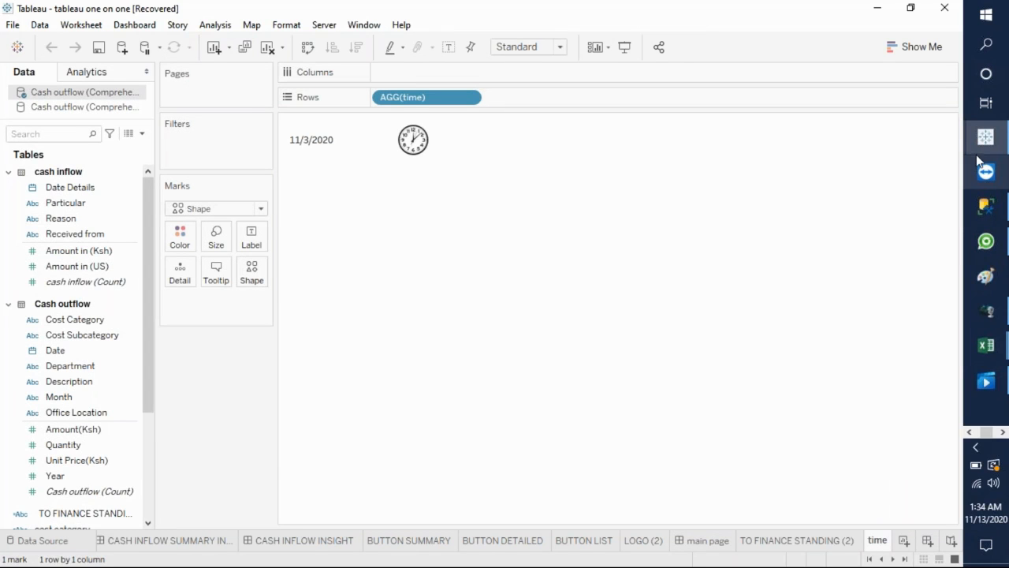
pyautogui.moveTo(983, 146)
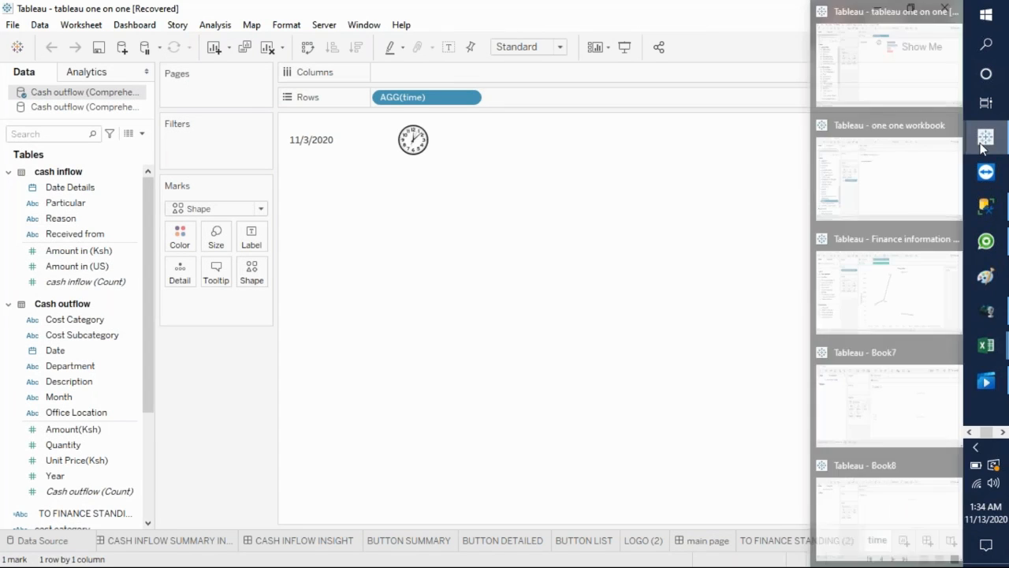
pyautogui.click(890, 82)
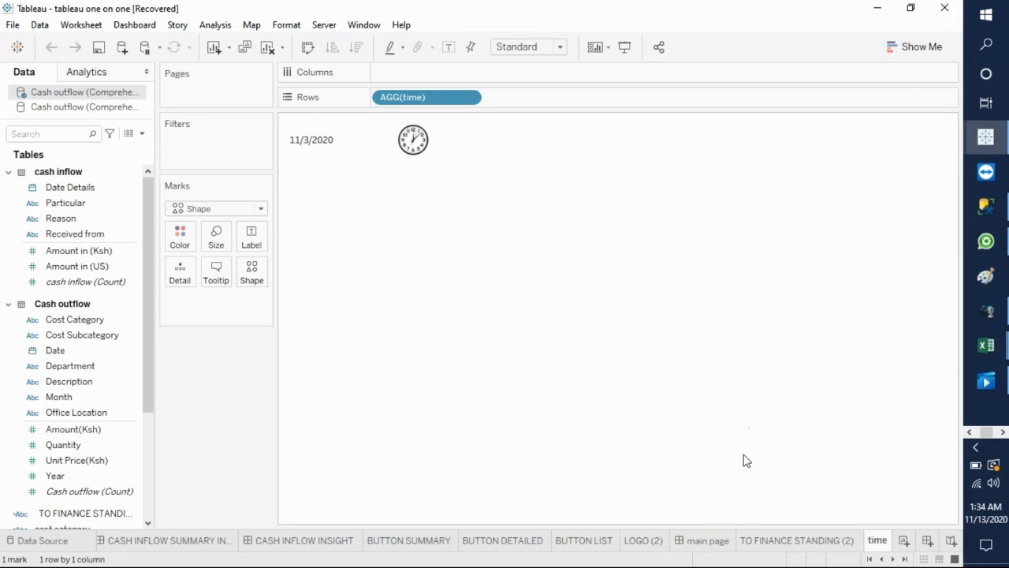
pyautogui.click(707, 541)
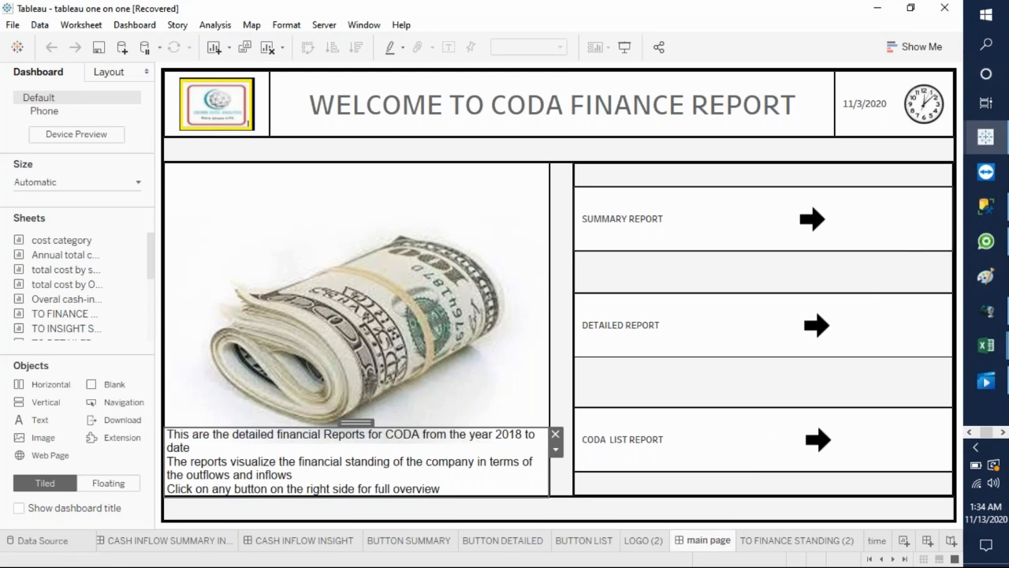
# Step: Switch to one one workbook and look through its worksheets from to detailed expense list to Map
pyautogui.moveTo(990, 151)
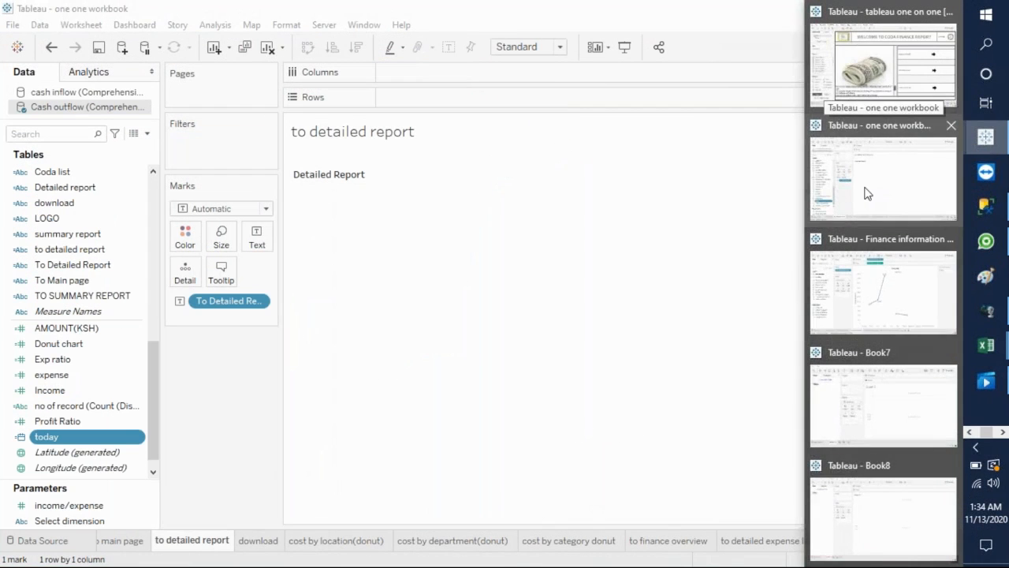
pyautogui.click(868, 193)
pyautogui.click(745, 540)
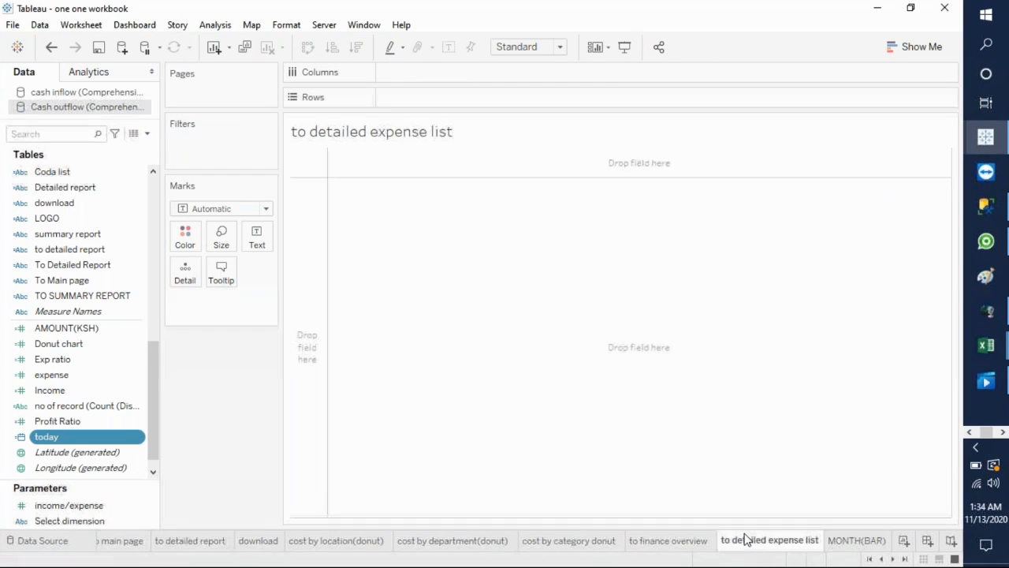
pyautogui.hotkey('ctrl', 'pageup')
pyautogui.hotkey('ctrl', 'pagedown')
pyautogui.hotkey('ctrl', 'pagedown')
pyautogui.hotkey('ctrl', 'pagedown')
pyautogui.hotkey('ctrl', 'pagedown')
pyautogui.hotkey('ctrl', 'pagedown')
pyautogui.hotkey('ctrl', 'pagedown')
pyautogui.hotkey('ctrl', 'pagedown')
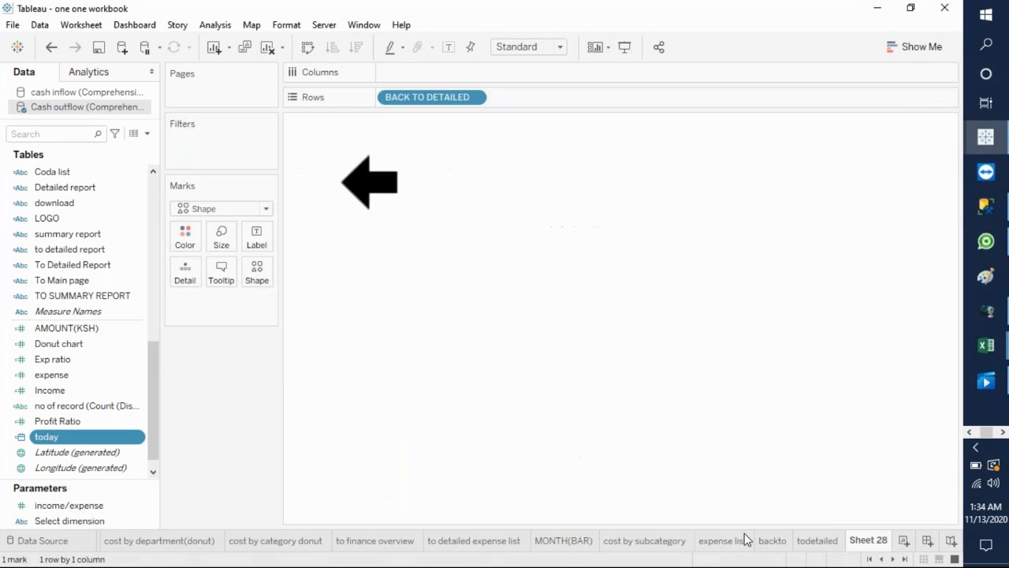
pyautogui.hotkey('ctrl', 'pagedown')
pyautogui.hotkey('ctrl', 'pagedown')
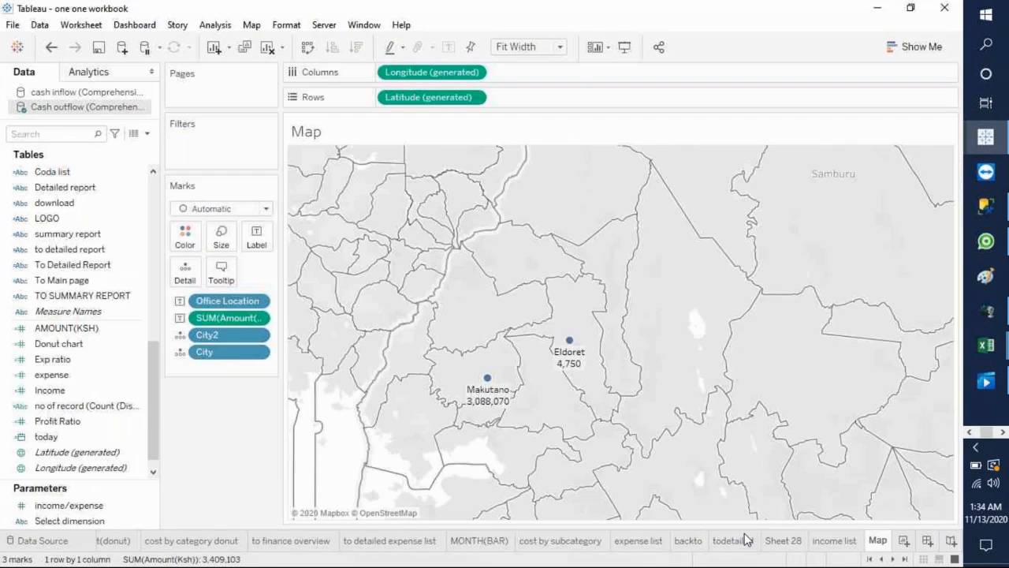
# Step: Examine the Finance Overview Report, coda finance insight report and Main page s2 dashboards
pyautogui.hotkey('ctrl', 'pagedown')
pyautogui.hotkey('ctrl', 'pagedown')
pyautogui.hotkey('ctrl', 'pagedown')
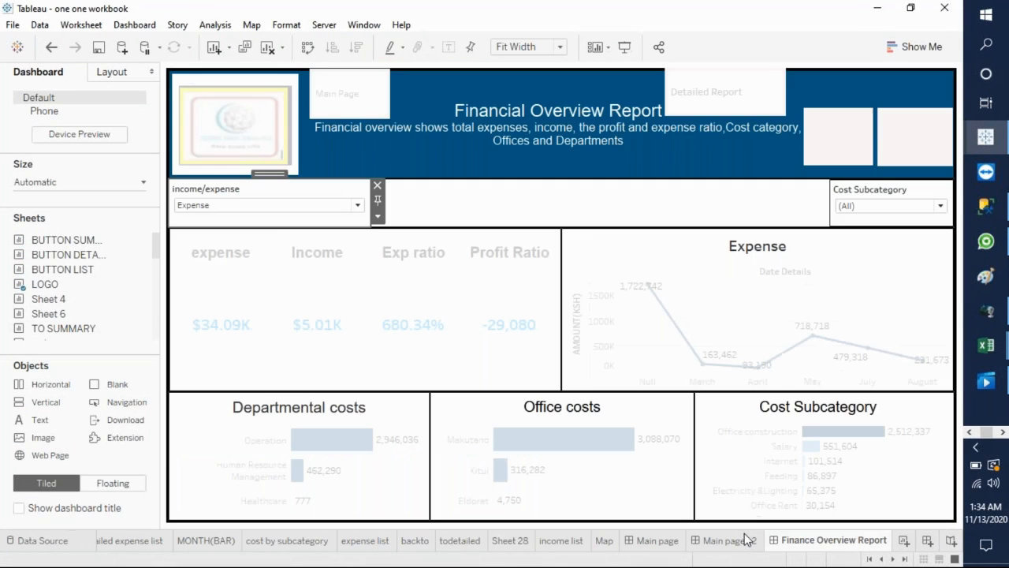
pyautogui.hotkey('ctrl', 'pagedown')
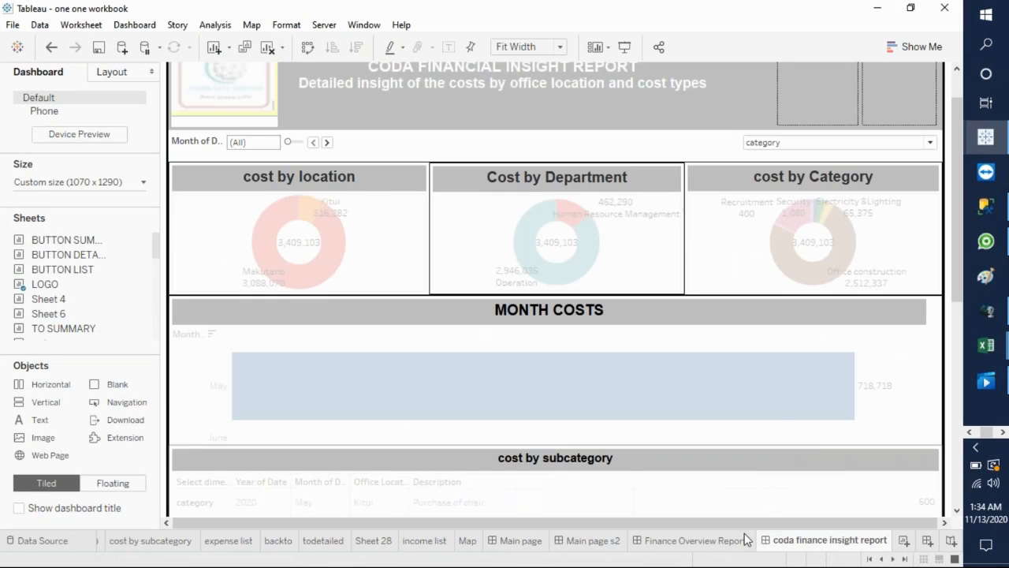
pyautogui.click(747, 539)
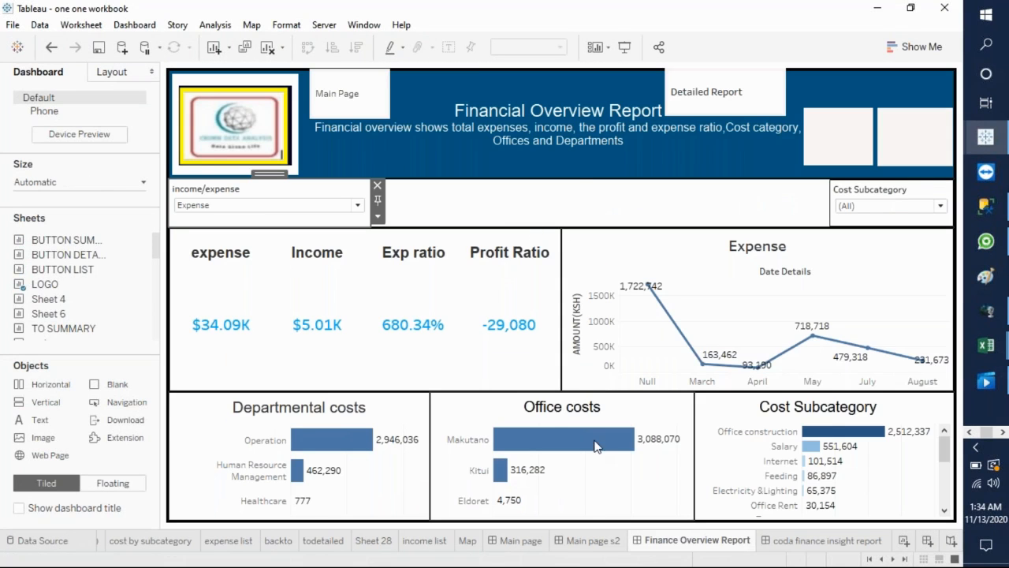
pyautogui.click(592, 541)
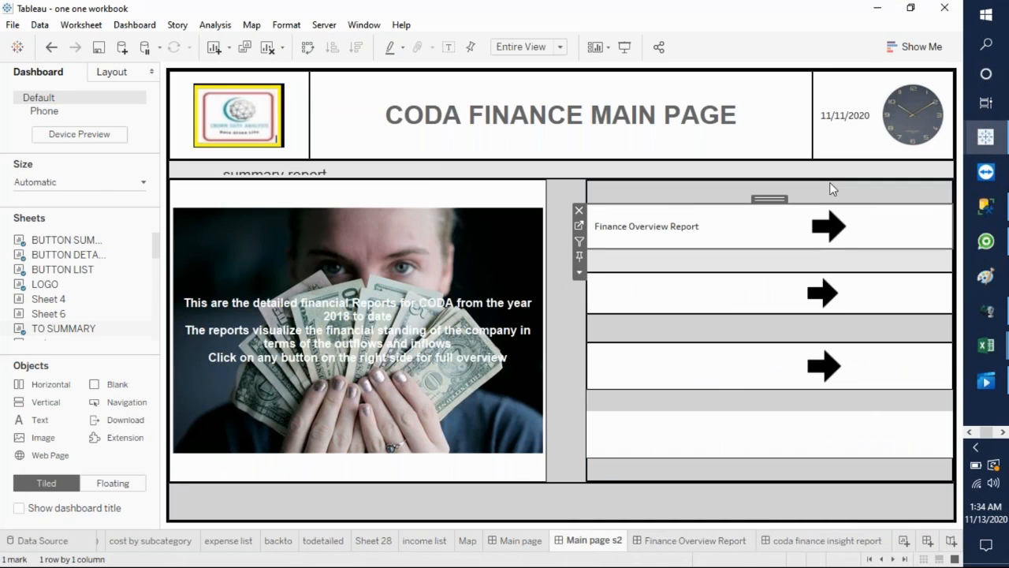
# Step: In Book8, connect to the Excel file Comprehensive Cash outflows_ Expenses1 and add the cash inflow table to the data source
pyautogui.moveTo(995, 137)
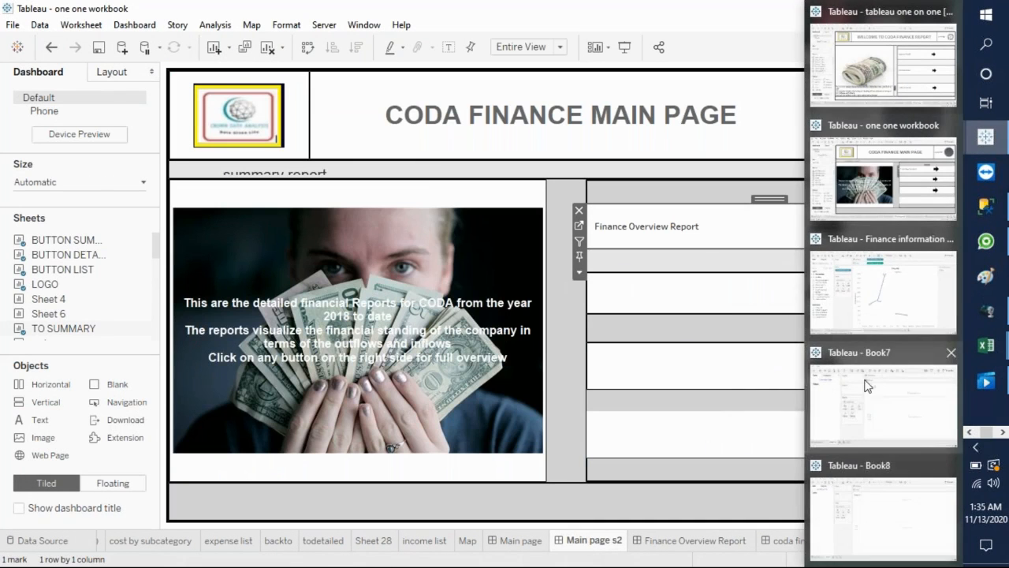
pyautogui.click(862, 510)
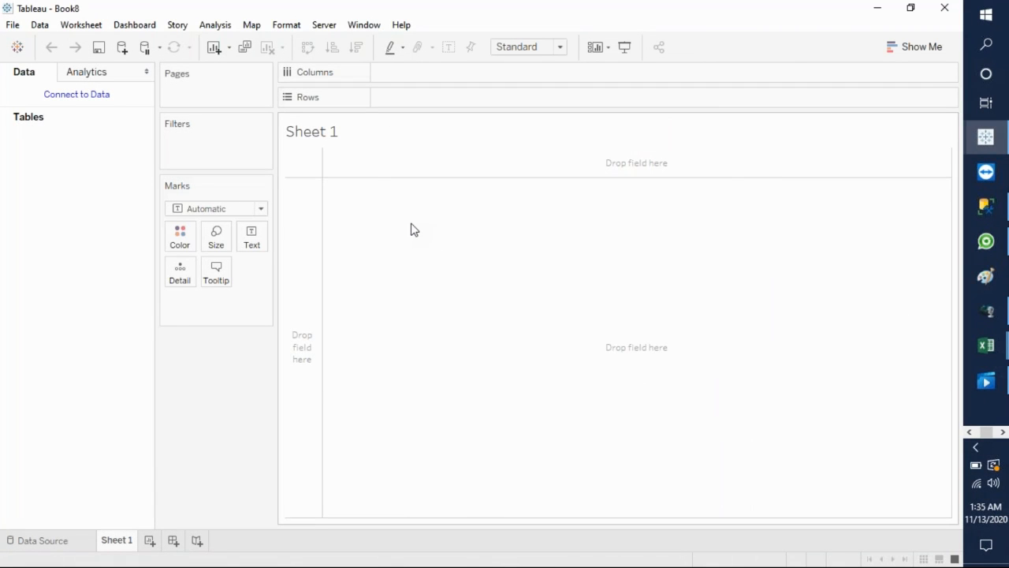
pyautogui.click(69, 96)
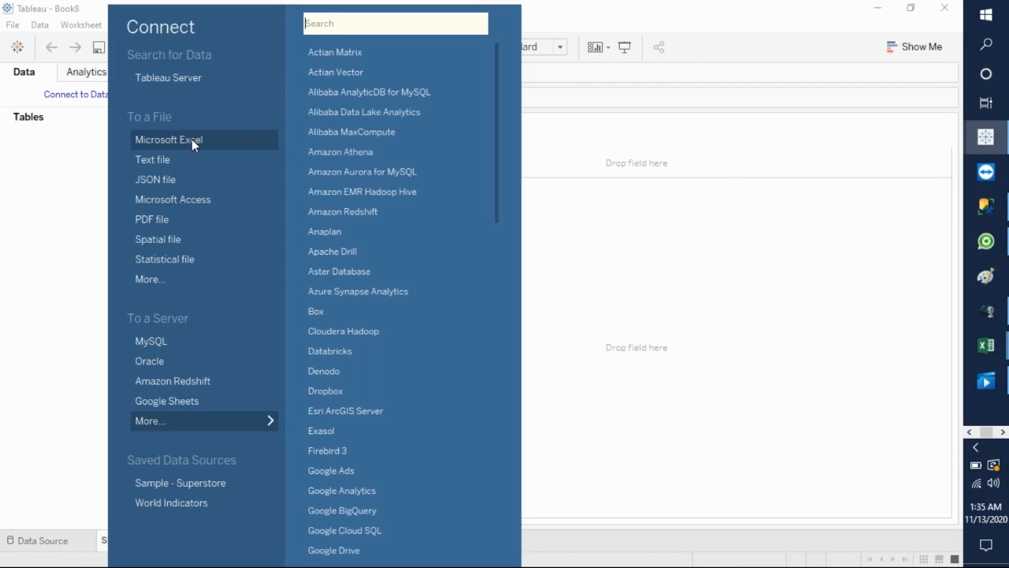
pyautogui.click(192, 139)
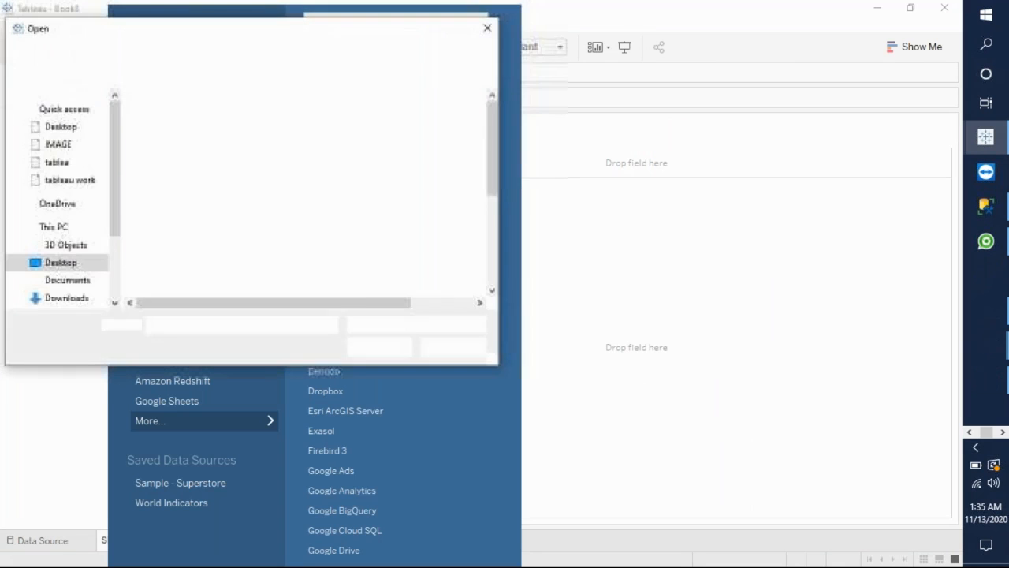
pyautogui.moveTo(492, 148); pyautogui.dragTo(492, 221)
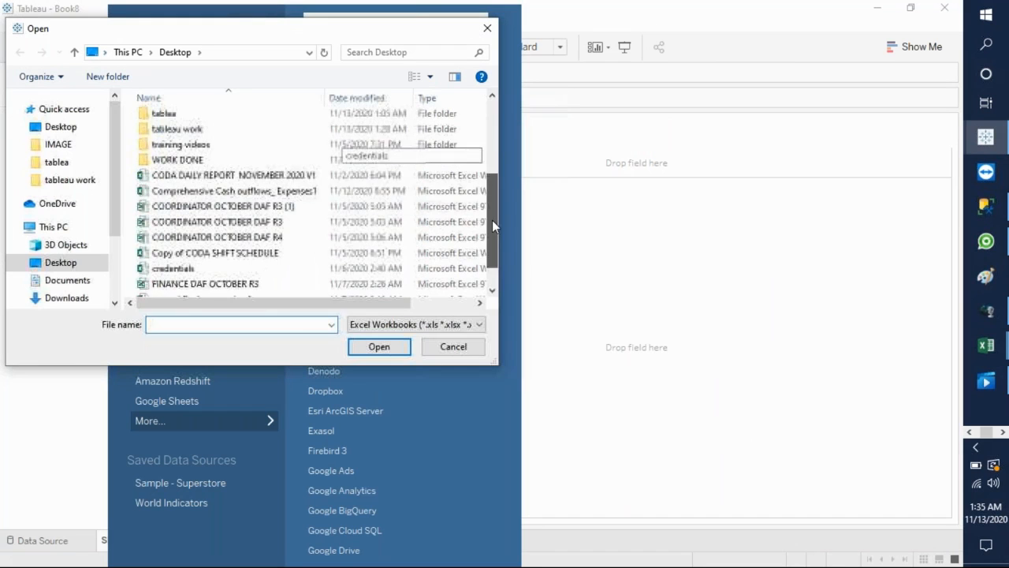
pyautogui.click(322, 194)
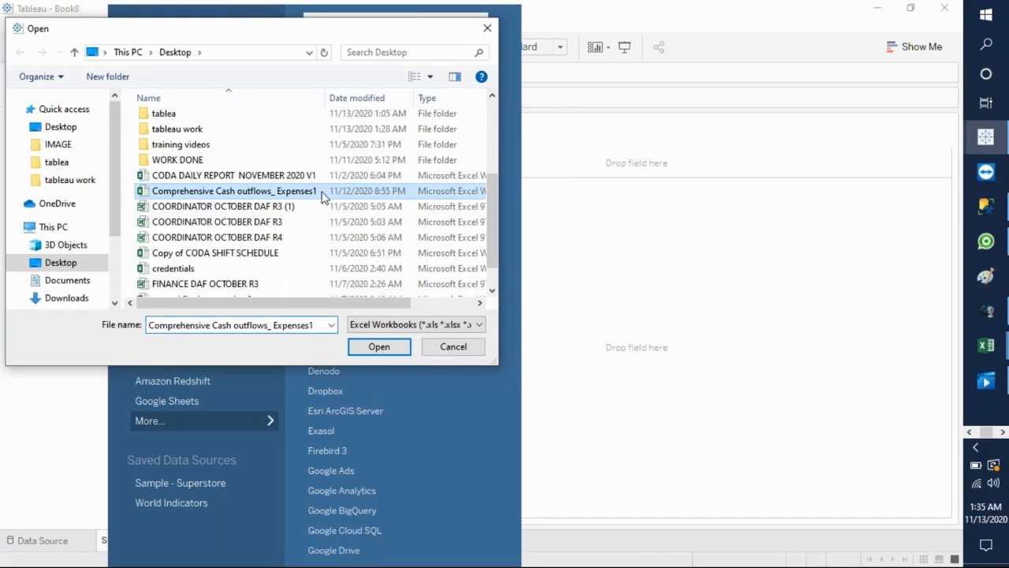
pyautogui.click(378, 348)
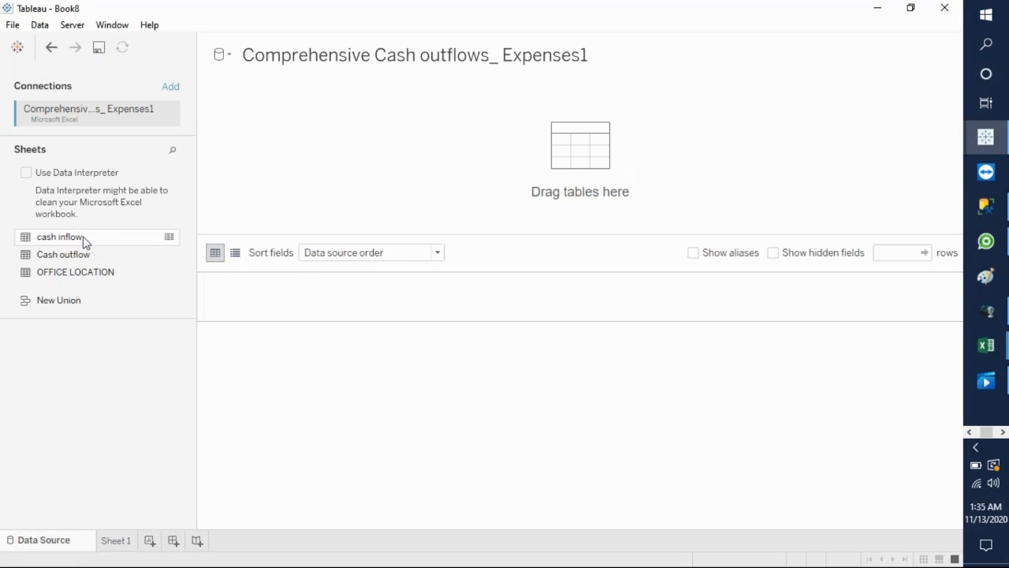
pyautogui.moveTo(87, 240); pyautogui.dragTo(552, 158)
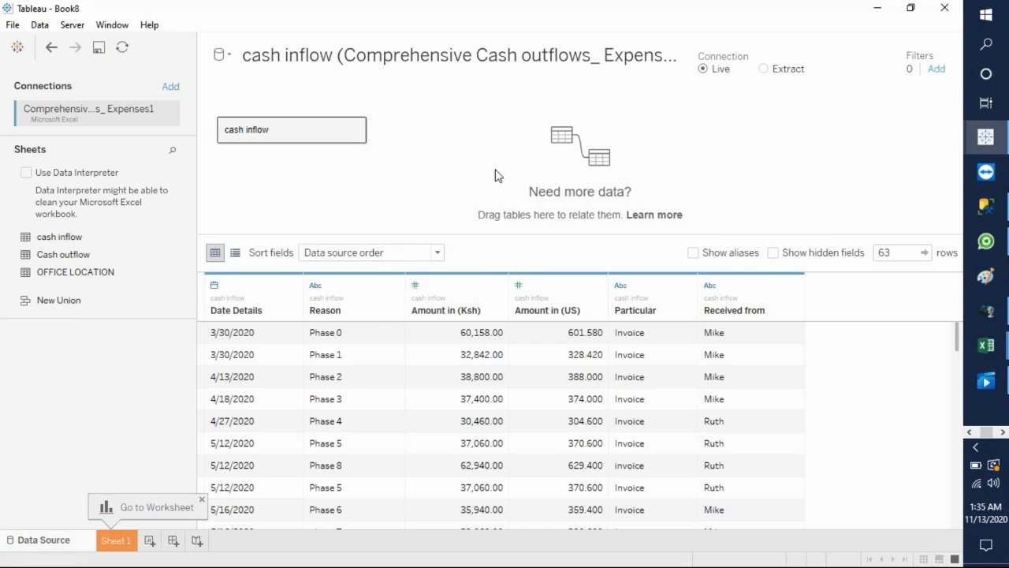
# Step: Add a second Excel data source from Comprehensive Cash outflows_ Expenses1 and place the Cash outflow table in it
pyautogui.click(39, 25)
pyautogui.click(72, 44)
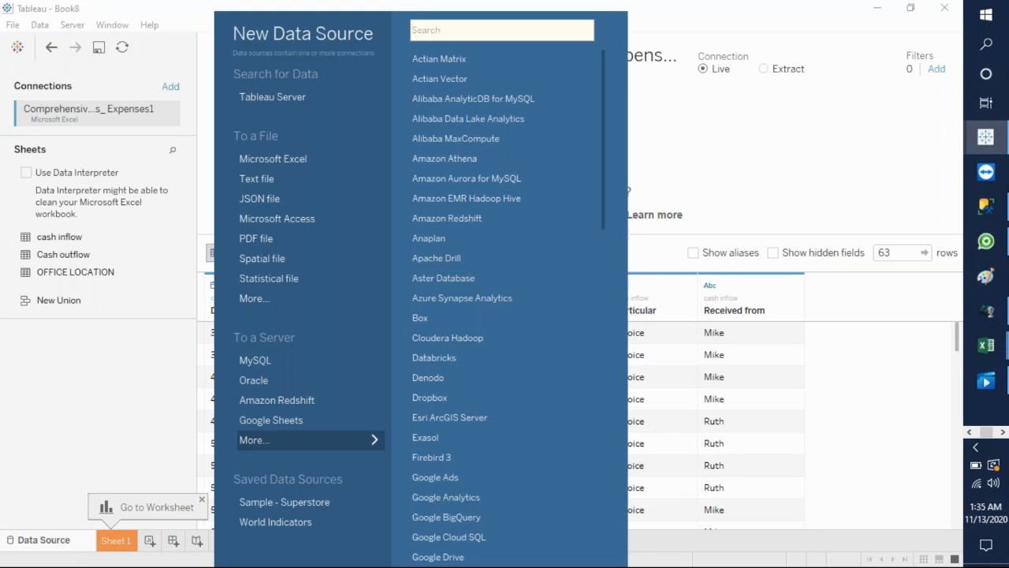
pyautogui.click(290, 160)
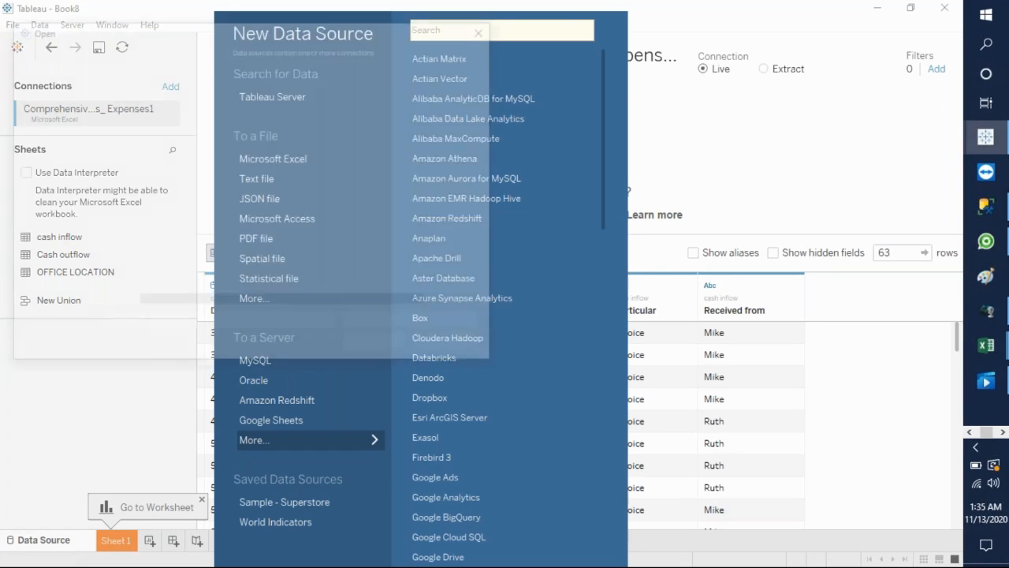
pyautogui.moveTo(492, 142); pyautogui.dragTo(491, 197)
pyautogui.click(236, 223)
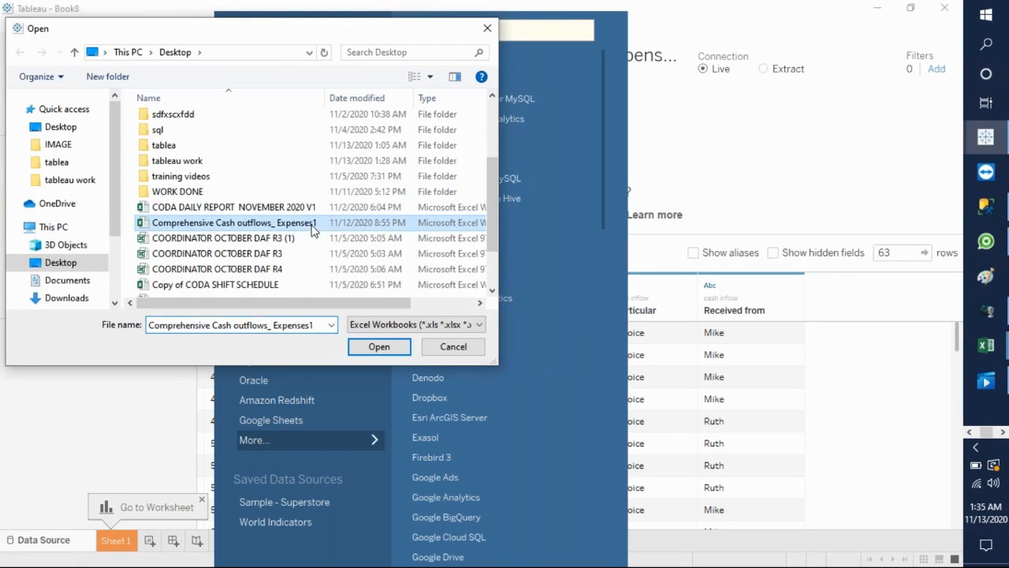
pyautogui.click(377, 347)
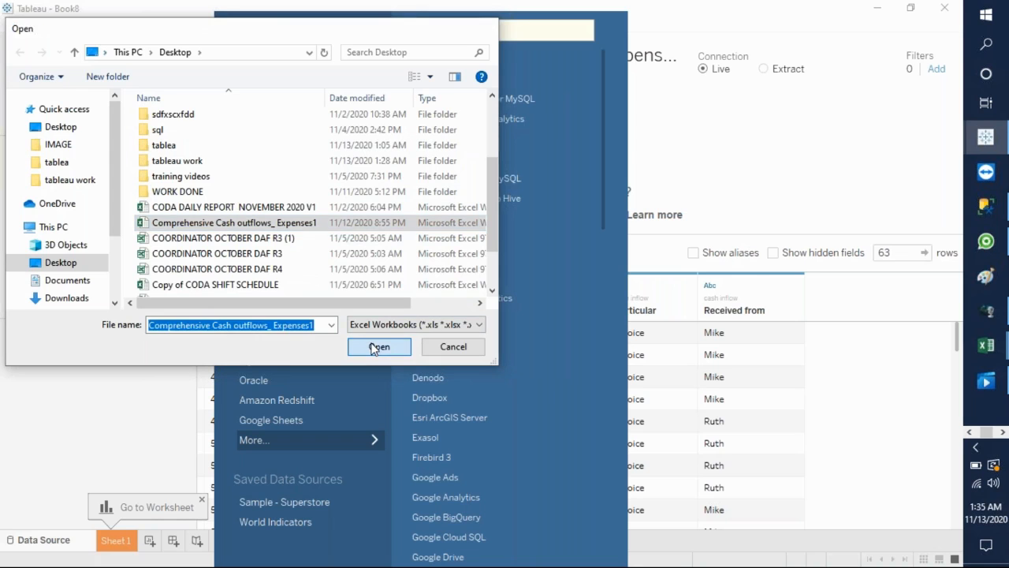
pyautogui.moveTo(92, 256); pyautogui.dragTo(484, 180)
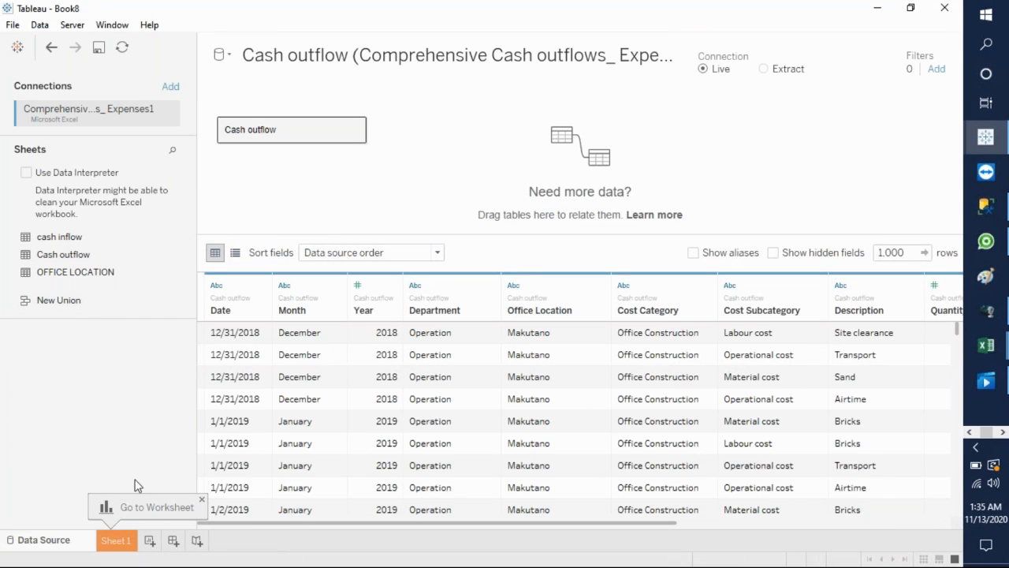
# Step: Open Sheet 1 and compare the fields of the cash inflow and Cash outflow data sources, especially Date Details and Date
pyautogui.click(117, 546)
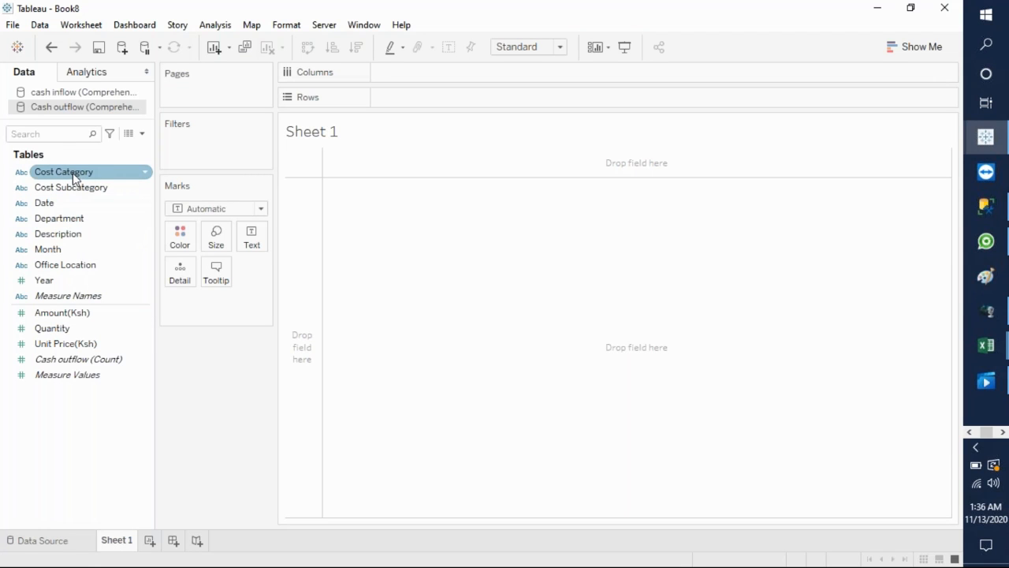
pyautogui.click(58, 93)
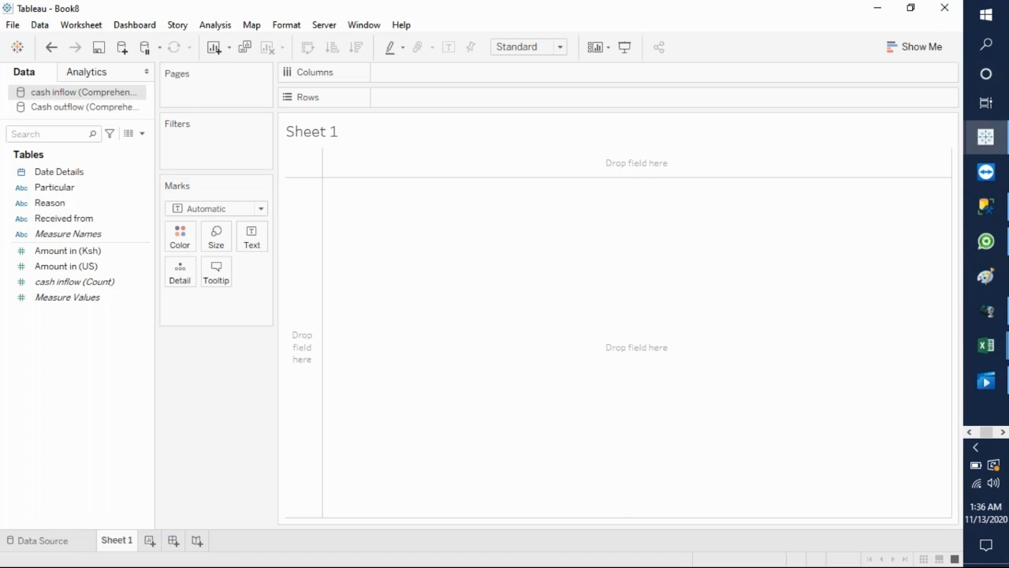
pyautogui.click(70, 109)
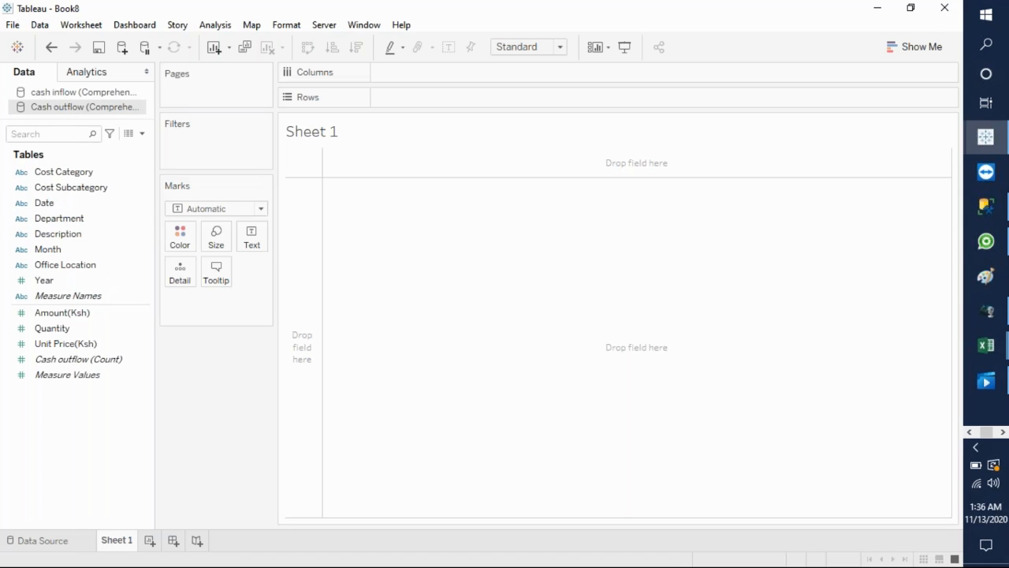
pyautogui.click(70, 205)
pyautogui.click(53, 94)
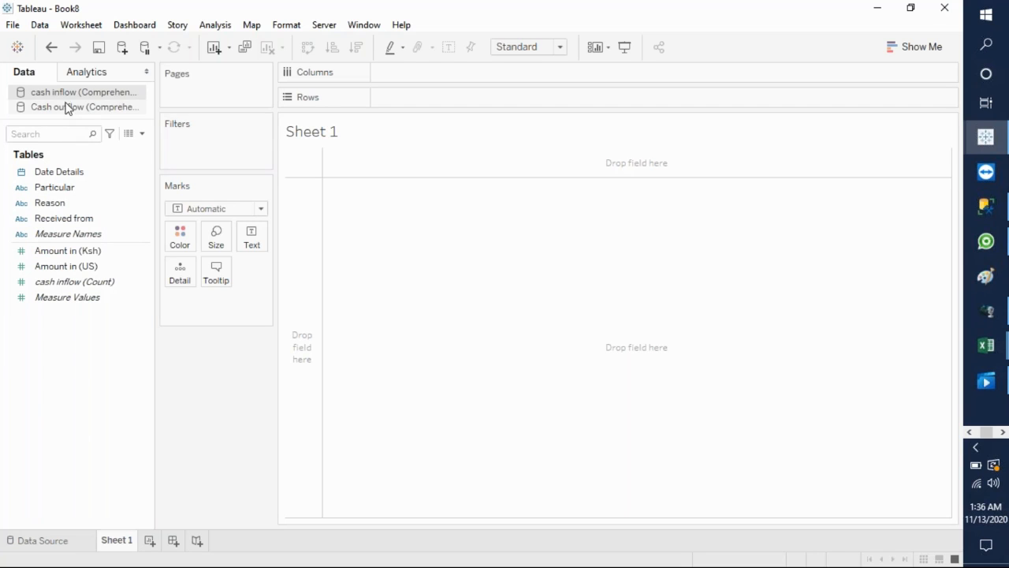
pyautogui.click(66, 109)
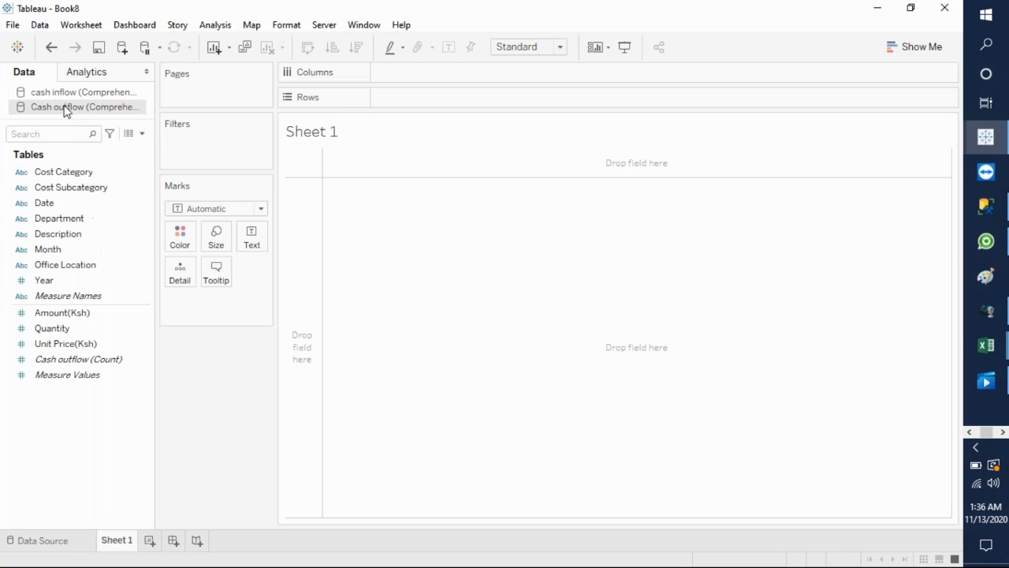
pyautogui.click(53, 205)
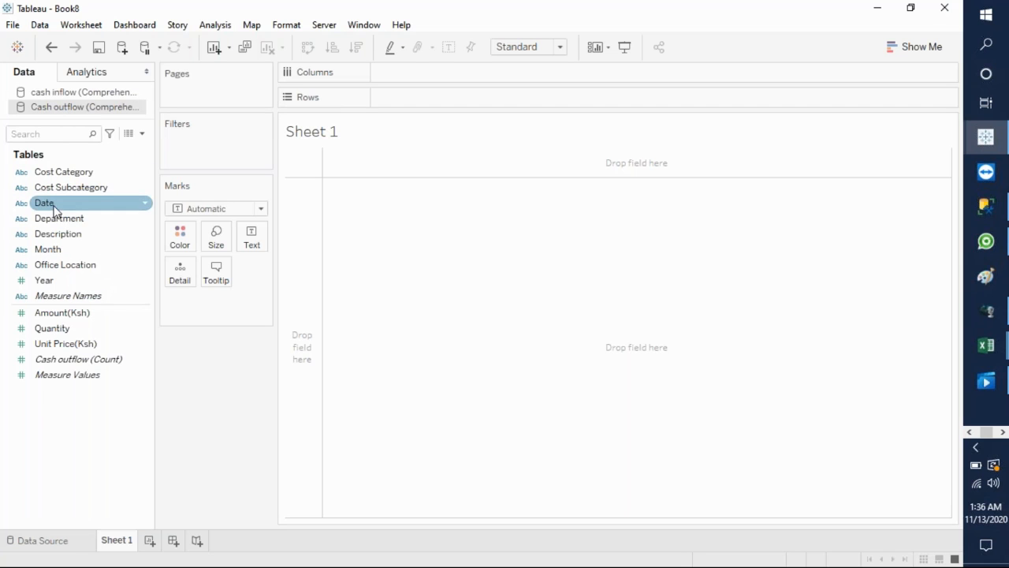
pyautogui.click(42, 94)
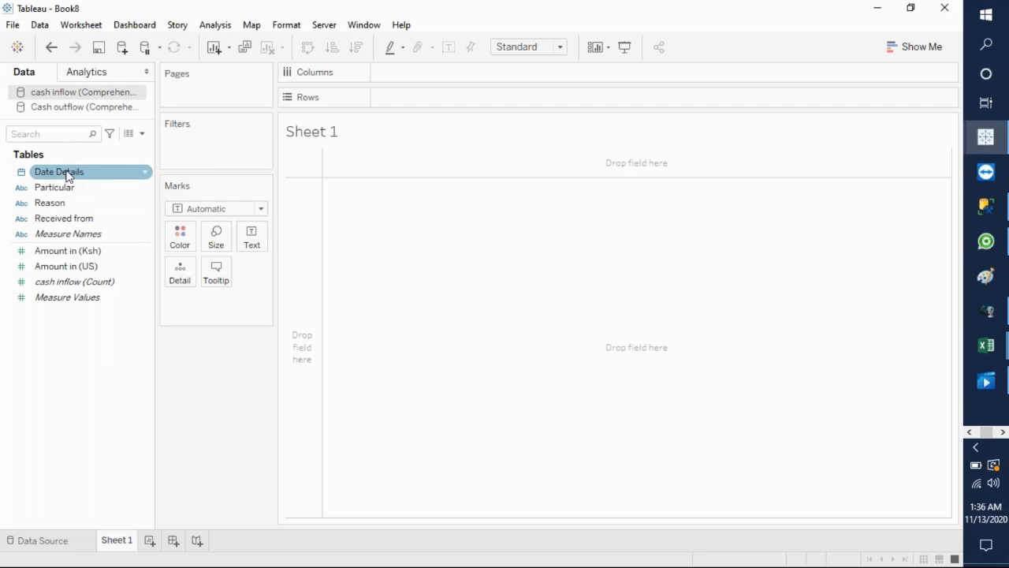
# Step: Change the data type of the Date field in the Cash outflow data source to Date
pyautogui.click(62, 110)
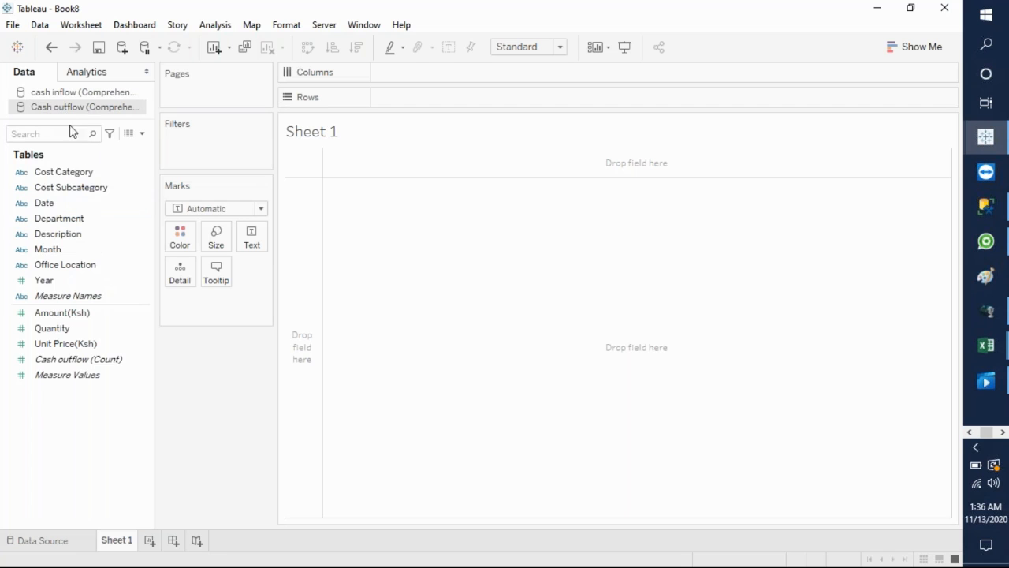
pyautogui.click(90, 203)
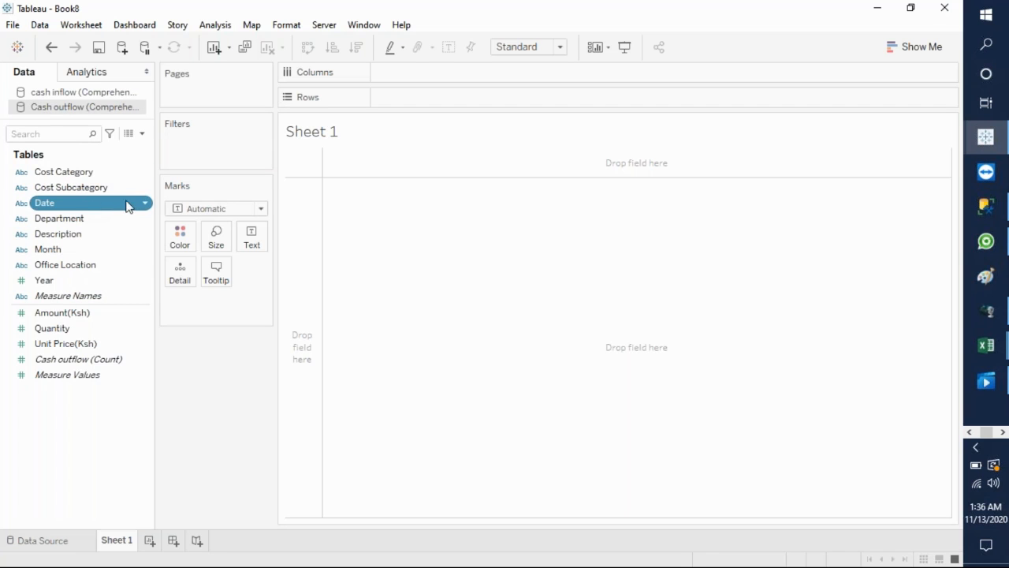
pyautogui.click(142, 203)
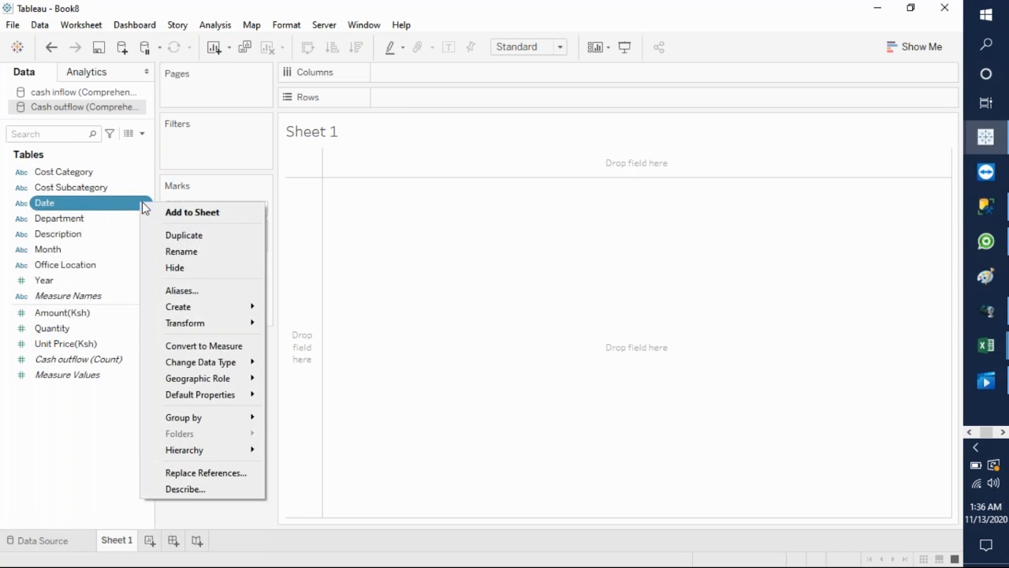
pyautogui.moveTo(232, 368)
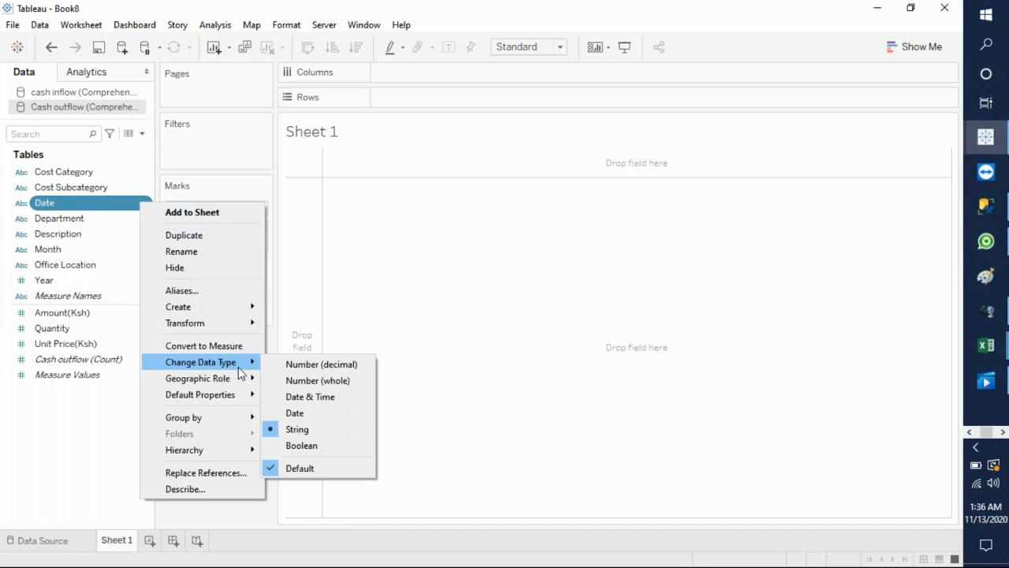
pyautogui.click(300, 414)
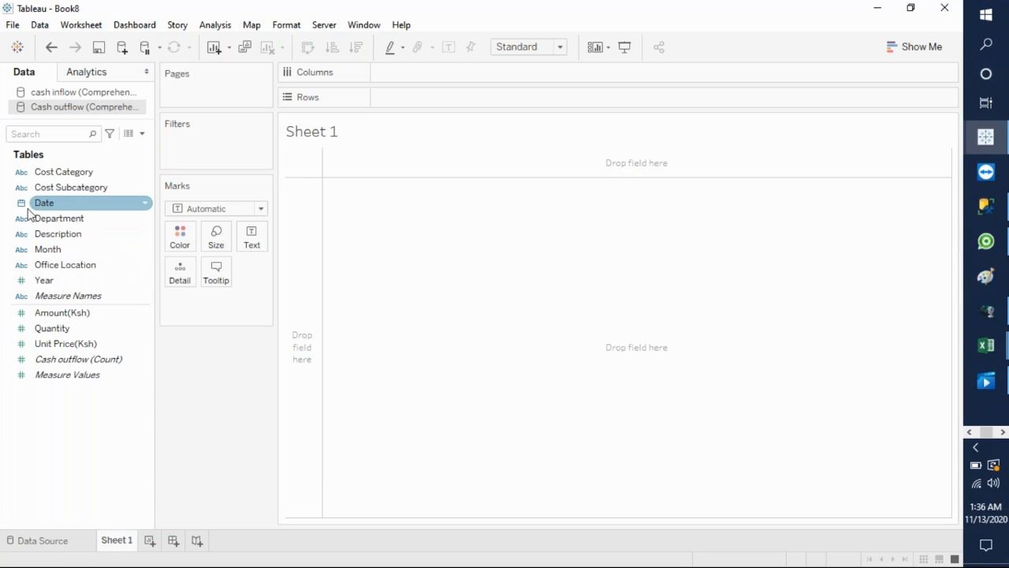
# Step: Define a custom blend relationship between Cash outflow and cash inflow, mapping MONTH(Date) to MONTH(Date Details)
pyautogui.click(40, 26)
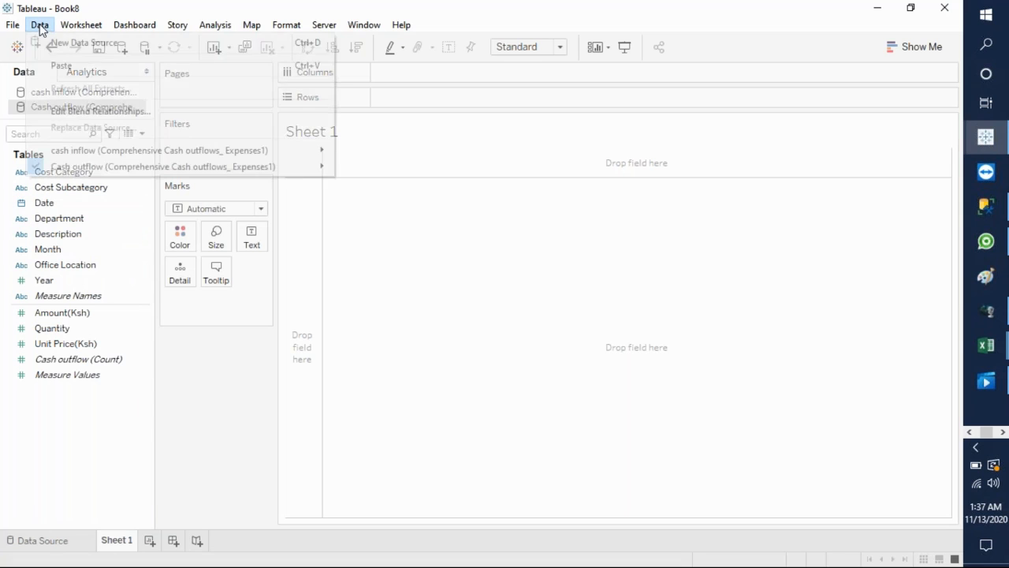
pyautogui.click(140, 112)
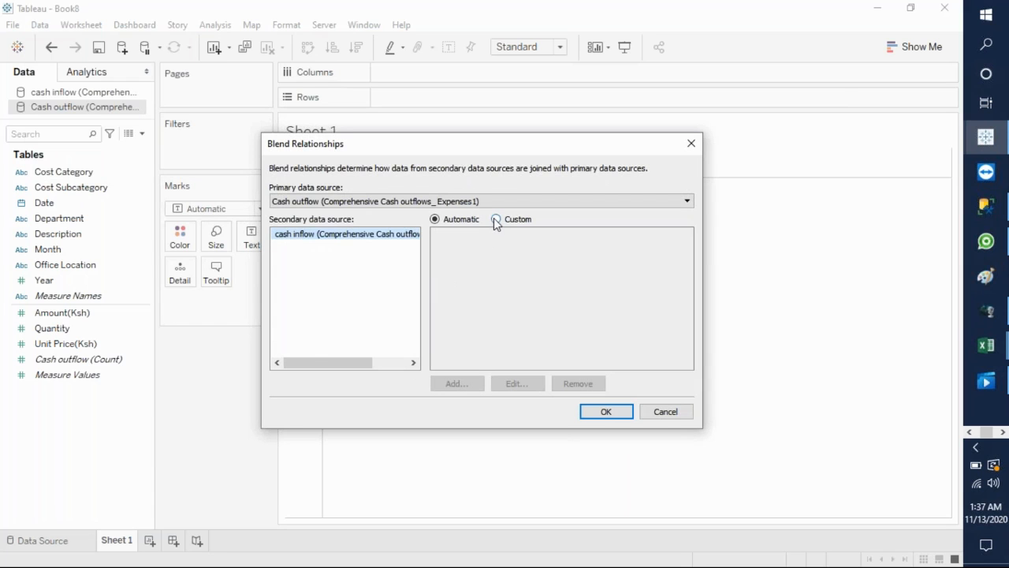
pyautogui.click(496, 220)
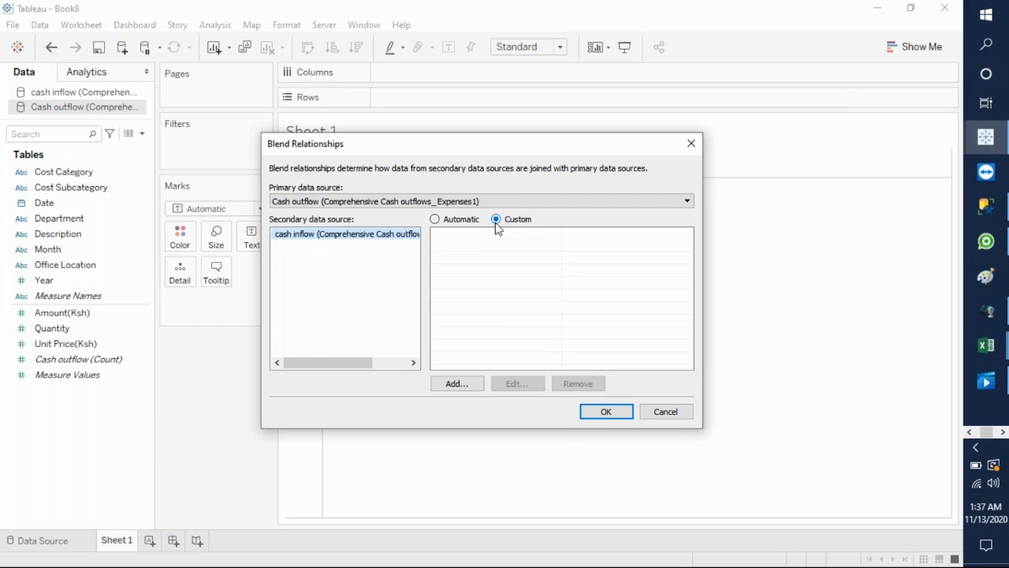
pyautogui.click(453, 387)
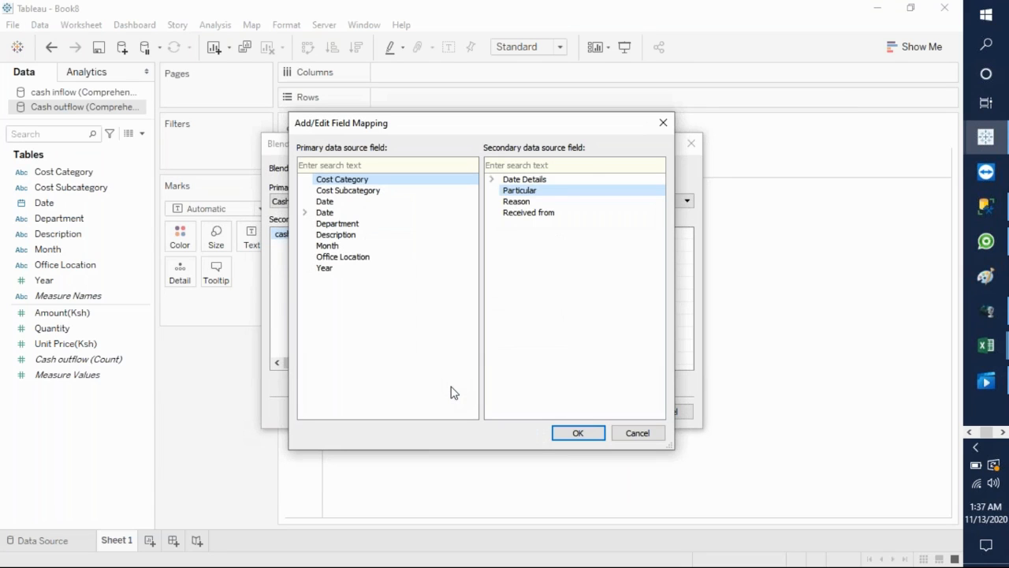
pyautogui.click(659, 34)
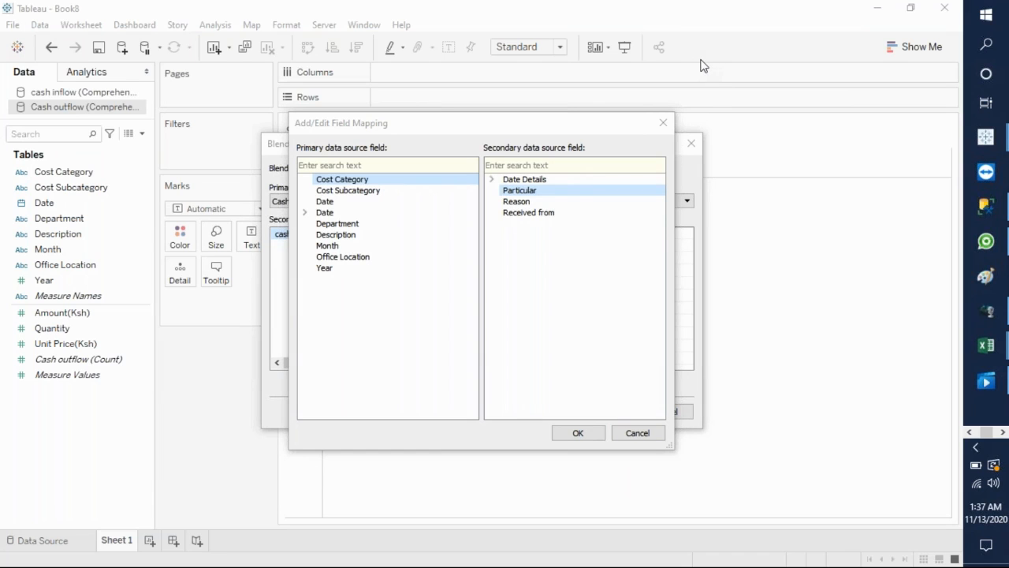
pyautogui.click(305, 213)
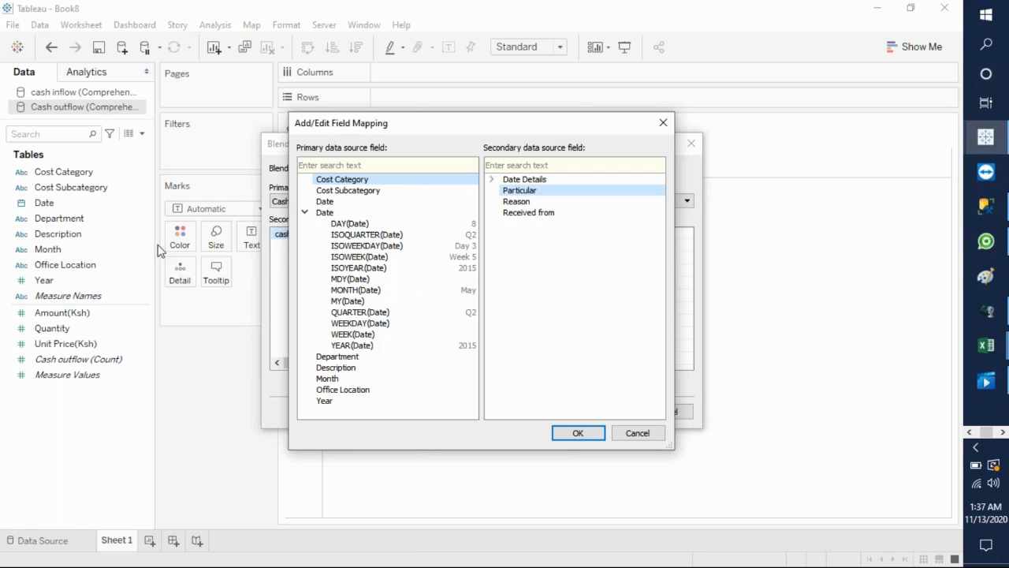
pyautogui.click(364, 291)
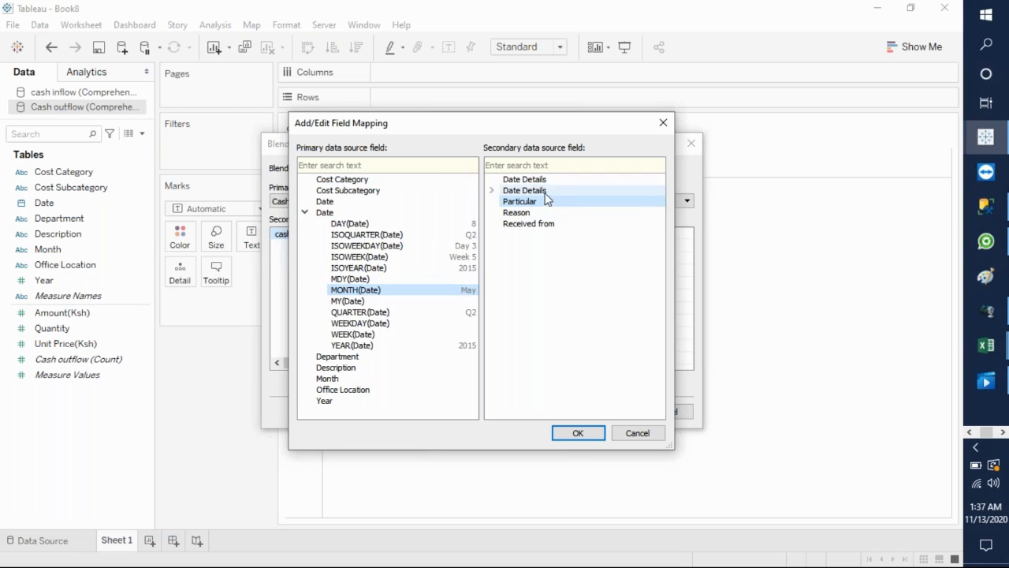
pyautogui.click(493, 191)
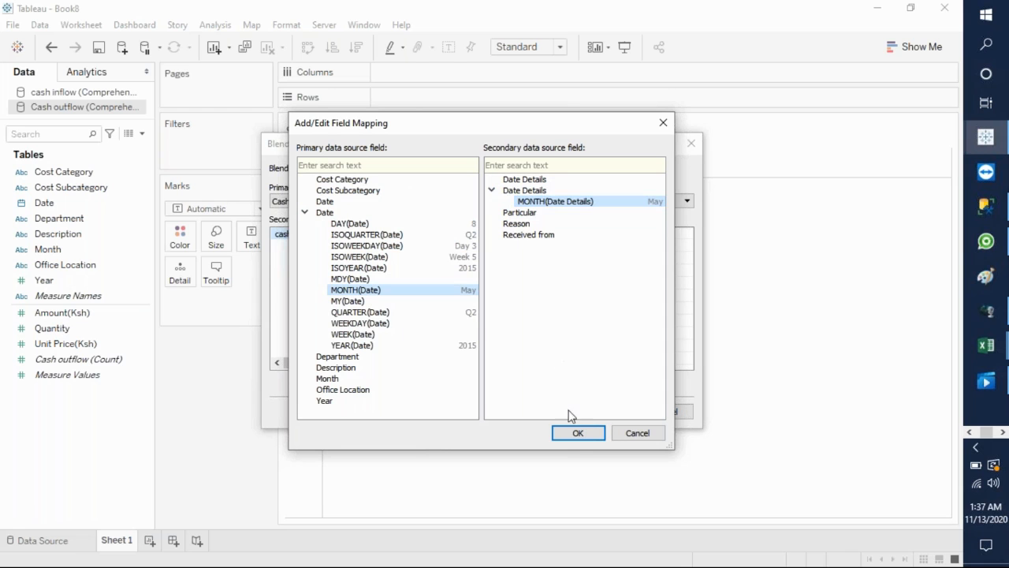
pyautogui.click(576, 432)
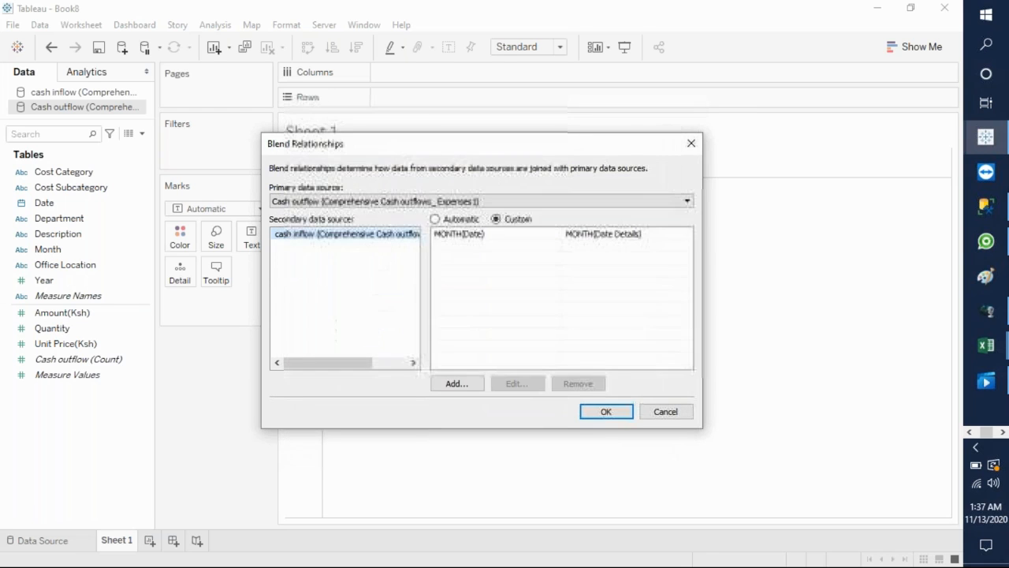
pyautogui.click(601, 412)
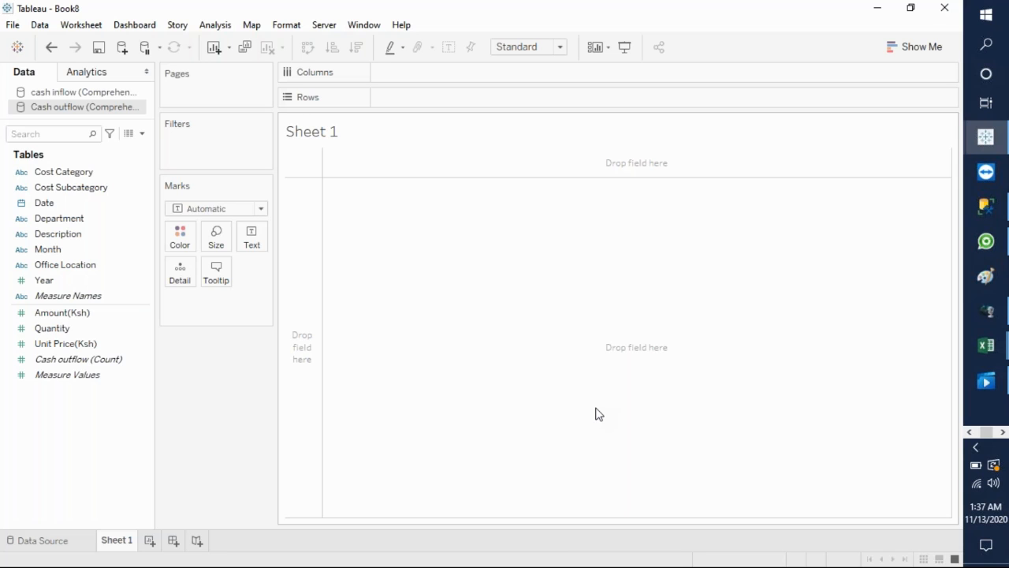
# Step: Switch to the Tableau work PPT presentation in PowerPoint, examine the MAIN PAGE REQUIREMENTS on slide 9, and return to Book8 in Tableau
pyautogui.click(58, 205)
pyautogui.click(1001, 433)
pyautogui.moveTo(1006, 238)
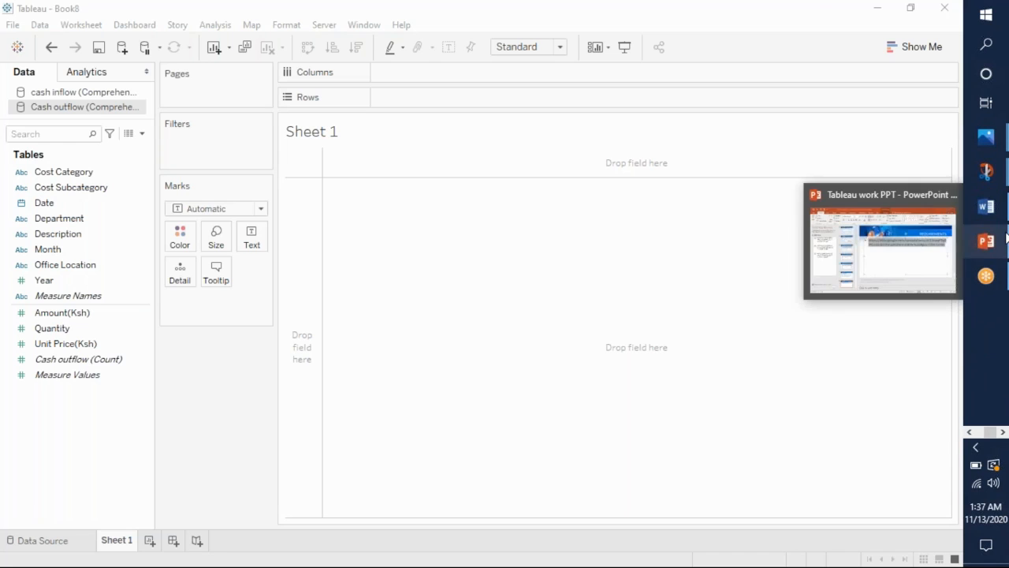
pyautogui.click(932, 247)
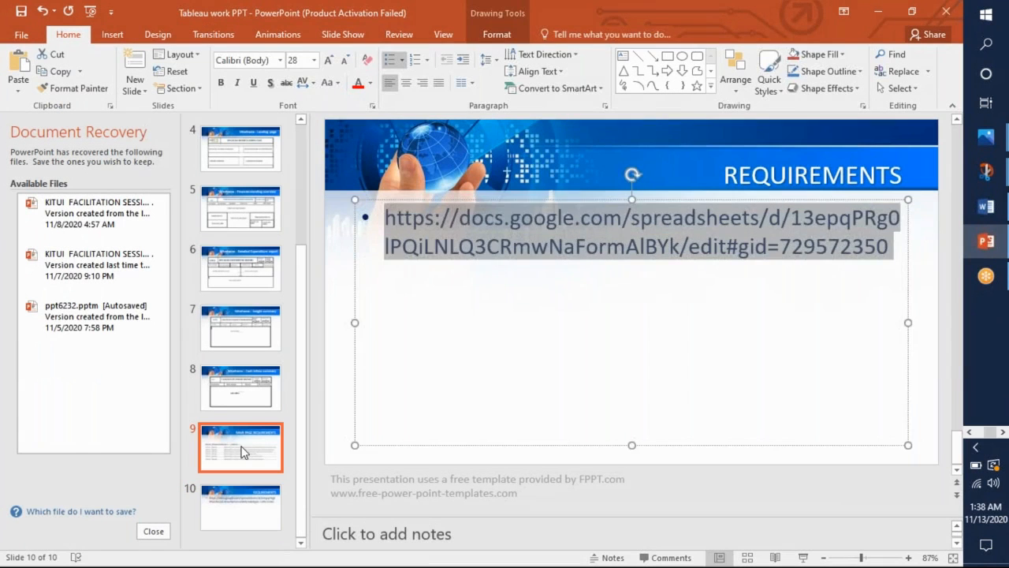
pyautogui.click(242, 452)
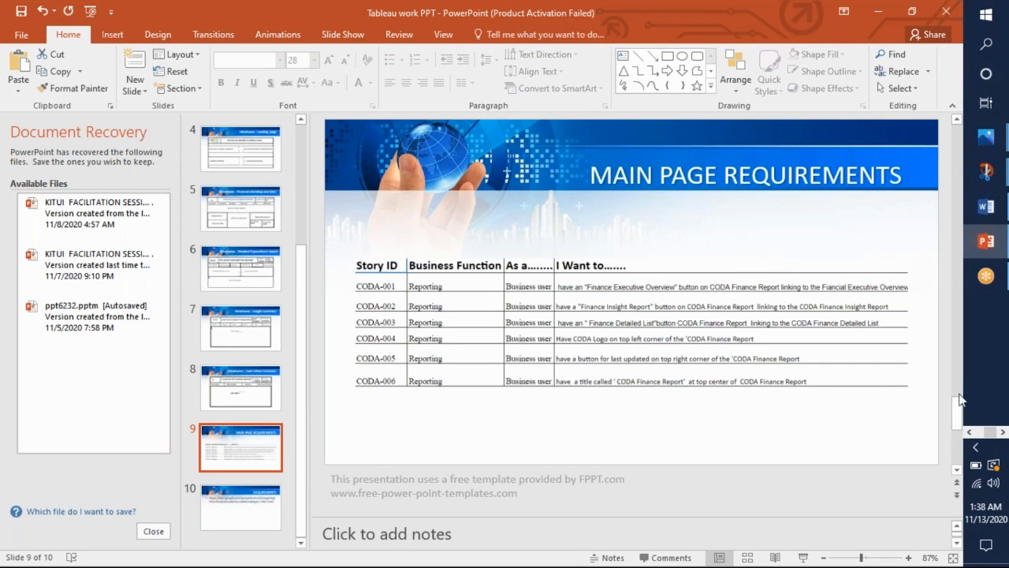
pyautogui.click(971, 433)
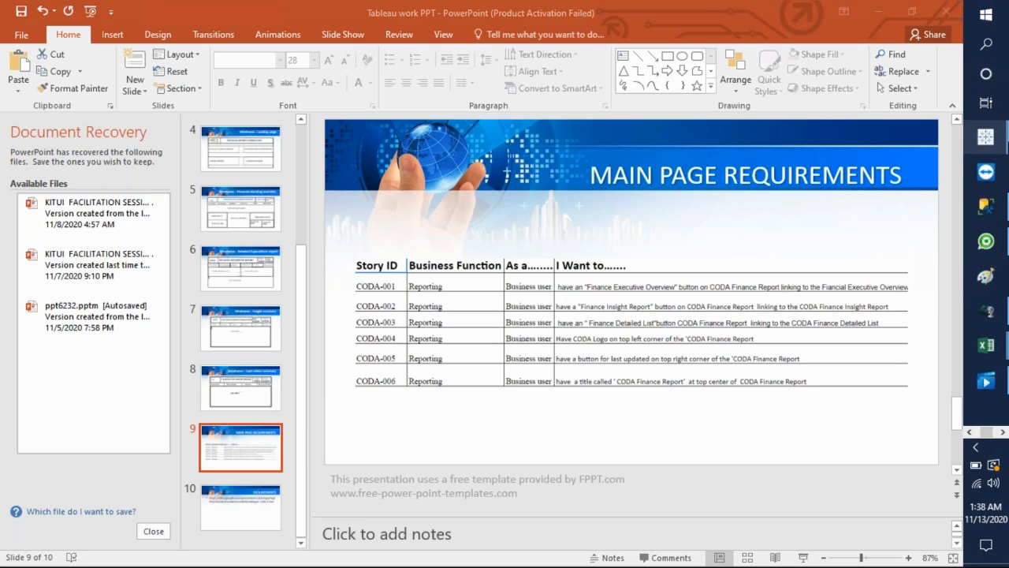
pyautogui.moveTo(986, 137)
pyautogui.click(874, 531)
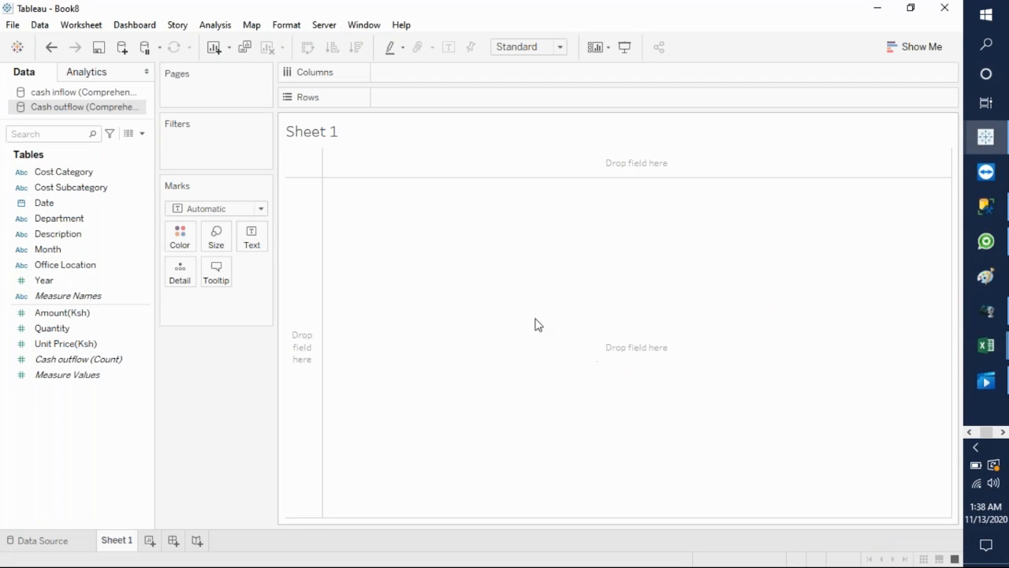
# Step: Start a calculated field in the Cash outflow data source and name it "To finance executive overview"
pyautogui.click(142, 134)
pyautogui.click(130, 150)
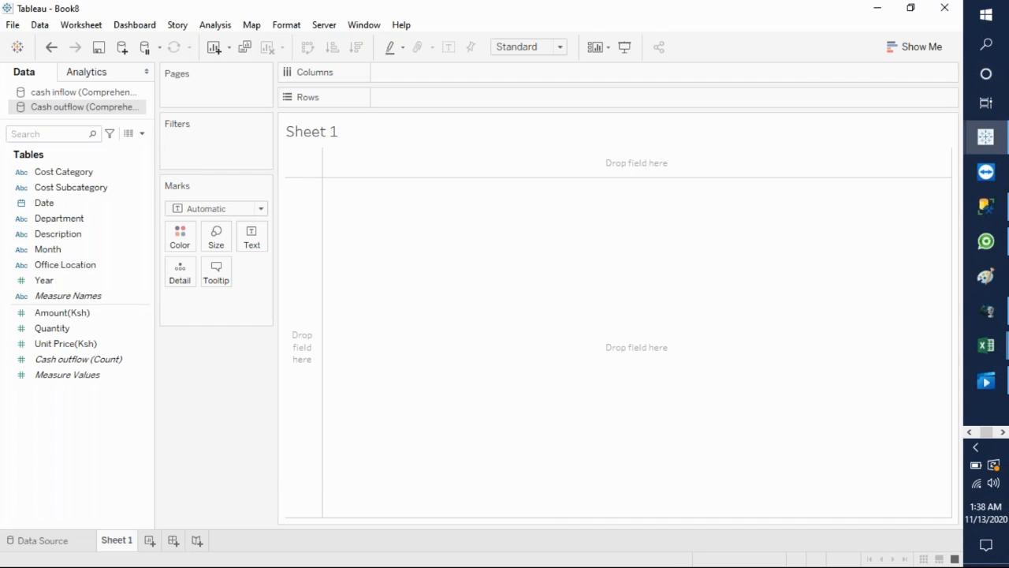
pyautogui.click(311, 268)
pyautogui.doubleClick(311, 268)
pyautogui.write('TO')
pyautogui.press('BackSpace')
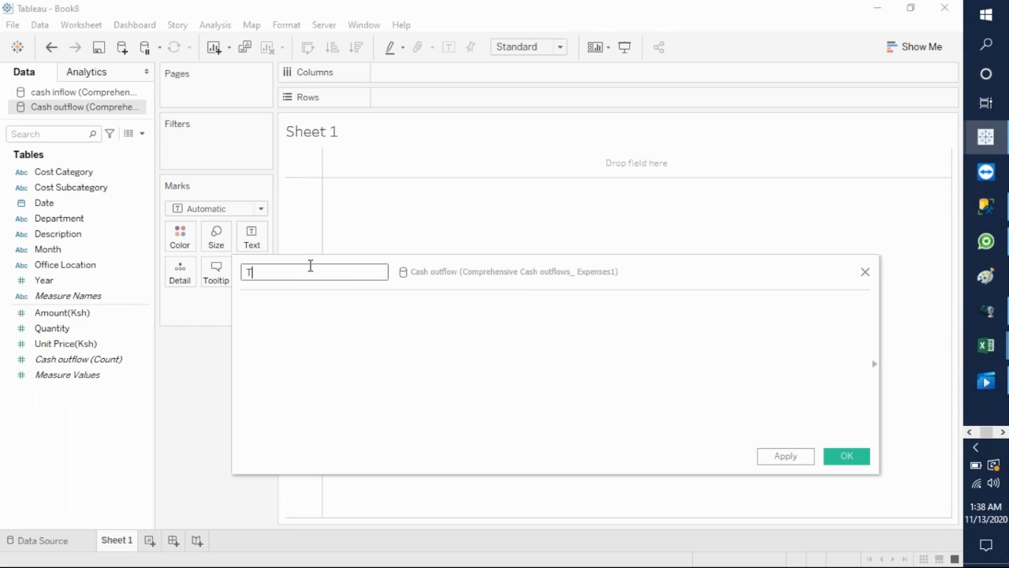
pyautogui.write('o finance executive overvire')
pyautogui.press('BackSpace')
pyautogui.press('BackSpace')
pyautogui.write('ew')
# Step: Enter "0" in quotation marks as the calculated field's formula and save the calculation
pyautogui.click(315, 326)
pyautogui.write('"0"')
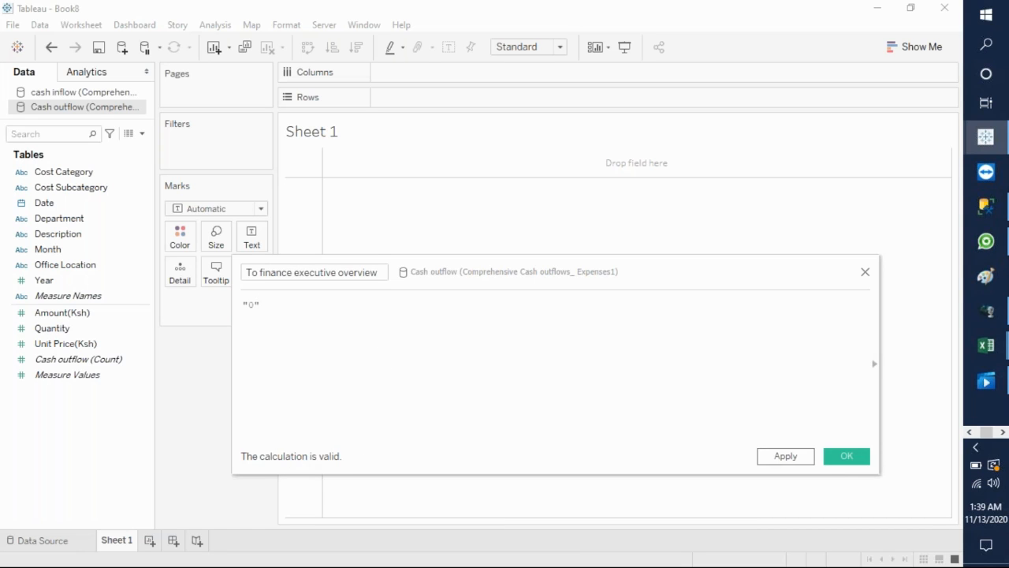
pyautogui.click(786, 457)
pyautogui.click(846, 456)
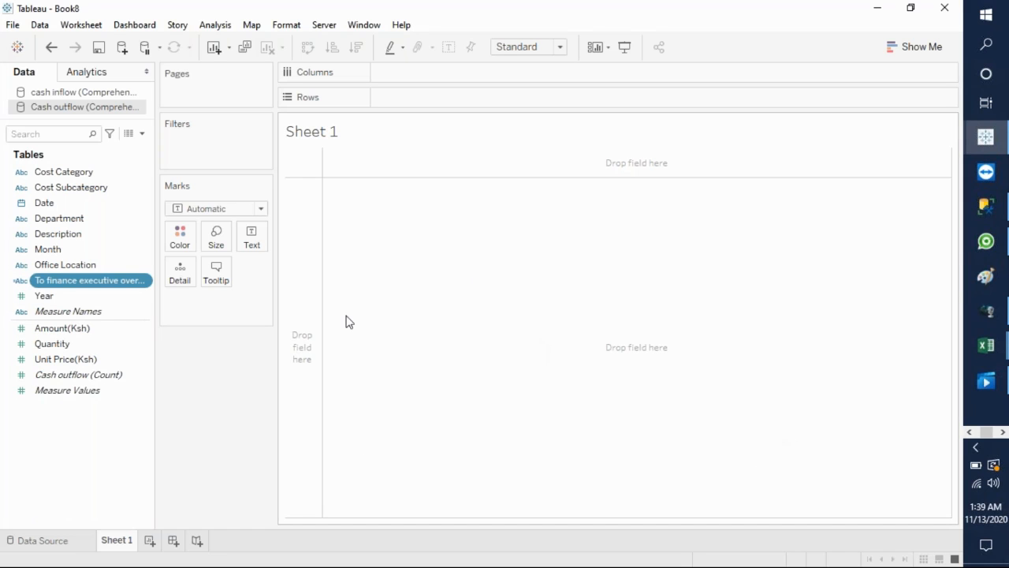
# Step: Place To finance executive overview on Rows in Sheet 1 and change the mark type to Shape
pyautogui.moveTo(103, 282); pyautogui.dragTo(446, 219)
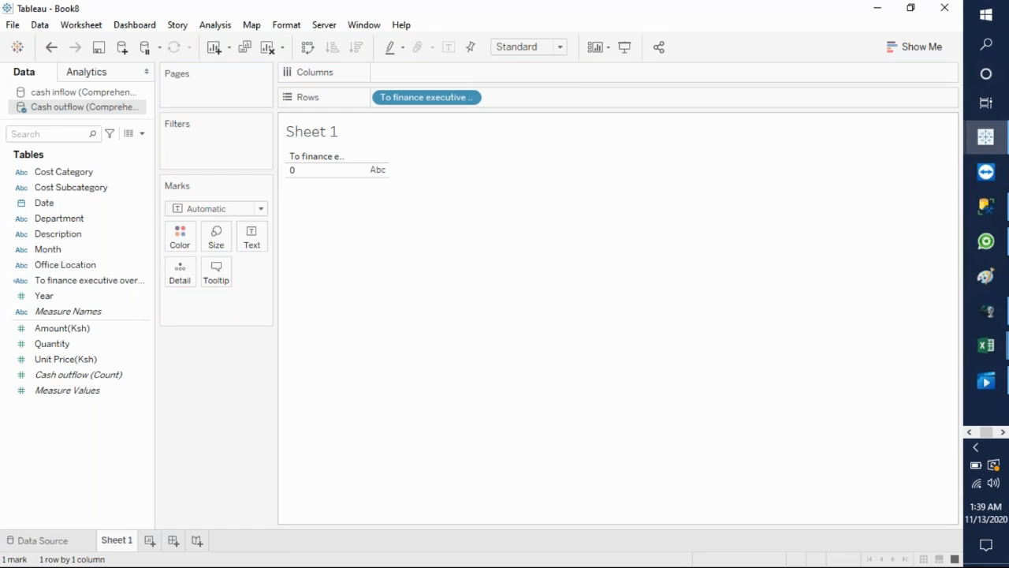
pyautogui.moveTo(377, 179)
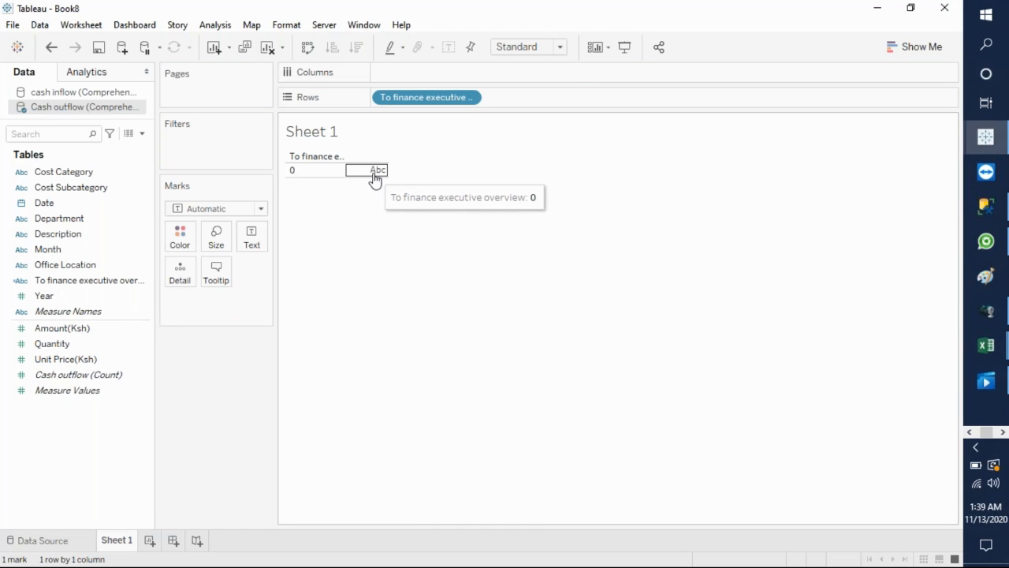
pyautogui.click(261, 210)
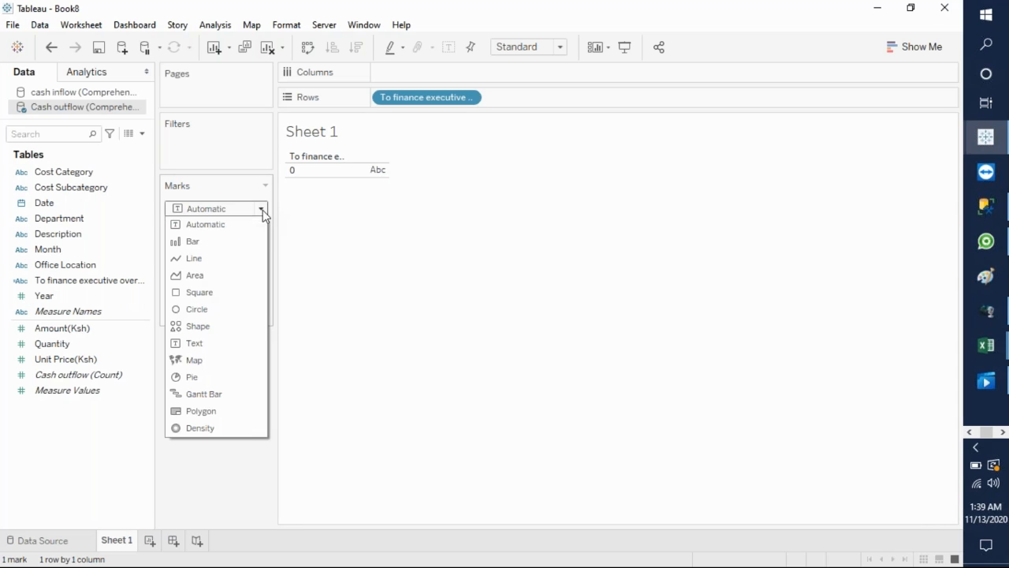
pyautogui.click(198, 325)
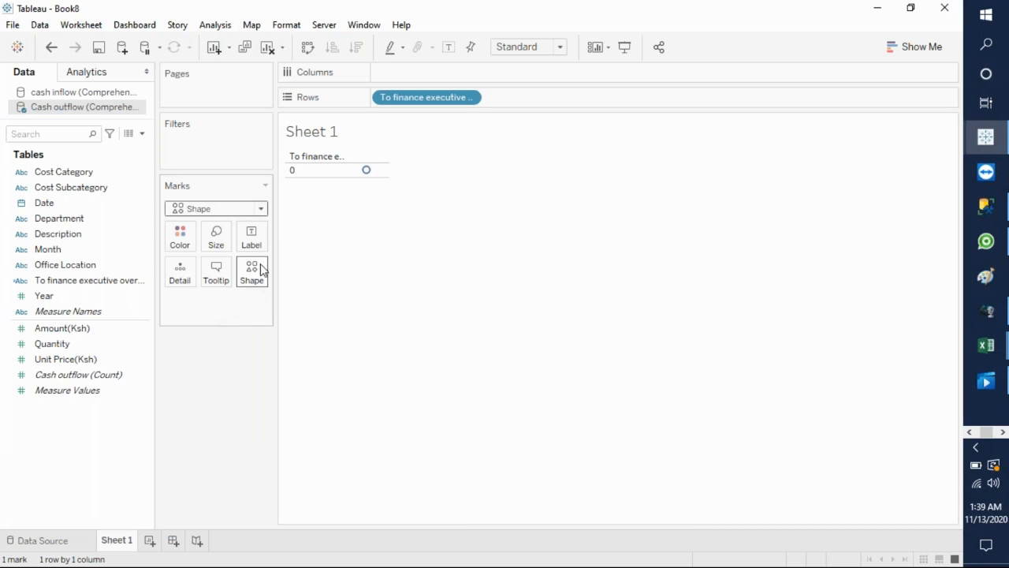
# Step: Assign the plain black right-pointing arrow from the Arrows shape palette to the mark and increase the row height
pyautogui.moveTo(367, 173)
pyautogui.click(253, 276)
pyautogui.click(271, 377)
pyautogui.click(628, 163)
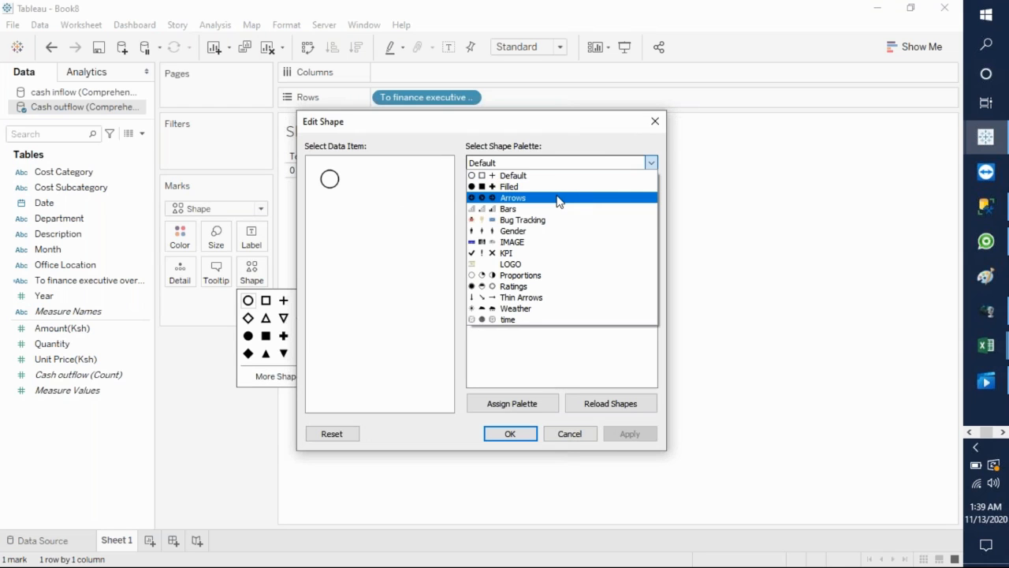
pyautogui.click(558, 200)
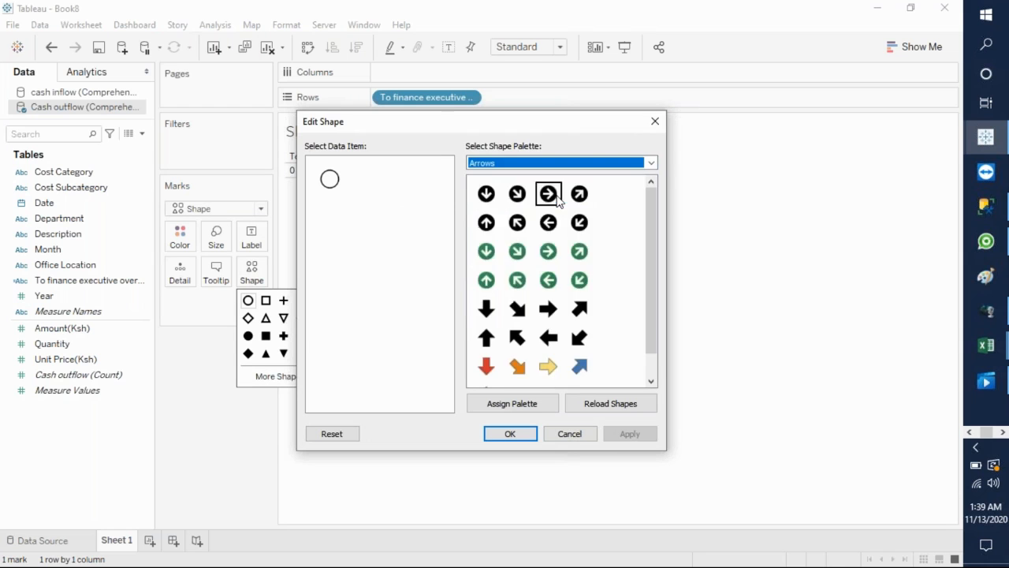
pyautogui.click(552, 312)
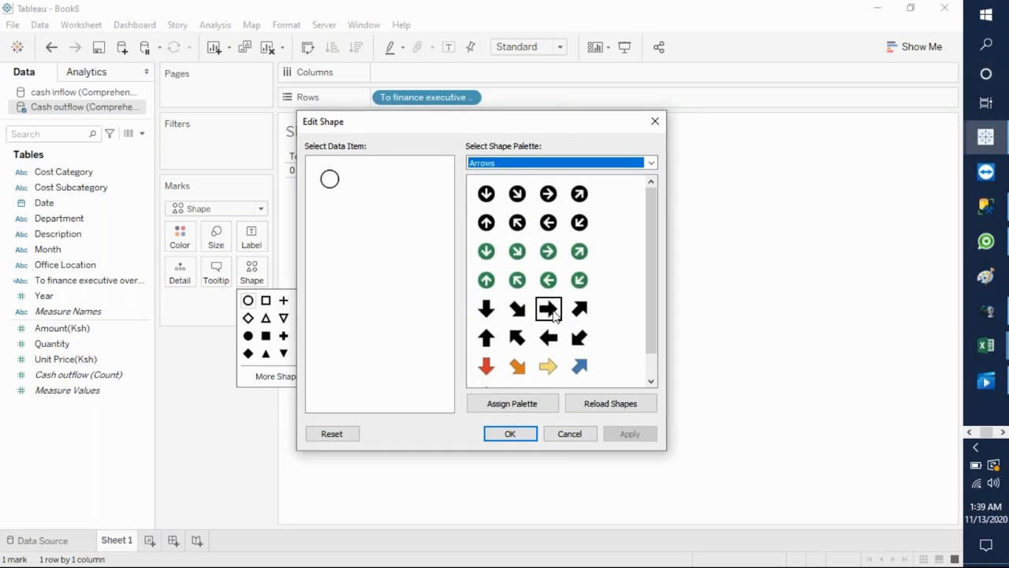
pyautogui.click(552, 310)
pyautogui.click(623, 434)
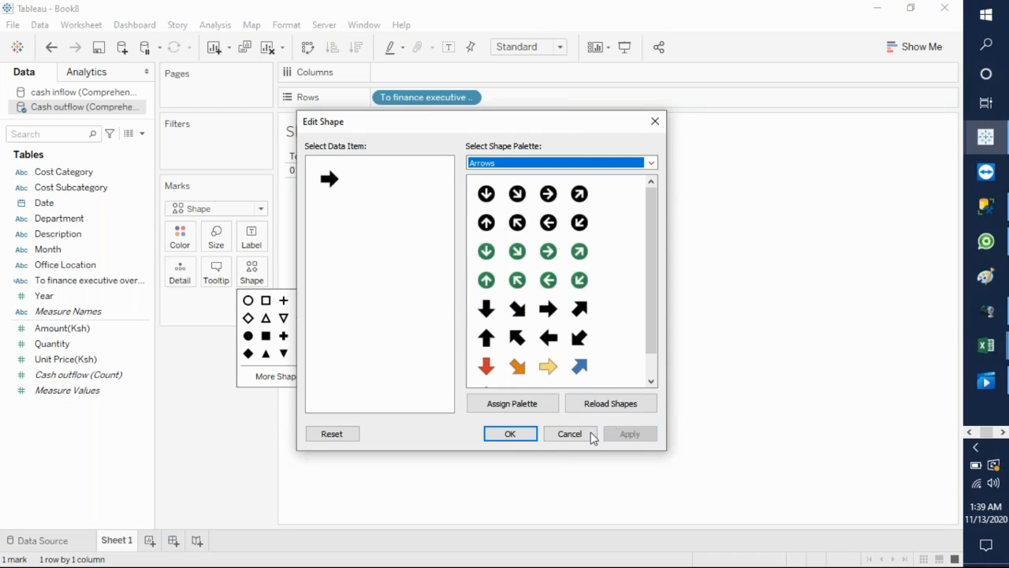
pyautogui.click(514, 434)
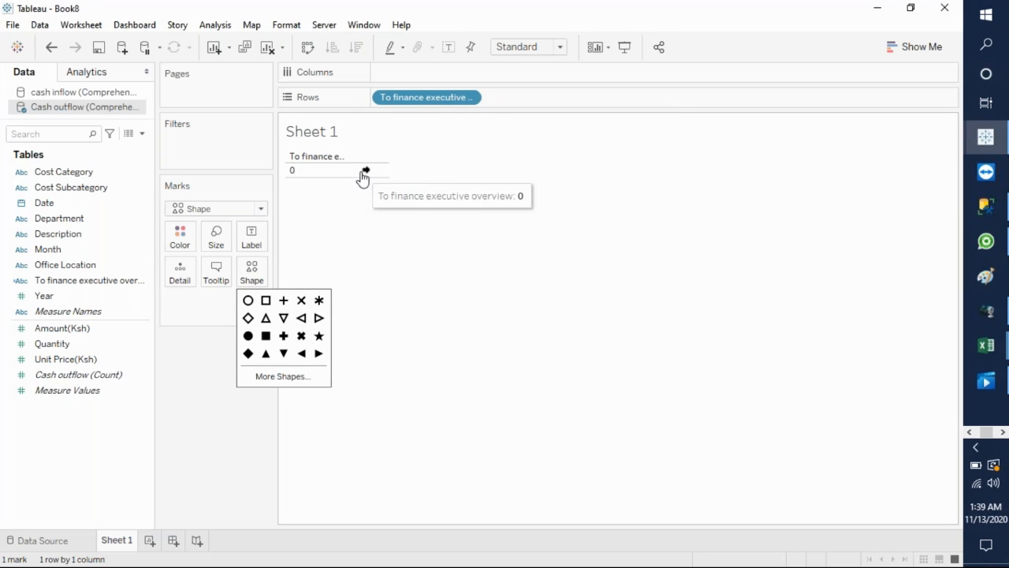
pyautogui.moveTo(354, 178); pyautogui.dragTo(361, 226)
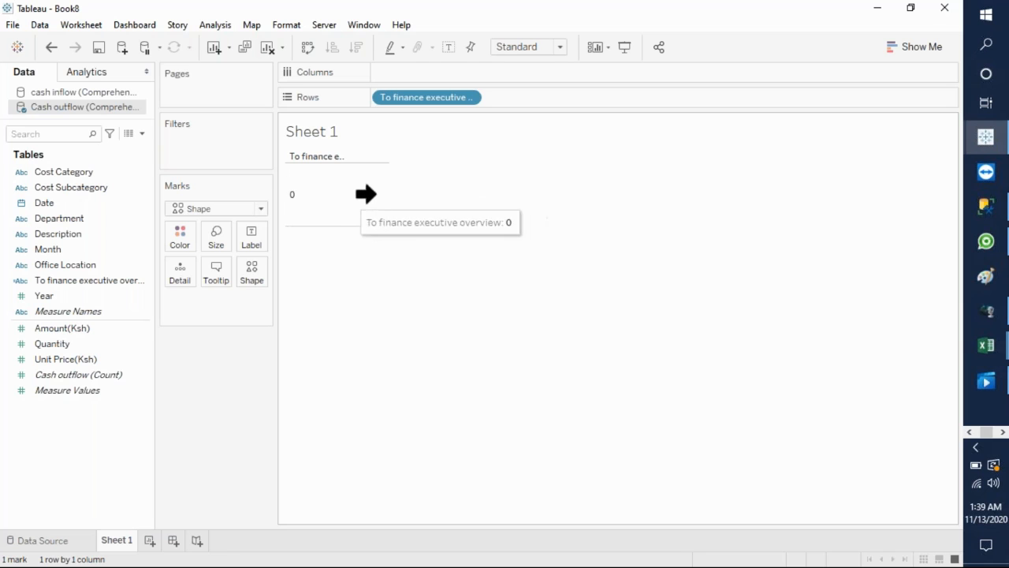
# Step: Change the alias of the 0 row header to FINANCE EXECUTIVE OVERVIEW
pyautogui.click(317, 194)
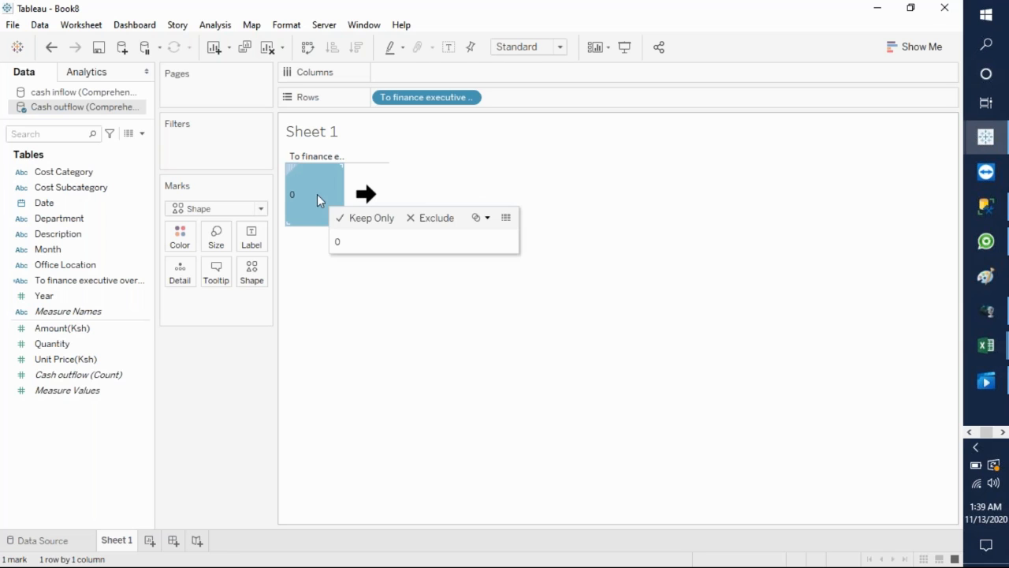
pyautogui.moveTo(300, 206)
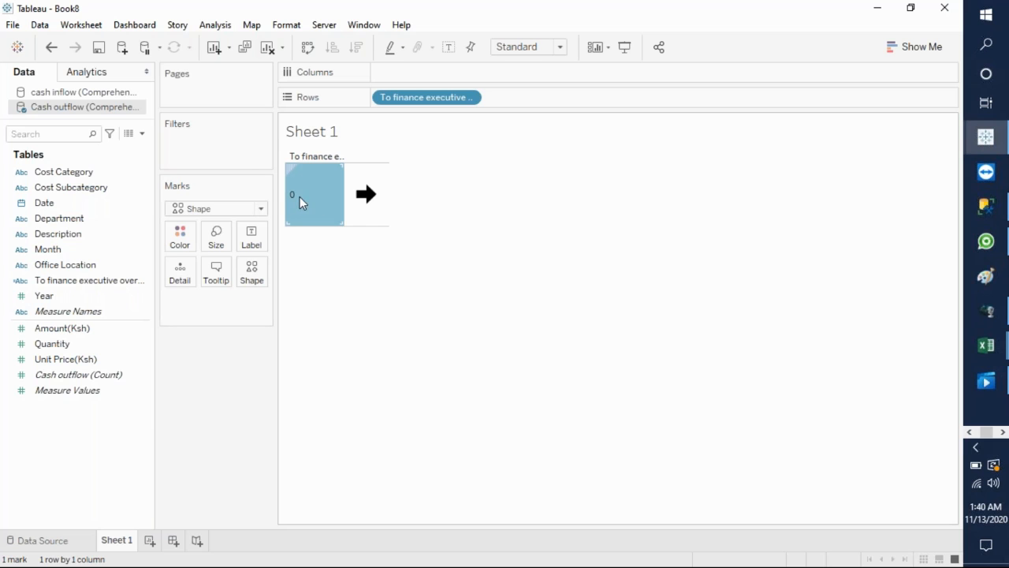
pyautogui.rightClick(299, 196)
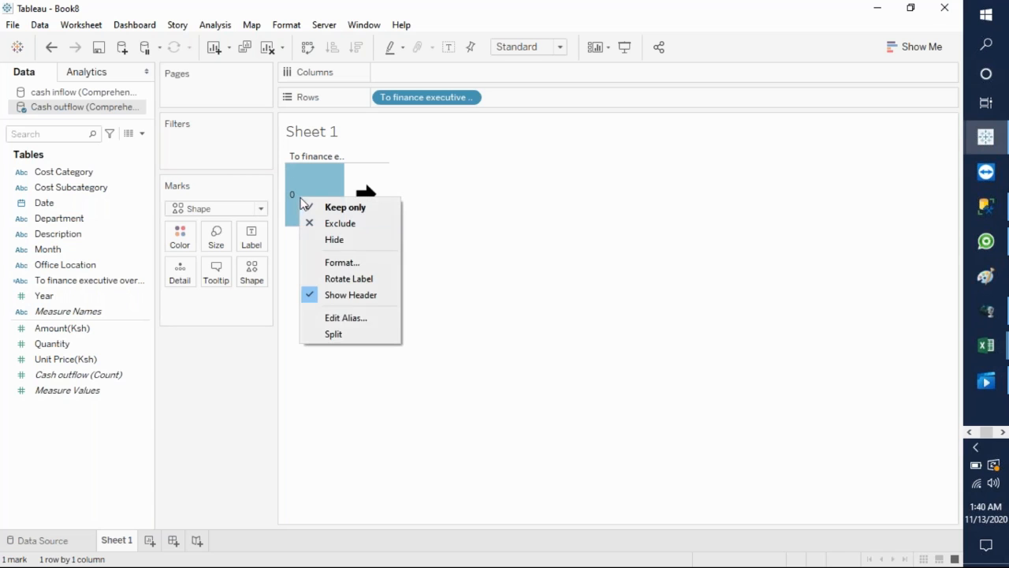
pyautogui.click(357, 318)
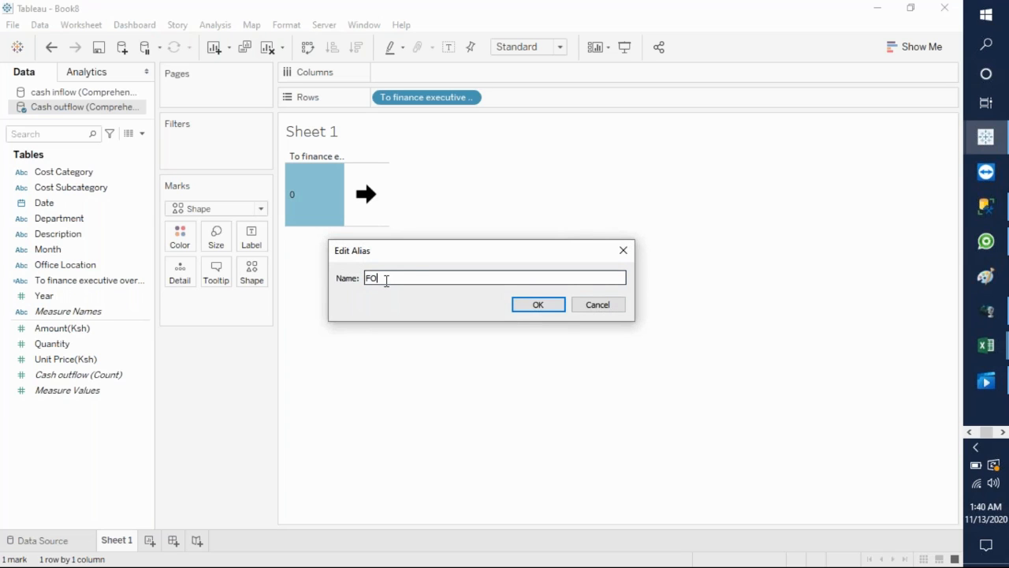
pyautogui.write('FINA')
pyautogui.write('NCE EXECUTIVE OVERVIEW')
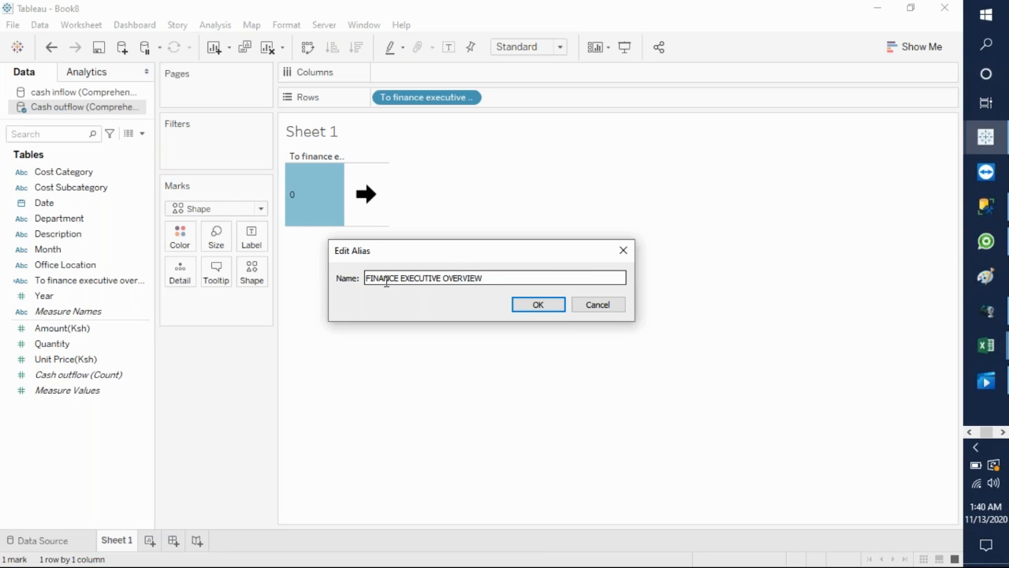
pyautogui.click(544, 311)
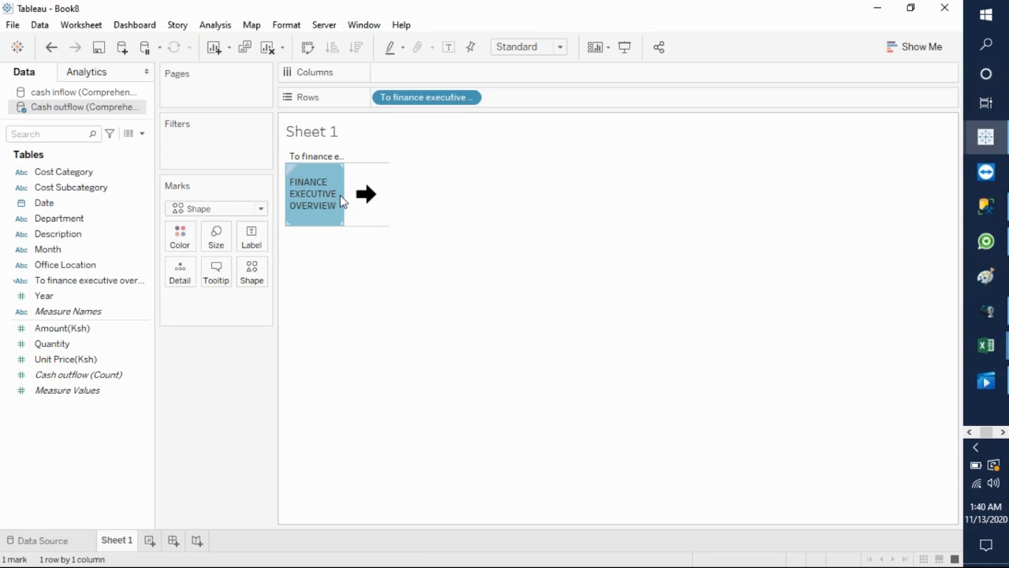
# Step: Widen the row header until its text fits on one line, then widen the arrow's cell and enlarge the arrow mark
pyautogui.moveTo(389, 197); pyautogui.dragTo(450, 198)
pyautogui.moveTo(487, 214)
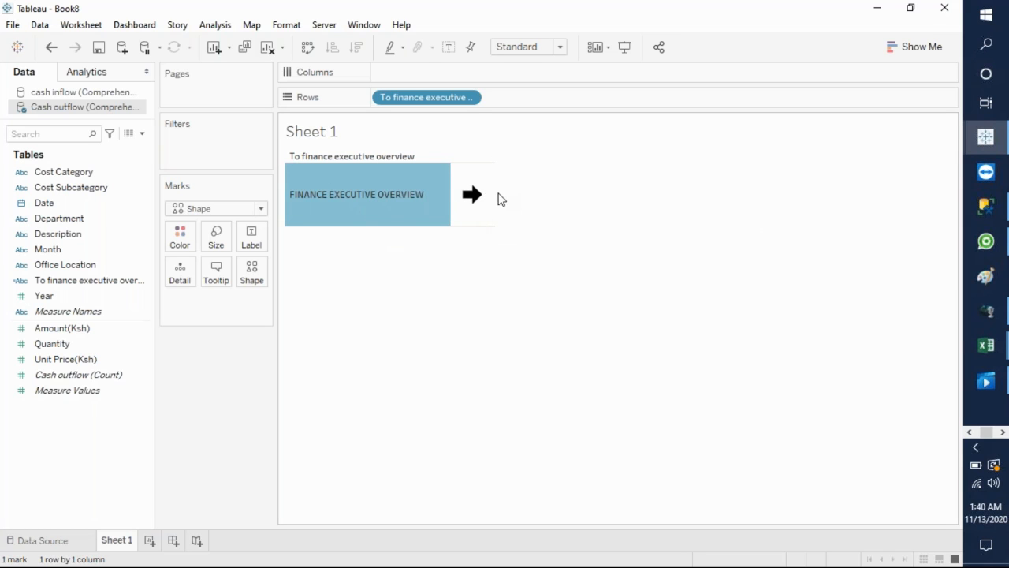
pyautogui.moveTo(494, 193); pyautogui.dragTo(522, 194)
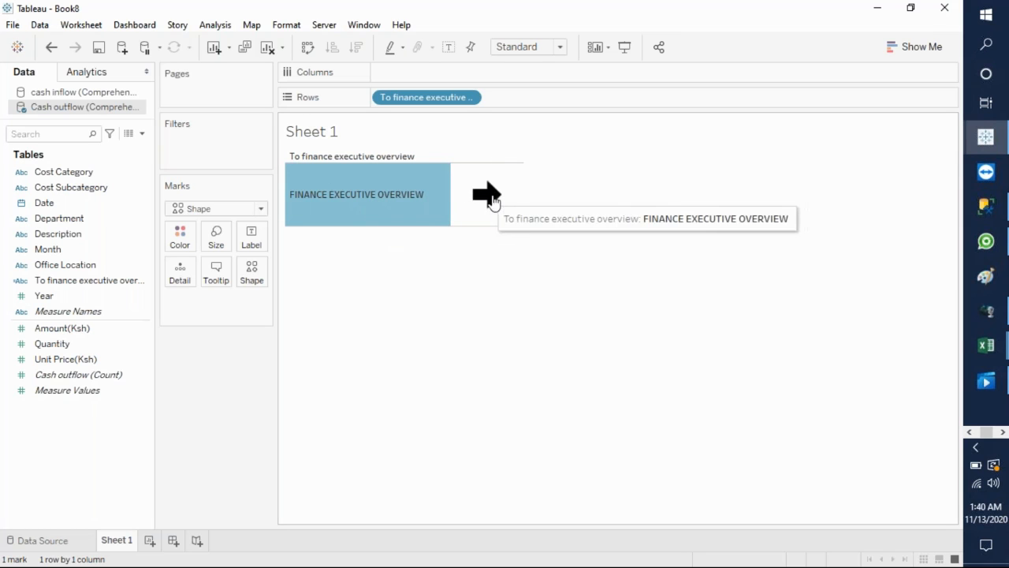
pyautogui.click(216, 235)
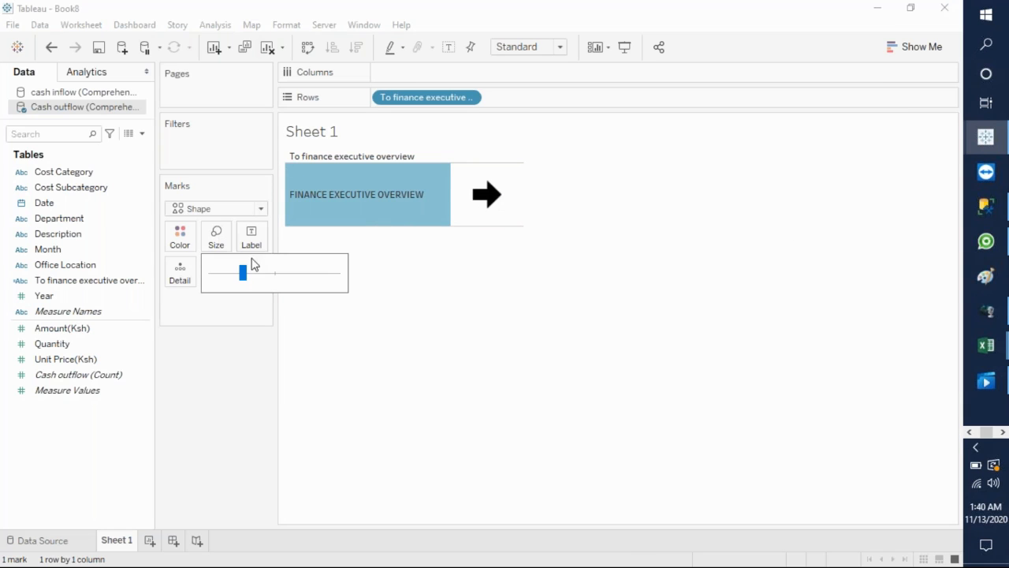
pyautogui.click(252, 275)
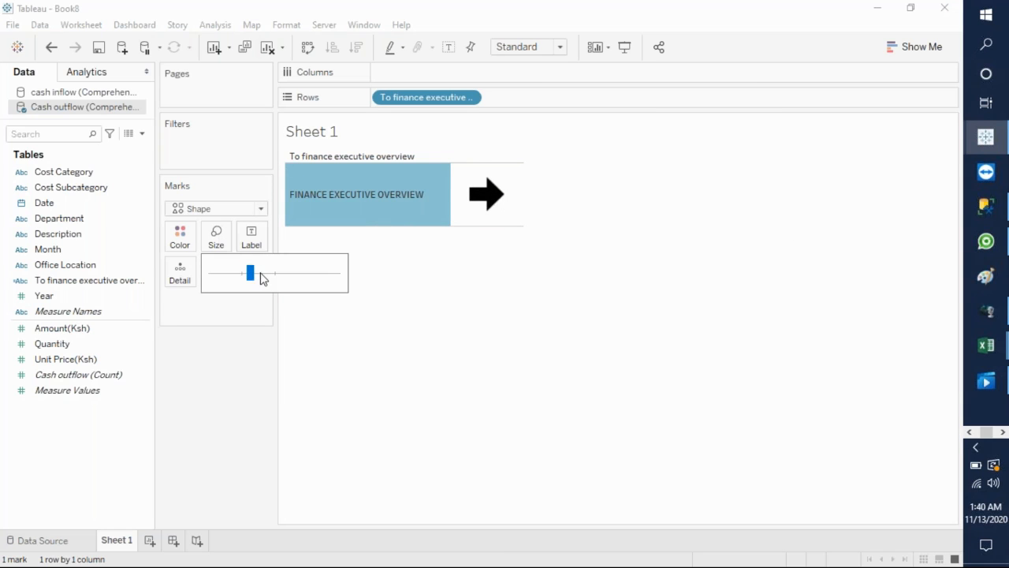
pyautogui.click(260, 276)
pyautogui.moveTo(251, 274); pyautogui.dragTo(260, 275)
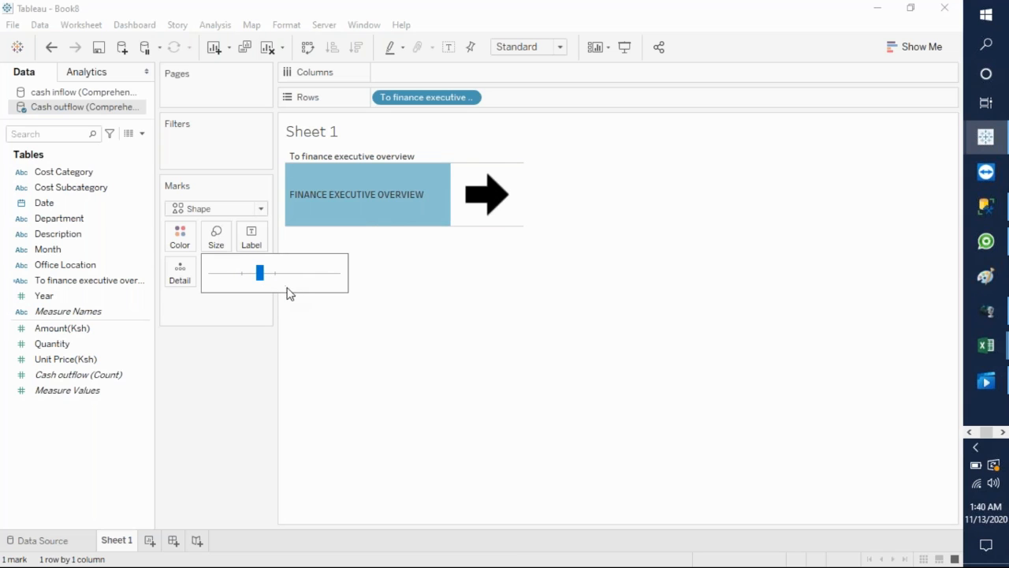
# Step: Hide the field labels for rows and the title of Sheet 1
pyautogui.click(379, 154)
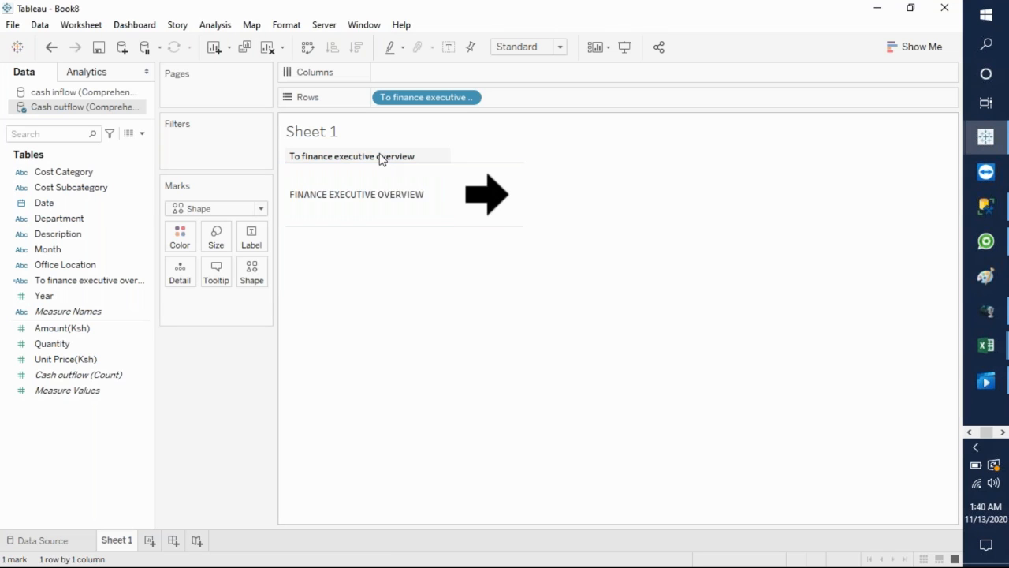
pyautogui.rightClick(379, 155)
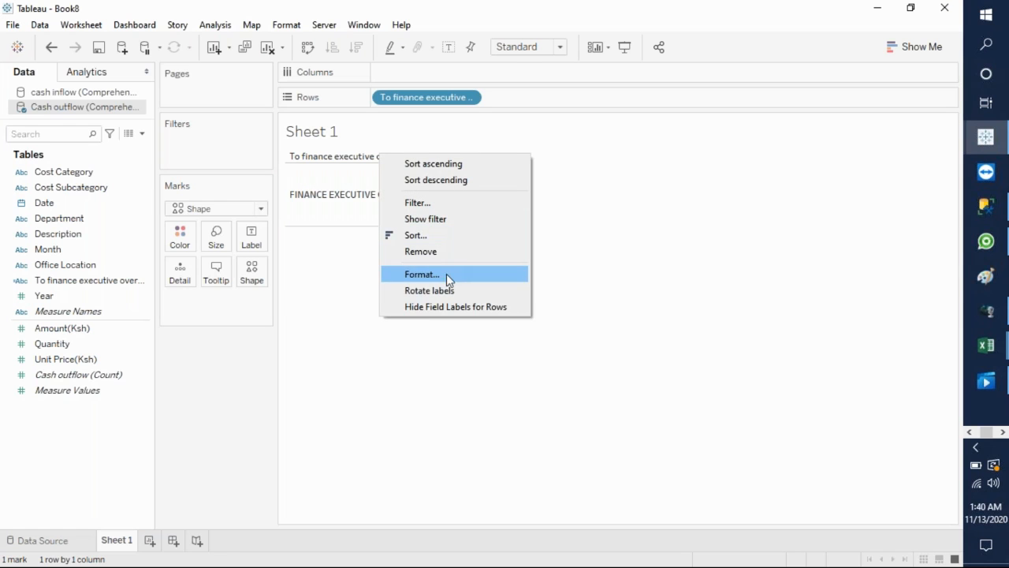
pyautogui.click(446, 306)
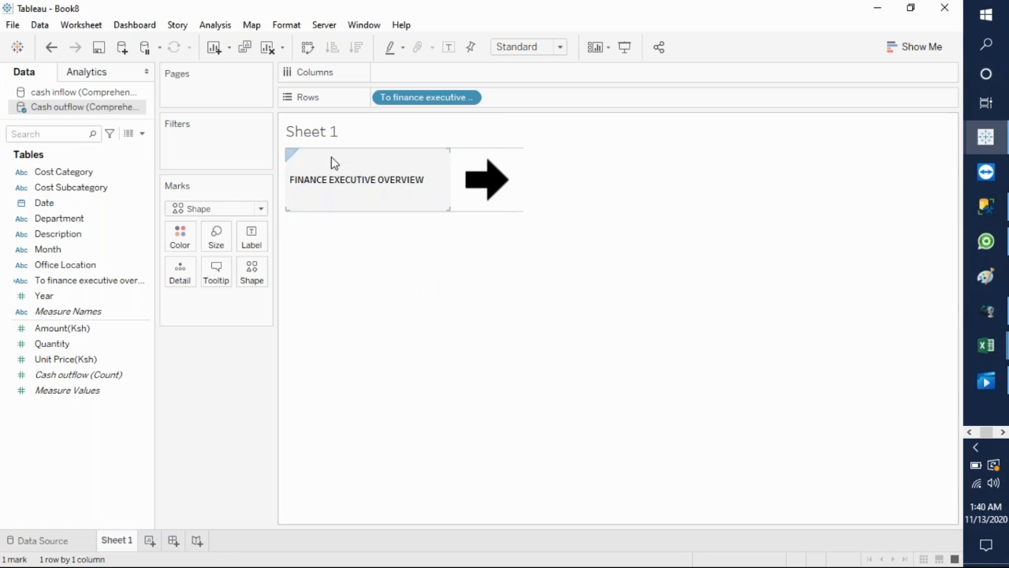
pyautogui.rightClick(316, 137)
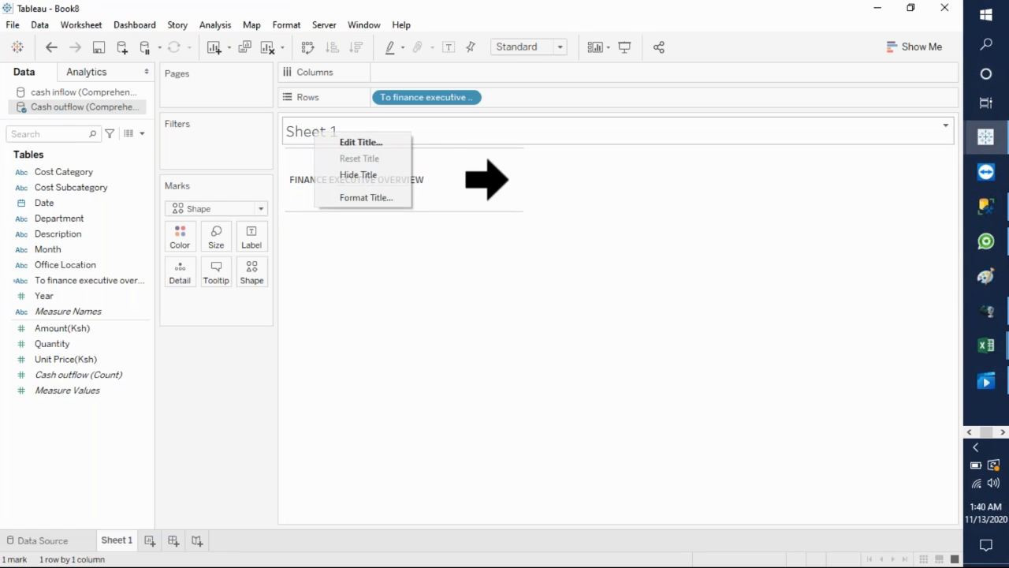
pyautogui.click(359, 174)
# Step: Open the border formatting for the sheet and set the Row Divider pane border to None
pyautogui.click(405, 167)
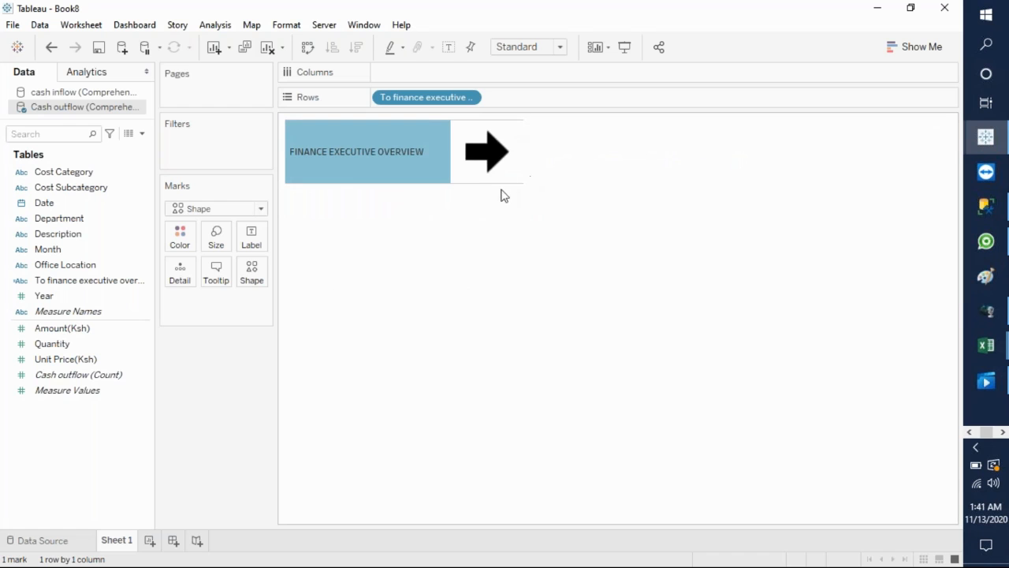
pyautogui.rightClick(360, 150)
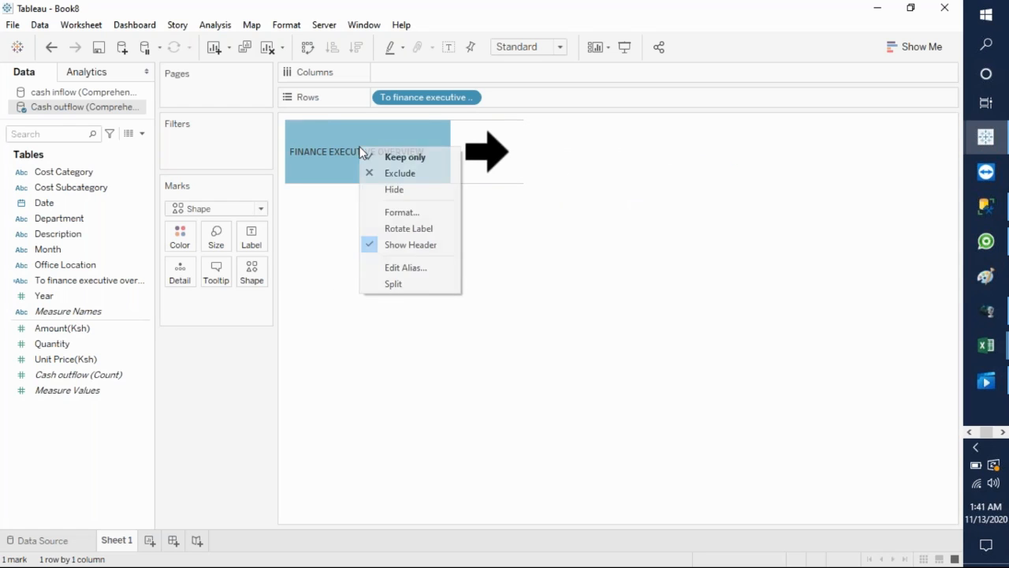
pyautogui.click(408, 218)
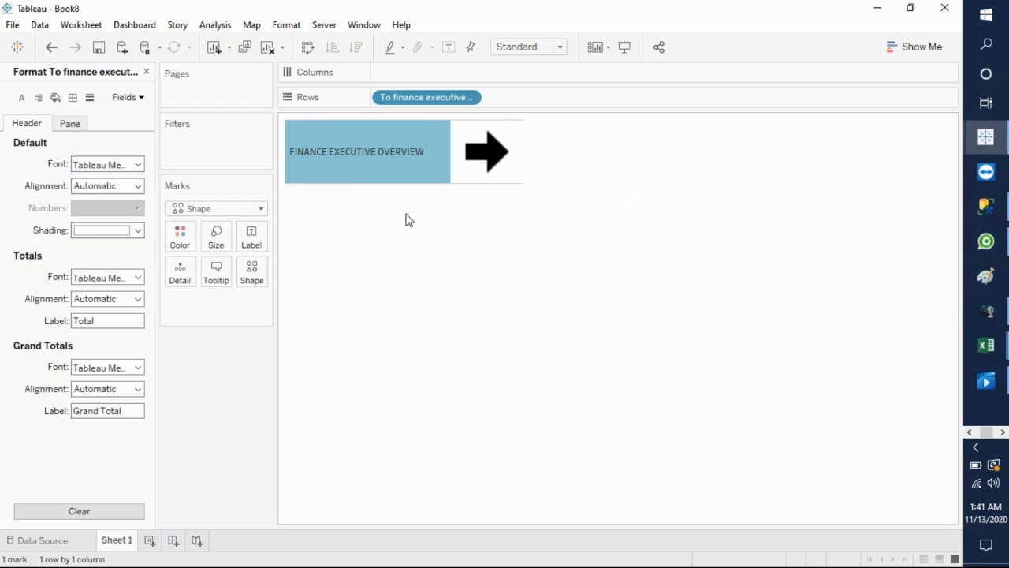
pyautogui.click(72, 98)
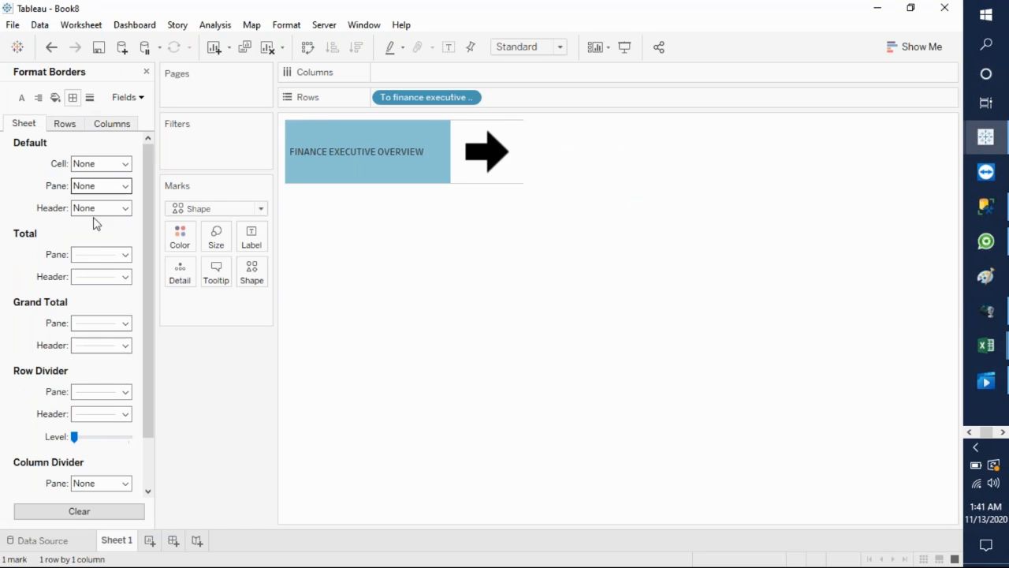
pyautogui.click(128, 393)
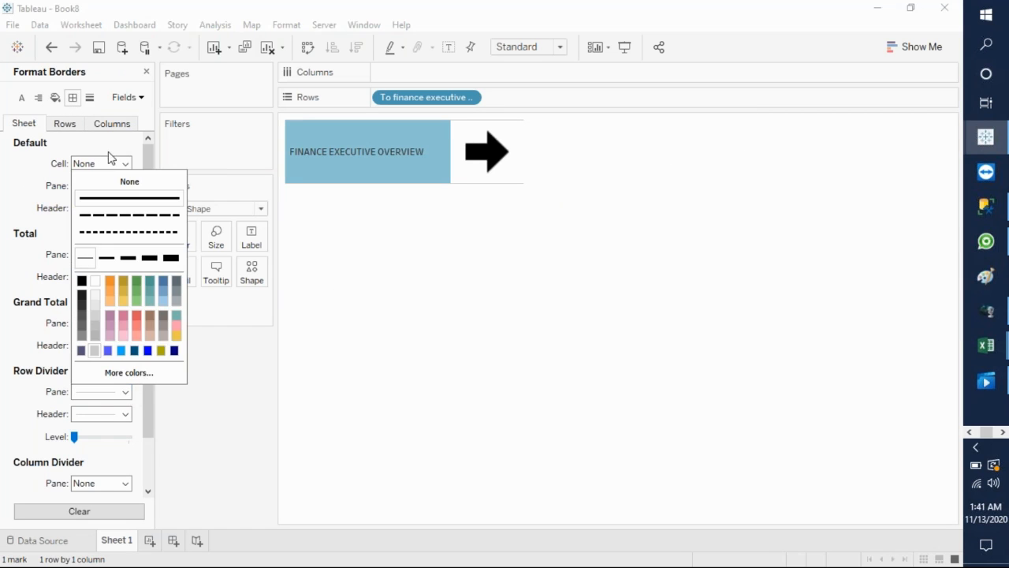
pyautogui.click(114, 183)
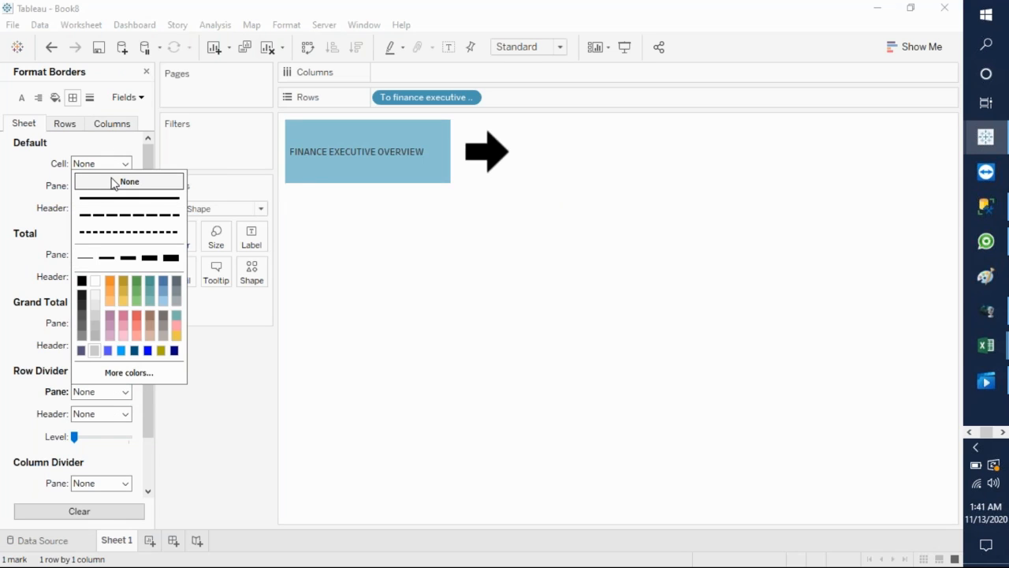
# Step: Rename Sheet 1 as BUTTON TO FINANCE OVERVIEW REPORT
pyautogui.click(520, 205)
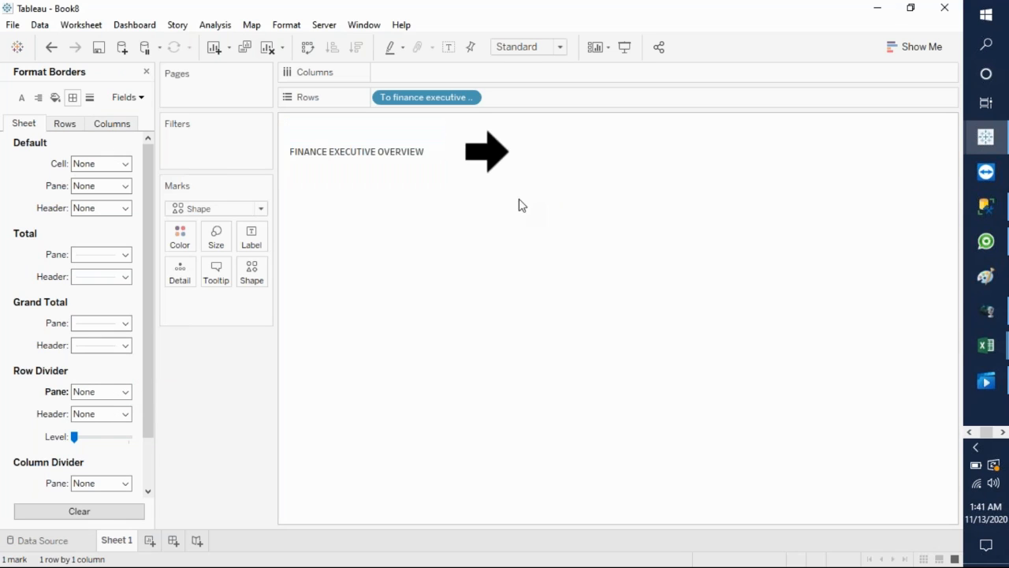
pyautogui.click(385, 152)
pyautogui.click(385, 228)
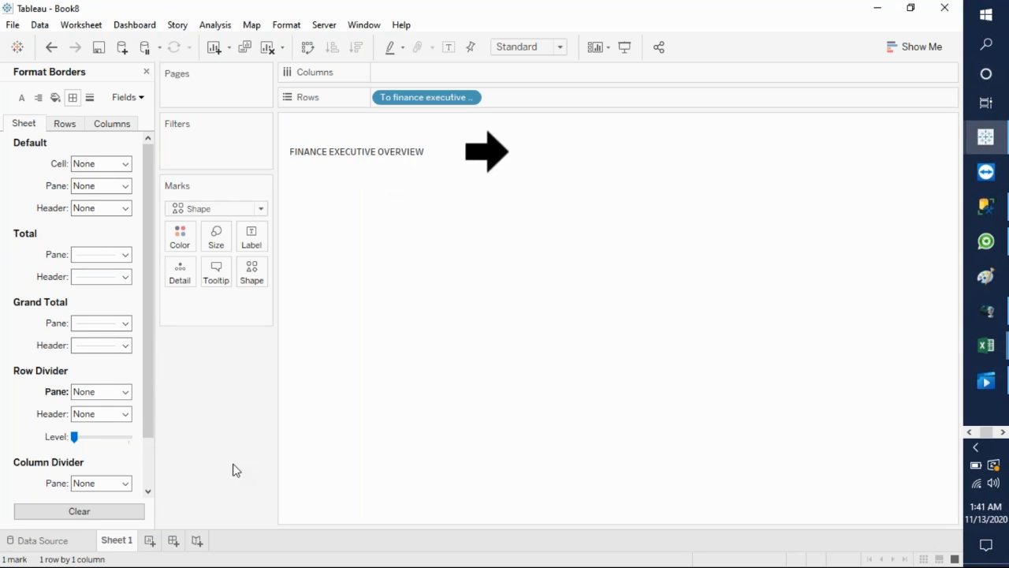
pyautogui.rightClick(120, 544)
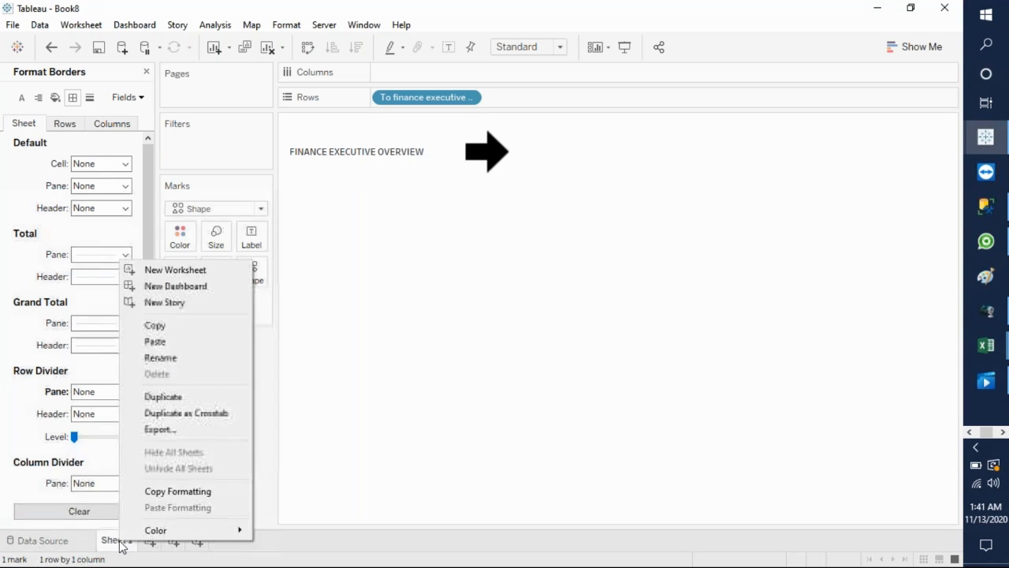
pyautogui.click(163, 359)
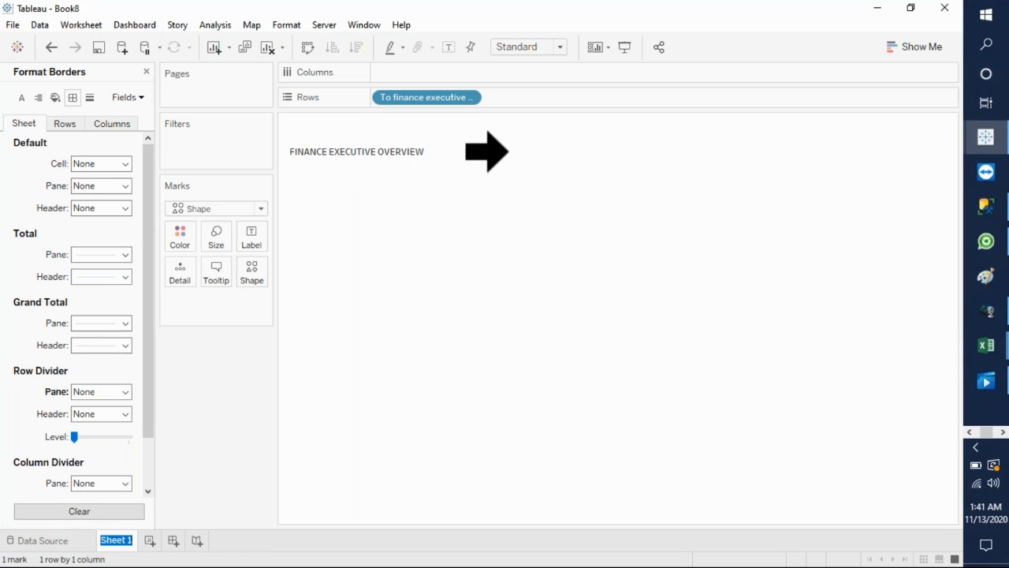
pyautogui.write('BUTTON TO')
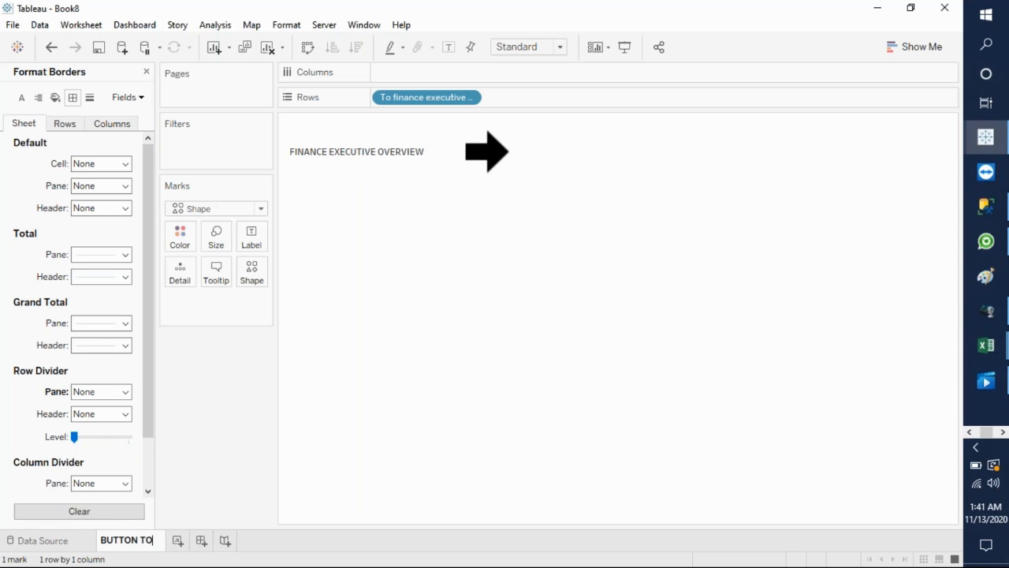
pyautogui.write(' FINANCE ')
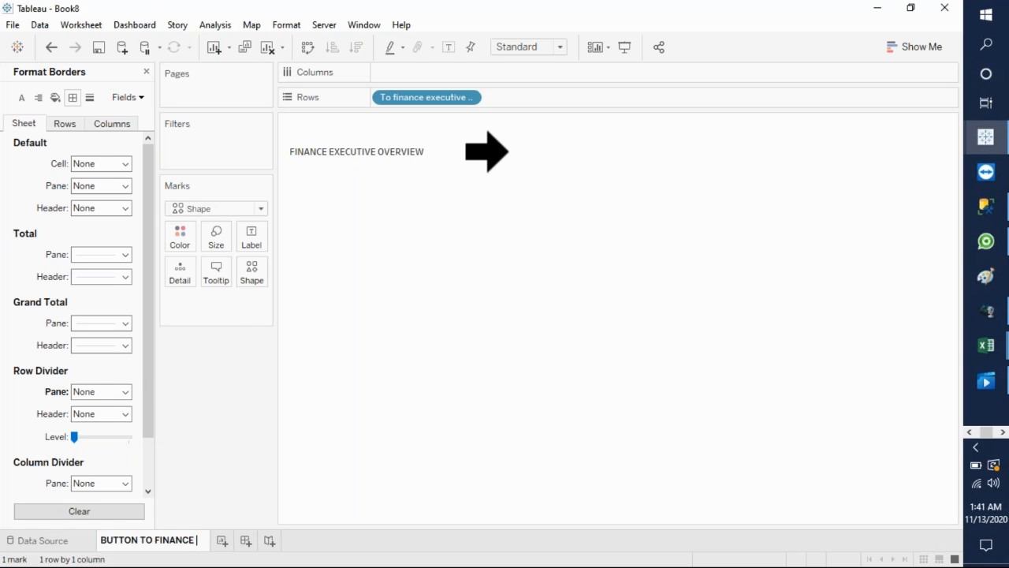
pyautogui.write('OVERVI')
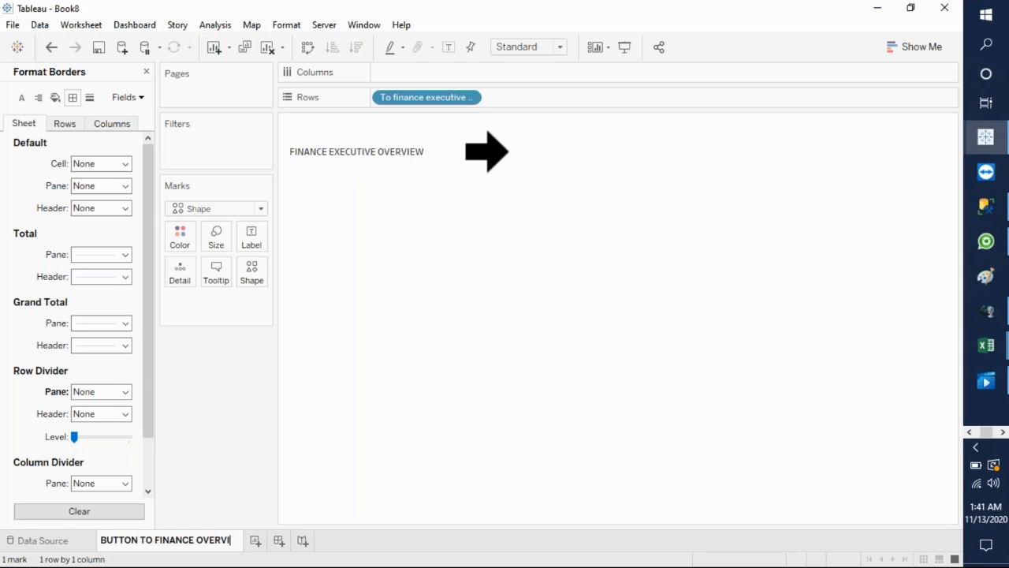
pyautogui.write('EW R')
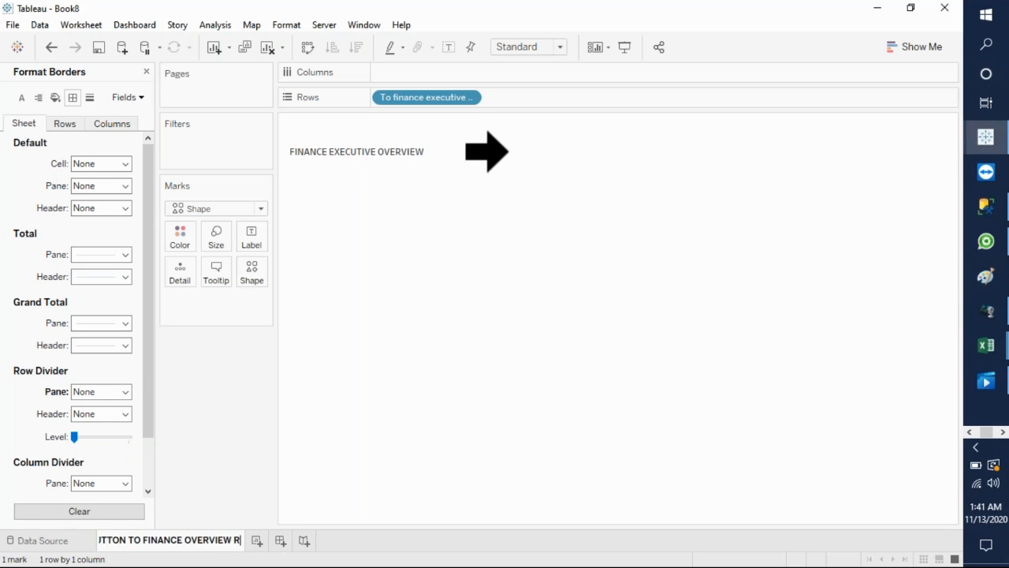
pyautogui.write('EPORT')
pyautogui.press('Return')
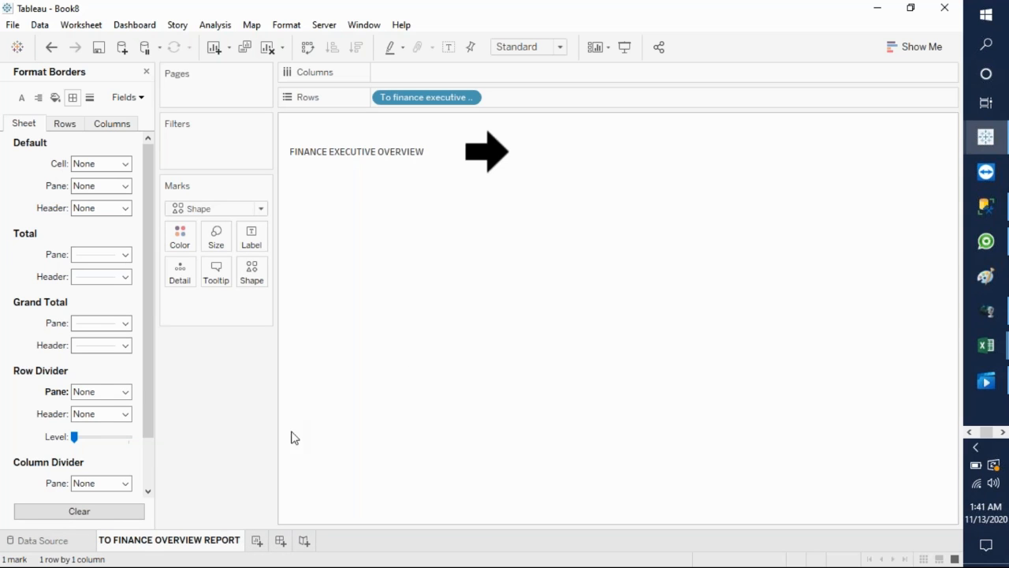
# Step: Add a new worksheet after the finance overview button sheet
pyautogui.click(257, 543)
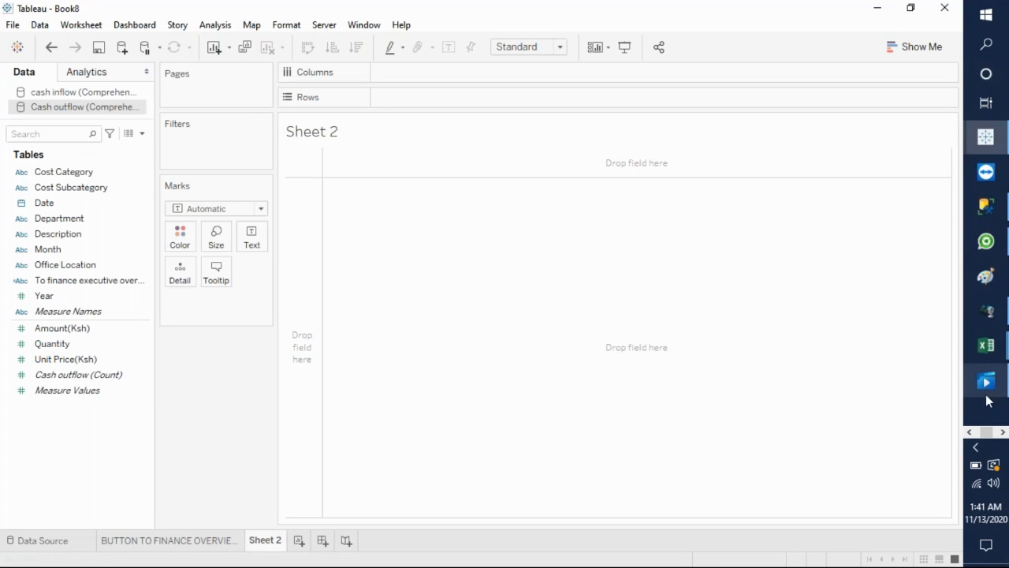
pyautogui.click(1003, 432)
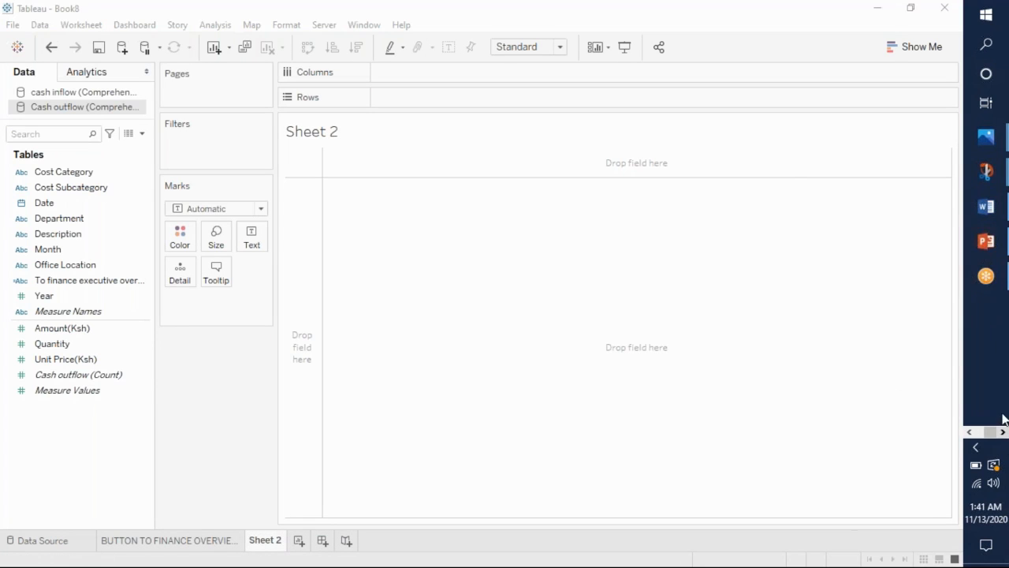
pyautogui.moveTo(1007, 234)
pyautogui.click(916, 250)
# Step: Start a calculated field in the Cash outflow data source and name it To finance insight report
pyautogui.click(142, 135)
pyautogui.click(115, 151)
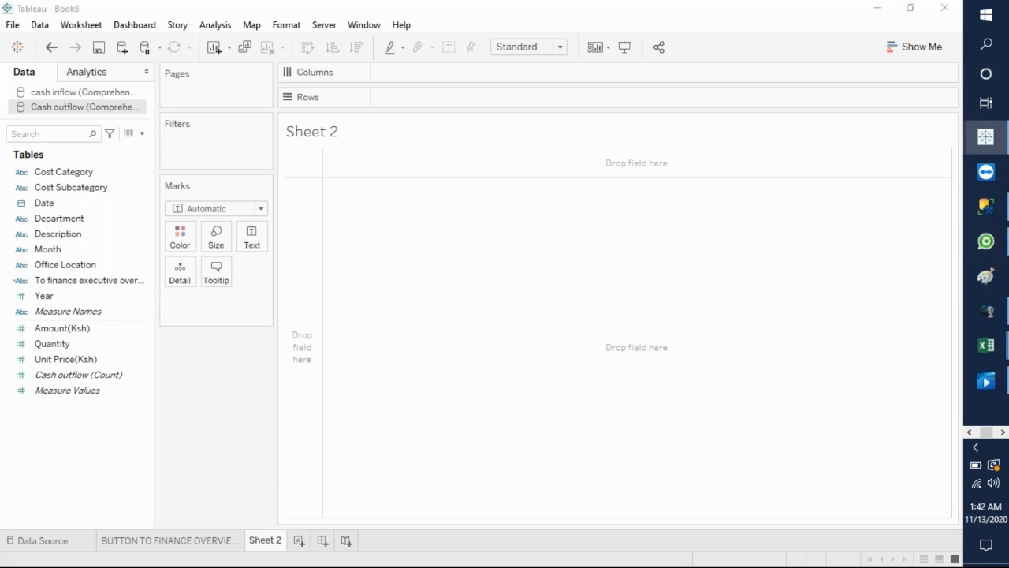
pyautogui.write('TO FINAN')
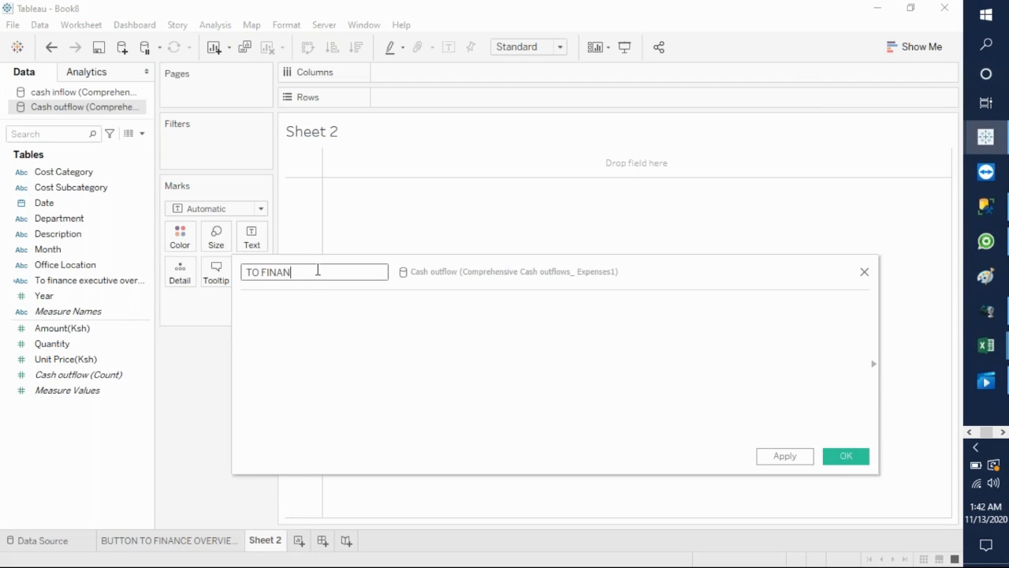
pyautogui.press('BackSpace')
pyautogui.press('BackSpace')
pyautogui.press('BackSpace')
pyautogui.press('BackSpace')
pyautogui.press('BackSpace')
pyautogui.press('BackSpace')
pyautogui.write('o finance insight')
pyautogui.click(1003, 433)
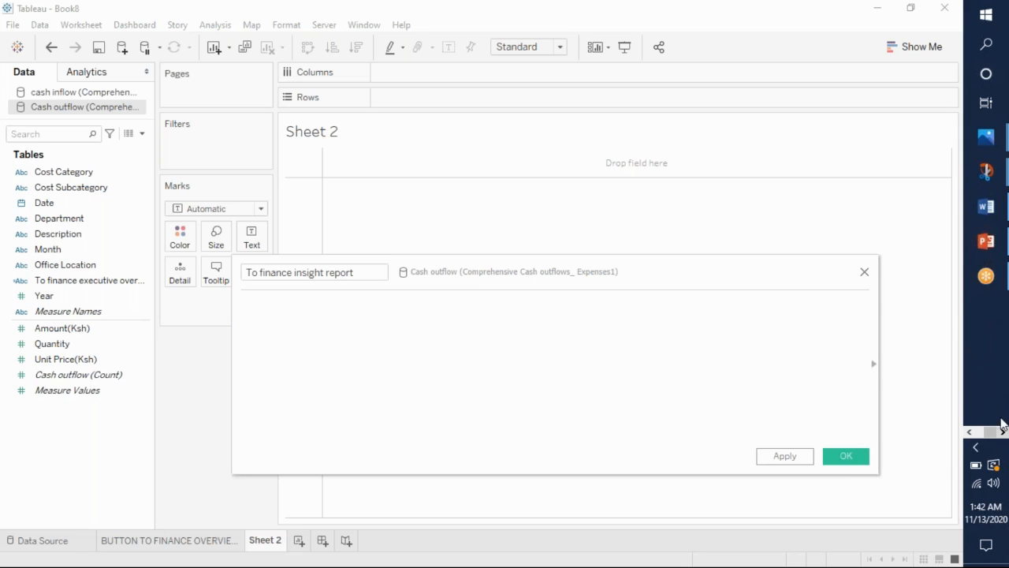
pyautogui.moveTo(1003, 249)
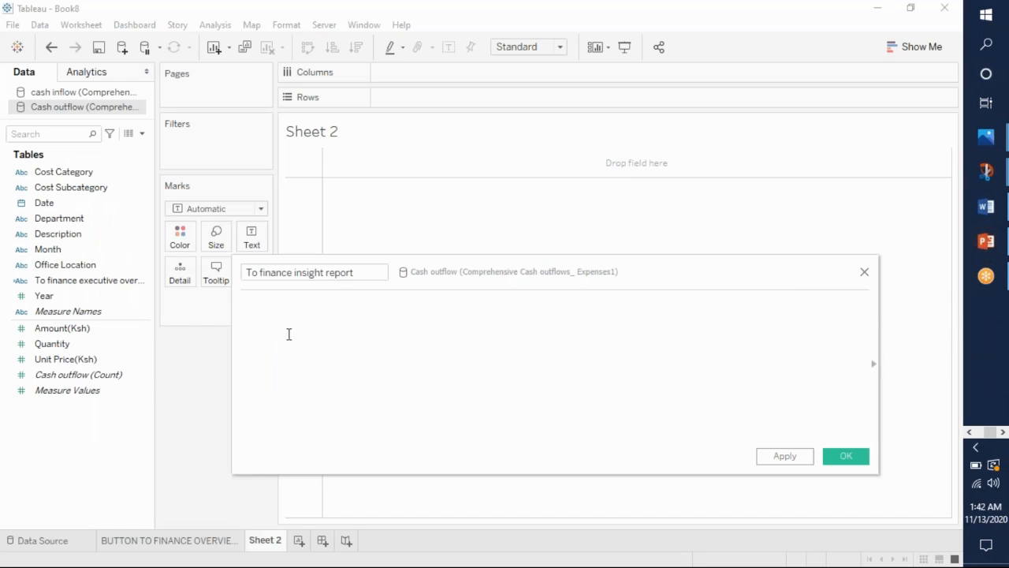
# Step: Enter the text string "TO FINANCE INSIGHT REPORT" as the field's formula and save the calculation
pyautogui.click(289, 334)
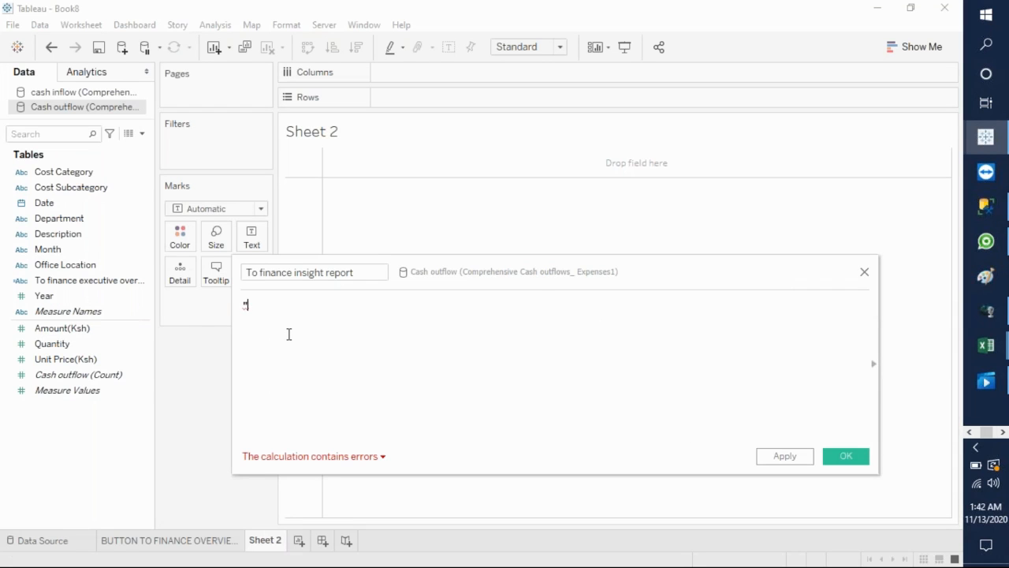
pyautogui.write('"to')
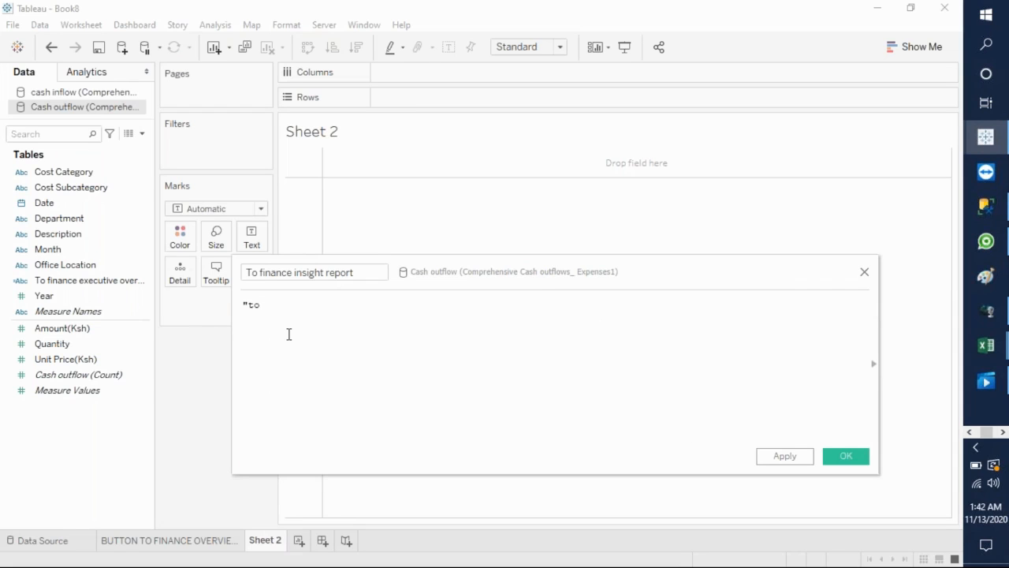
pyautogui.press('BackSpace')
pyautogui.press('BackSpace')
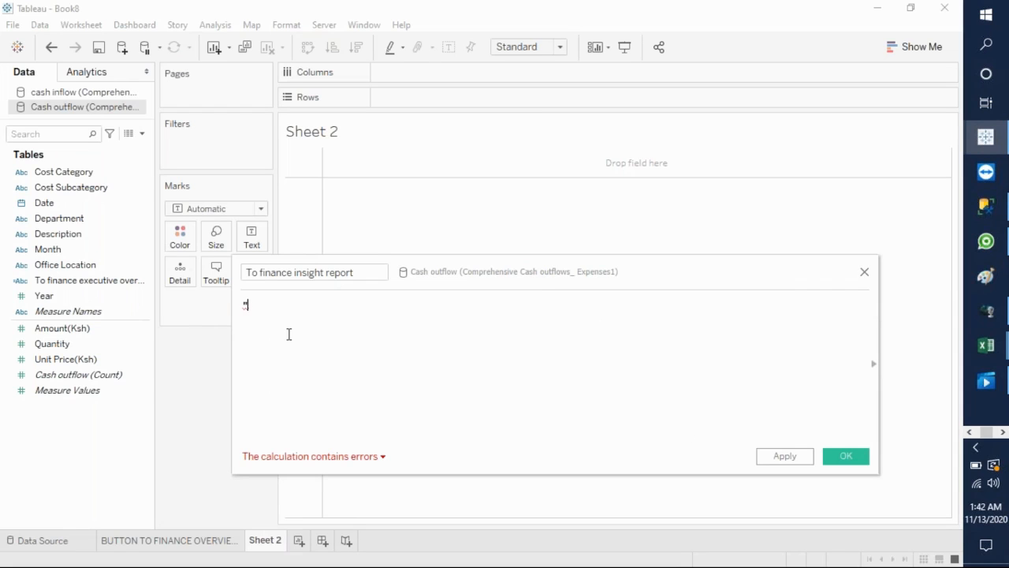
pyautogui.write('TO FINANCE INSIGHT REPORT')
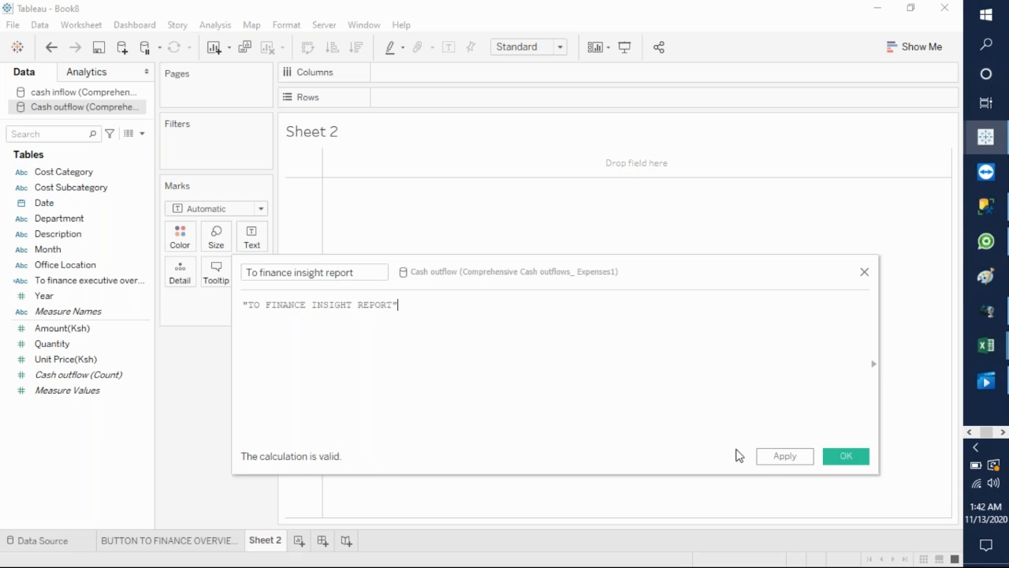
pyautogui.click(784, 456)
pyautogui.click(845, 457)
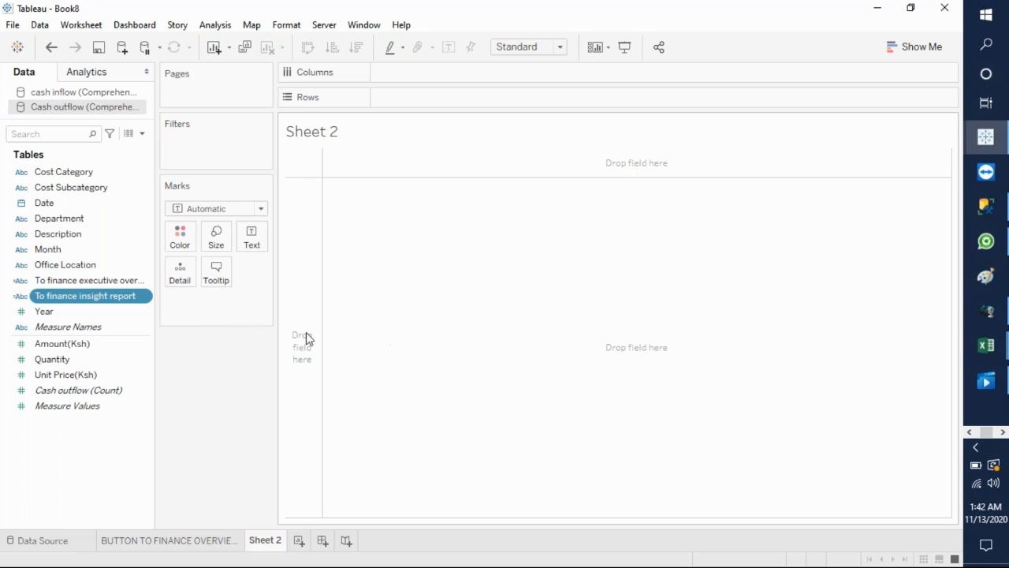
# Step: Place To finance insight report on Rows, then heighten the row and widen its header until the text fits on one line
pyautogui.moveTo(116, 305); pyautogui.dragTo(446, 197)
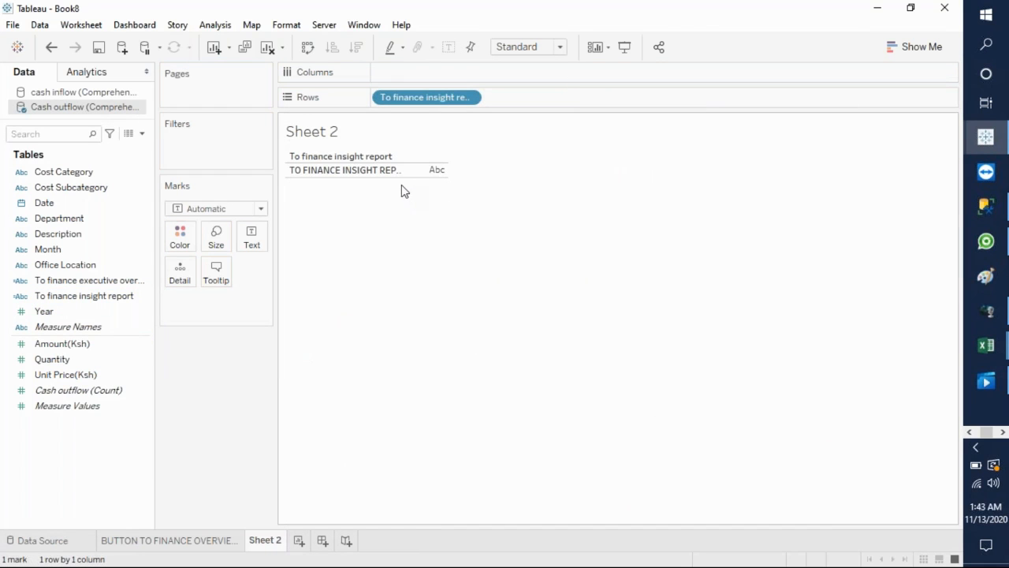
pyautogui.click(659, 28)
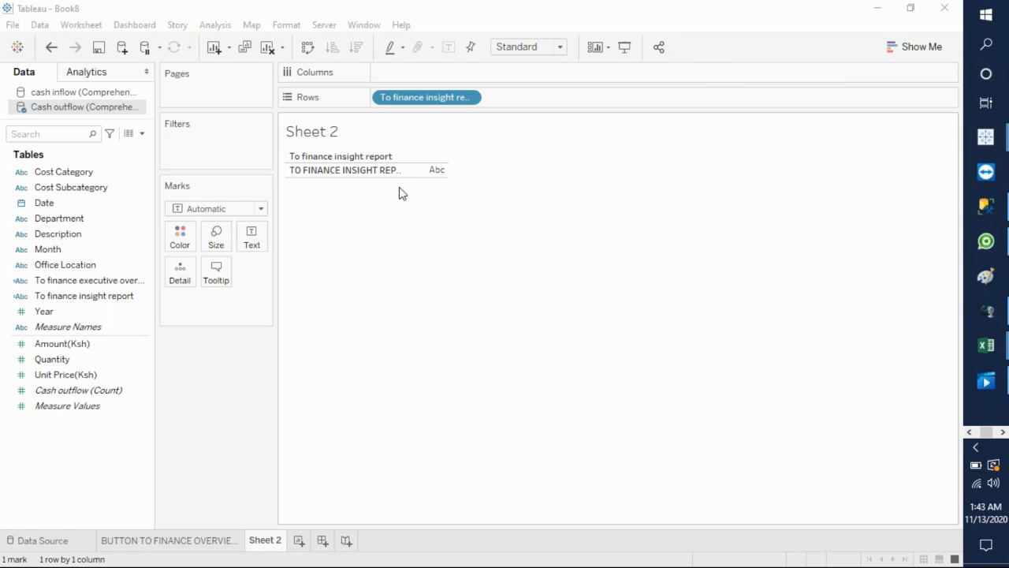
pyautogui.click(368, 172)
pyautogui.moveTo(366, 177); pyautogui.dragTo(367, 207)
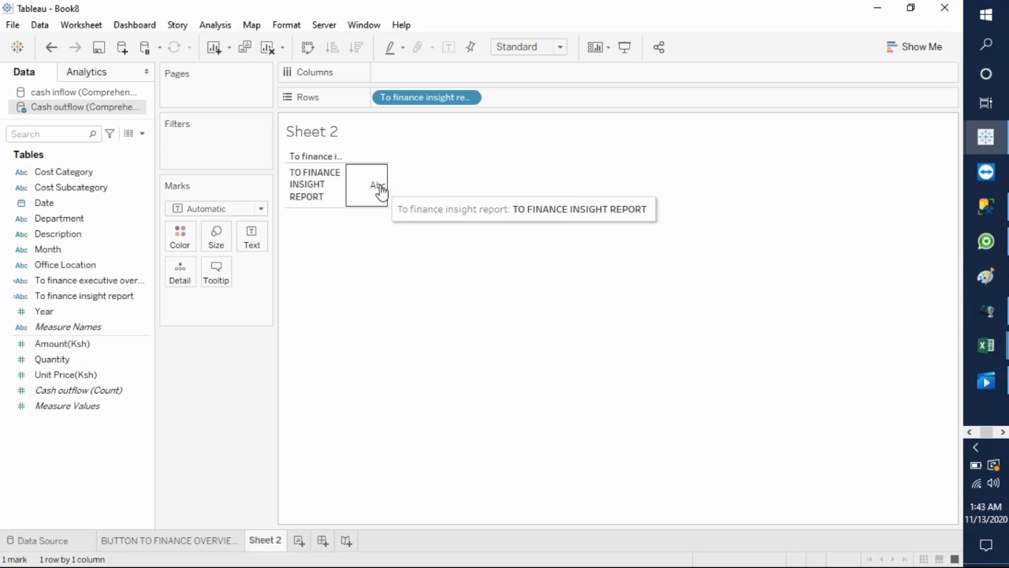
pyautogui.moveTo(343, 185); pyautogui.dragTo(386, 196)
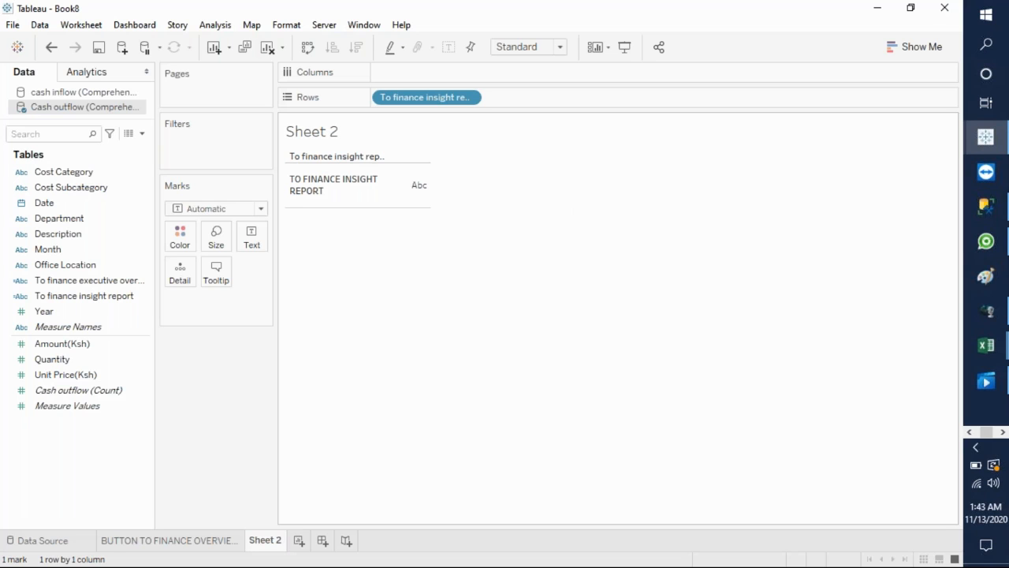
pyautogui.click(371, 189)
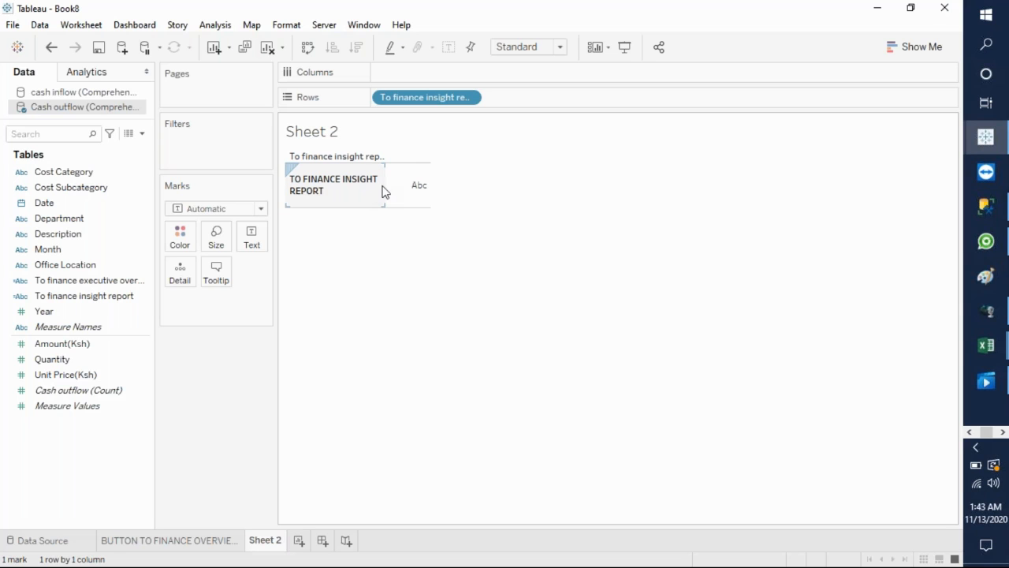
pyautogui.moveTo(385, 185); pyautogui.dragTo(408, 188)
pyautogui.moveTo(410, 188); pyautogui.dragTo(477, 186)
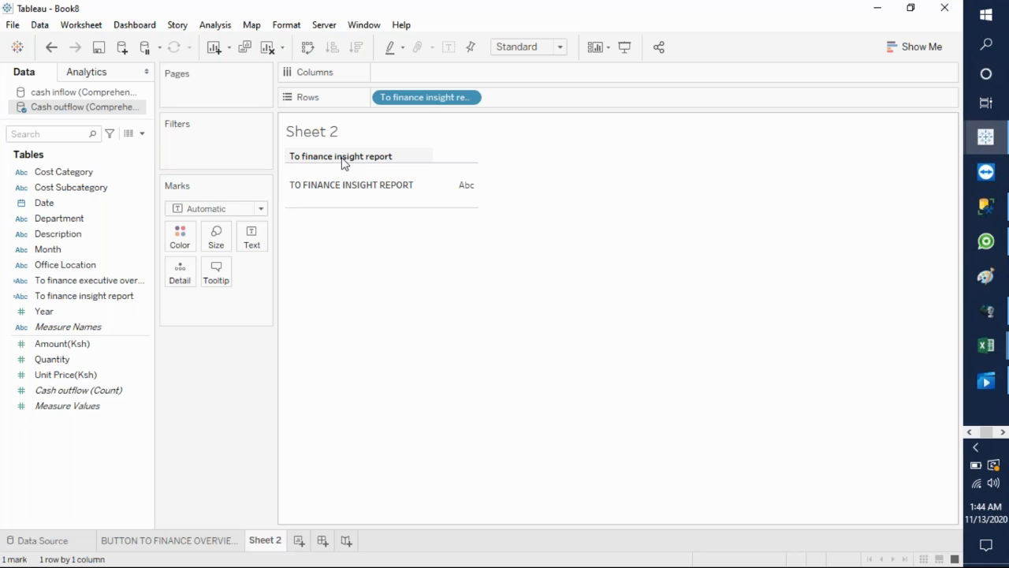
# Step: Hide the field labels for rows and the title of Sheet 2
pyautogui.rightClick(344, 164)
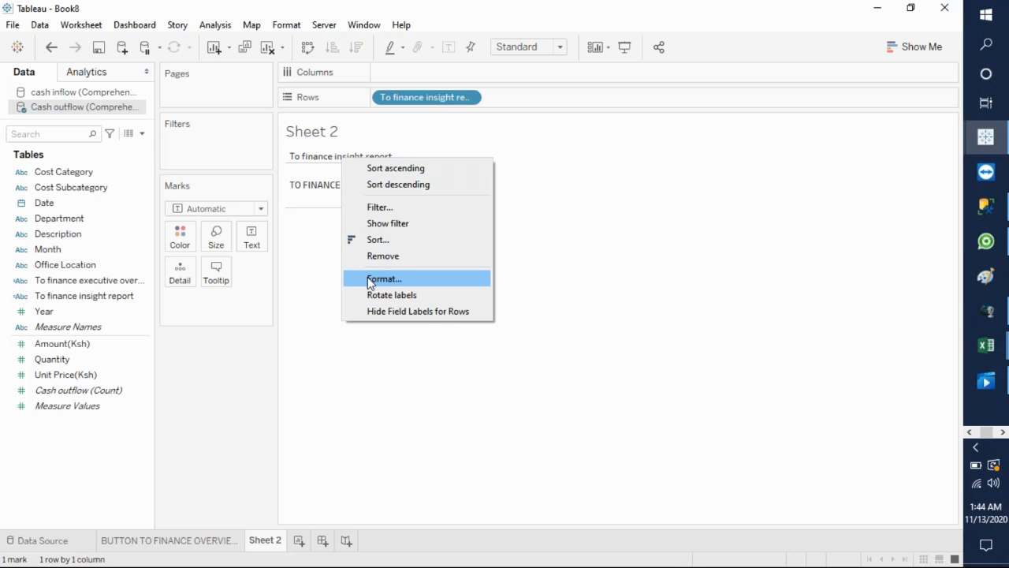
pyautogui.click(384, 314)
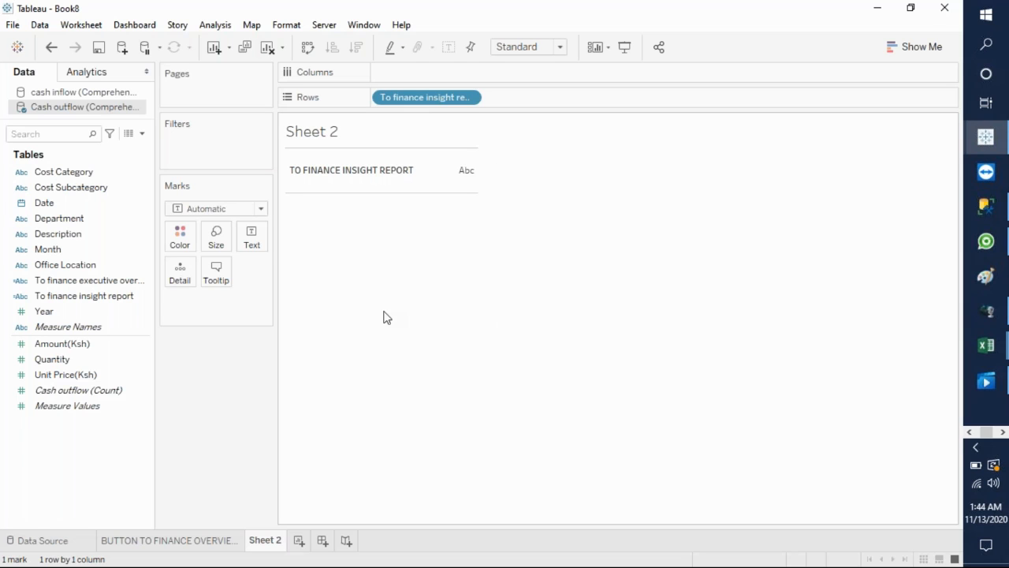
pyautogui.rightClick(378, 137)
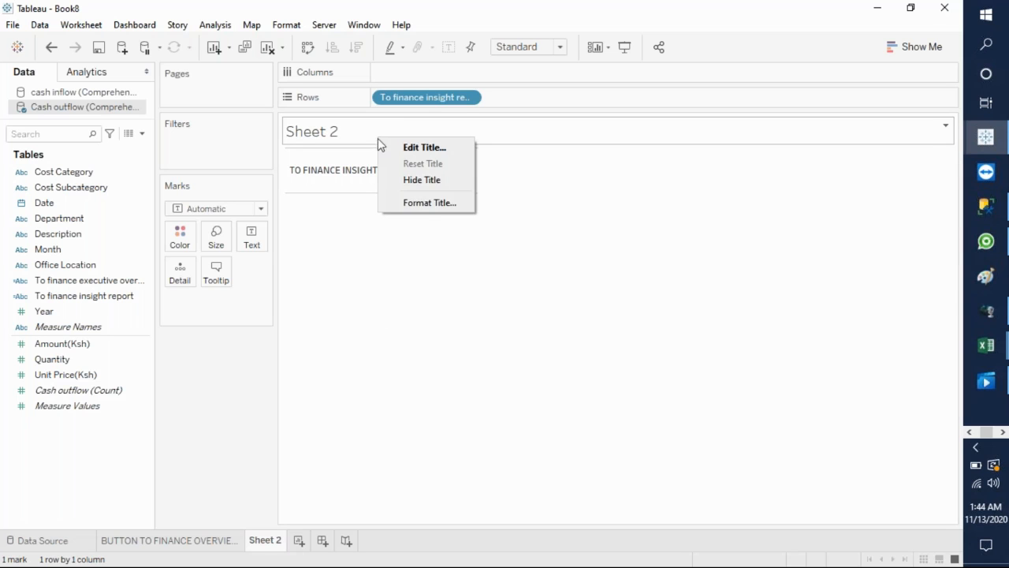
pyautogui.click(410, 181)
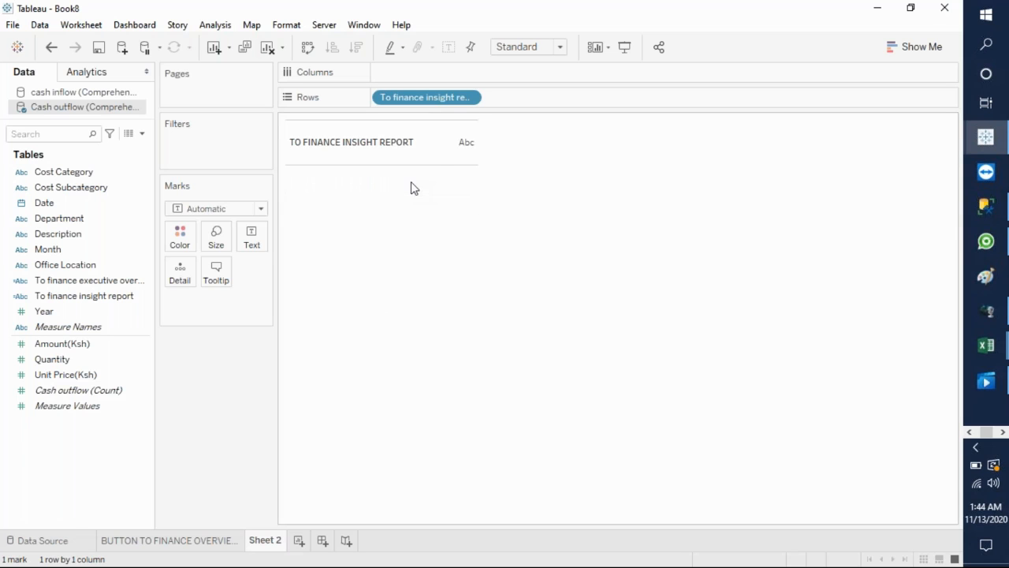
# Step: Open the border formatting for Sheet 2 and set the Row Divider pane border to None
pyautogui.rightClick(420, 159)
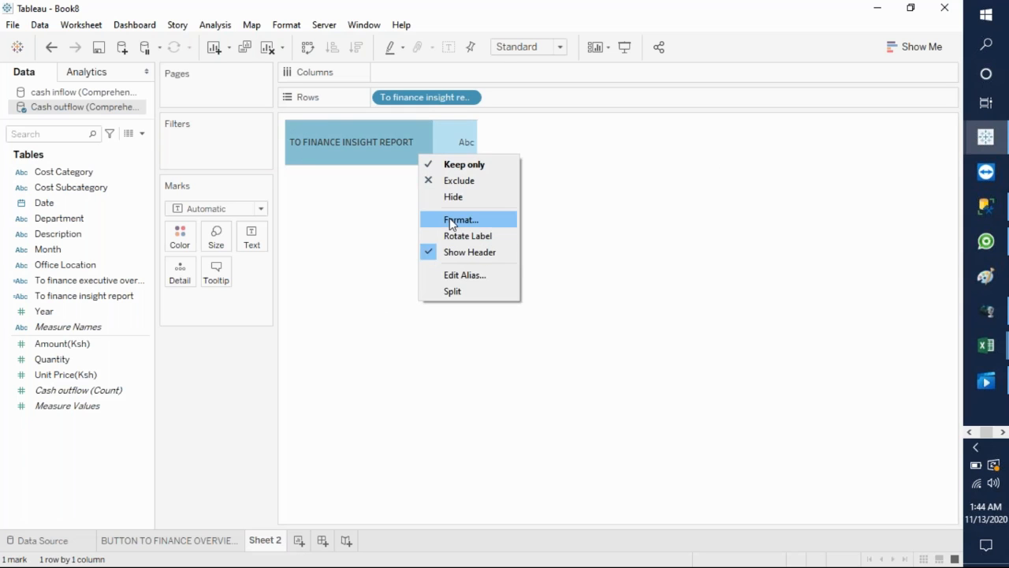
pyautogui.click(457, 220)
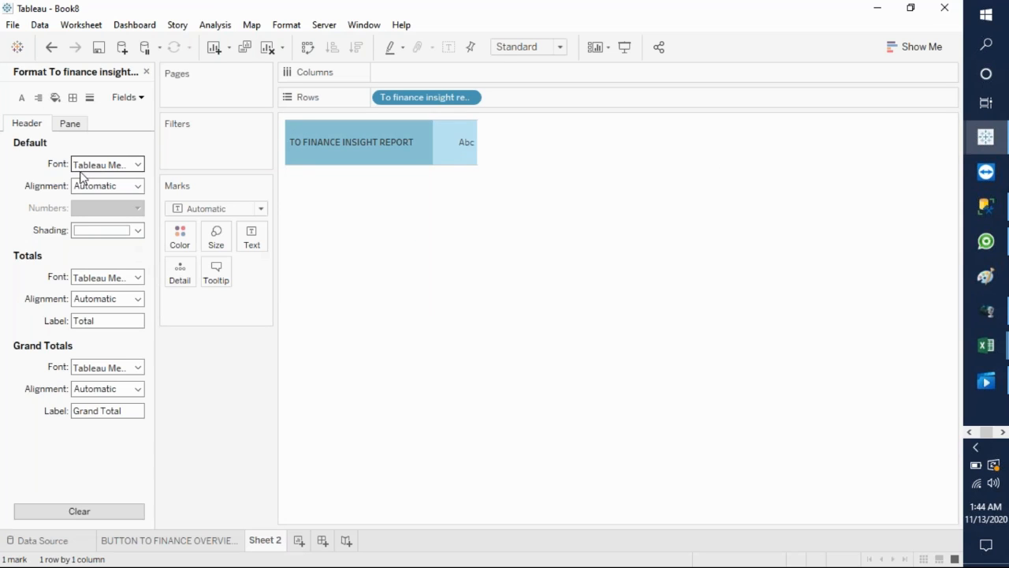
pyautogui.click(72, 98)
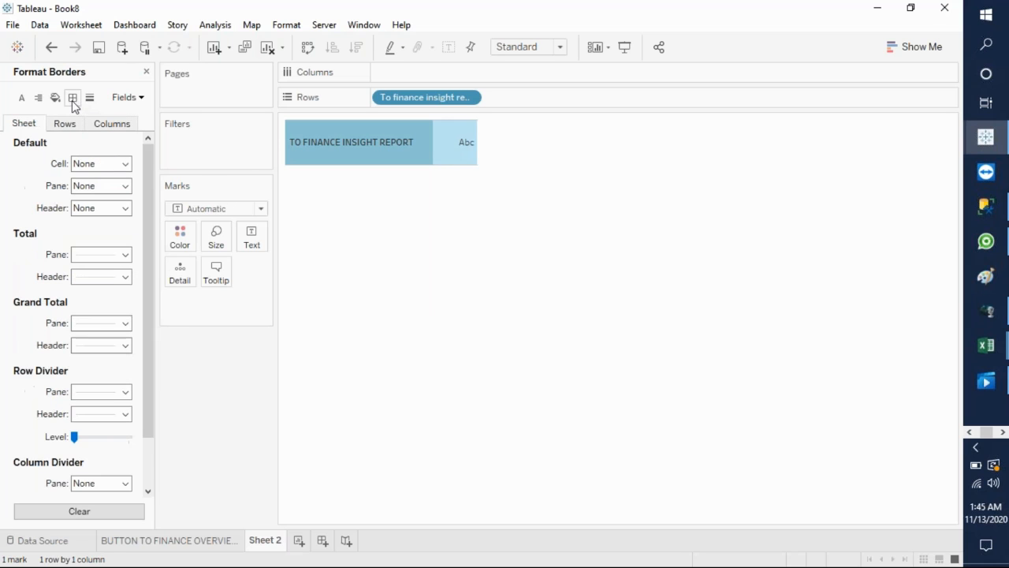
pyautogui.click(126, 394)
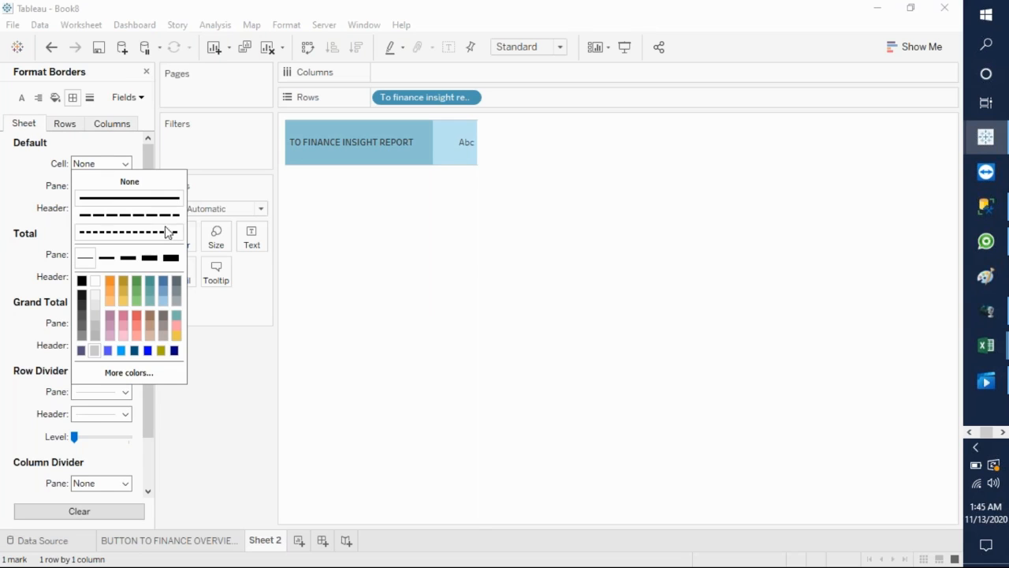
pyautogui.click(149, 183)
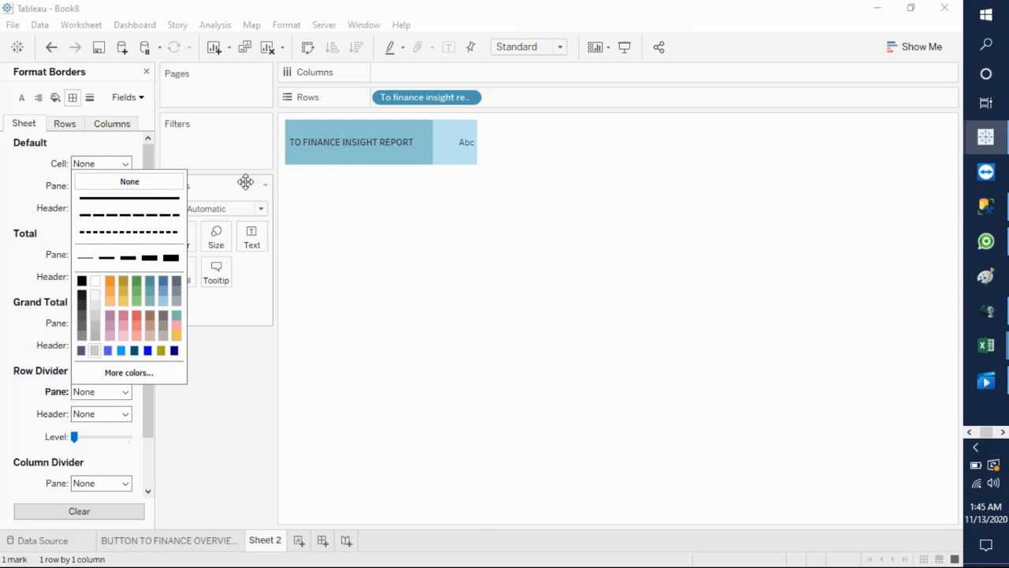
# Step: Close the border style choices and change the mark type of Sheet 2 to Shape
pyautogui.click(350, 225)
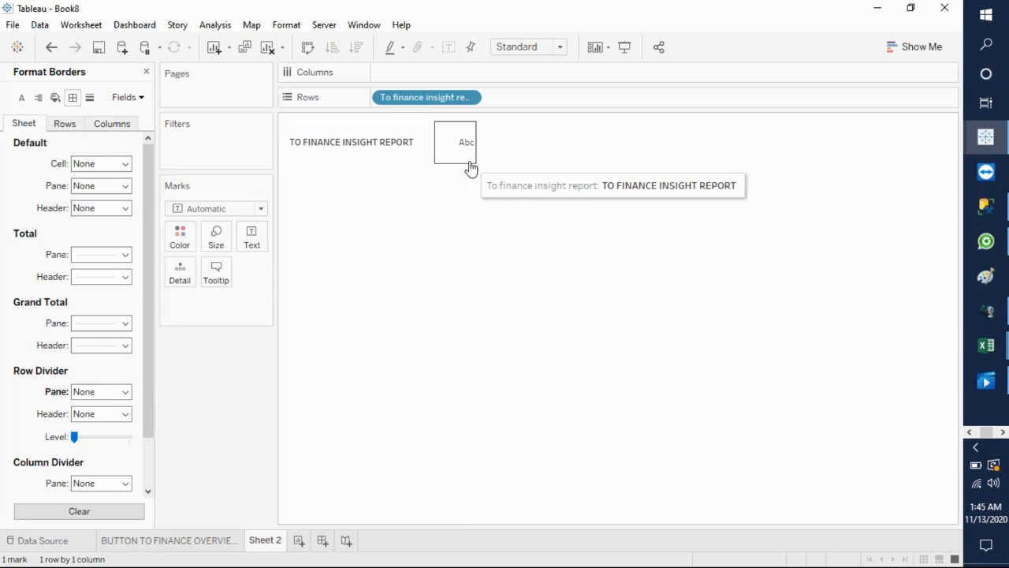
pyautogui.click(261, 209)
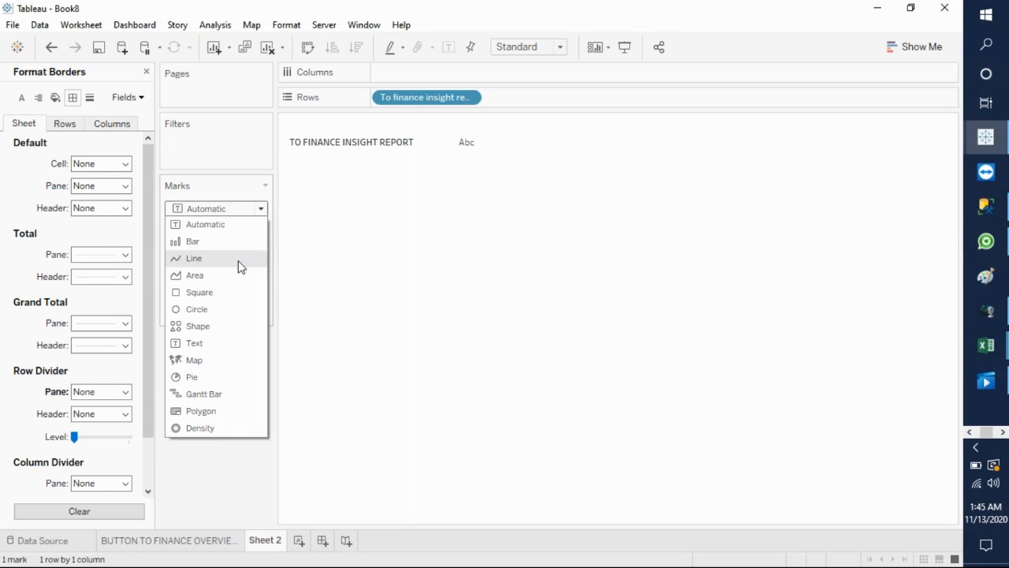
pyautogui.click(198, 326)
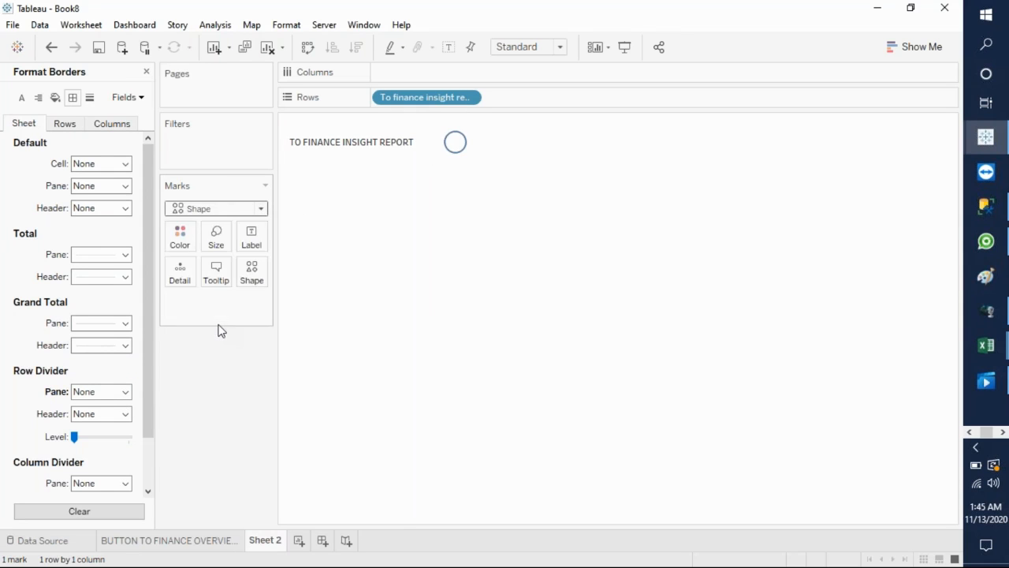
# Step: Assign the plain black right-pointing arrow from the Arrows shape palette to the mark on Sheet 2
pyautogui.click(251, 273)
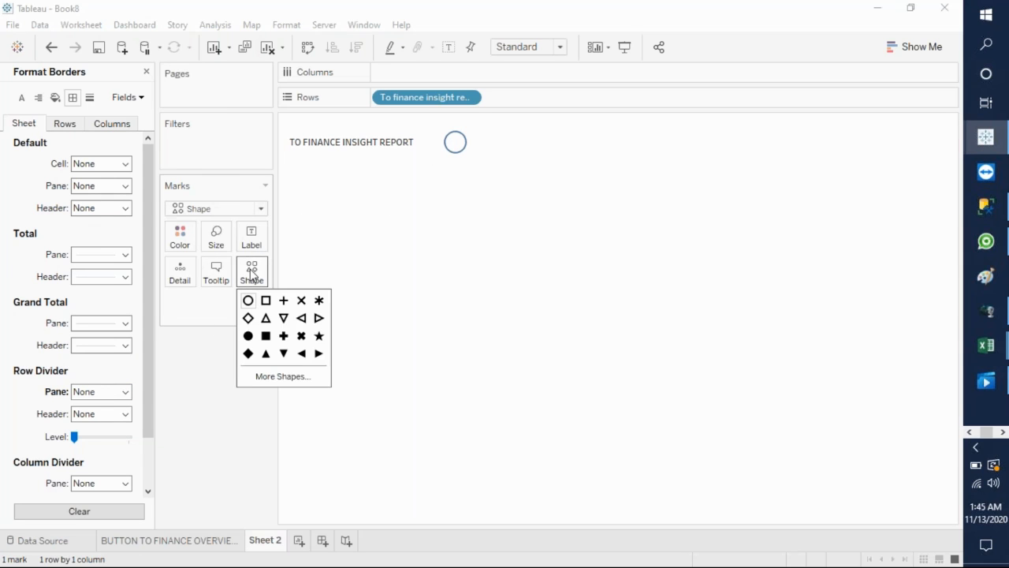
pyautogui.click(280, 377)
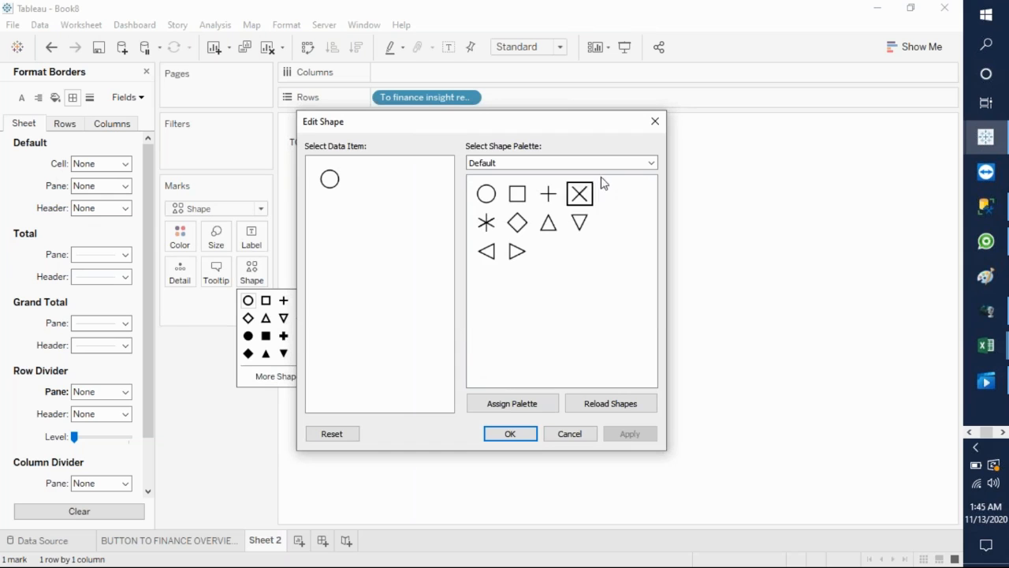
pyautogui.click(645, 163)
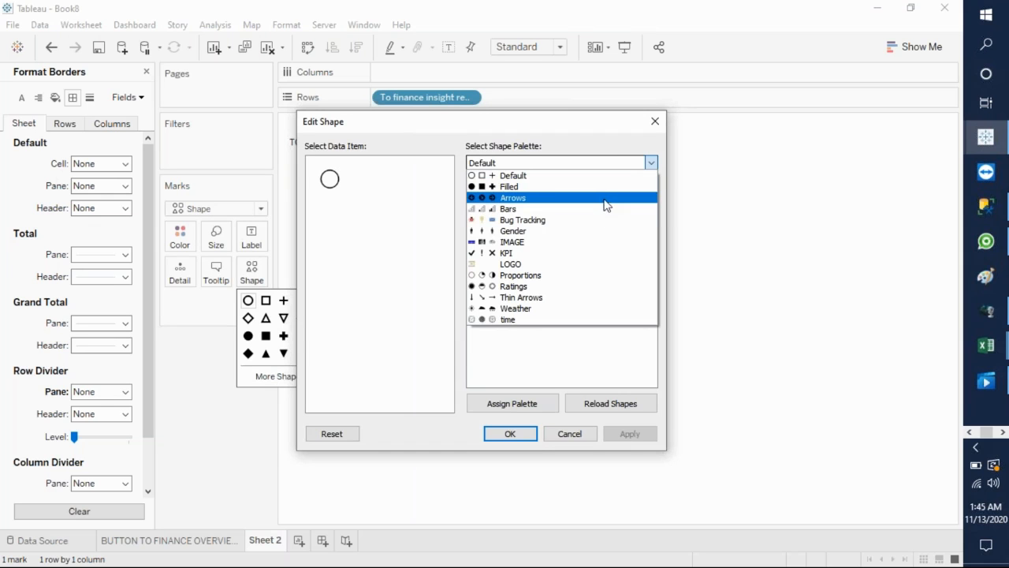
pyautogui.click(604, 198)
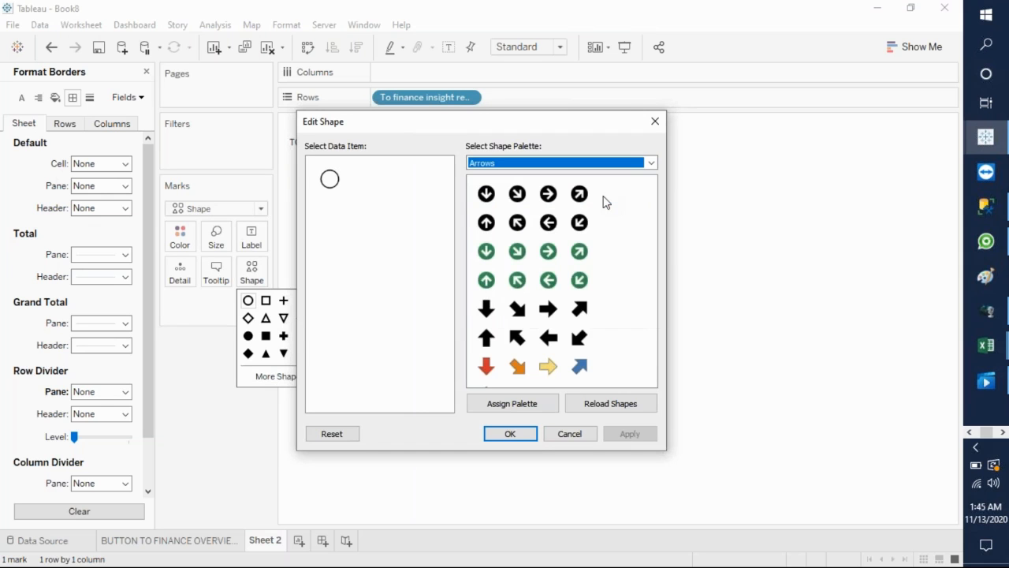
pyautogui.click(548, 308)
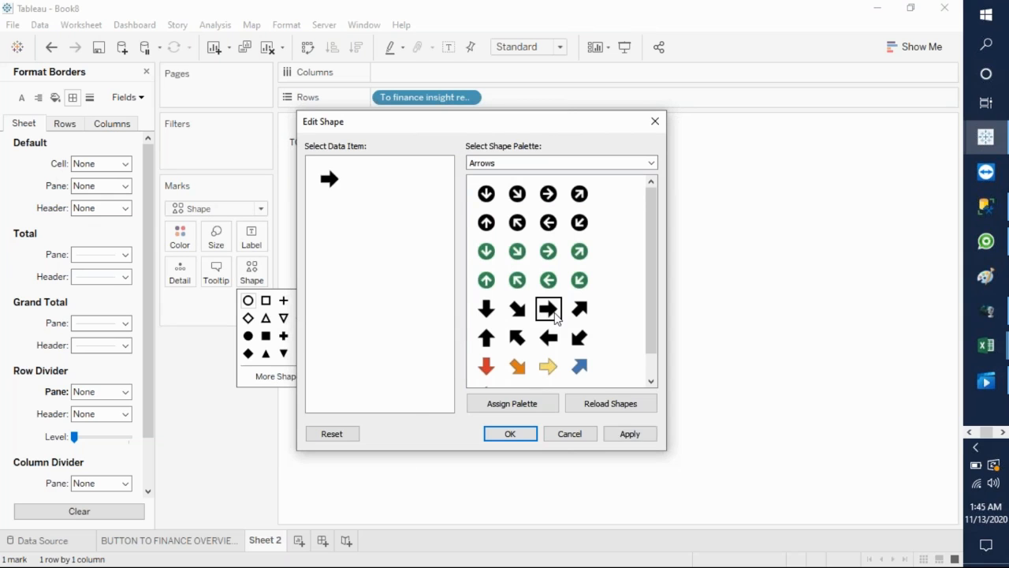
pyautogui.click(626, 430)
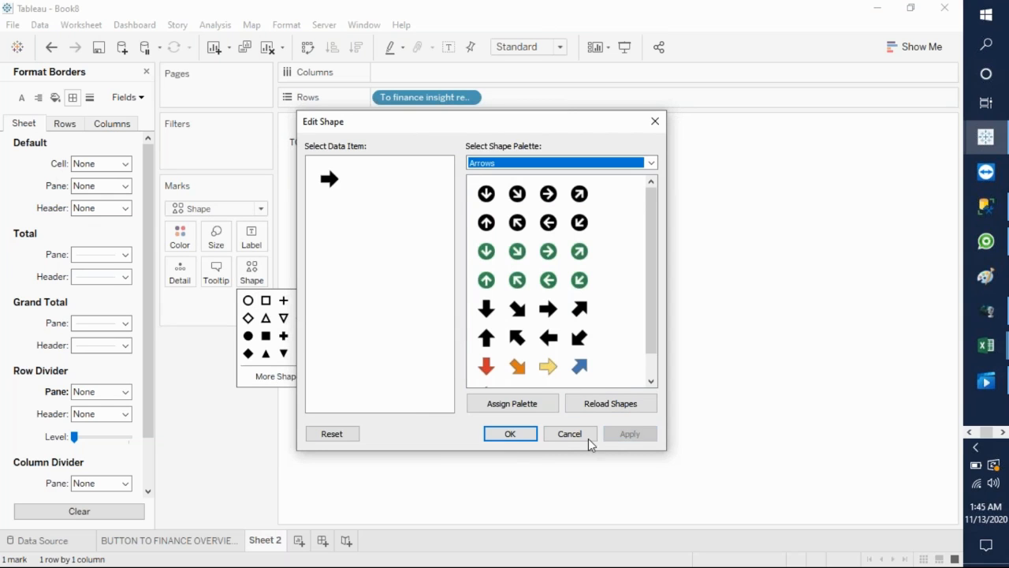
pyautogui.click(517, 432)
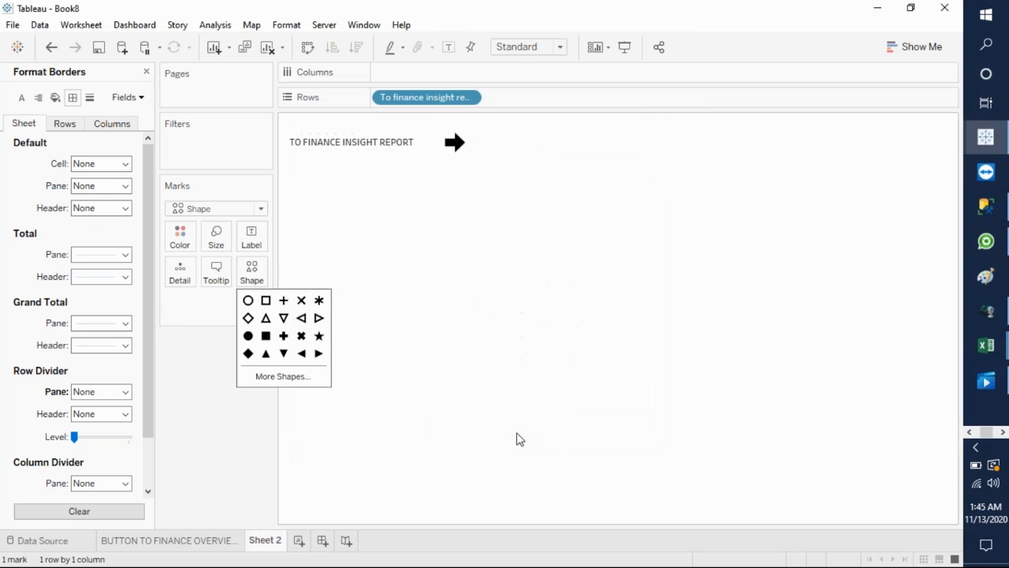
pyautogui.click(403, 390)
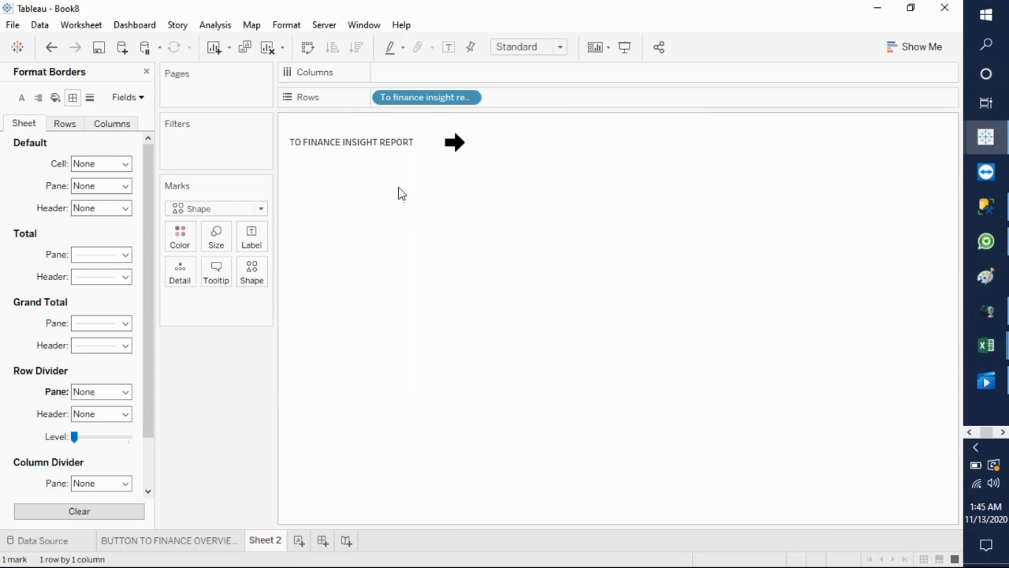
pyautogui.click(376, 148)
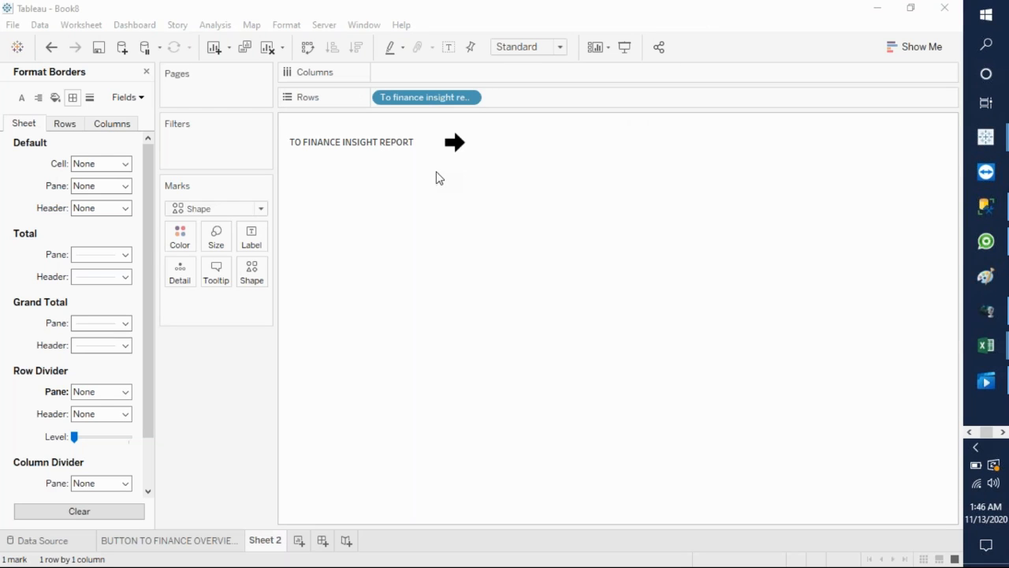
pyautogui.click(412, 152)
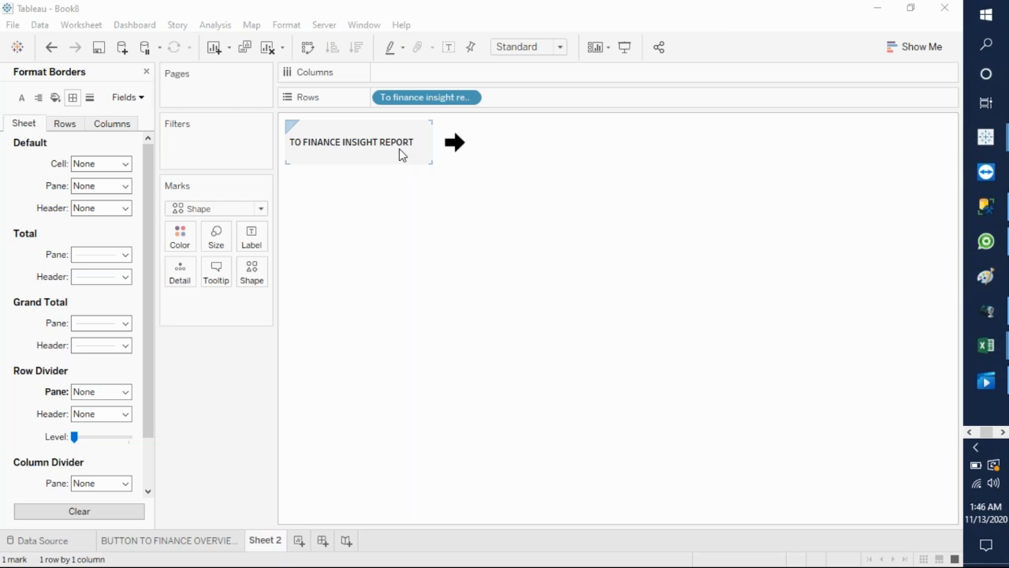
pyautogui.click(474, 182)
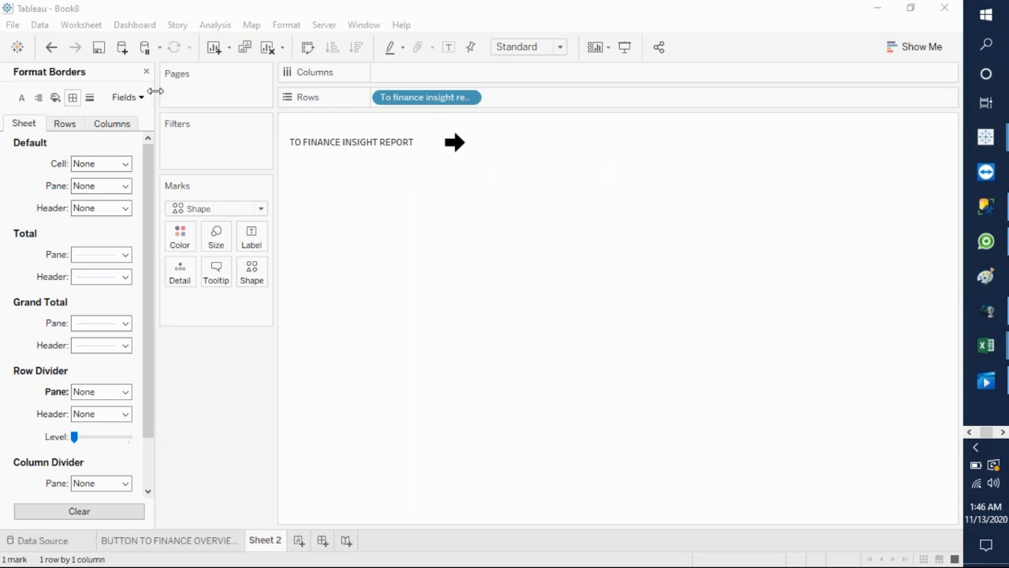
pyautogui.click(411, 160)
# Step: Close the border formatting and enlarge the arrow mark slightly beside the TO FINANCE INSIGHT REPORT text
pyautogui.click(146, 72)
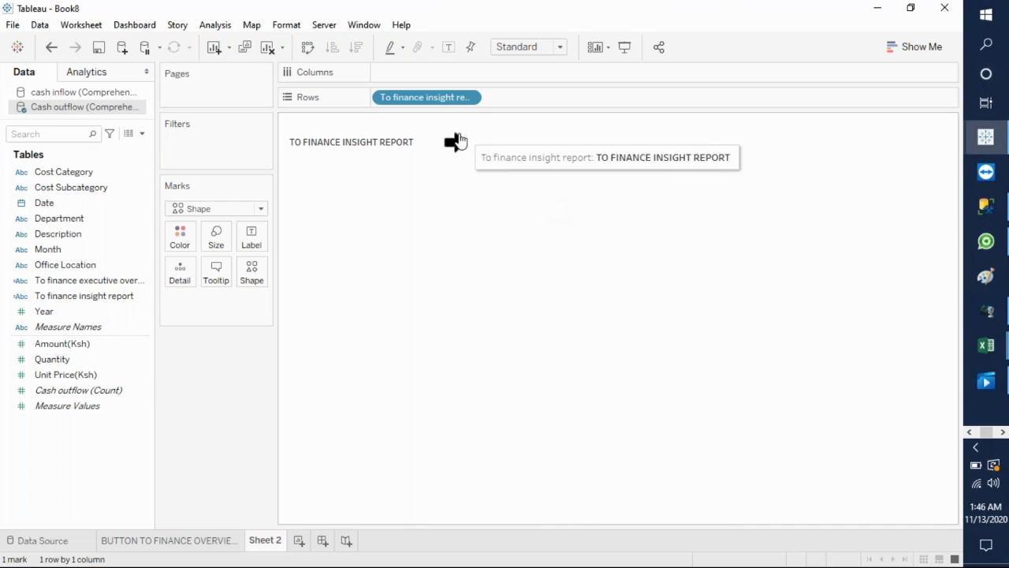
pyautogui.click(219, 241)
pyautogui.moveTo(259, 272); pyautogui.dragTo(264, 274)
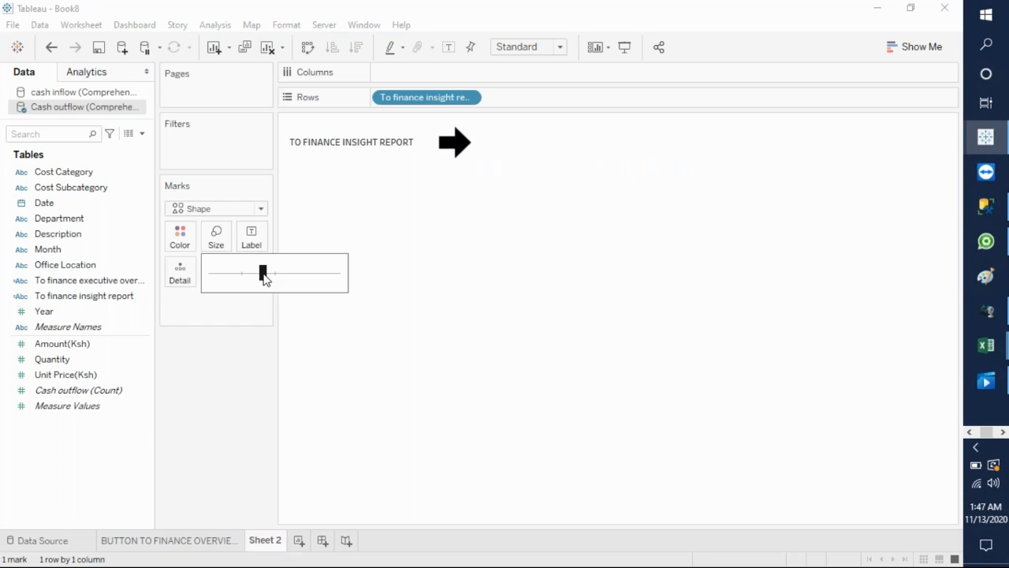
pyautogui.click(603, 307)
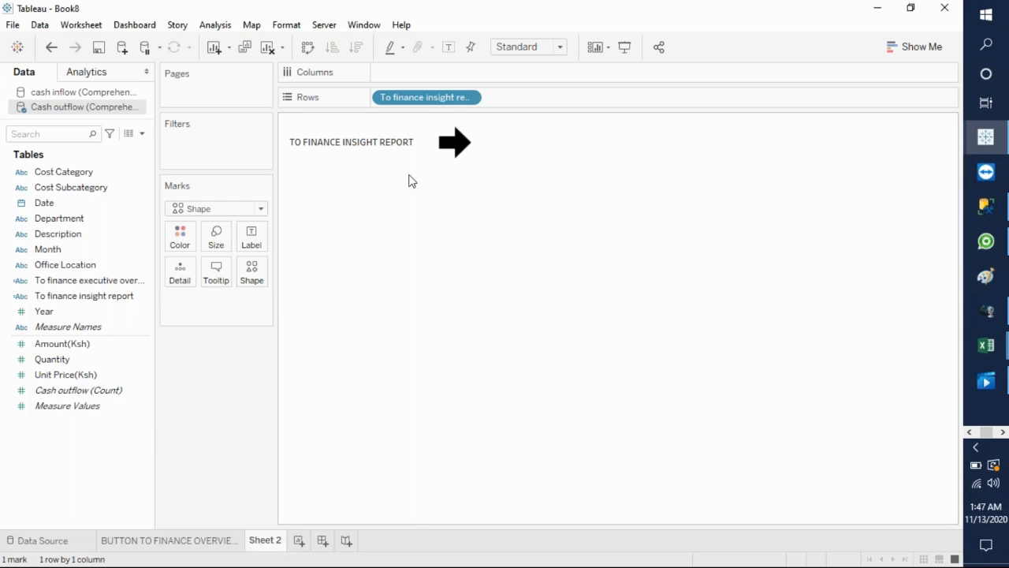
# Step: Check the main page requirements slide in PowerPoint, and back in Tableau rename Sheet 2 as BUTTON TO FINANCE INSIGHT REPORT
pyautogui.click(1003, 432)
pyautogui.moveTo(1002, 236)
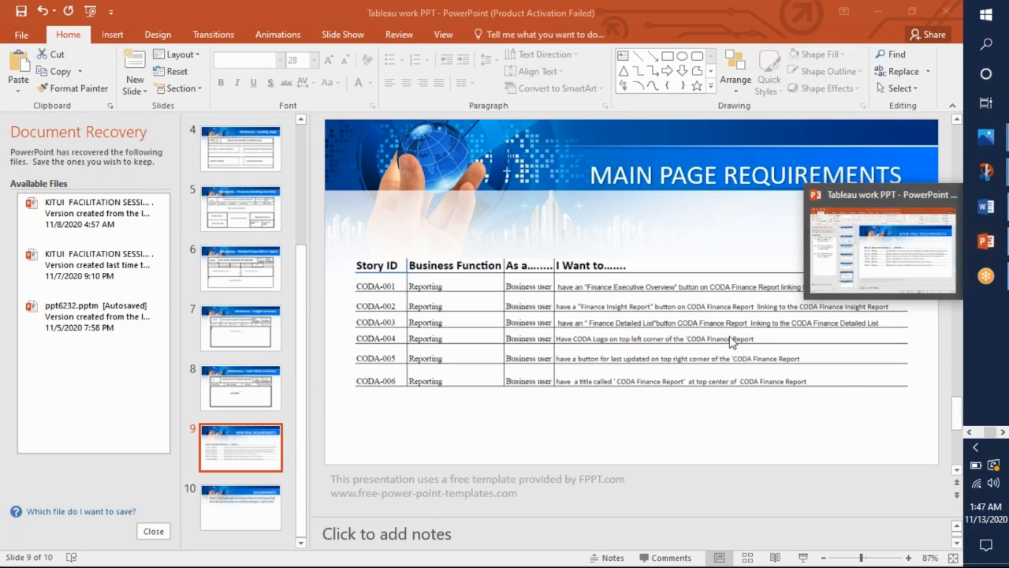
pyautogui.hotkey('alt', 'Tab')
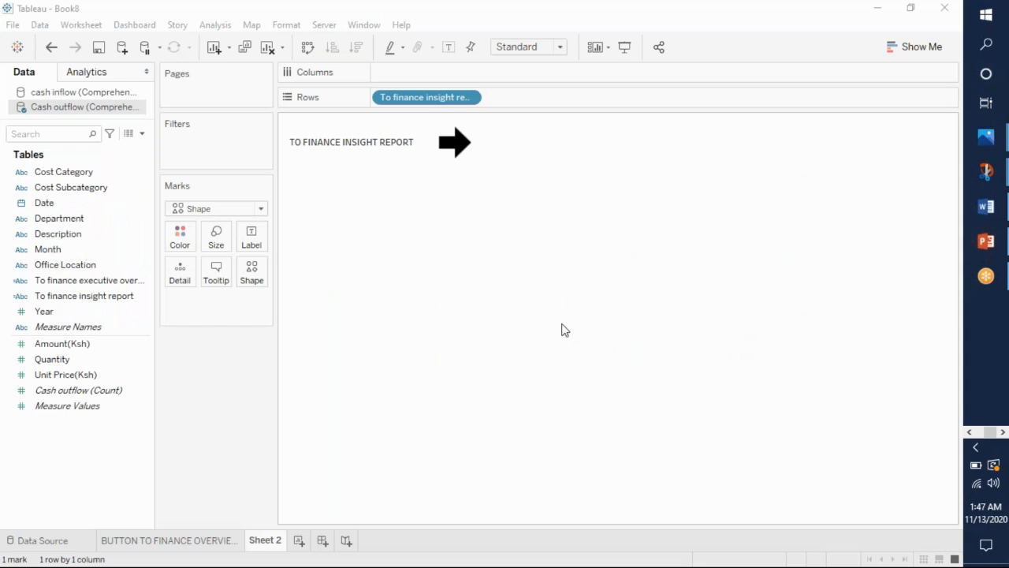
pyautogui.rightClick(259, 544)
pyautogui.click(315, 359)
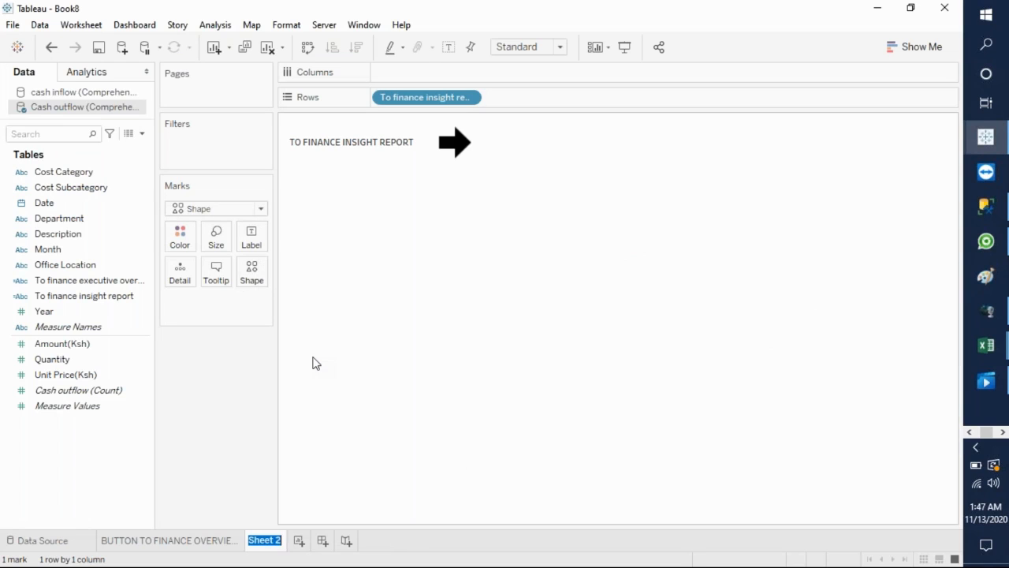
pyautogui.write('BUTTON TO FINANCE INSIGHT')
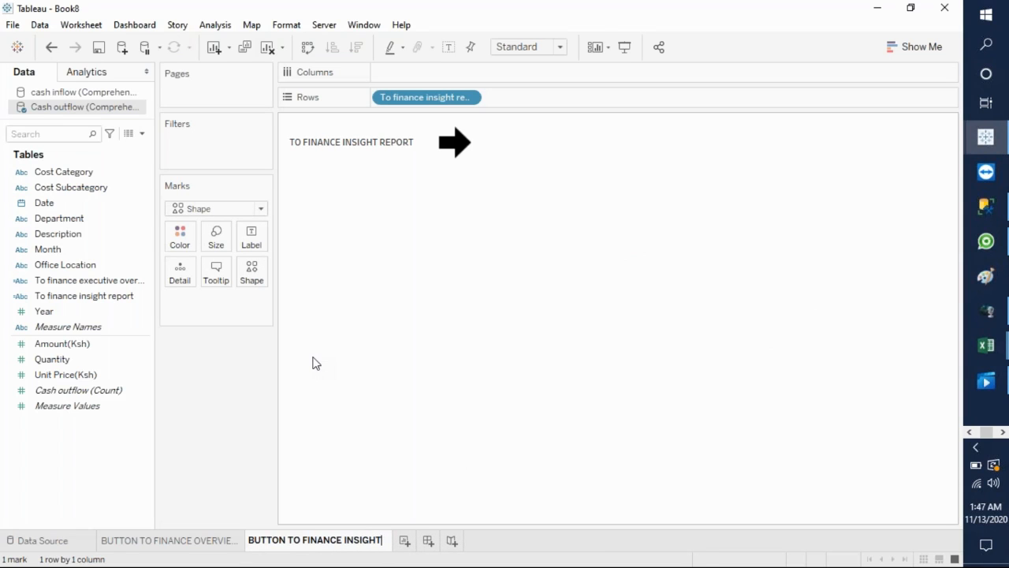
pyautogui.write(' REPORT')
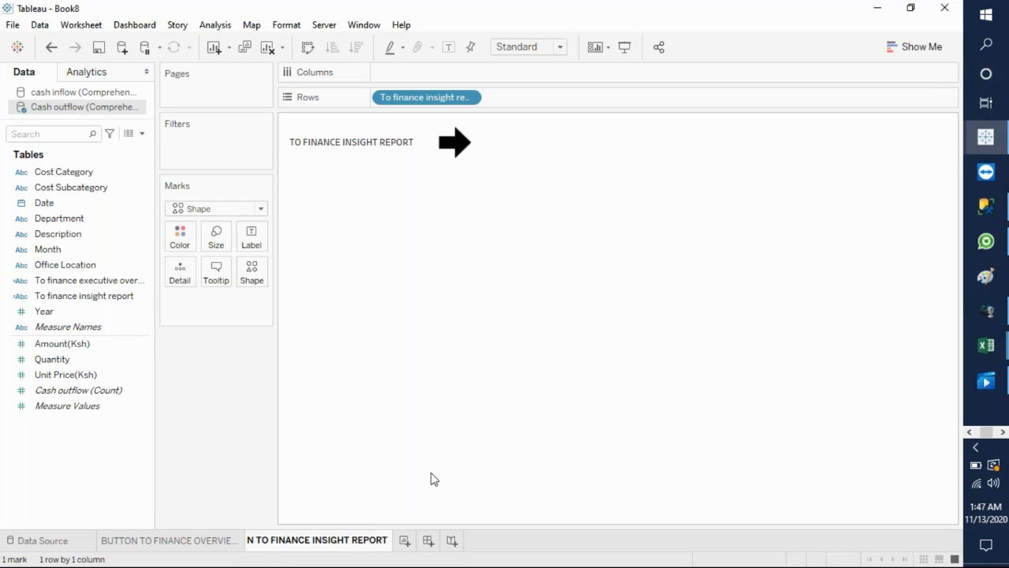
# Step: Add a new worksheet and create a calculated field in the Cash outflow data named To finance detailed list
pyautogui.click(405, 540)
pyautogui.click(142, 134)
pyautogui.click(118, 158)
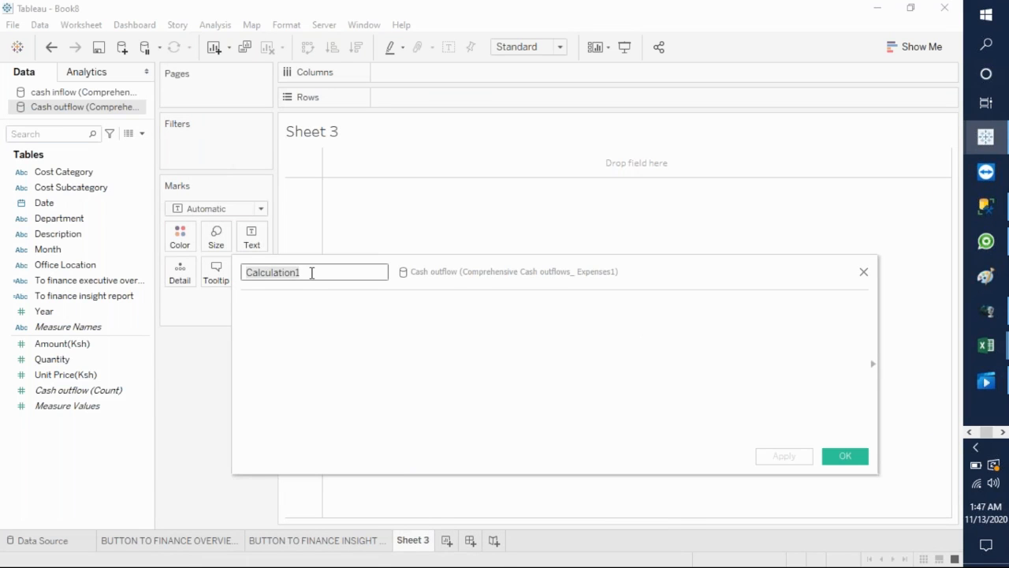
pyautogui.write('TO')
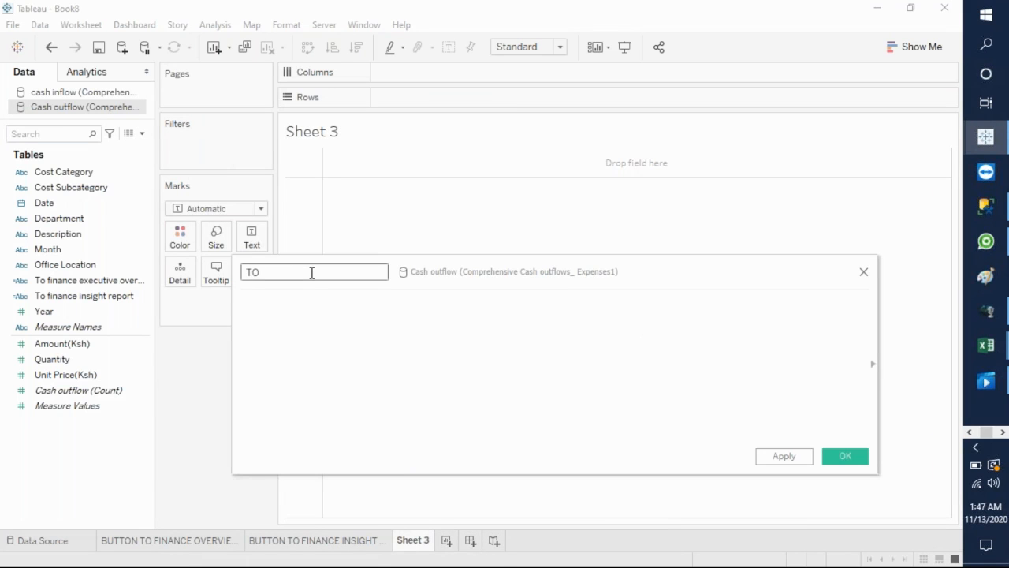
pyautogui.write('o detailed')
pyautogui.click(1003, 432)
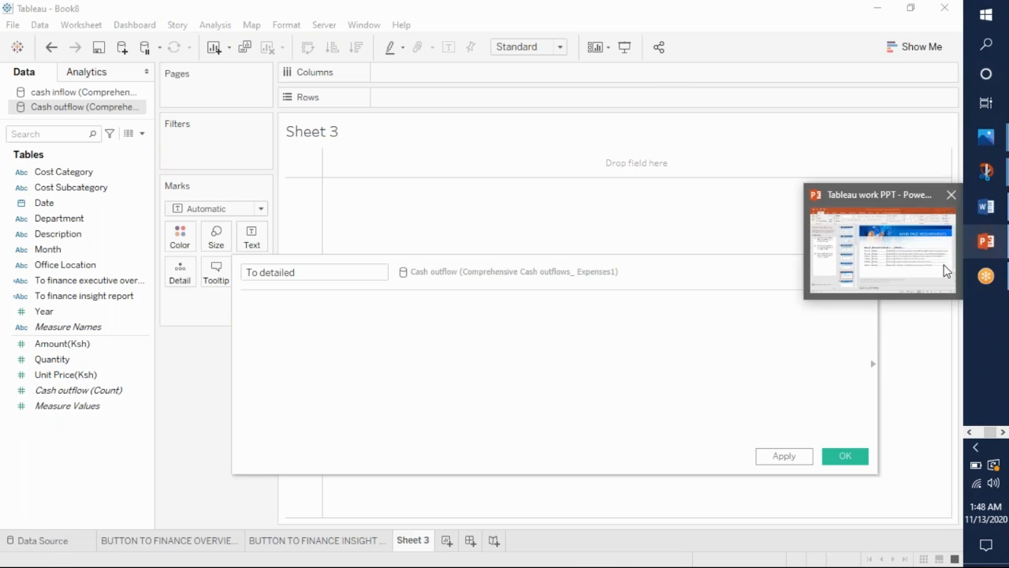
pyautogui.moveTo(938, 270)
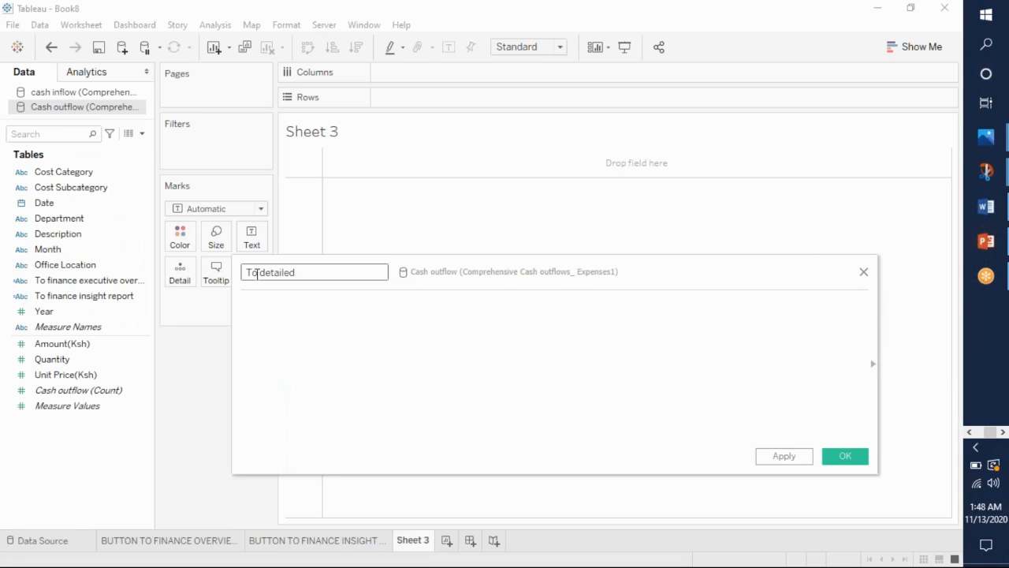
pyautogui.write('finance')
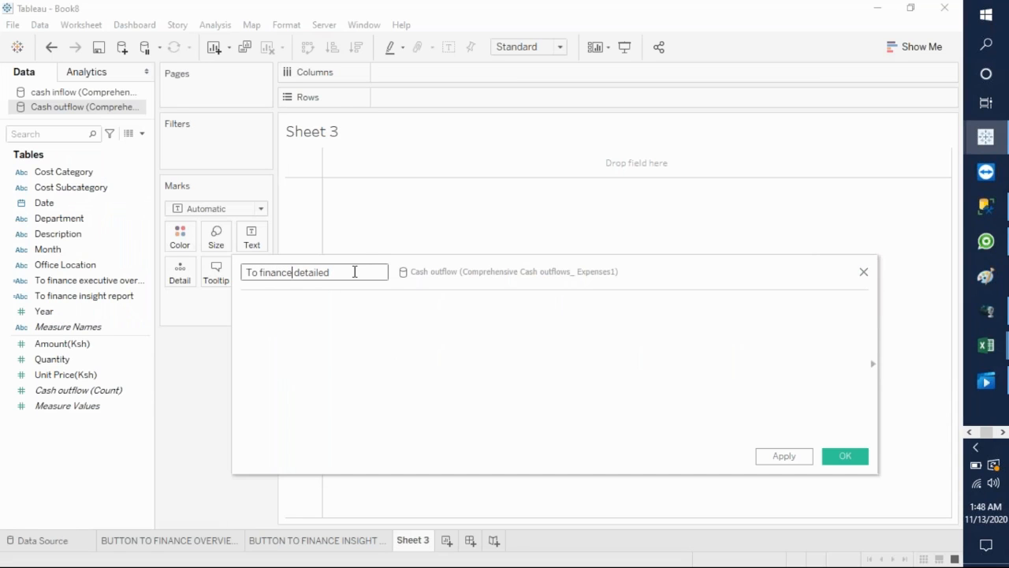
pyautogui.write(' detailed list')
# Step: Enter the text string "FINANCE DETAILED LIST" as the field's formula and save the calculation
pyautogui.click(331, 323)
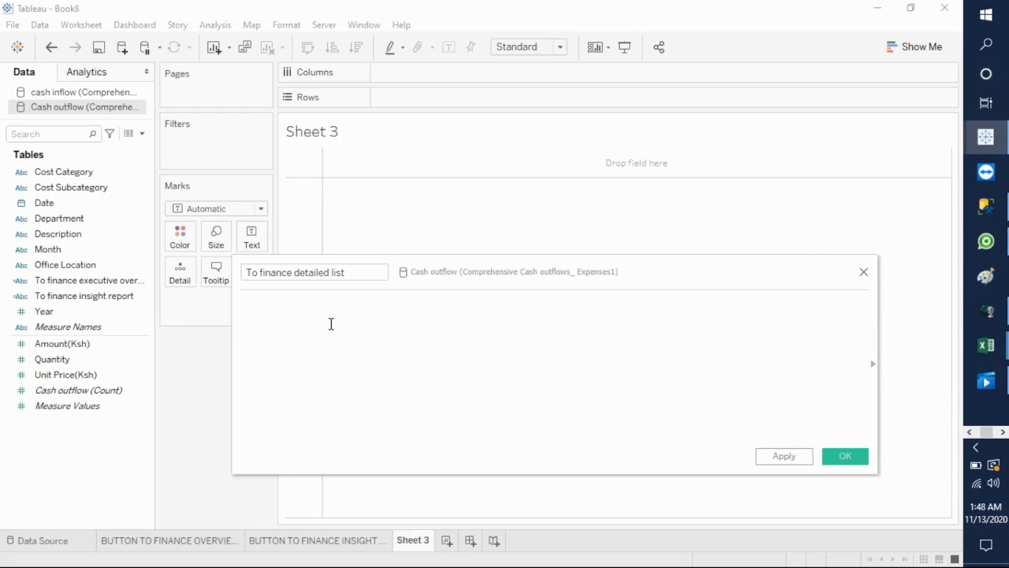
pyautogui.write('""')
pyautogui.press('BackSpace')
pyautogui.write('FINANCE DETAILED LIST"')
pyautogui.click(771, 463)
pyautogui.click(830, 459)
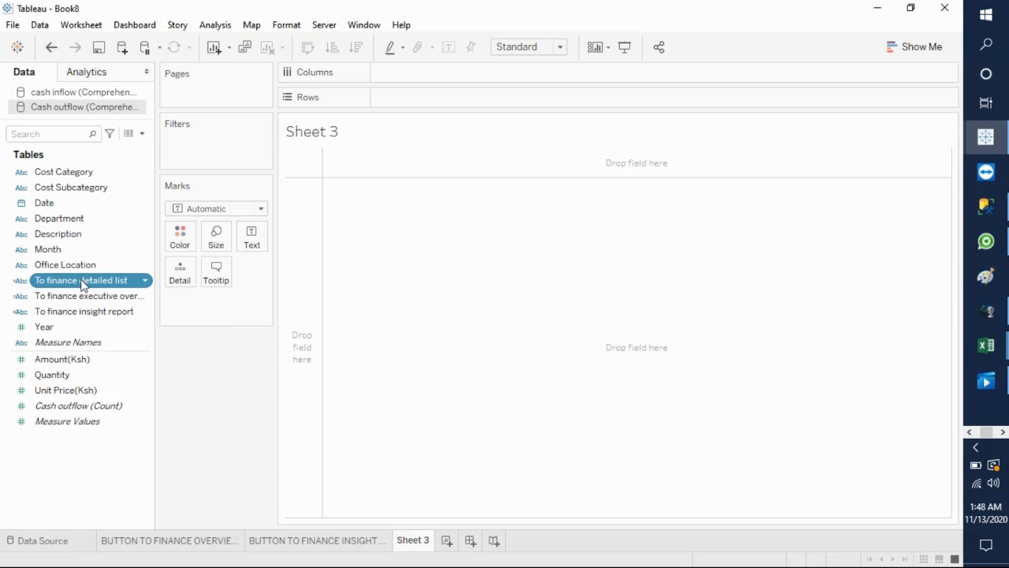
# Step: Place To finance detailed list on Rows of Sheet 3, then heighten the row and widen its header until the text fits on one line
pyautogui.moveTo(82, 280); pyautogui.dragTo(427, 242)
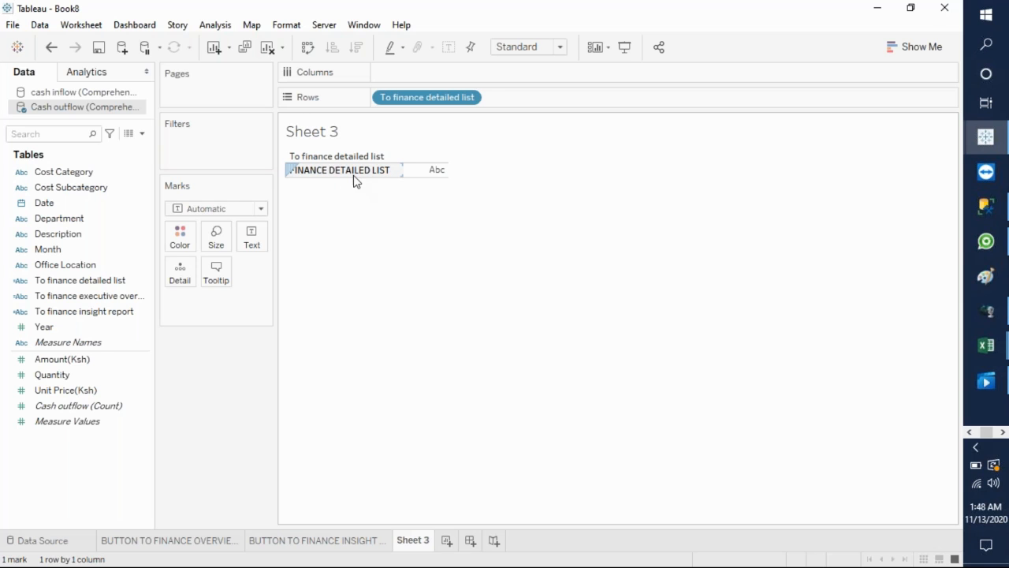
pyautogui.moveTo(354, 178); pyautogui.dragTo(359, 231)
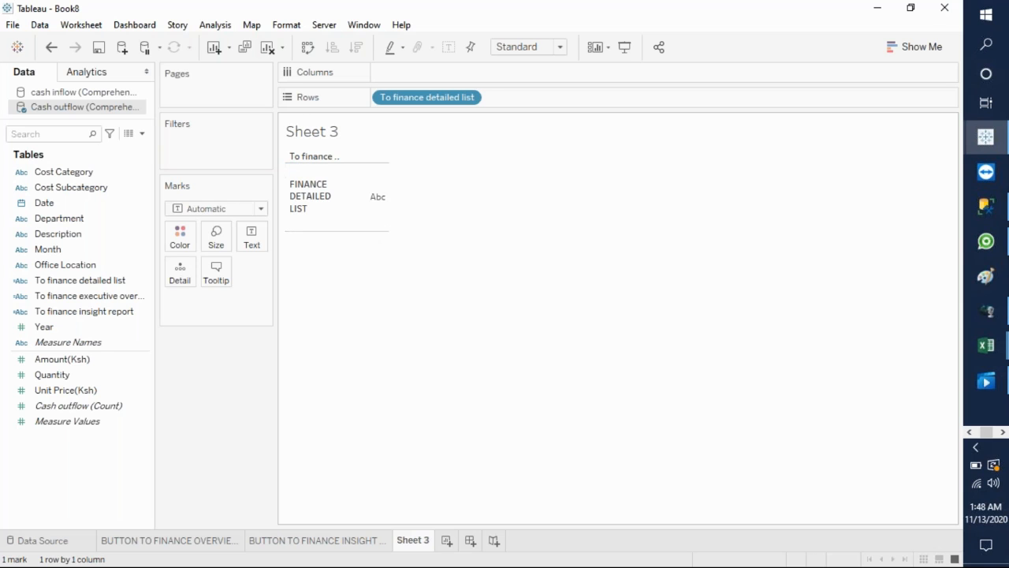
pyautogui.click(334, 224)
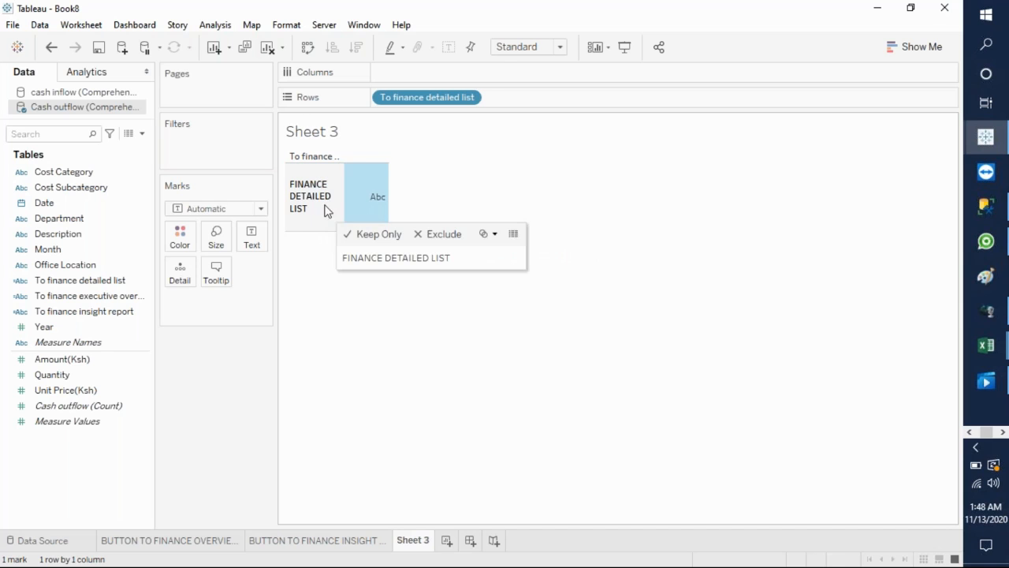
pyautogui.click(323, 240)
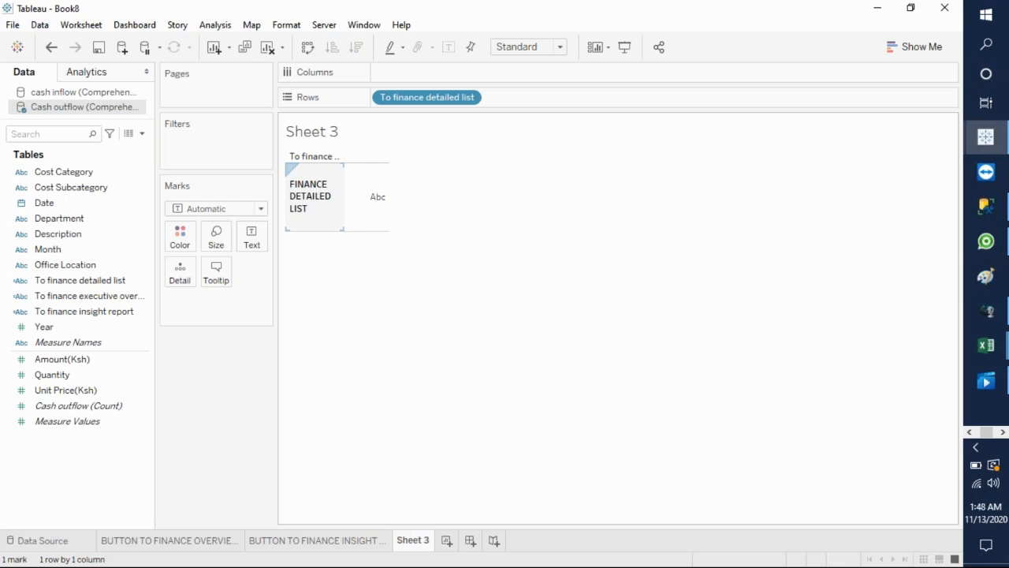
pyautogui.moveTo(320, 229); pyautogui.dragTo(418, 188)
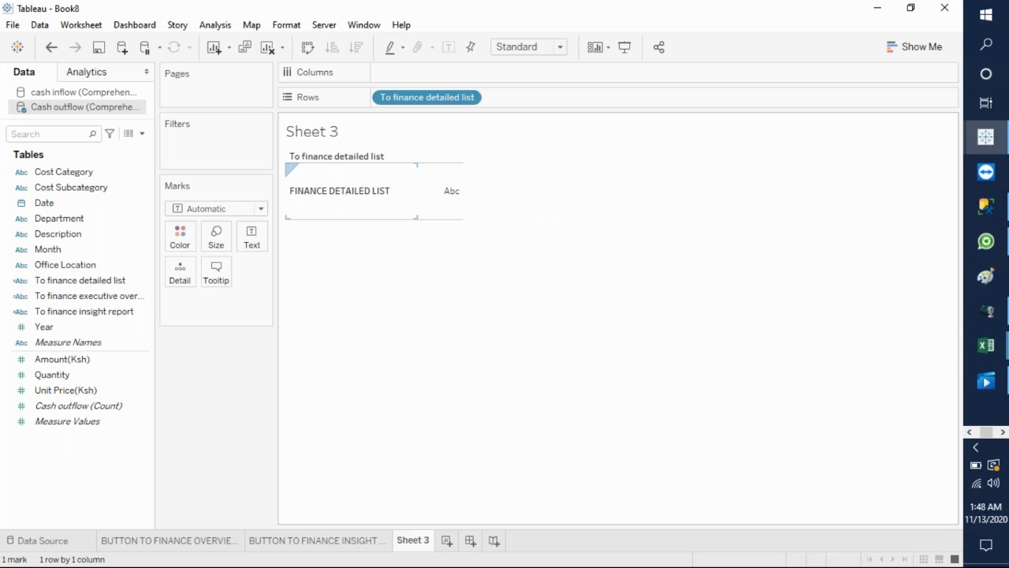
# Step: Hide the field labels for rows and the title on Sheet 3
pyautogui.rightClick(330, 163)
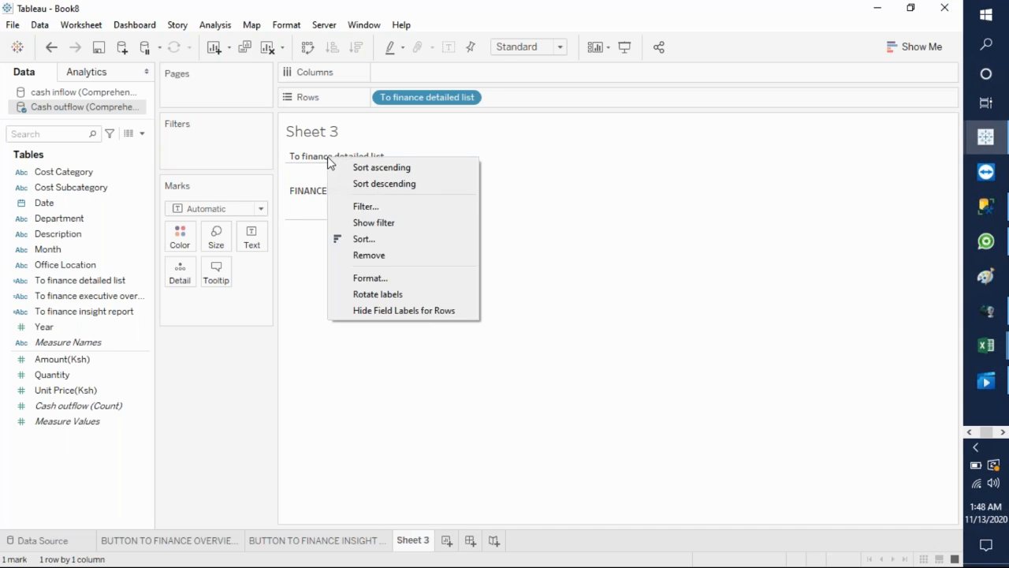
pyautogui.click(391, 315)
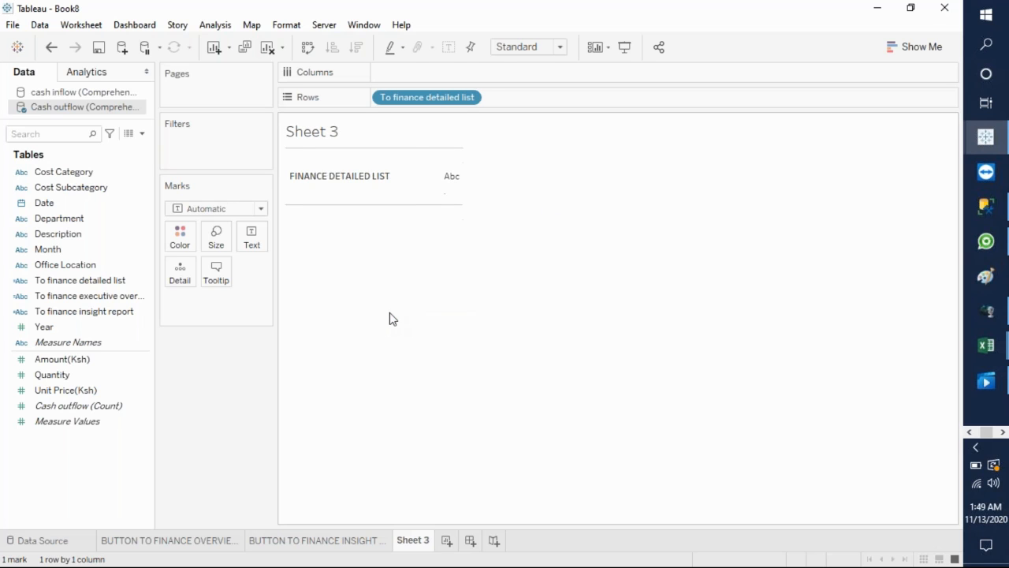
pyautogui.rightClick(351, 139)
pyautogui.click(399, 179)
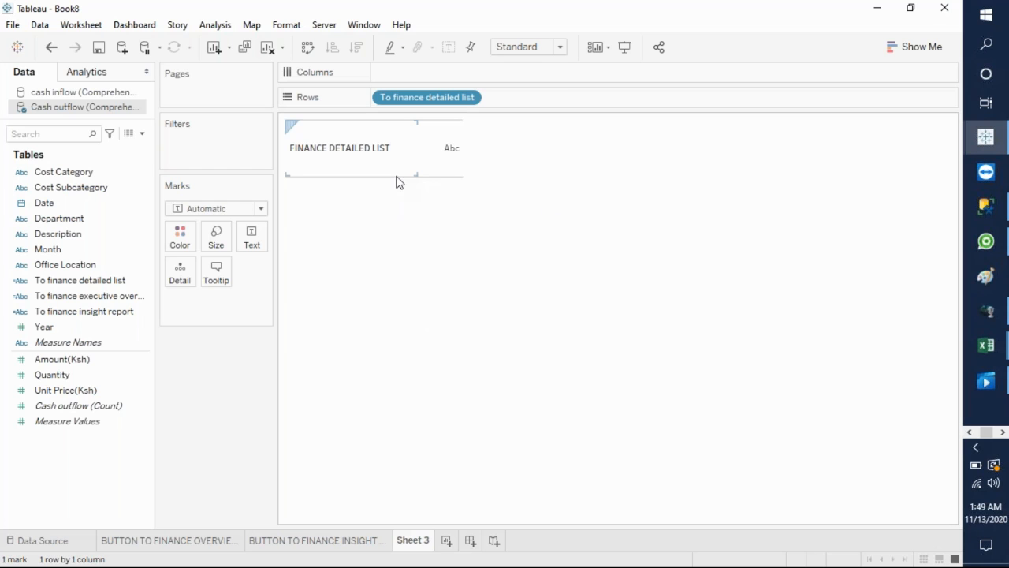
# Step: Format the borders of the FINANCE DETAILED LIST sheet by setting the row divider's pane line to None
pyautogui.moveTo(441, 150)
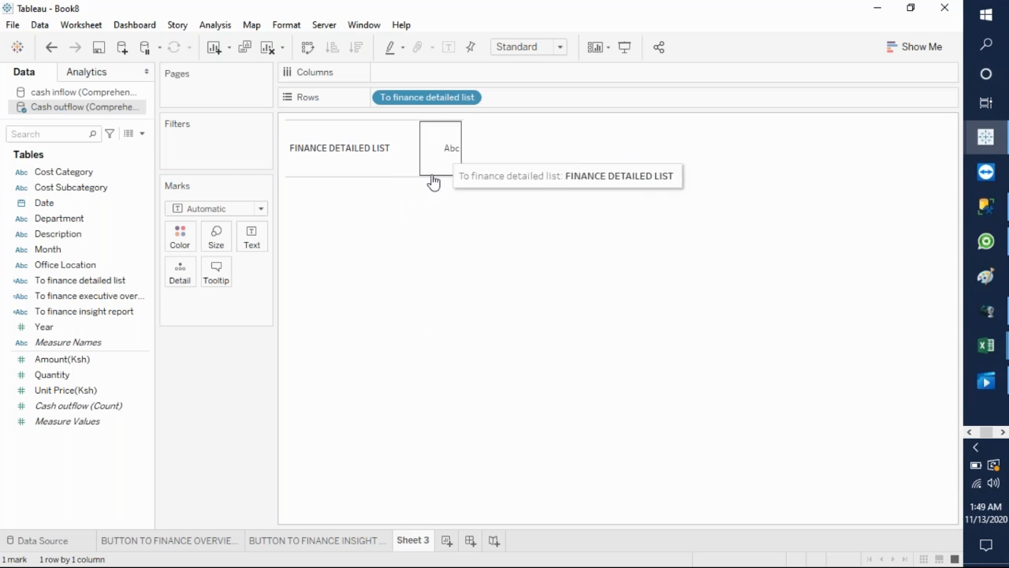
pyautogui.click(384, 161)
pyautogui.rightClick(384, 162)
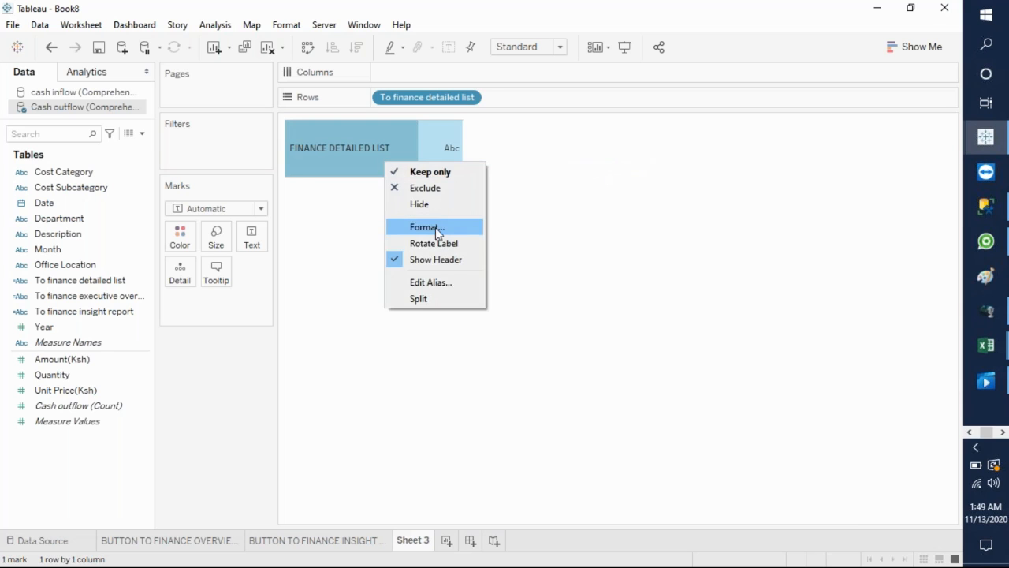
pyautogui.click(435, 228)
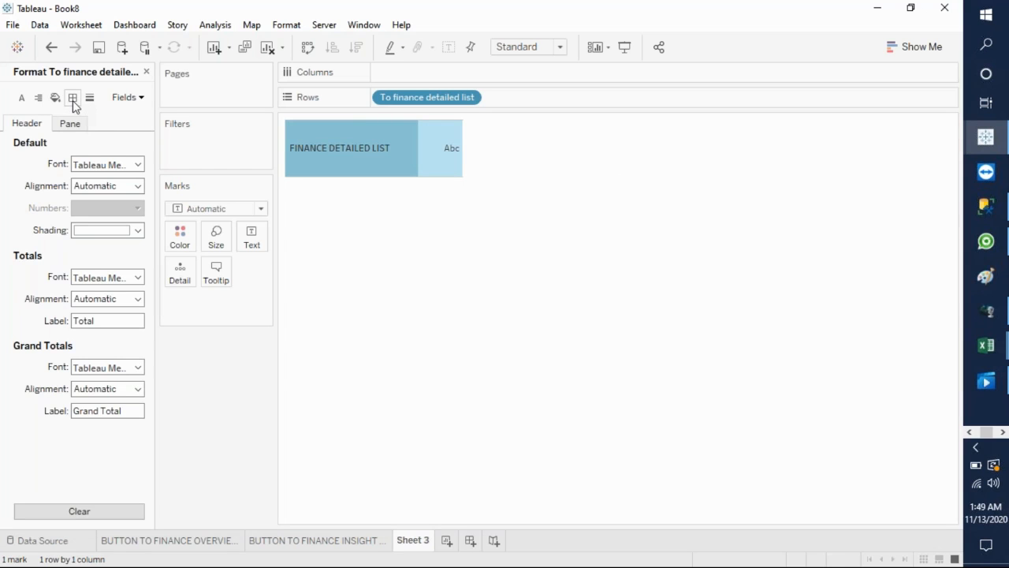
pyautogui.click(72, 99)
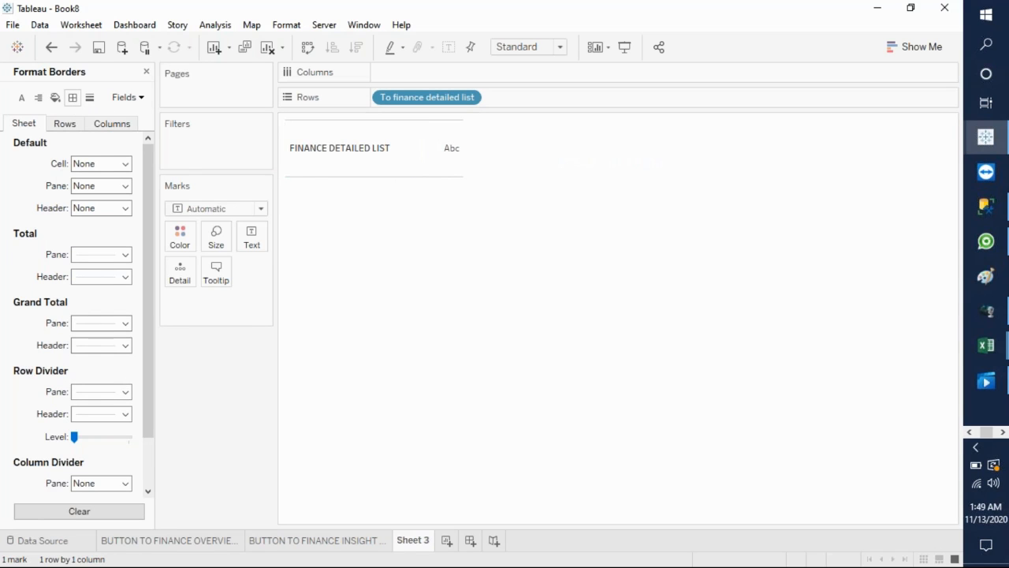
pyautogui.click(124, 392)
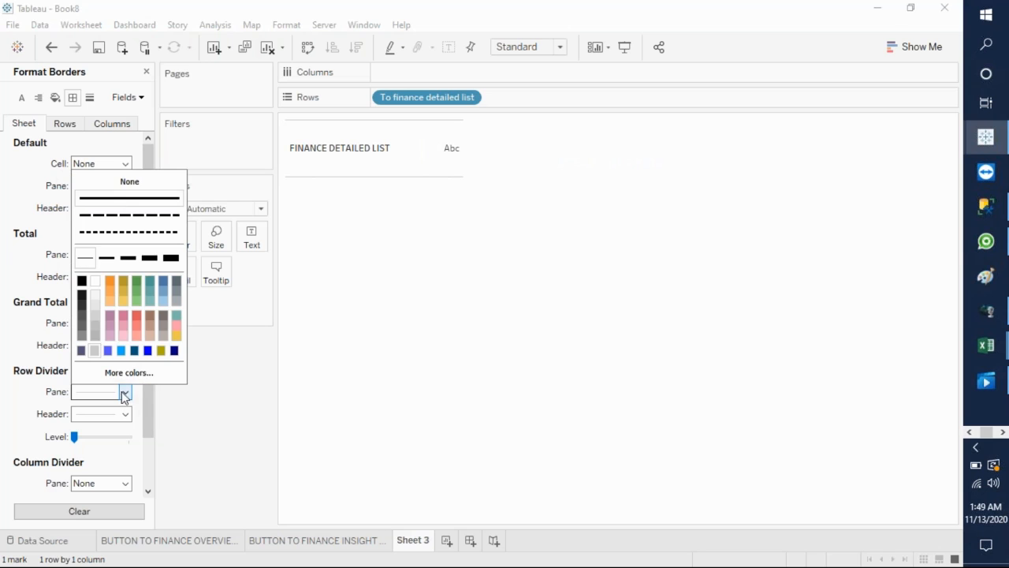
pyautogui.click(126, 182)
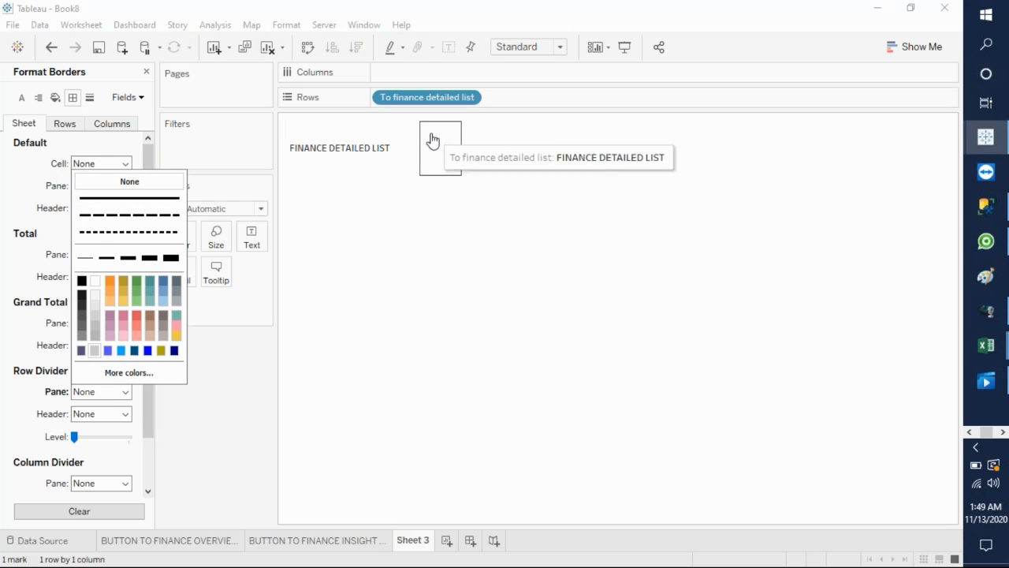
pyautogui.click(426, 209)
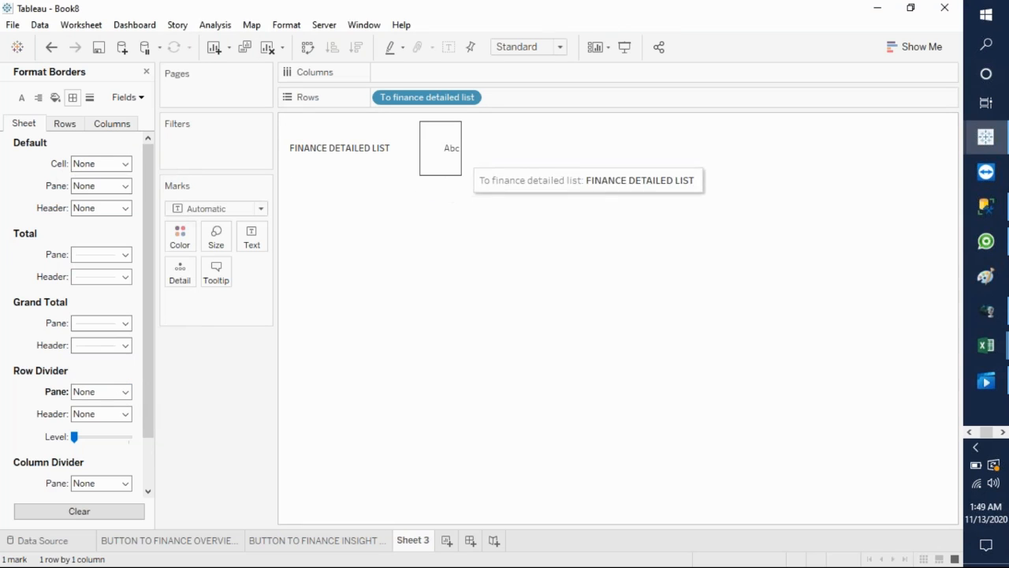
# Step: Change the mark type to Shape and assign the solid black right-pointing arrow from the Arrows palette
pyautogui.click(261, 210)
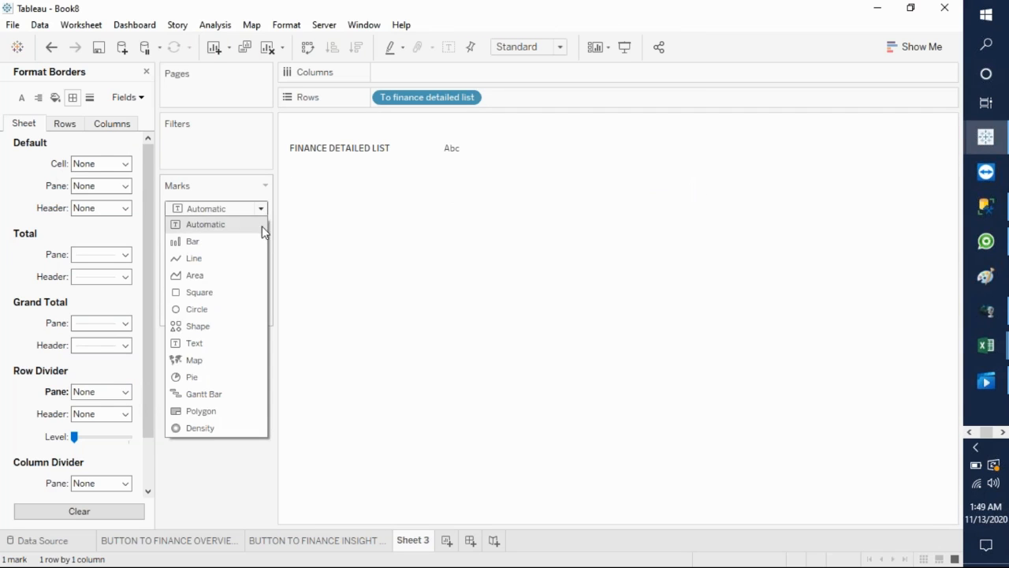
pyautogui.click(210, 326)
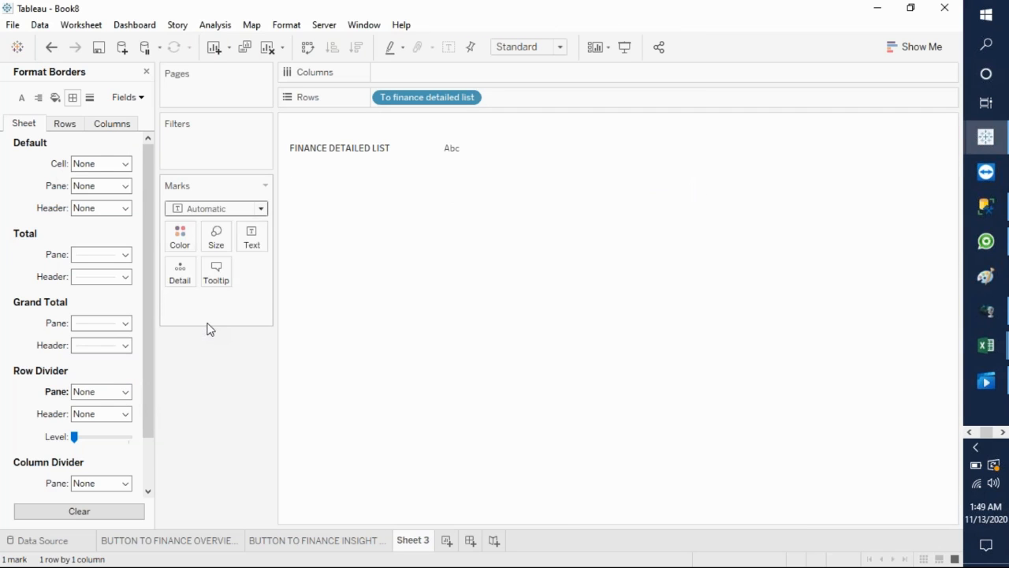
pyautogui.click(253, 284)
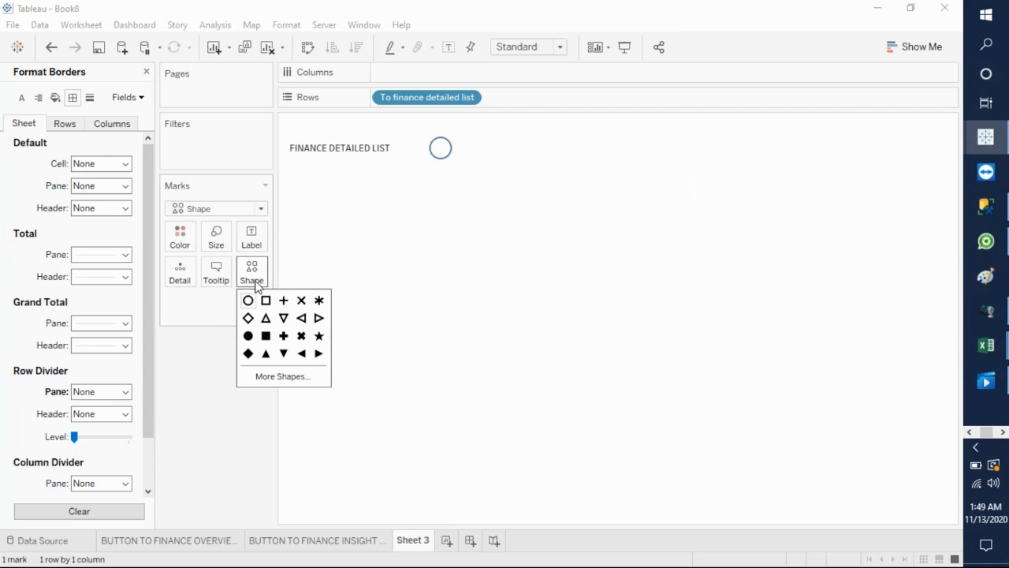
pyautogui.click(276, 376)
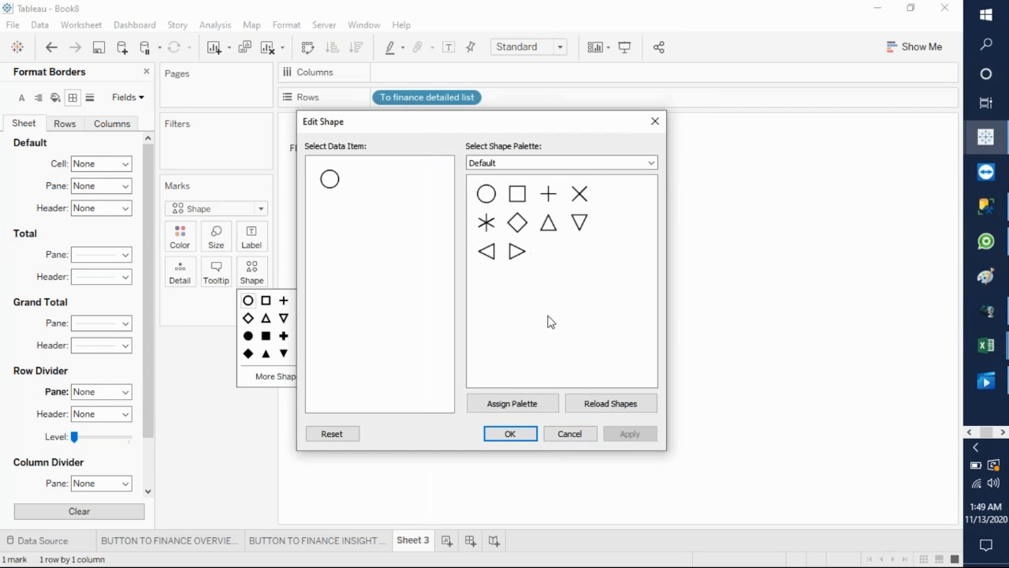
pyautogui.click(652, 162)
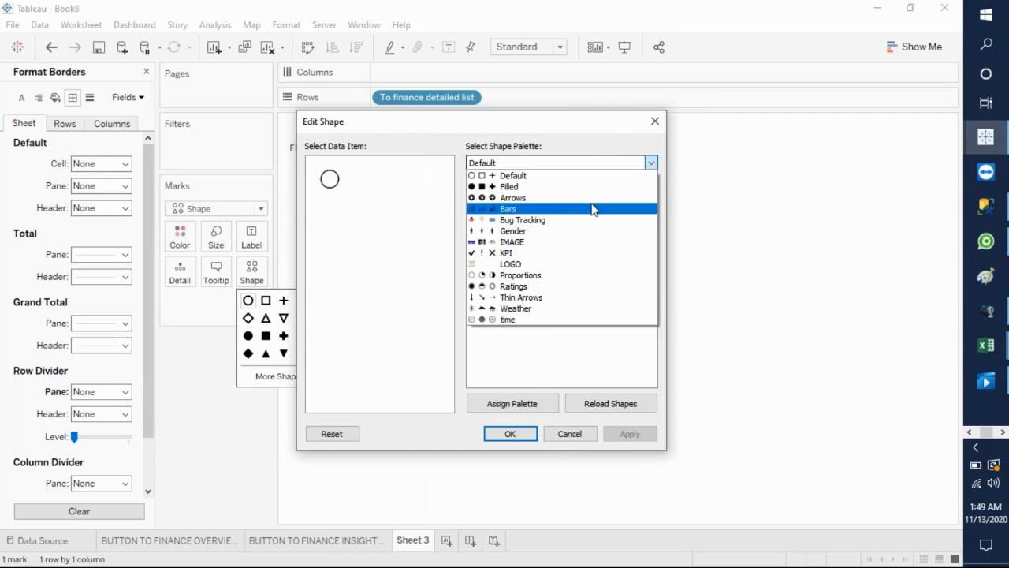
pyautogui.click(579, 199)
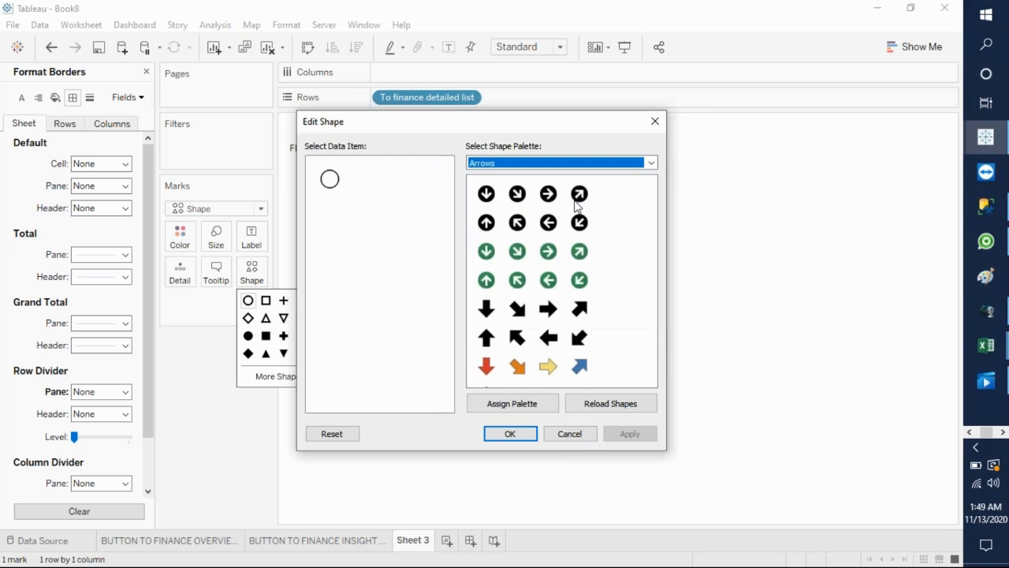
pyautogui.click(550, 313)
pyautogui.click(629, 436)
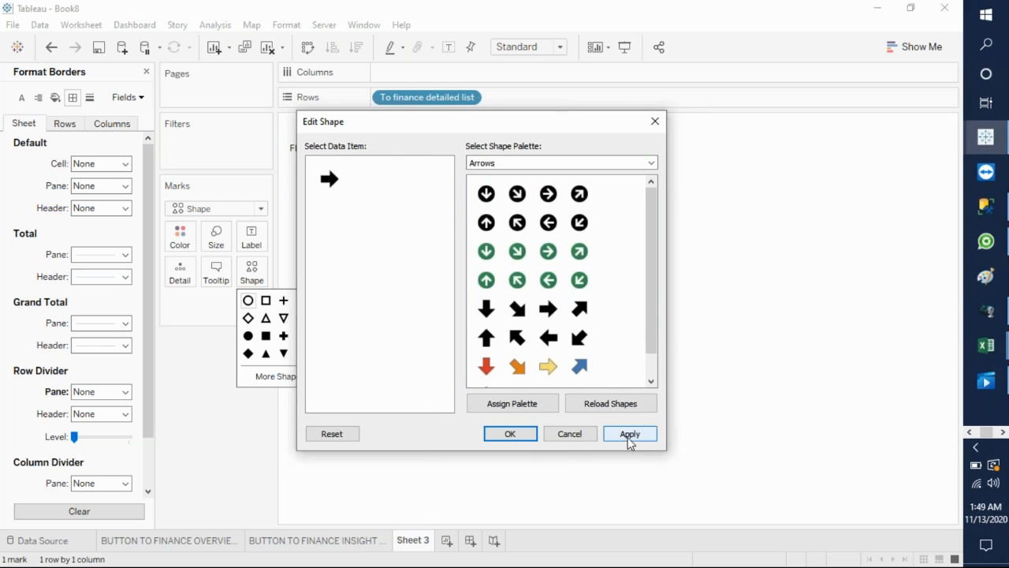
pyautogui.click(516, 439)
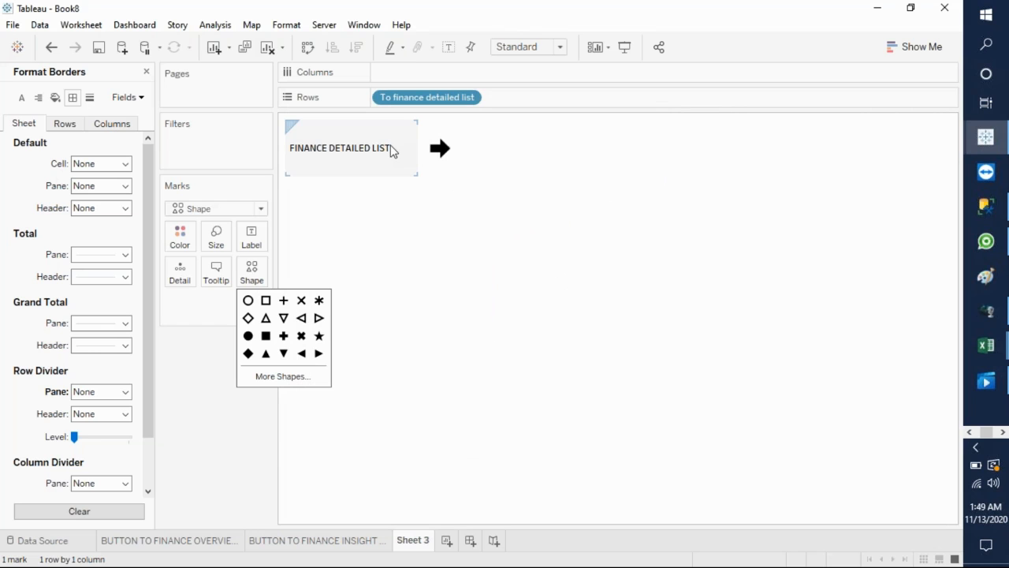
pyautogui.click(379, 338)
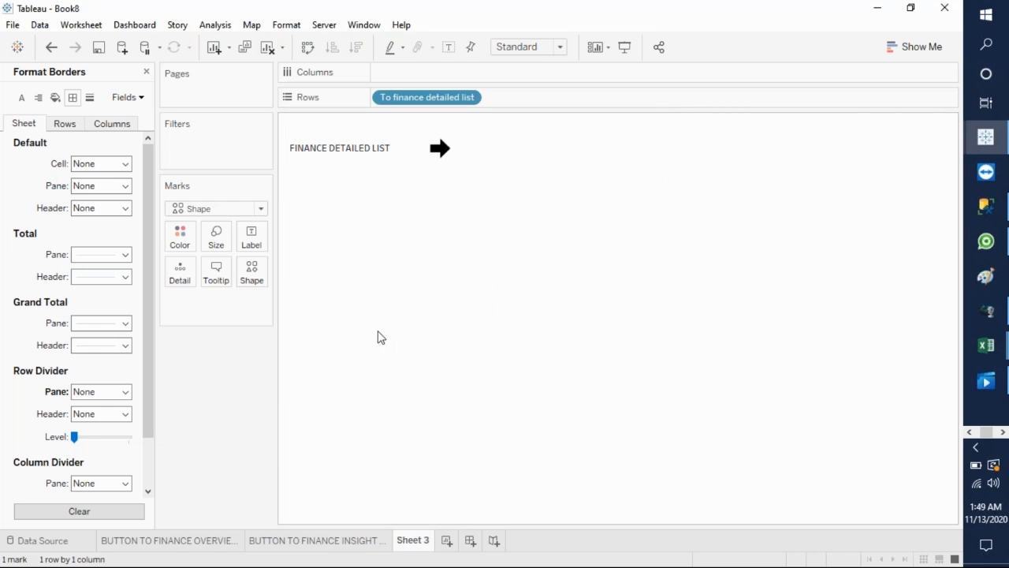
# Step: Rename Sheet 3 as BUTTON TO FINANCE DETAILED LIST
pyautogui.rightClick(419, 536)
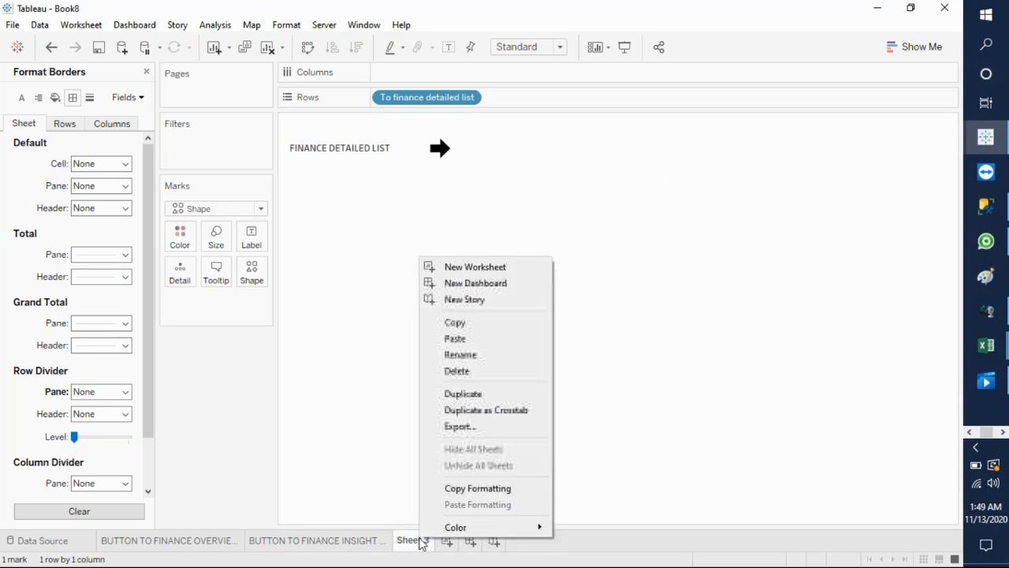
pyautogui.click(486, 355)
pyautogui.write('B')
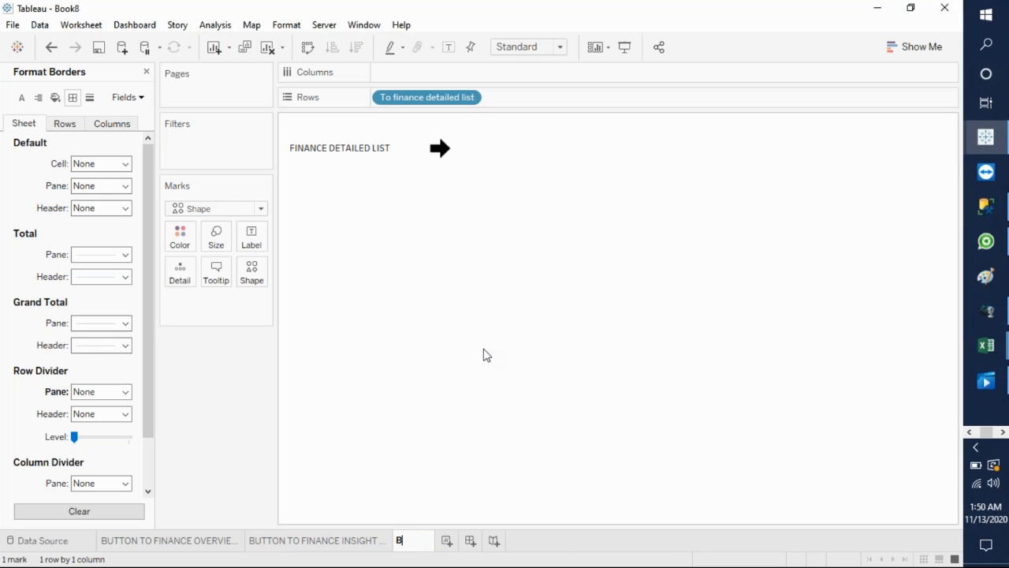
pyautogui.write('UTTON ')
pyautogui.write('TO FIN')
pyautogui.write('ANCE DETAIL')
pyautogui.write('ED LIST')
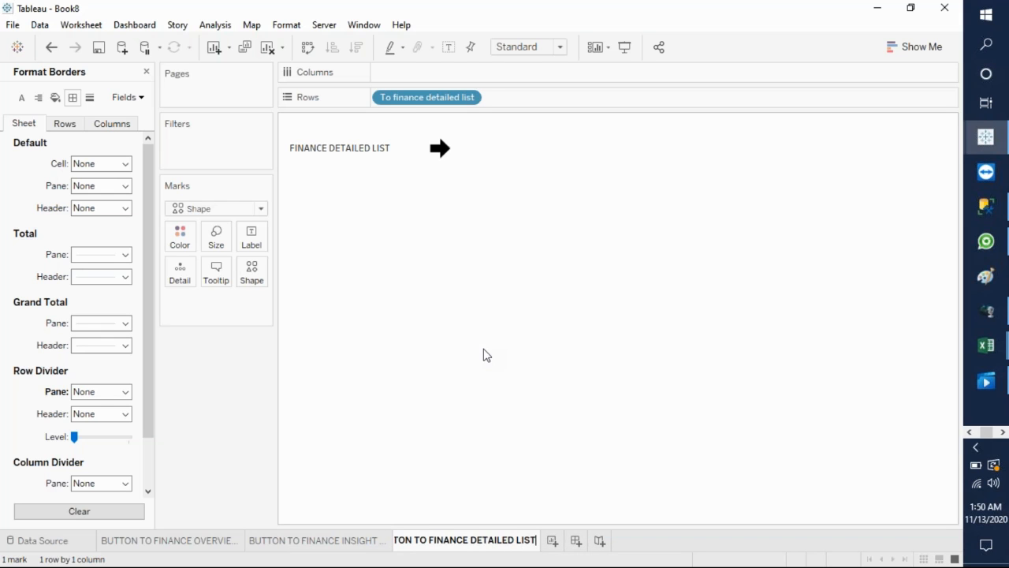
pyautogui.press('Return')
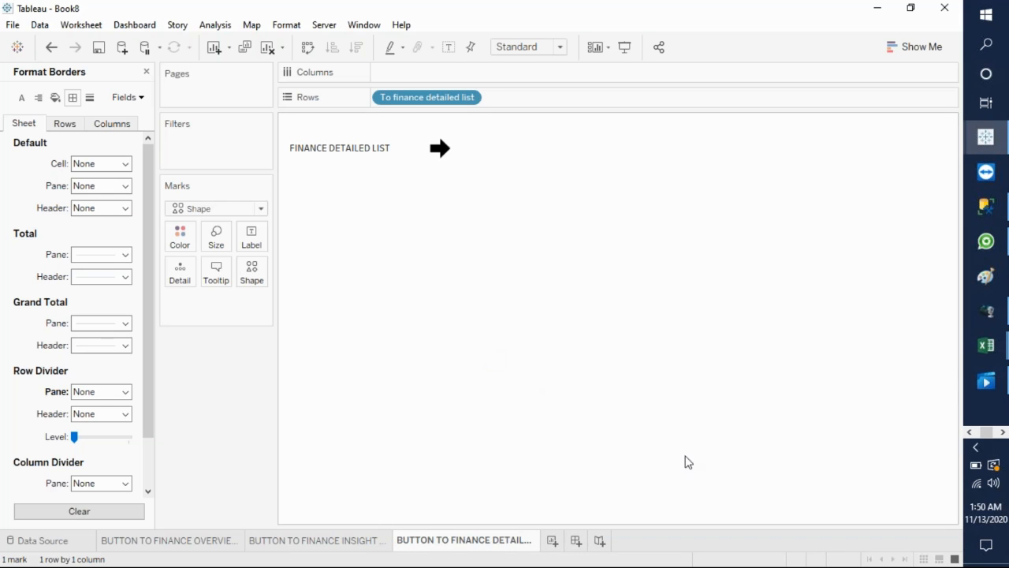
# Step: Add a new worksheet and start a calculated field in the Cash outflow data named LOGO
pyautogui.click(1004, 433)
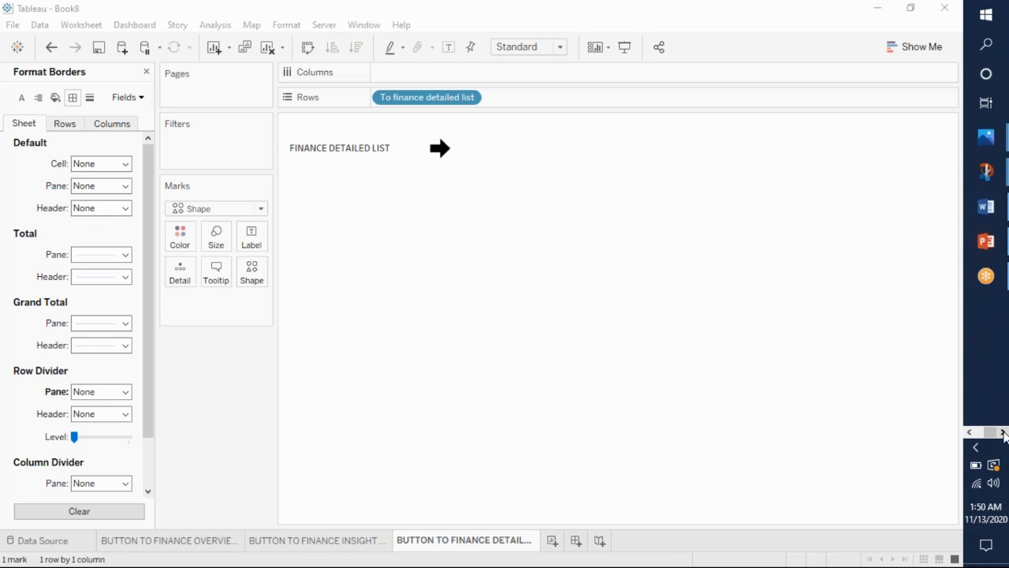
pyautogui.moveTo(986, 242)
pyautogui.moveTo(903, 221)
pyautogui.click(553, 541)
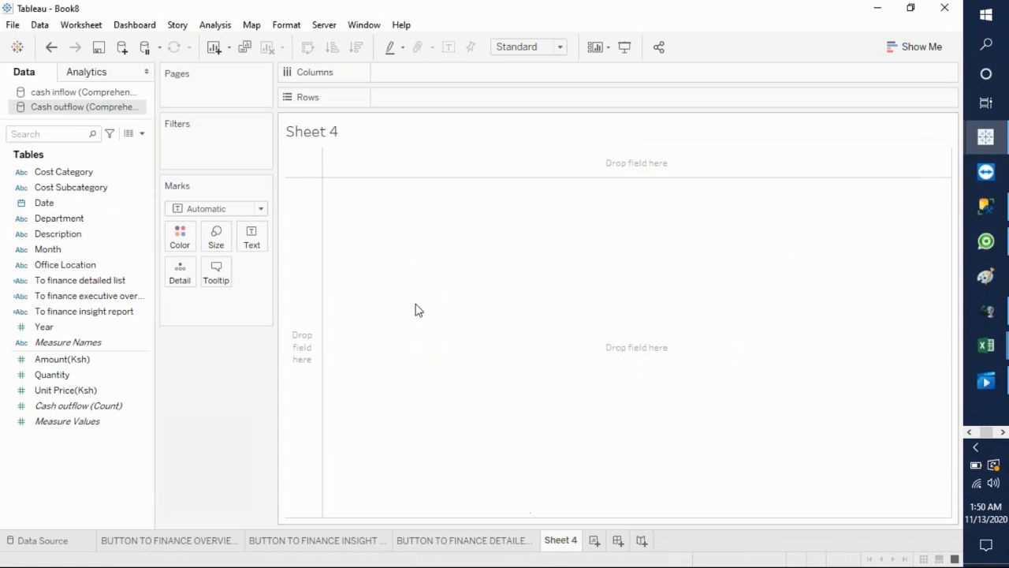
pyautogui.click(142, 134)
pyautogui.click(108, 149)
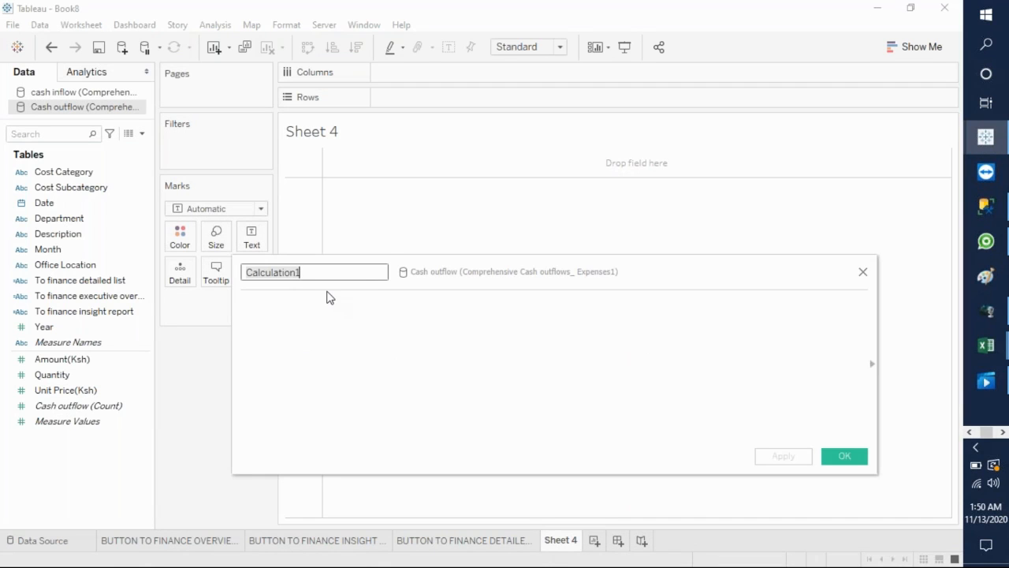
pyautogui.write('LOGO')
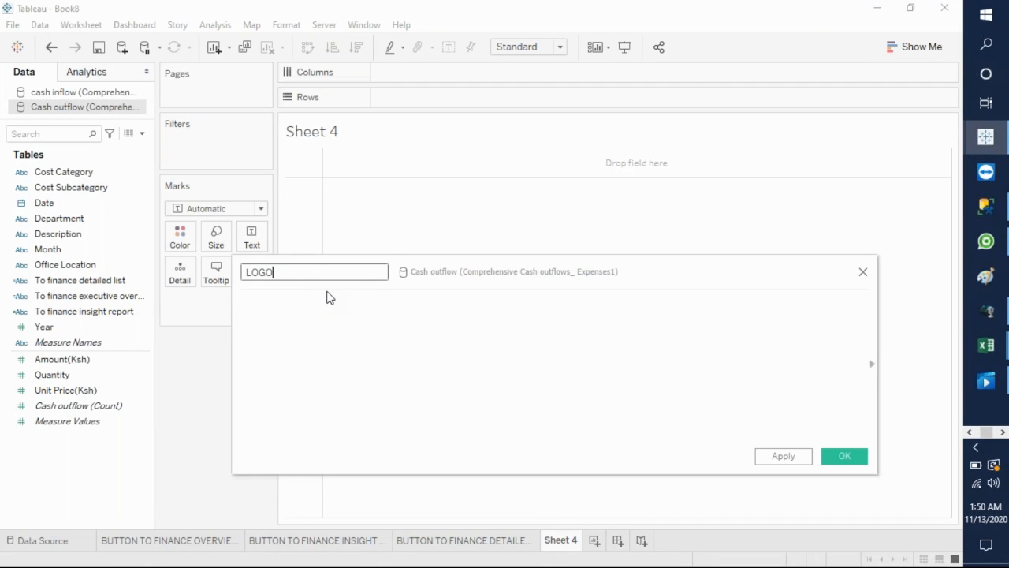
# Step: Enter the text string "LOGO" as the field's formula and save the calculation
pyautogui.click(303, 309)
pyautogui.write('"LOG')
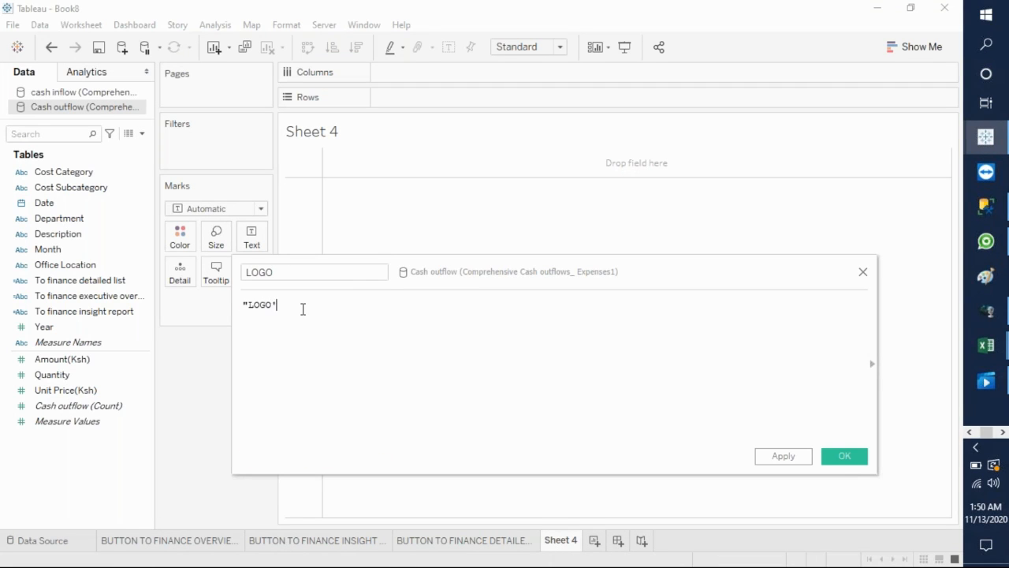
pyautogui.write('O"')
pyautogui.click(779, 458)
pyautogui.click(842, 456)
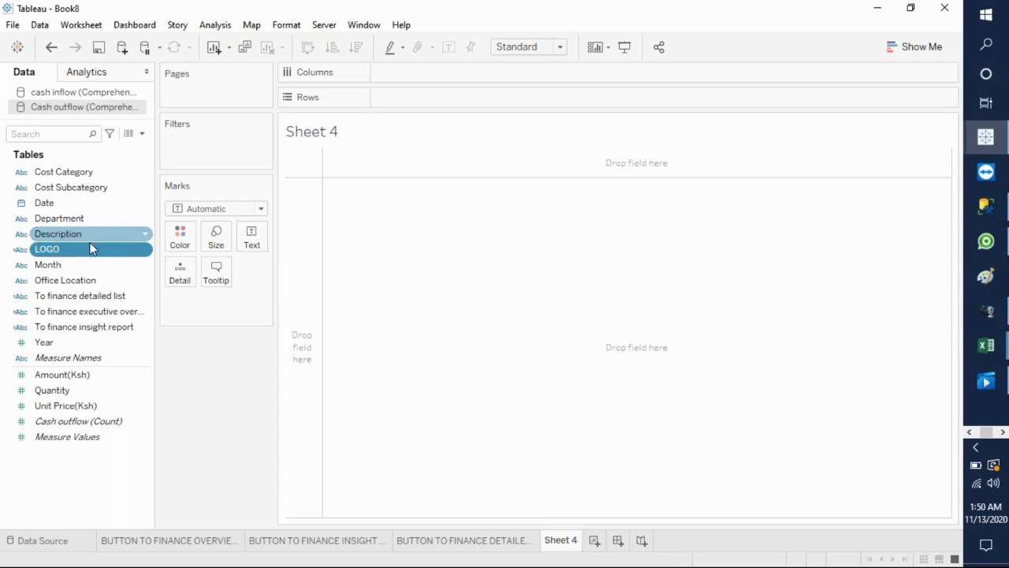
# Step: Place the LOGO field on Rows of Sheet 4 and heighten its row
pyautogui.moveTo(84, 252); pyautogui.dragTo(495, 264)
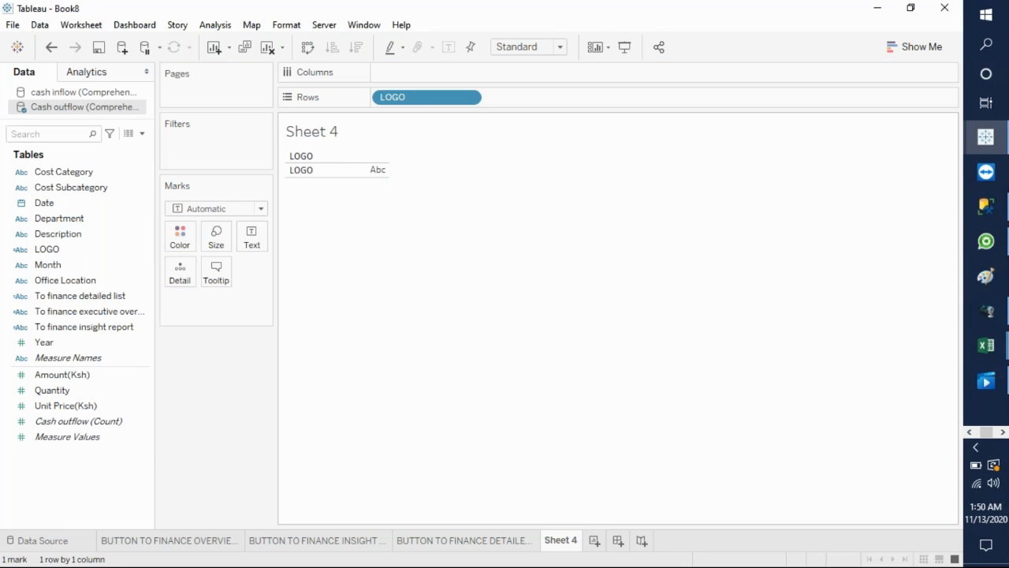
pyautogui.moveTo(373, 175)
pyautogui.moveTo(312, 176); pyautogui.dragTo(318, 221)
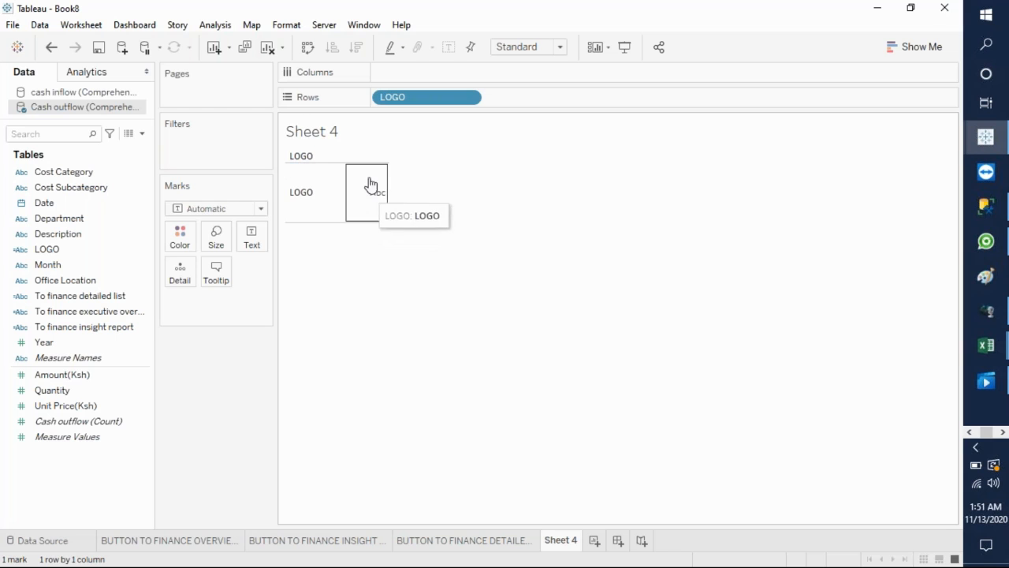
# Step: Hide the LOGO row header and the title of Sheet 4 so only the mark cell is displayed
pyautogui.click(301, 186)
pyautogui.rightClick(301, 185)
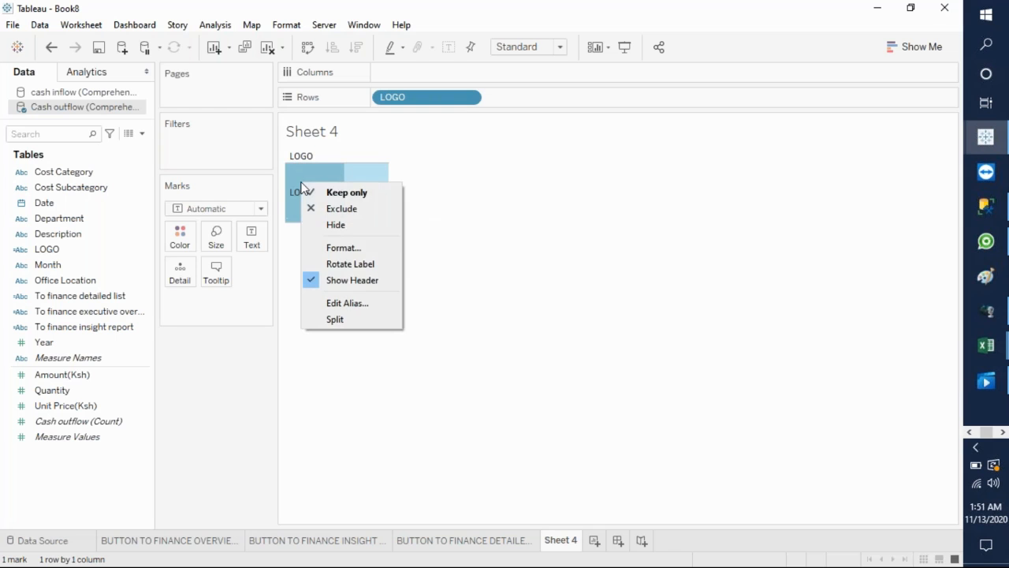
pyautogui.click(350, 281)
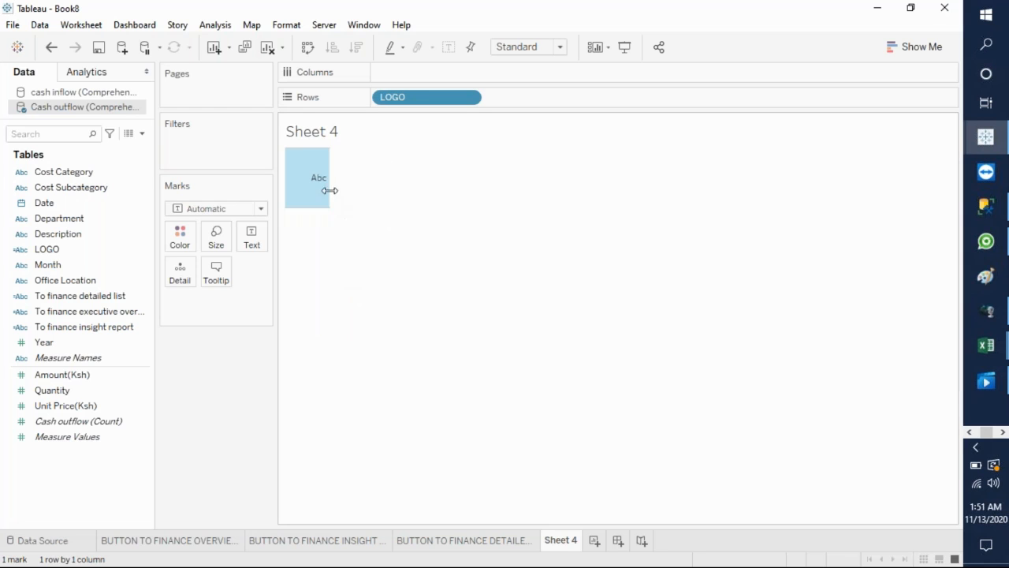
pyautogui.rightClick(319, 138)
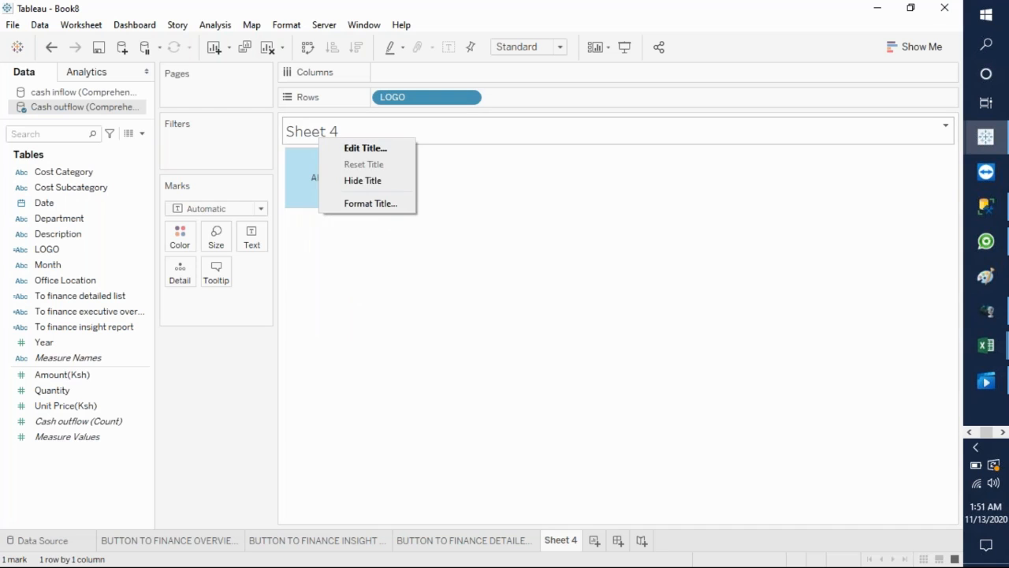
pyautogui.click(361, 183)
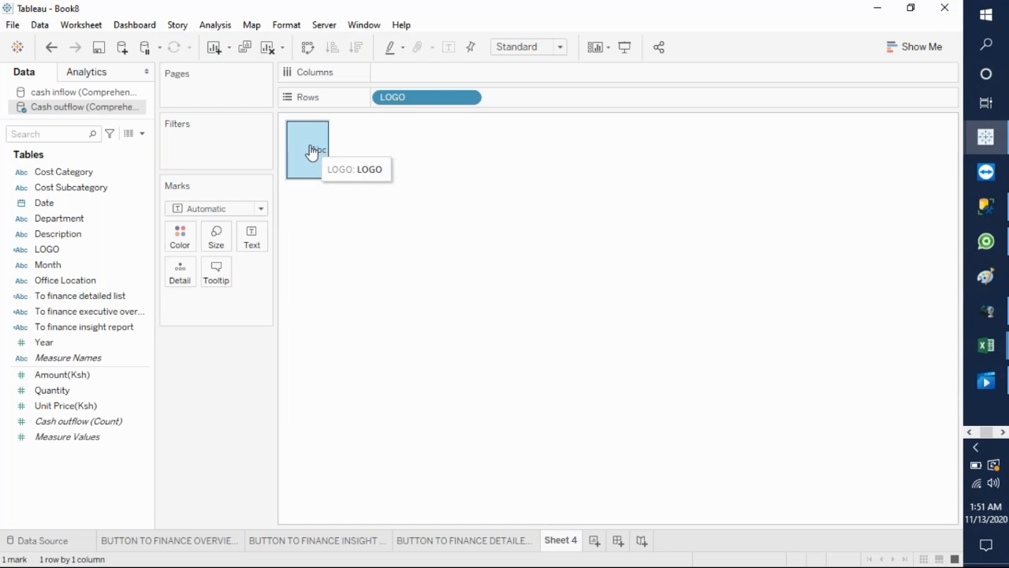
# Step: Change the Sheet 4 mark type to Shape and assign the image from the LOGO shape palette
pyautogui.click(261, 209)
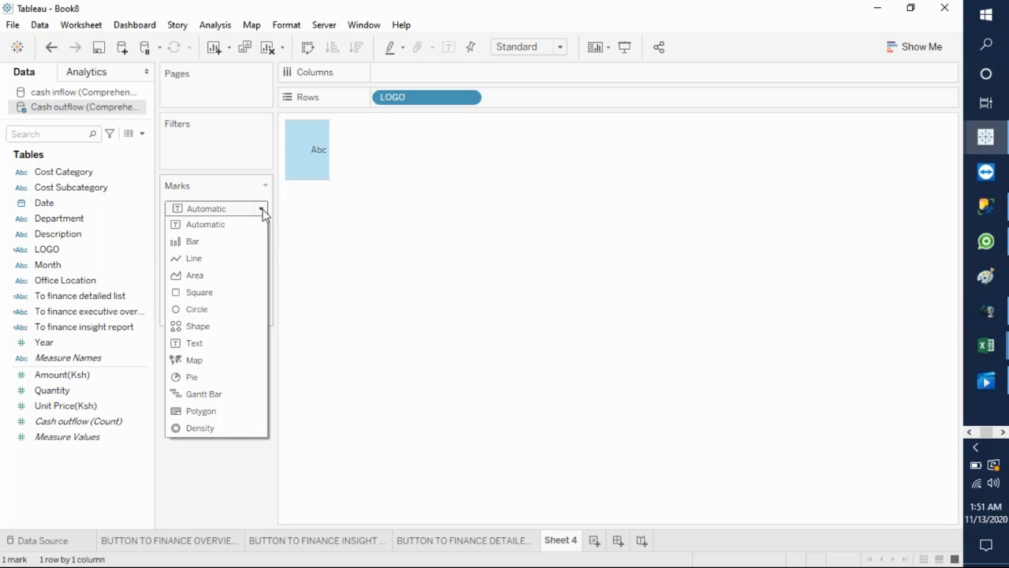
pyautogui.click(197, 326)
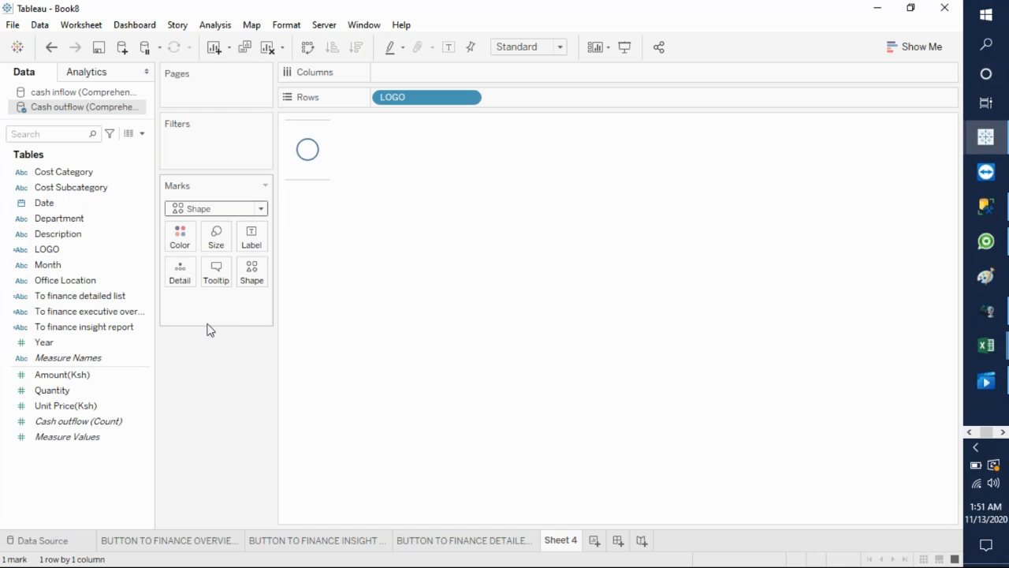
pyautogui.click(252, 278)
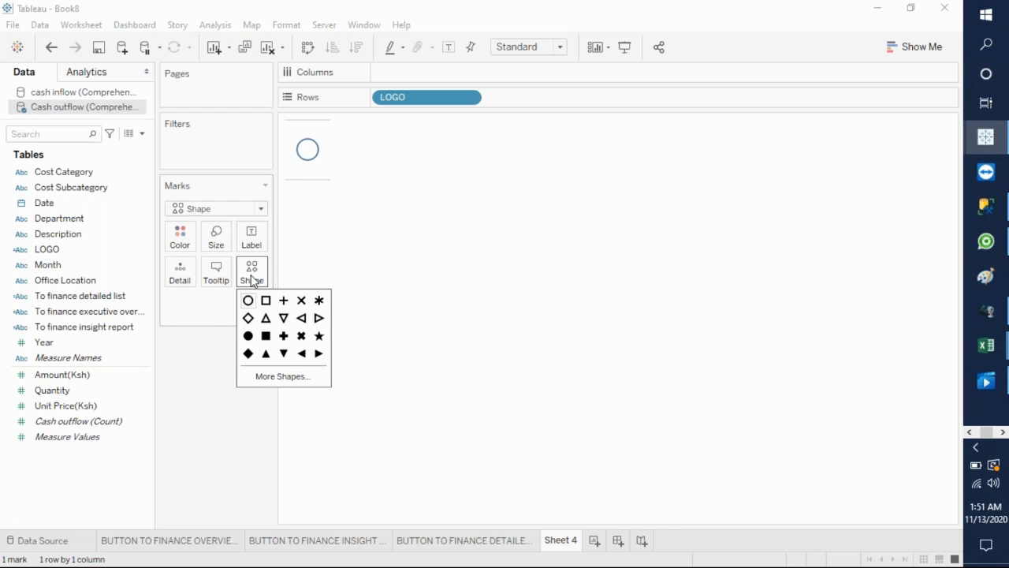
pyautogui.click(281, 376)
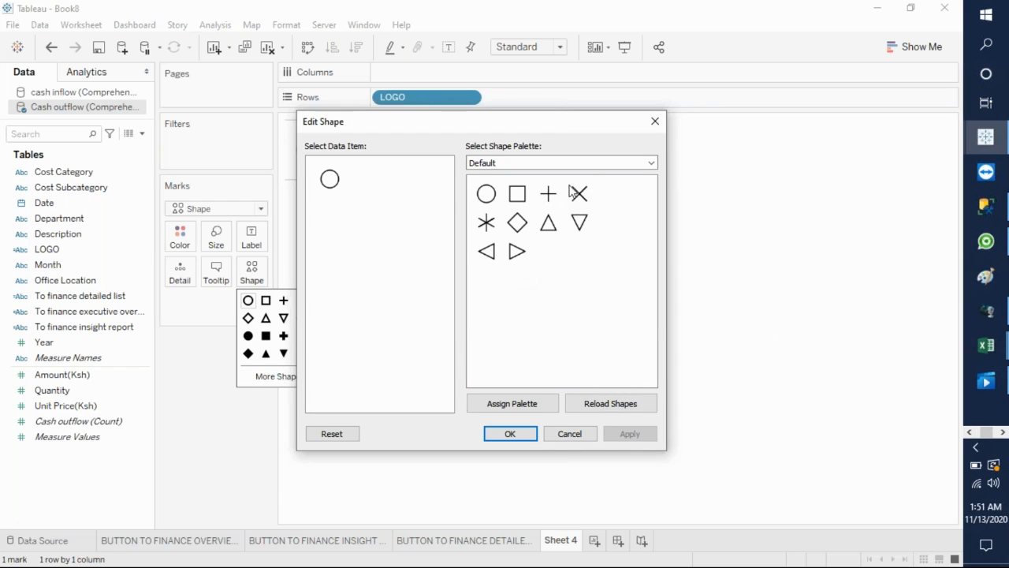
pyautogui.click(595, 165)
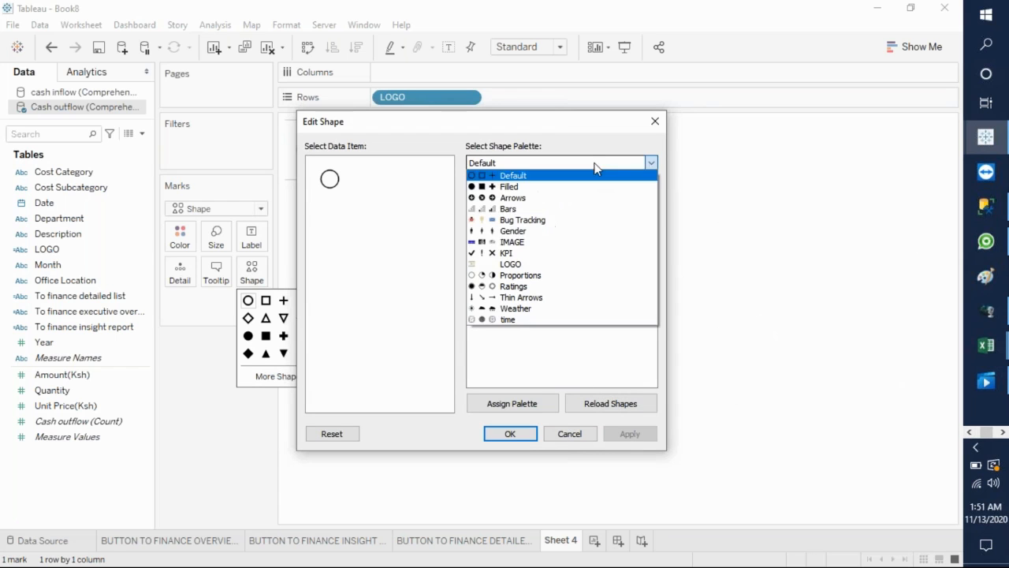
pyautogui.click(520, 266)
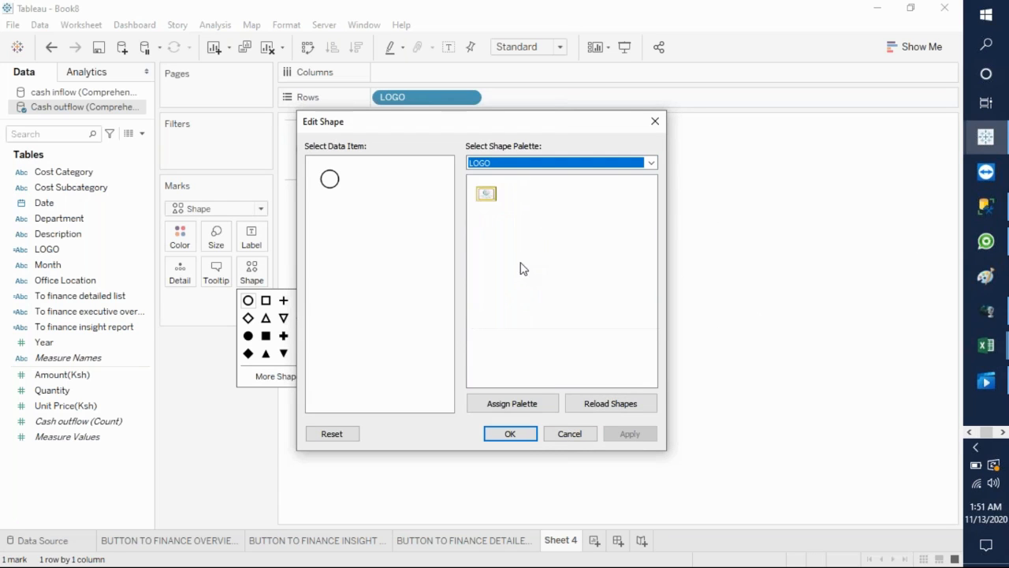
pyautogui.click(487, 196)
pyautogui.click(627, 435)
pyautogui.click(530, 435)
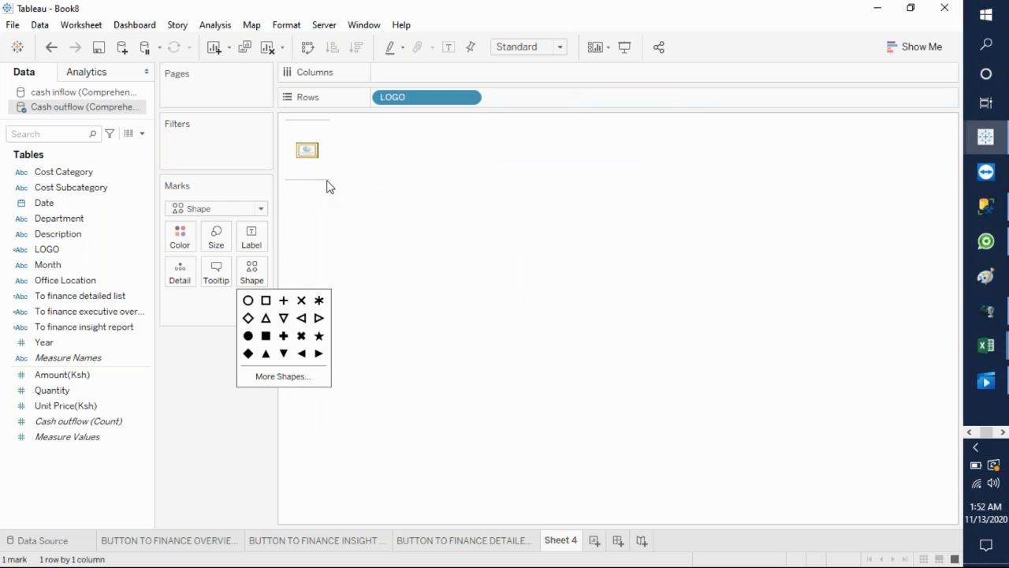
# Step: Enlarge the logo image mark until it fills the width of its cell
pyautogui.click(221, 241)
pyautogui.click(259, 275)
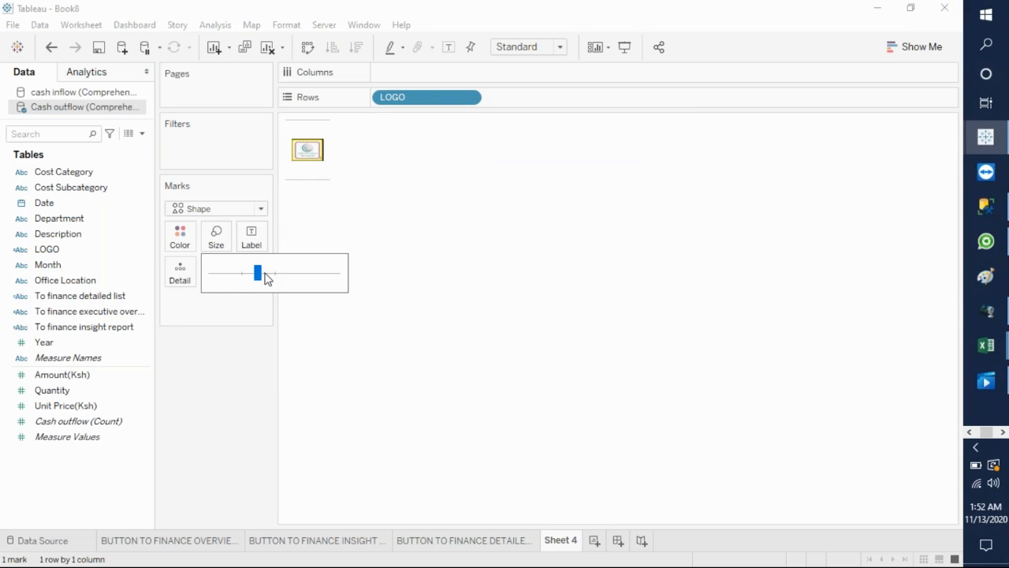
pyautogui.click(271, 275)
pyautogui.click(278, 275)
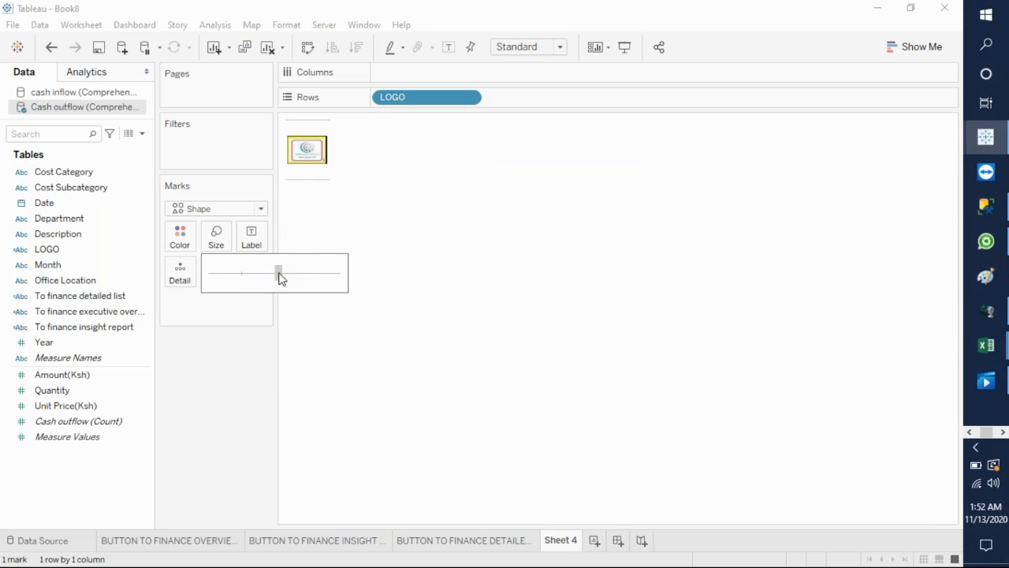
pyautogui.click(305, 179)
# Step: Set the sheet's Row Divider pane border to None to remove the lines around the logo
pyautogui.rightClick(304, 179)
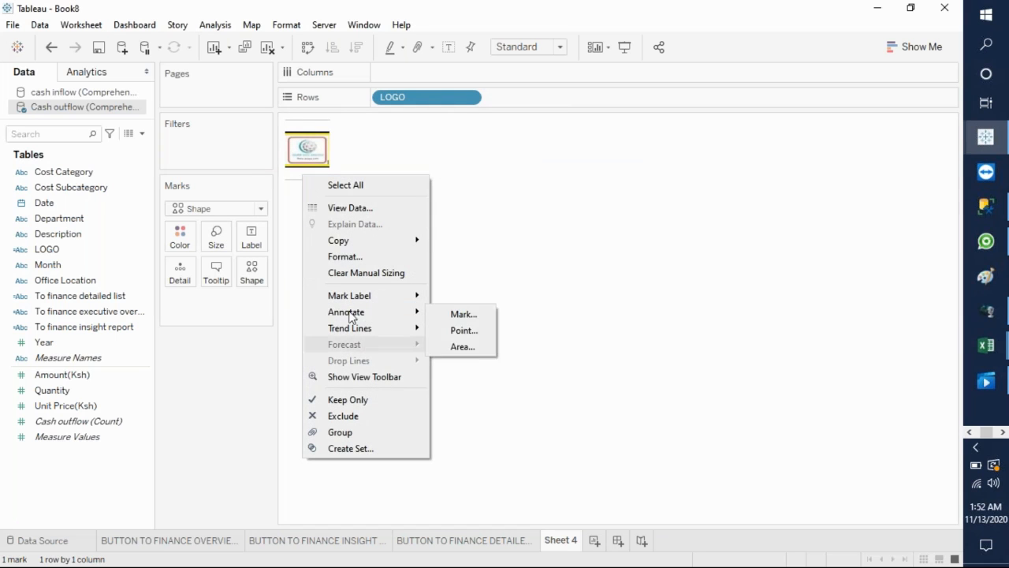
pyautogui.click(355, 260)
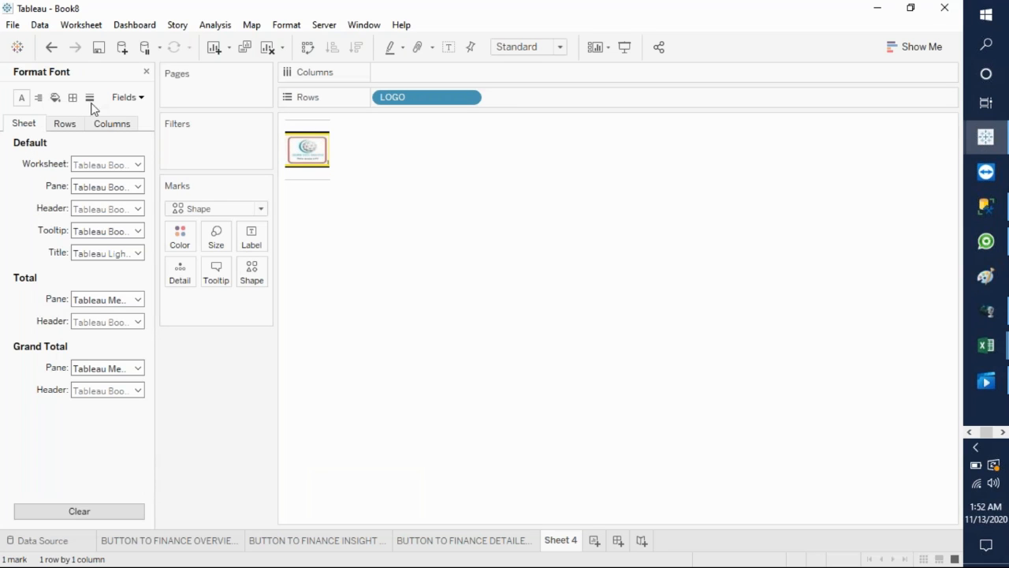
pyautogui.click(72, 98)
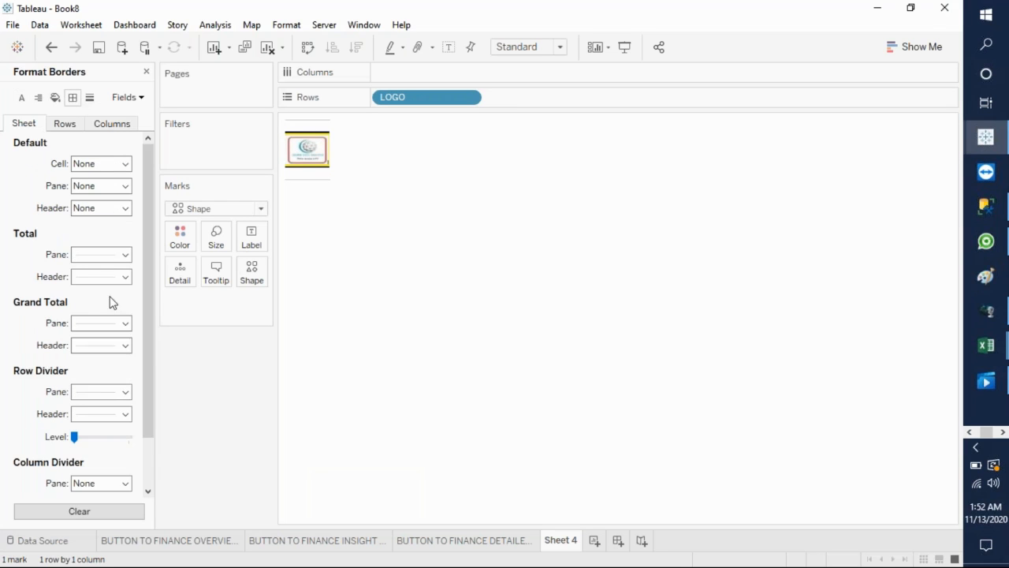
pyautogui.click(125, 392)
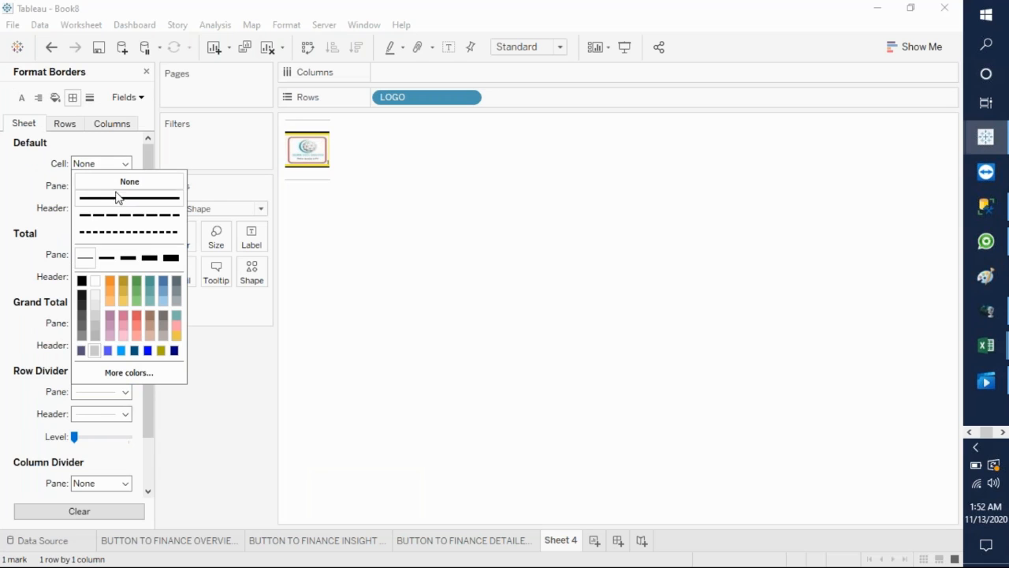
pyautogui.click(107, 185)
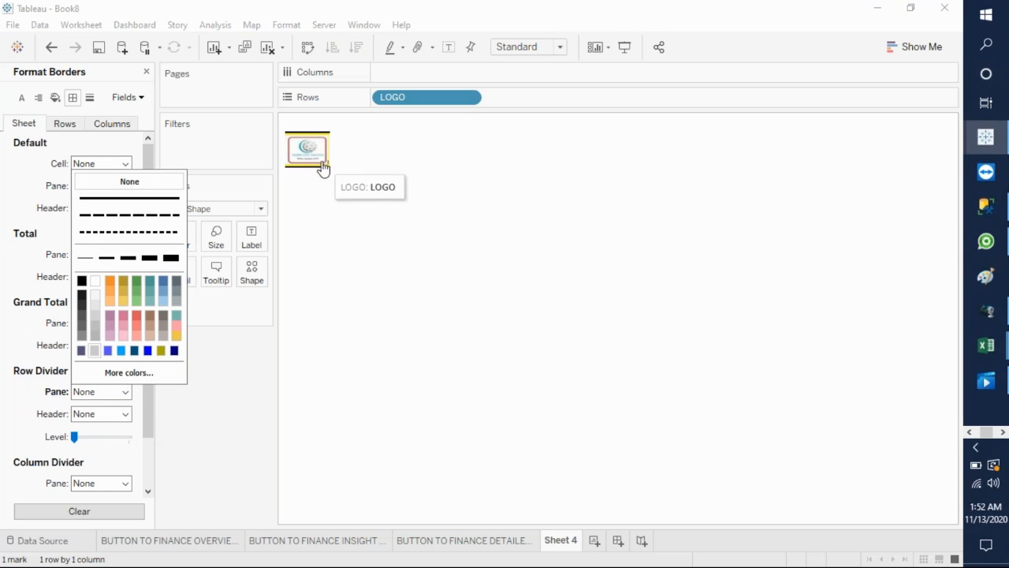
pyautogui.click(349, 235)
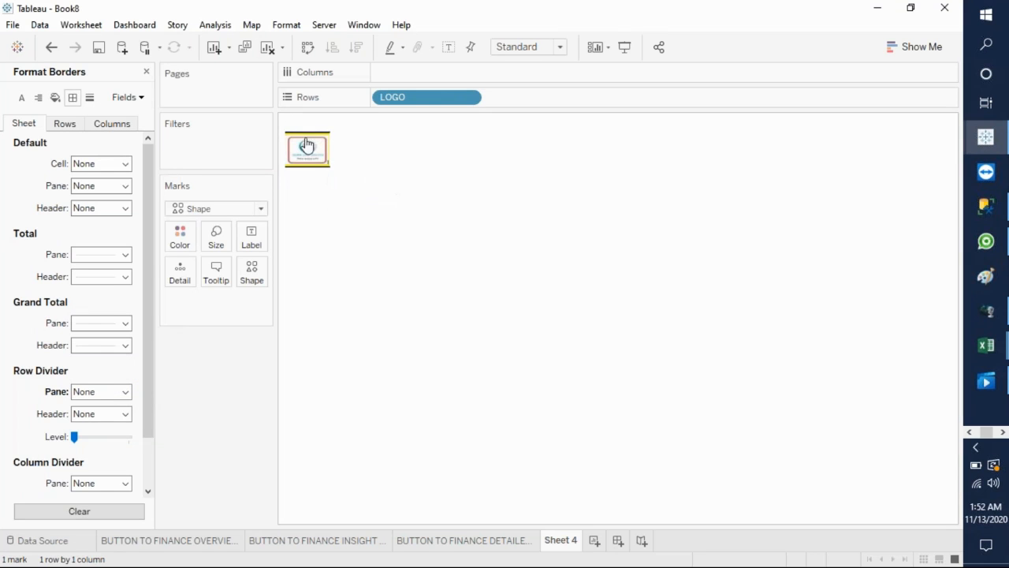
# Step: Preview the main page requirements slide in the PowerPoint presentation
pyautogui.click(1002, 432)
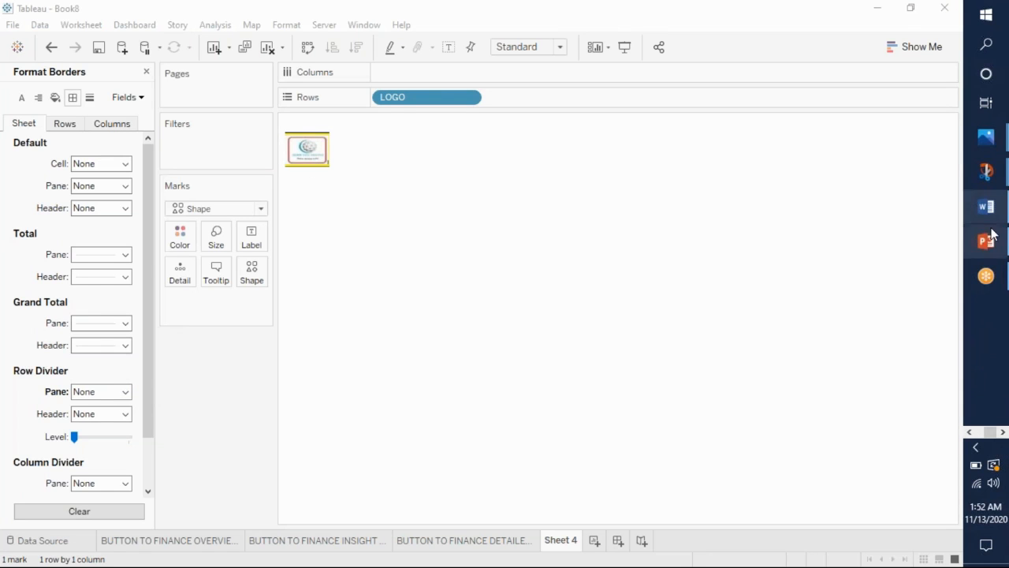
pyautogui.moveTo(985, 240)
pyautogui.moveTo(924, 251)
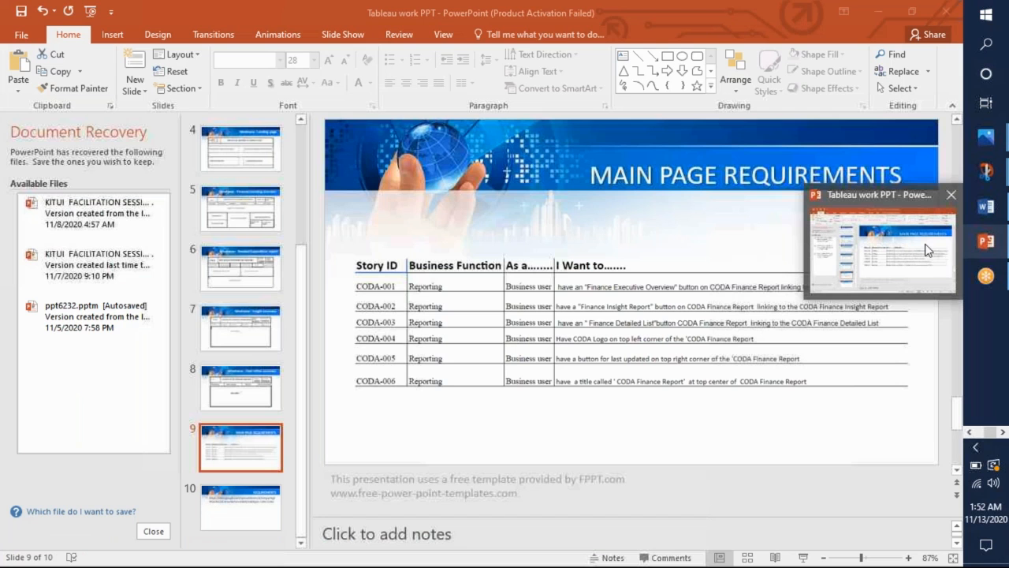
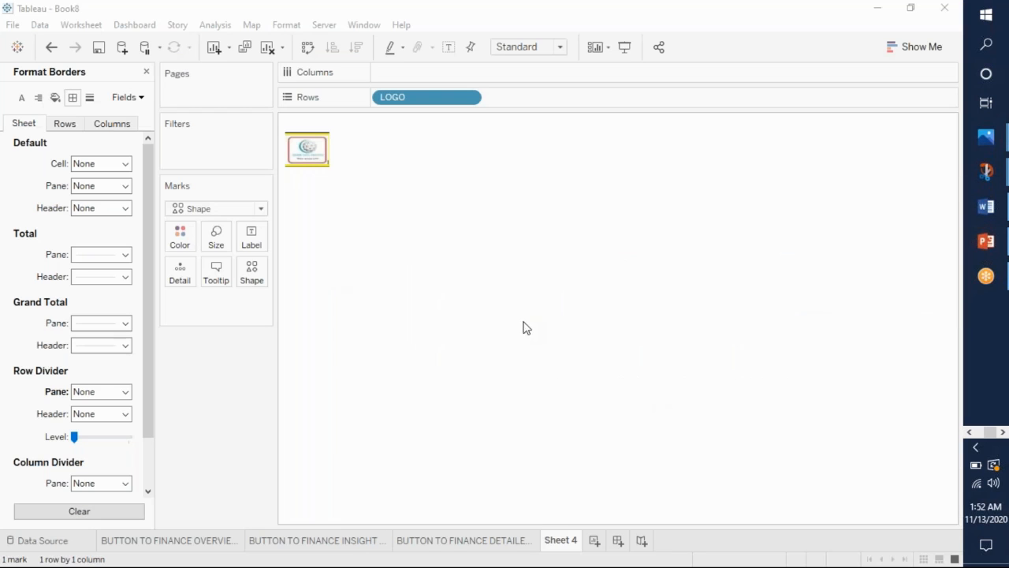
# Step: Rename Sheet 4 as LOGO
pyautogui.rightClick(559, 538)
pyautogui.click(620, 356)
pyautogui.write('LOGO')
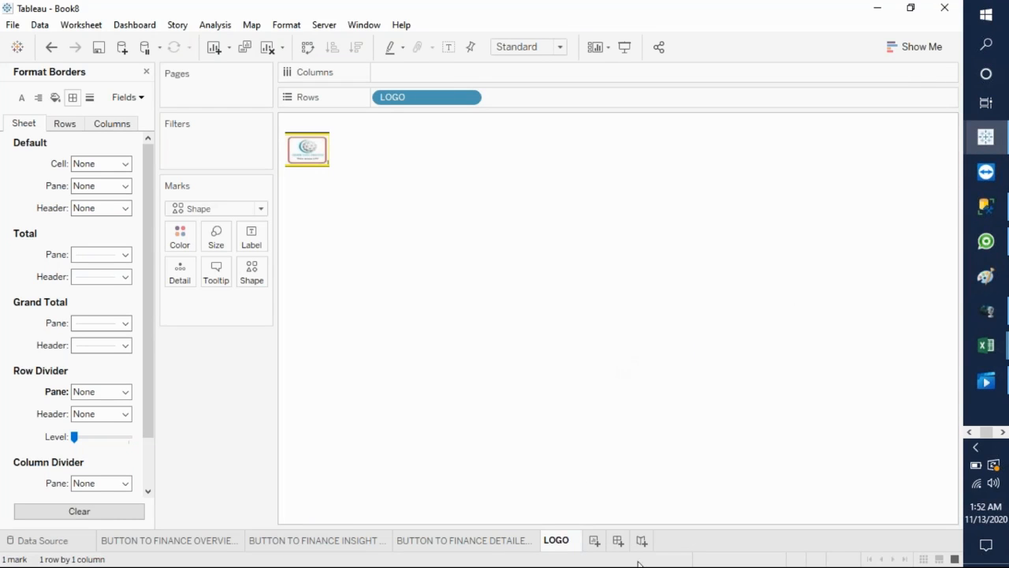
# Step: Add a new worksheet and start a calculated field in the Cash outflow data named LAST UPDATED
pyautogui.click(587, 541)
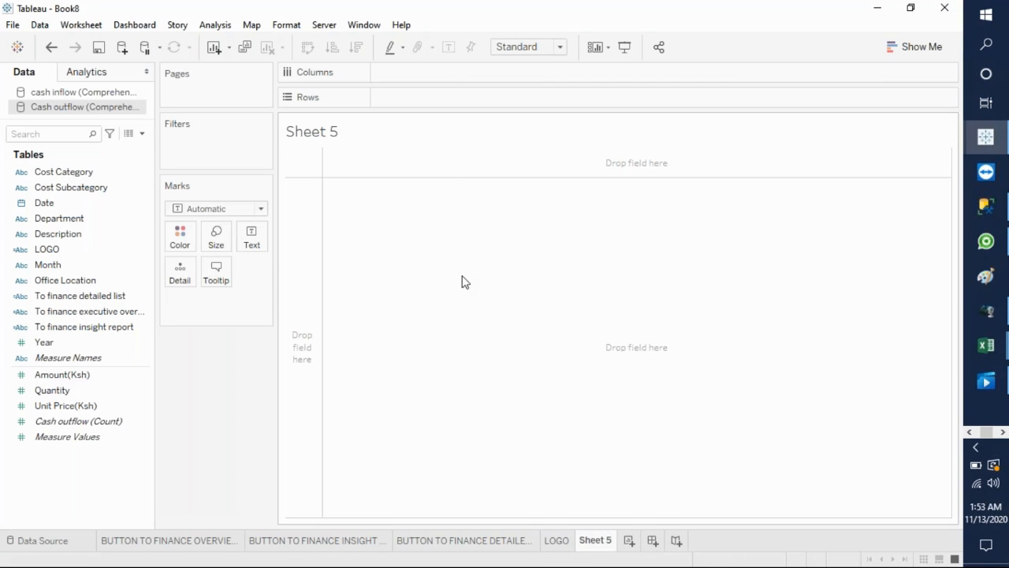
pyautogui.click(142, 133)
pyautogui.click(118, 148)
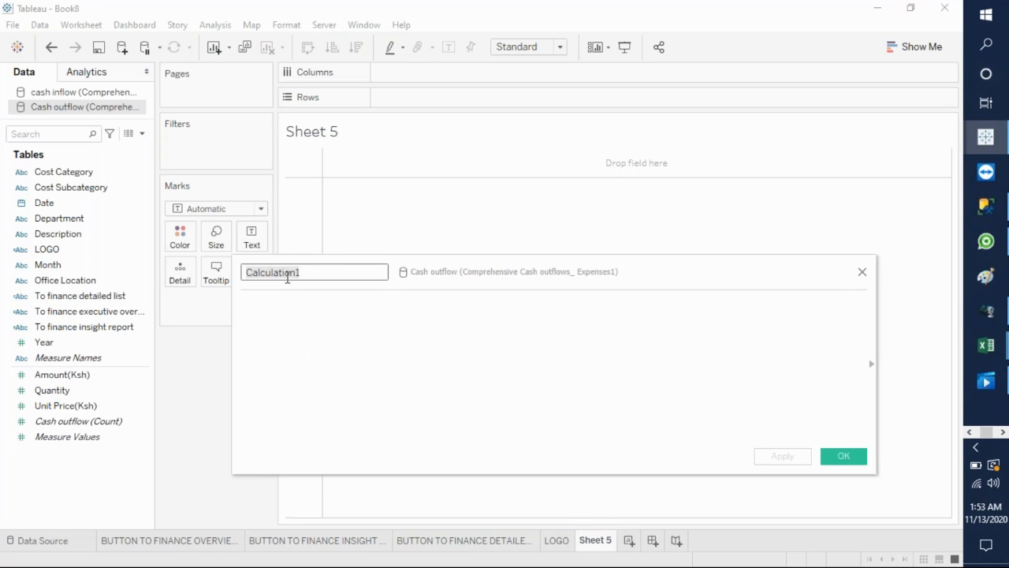
pyautogui.write('LAST UPDATED')
# Step: Enter MAX([Date]) as the LAST UPDATED formula and save the calculation
pyautogui.click(301, 354)
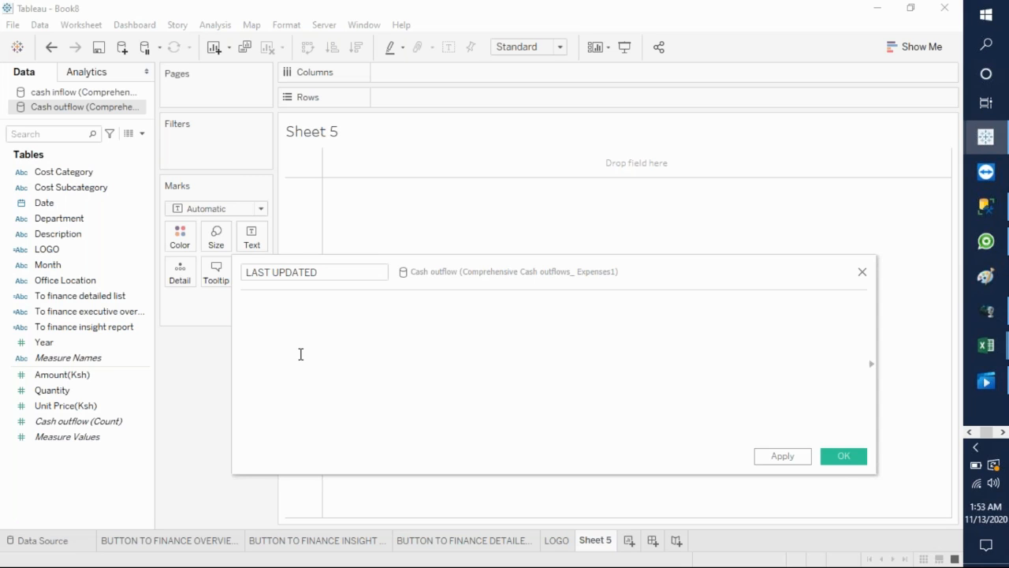
pyautogui.write('MAX')
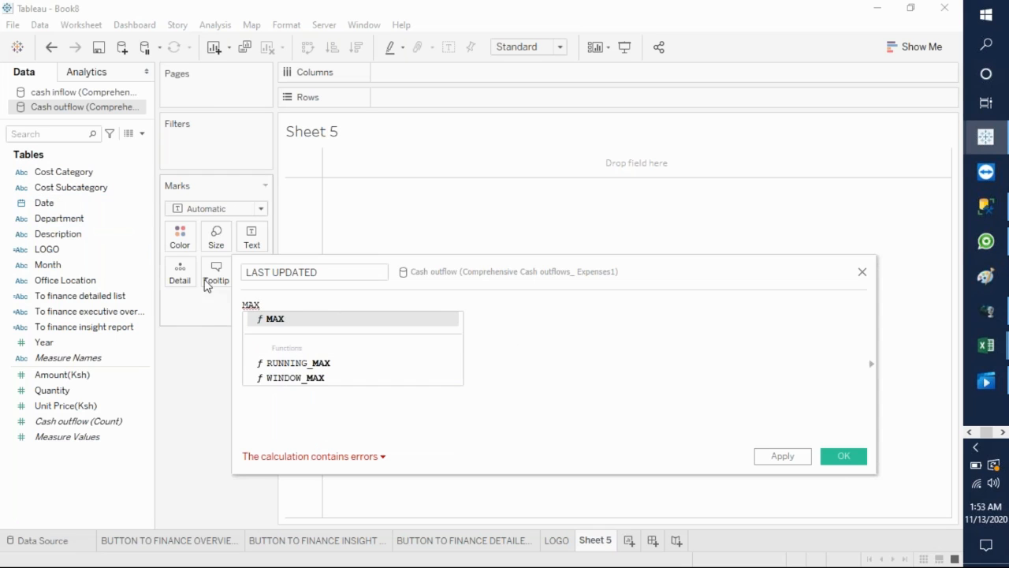
pyautogui.click(278, 319)
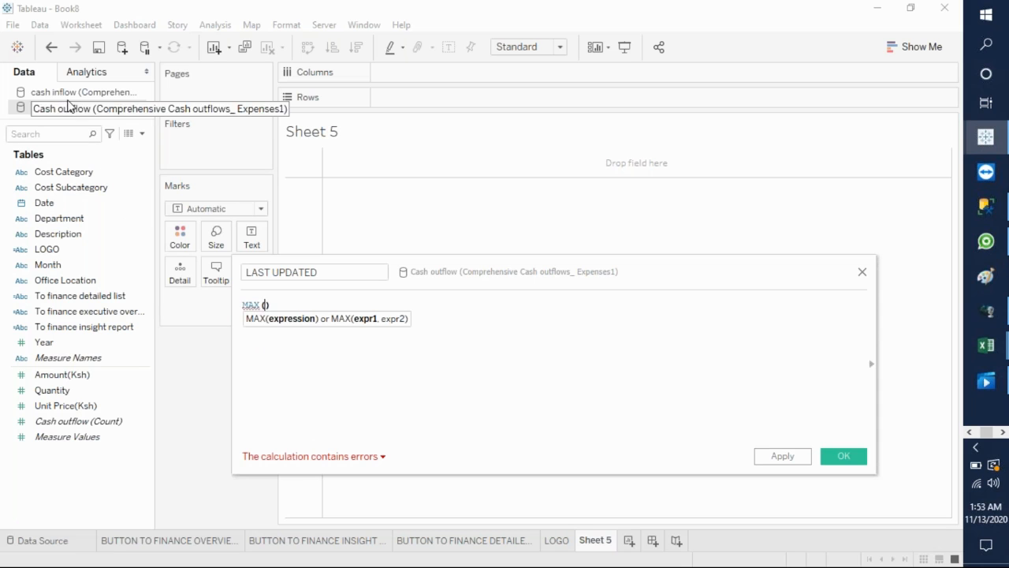
pyautogui.click(63, 205)
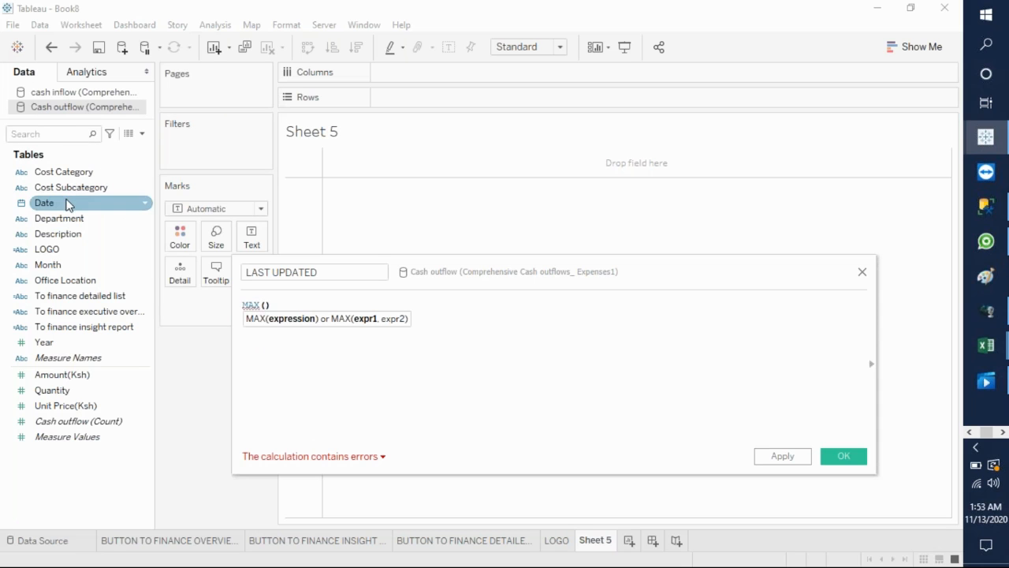
pyautogui.moveTo(63, 205); pyautogui.dragTo(269, 323)
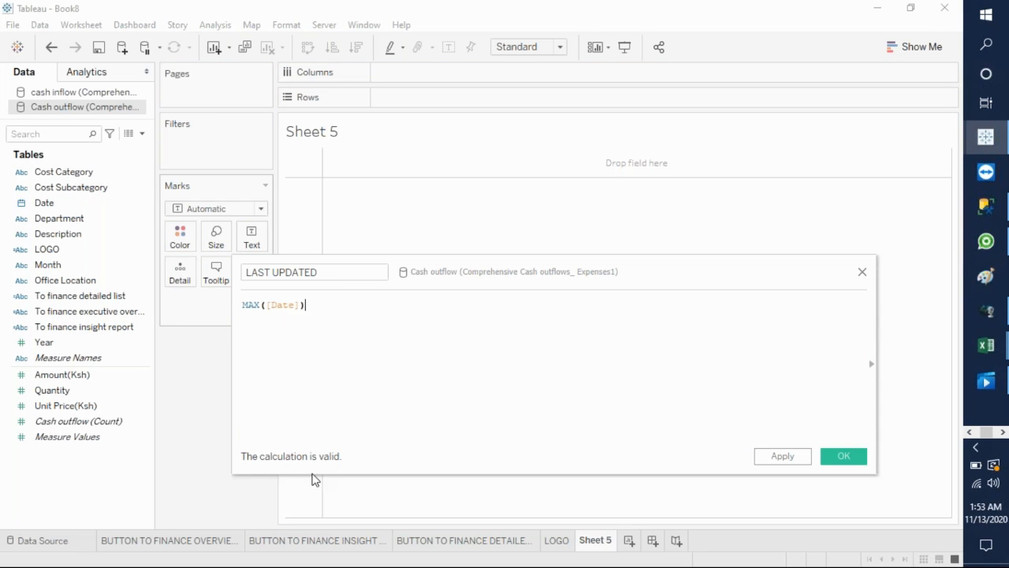
pyautogui.click(788, 458)
pyautogui.click(841, 457)
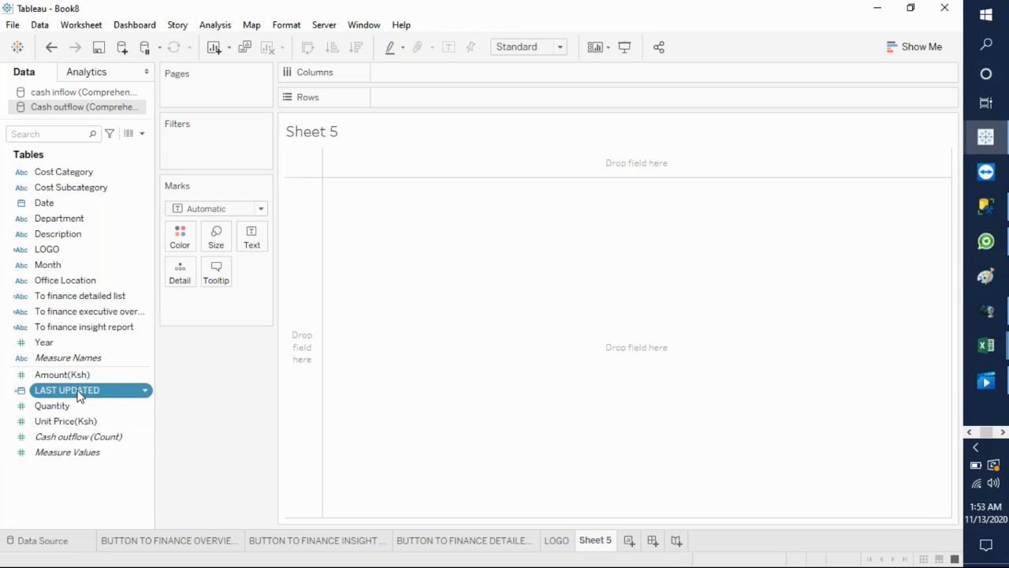
# Step: Add LAST UPDATED to the Sheet 5 view and assign it to the Detail mark property
pyautogui.moveTo(77, 393); pyautogui.dragTo(317, 165)
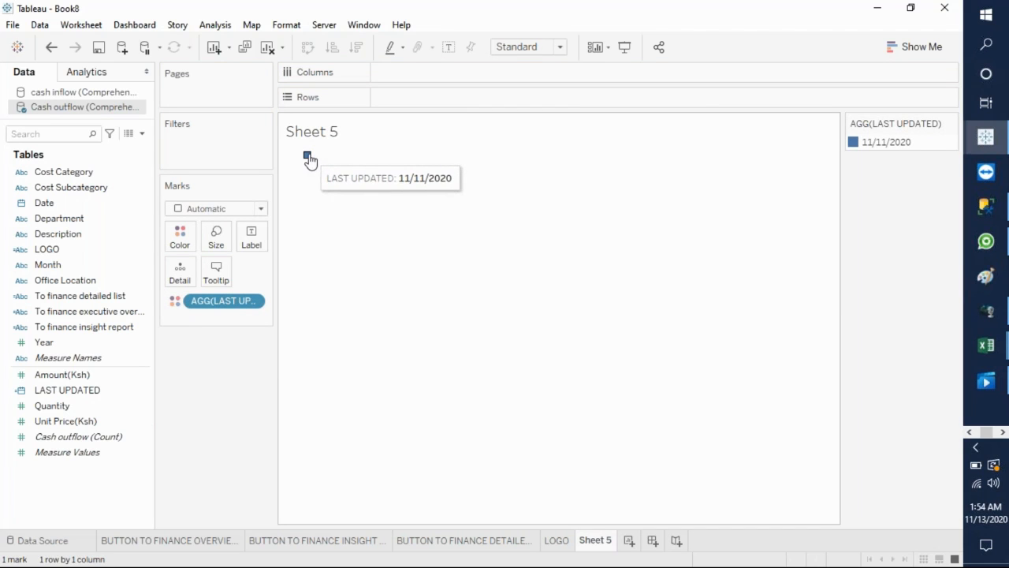
pyautogui.click(656, 22)
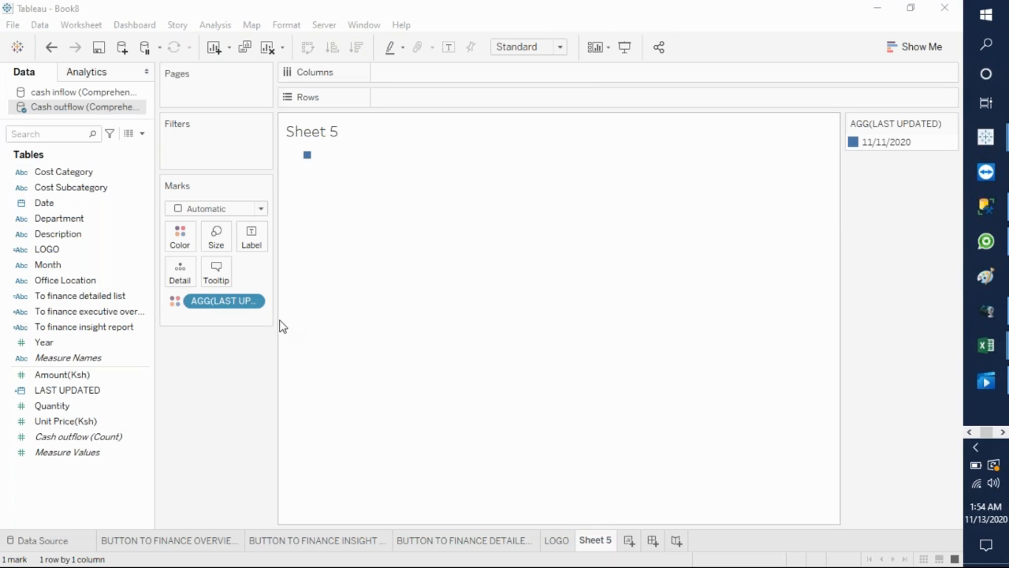
pyautogui.click(253, 302)
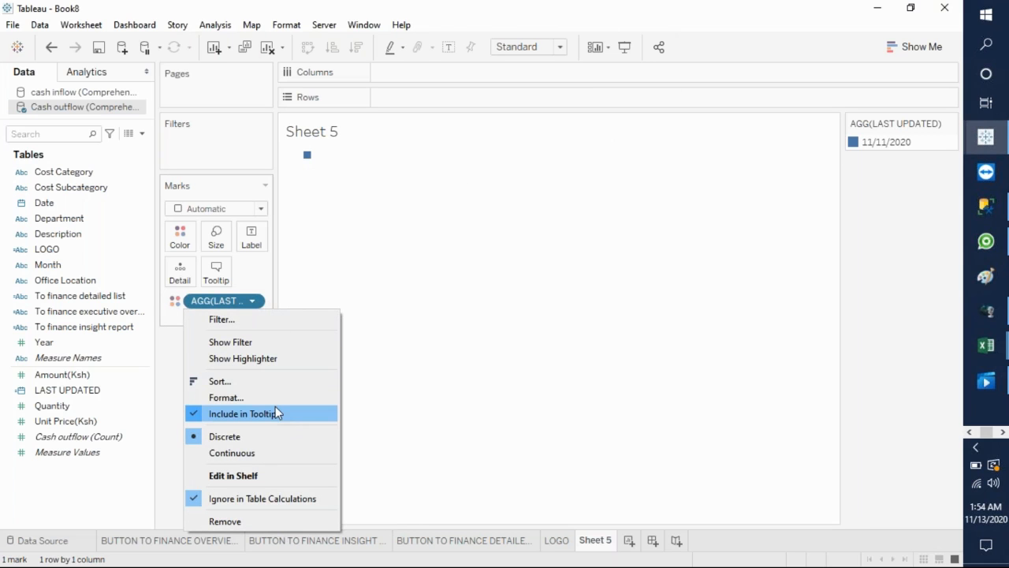
pyautogui.click(399, 396)
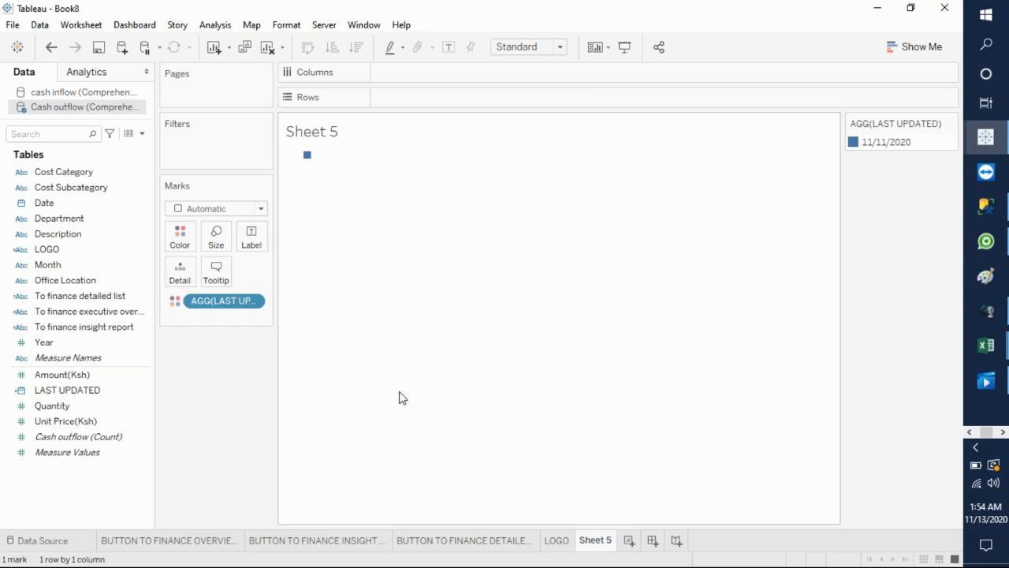
pyautogui.click(175, 302)
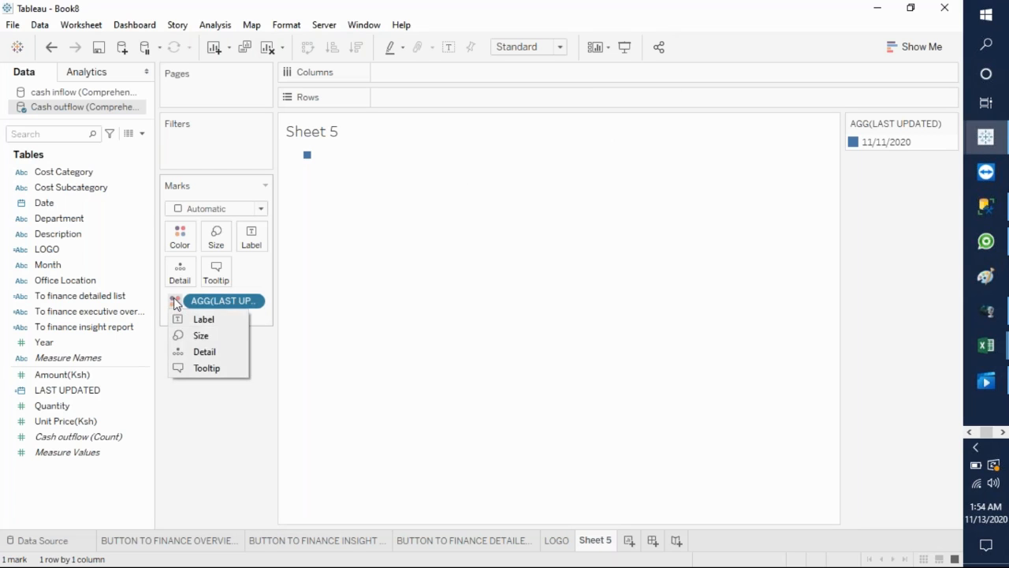
pyautogui.click(196, 352)
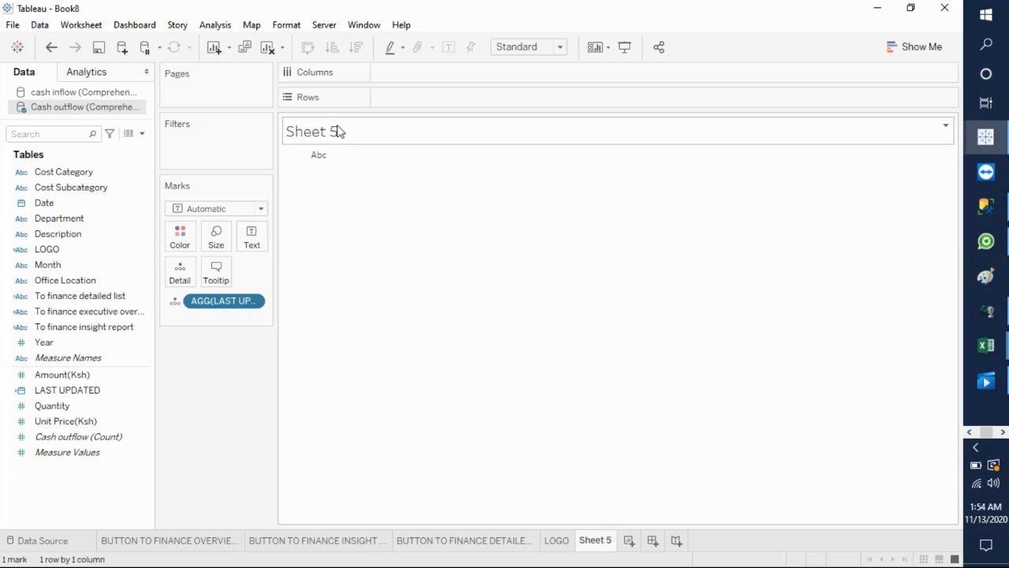
pyautogui.click(320, 157)
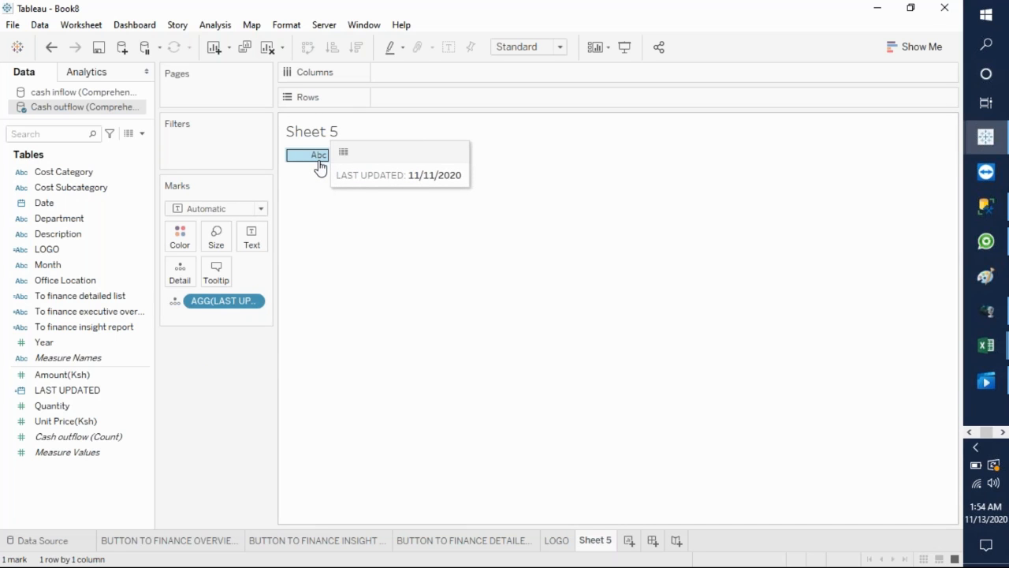
pyautogui.click(318, 203)
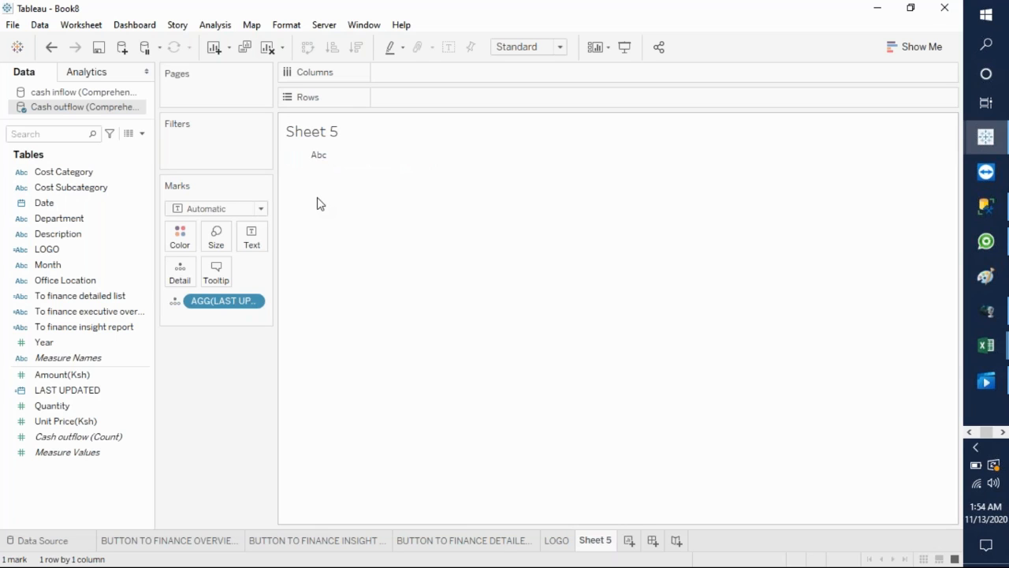
# Step: Add the LAST UPDATED field to the rows of Sheet 5
pyautogui.click(314, 158)
pyautogui.click(115, 298)
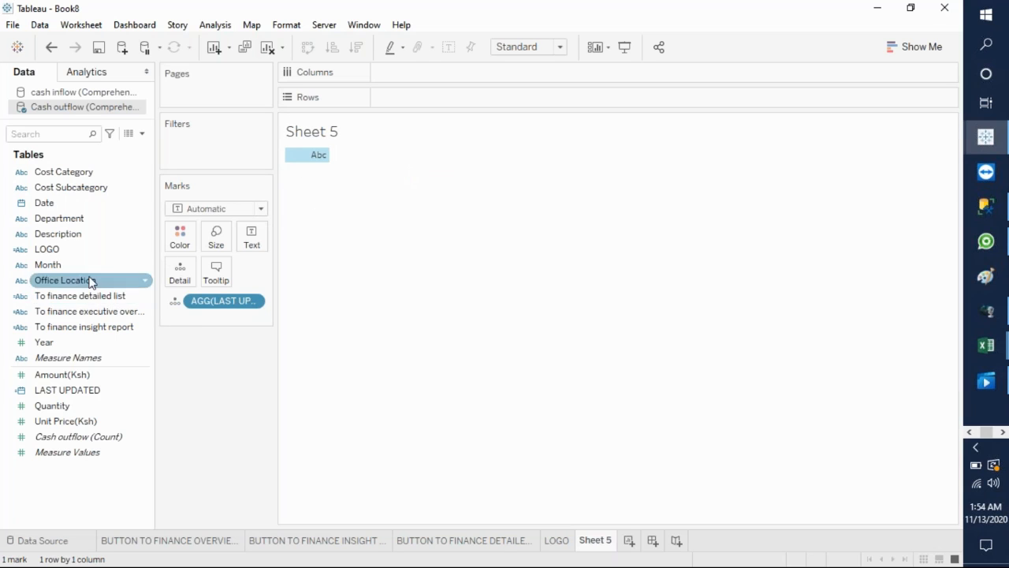
pyautogui.click(71, 392)
pyautogui.moveTo(72, 397); pyautogui.dragTo(448, 95)
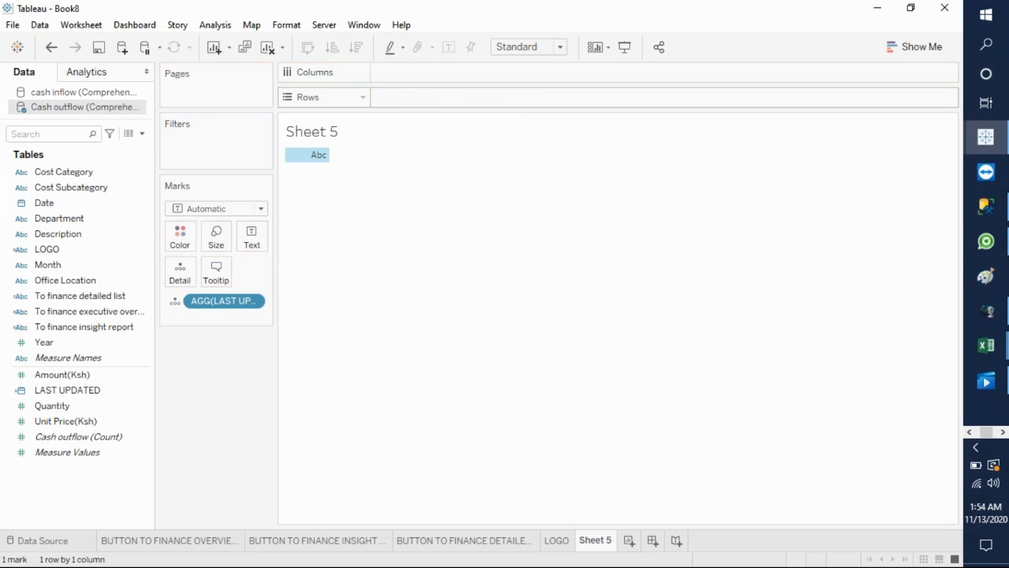
pyautogui.moveTo(68, 392); pyautogui.dragTo(404, 97)
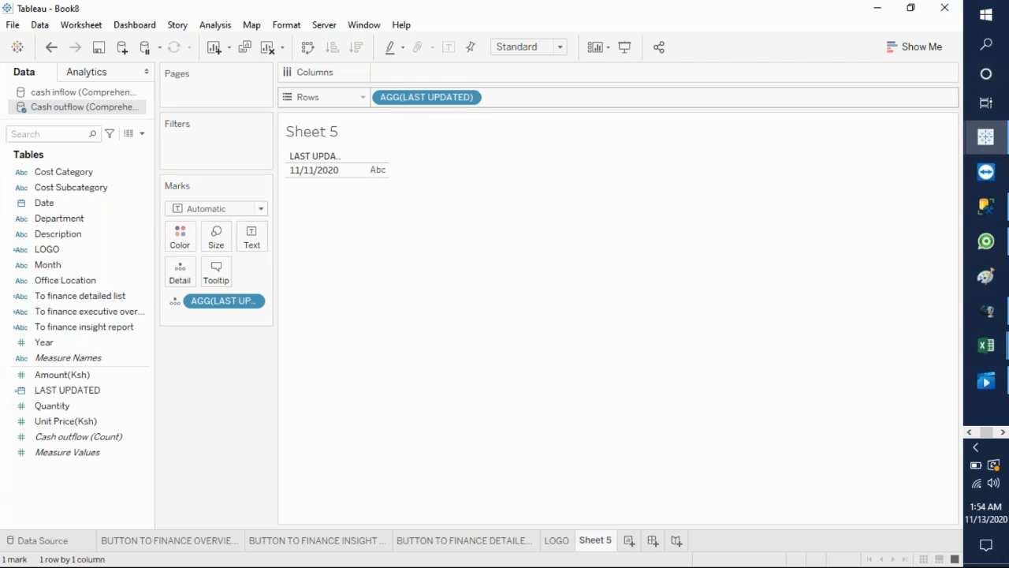
pyautogui.click(335, 173)
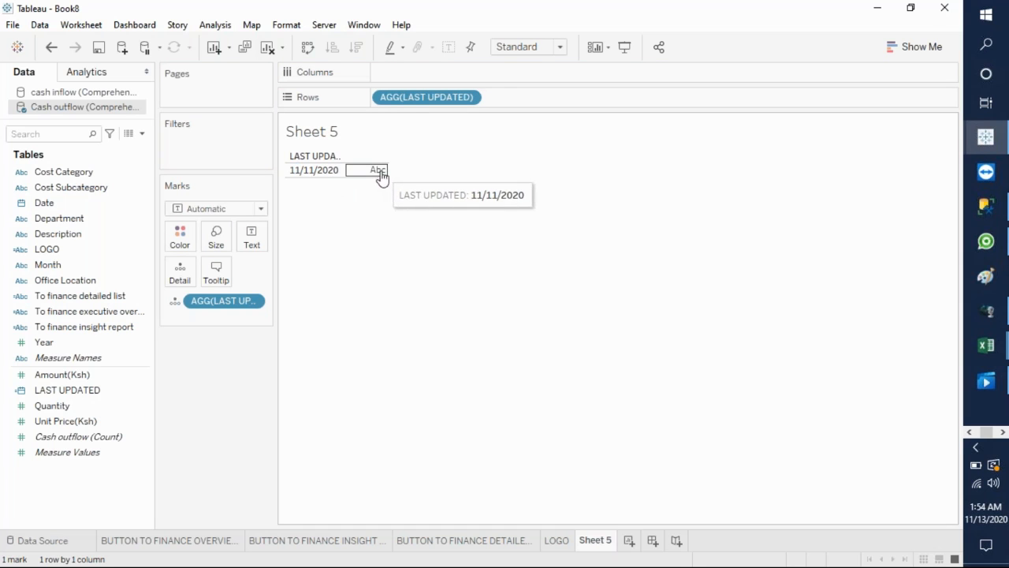
# Step: Hide the field labels for rows and increase the height of the date row
pyautogui.rightClick(328, 162)
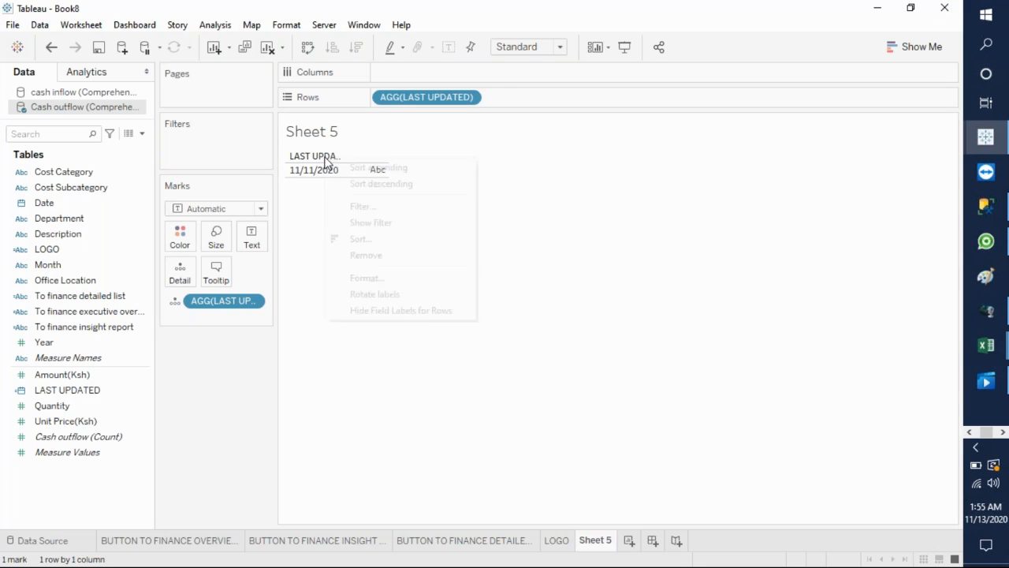
pyautogui.click(384, 312)
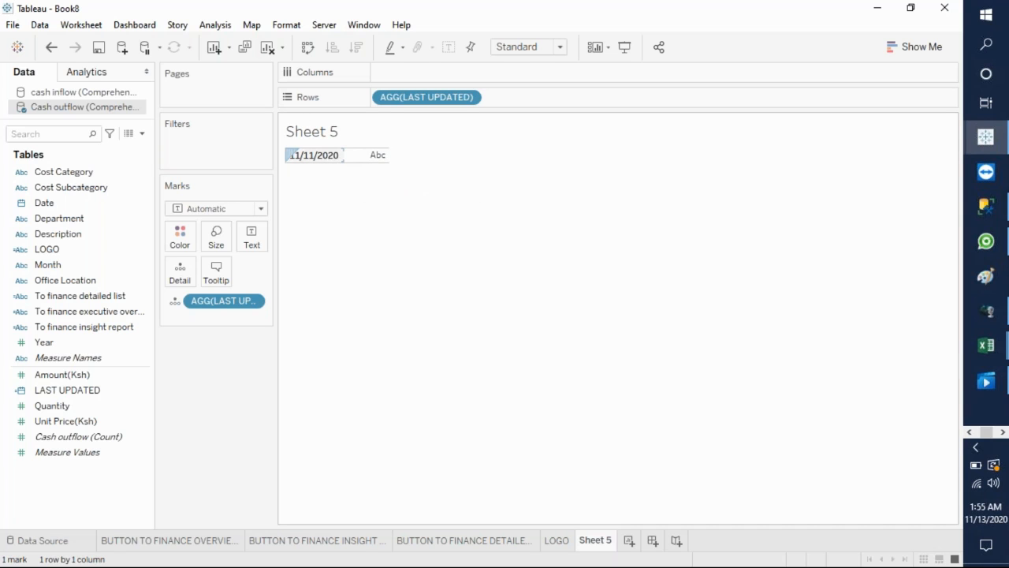
pyautogui.moveTo(342, 163); pyautogui.dragTo(345, 203)
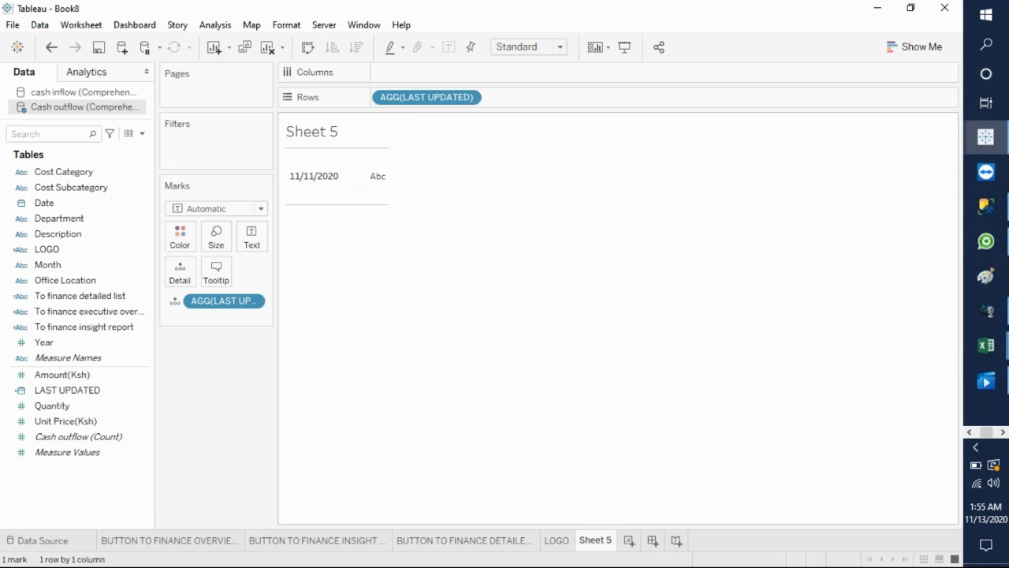
pyautogui.click(374, 186)
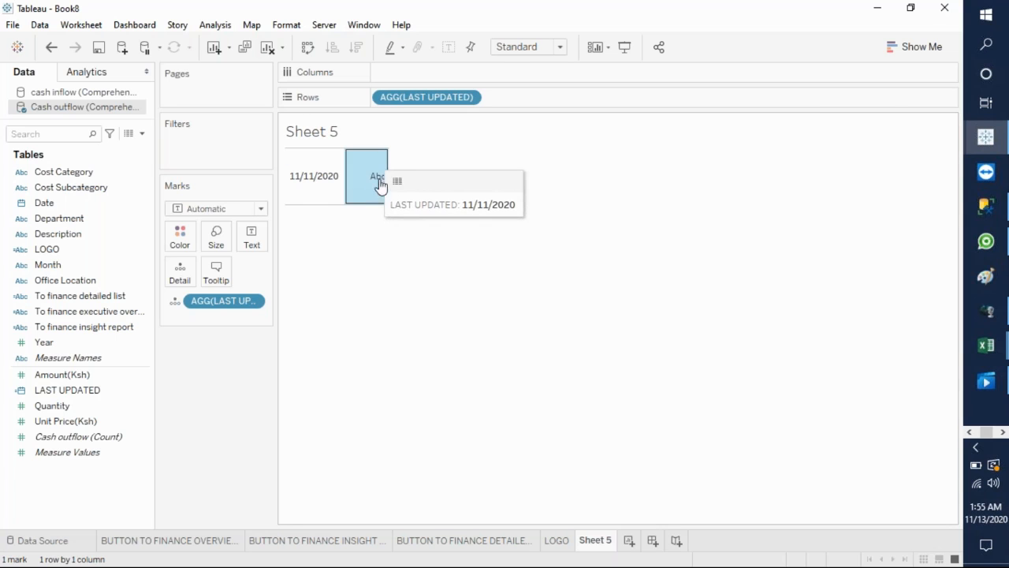
pyautogui.click(382, 245)
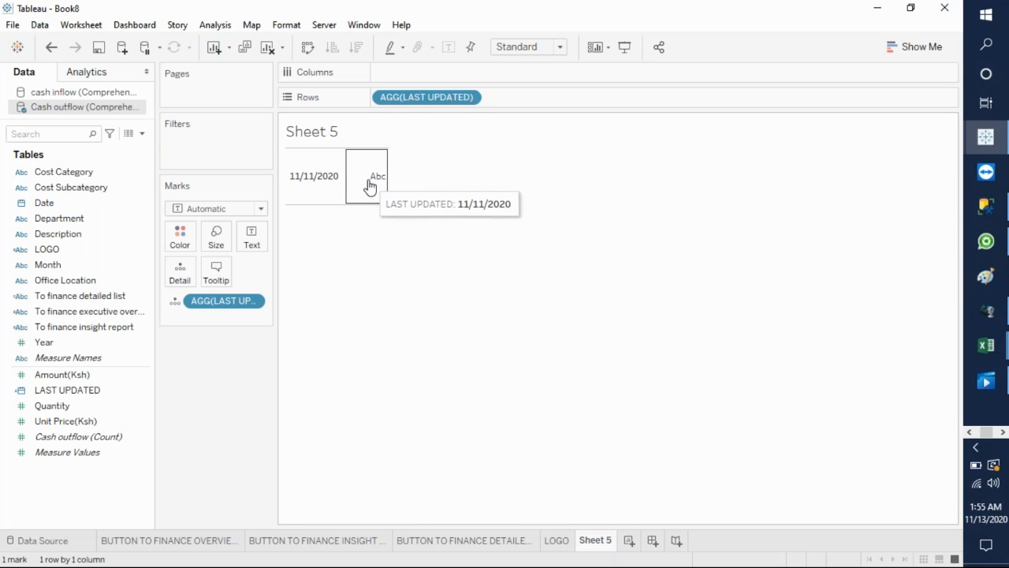
# Step: Change the mark type to Shape and assign the first clock image from the time shape palette
pyautogui.click(261, 208)
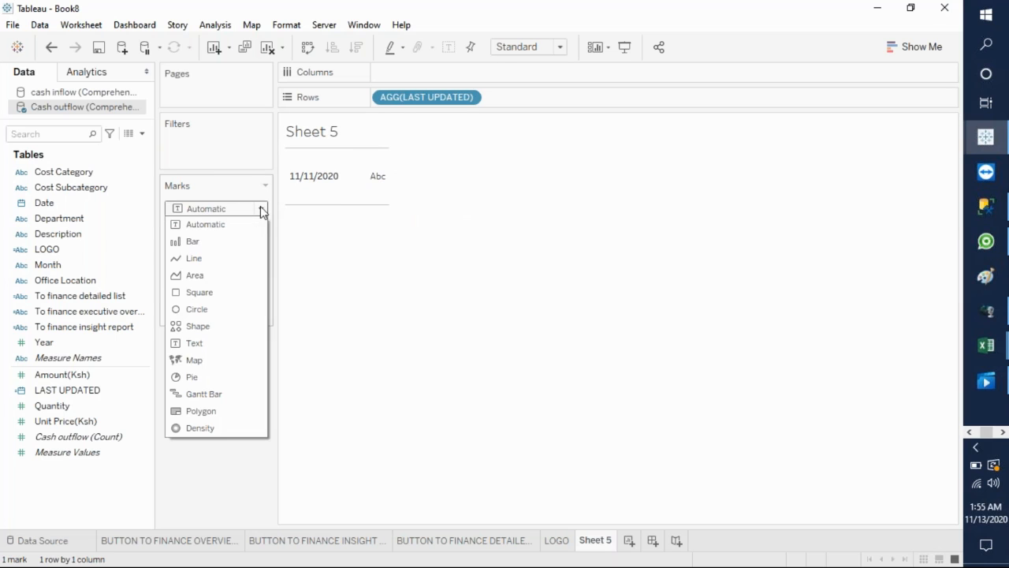
pyautogui.click(211, 332)
pyautogui.click(247, 284)
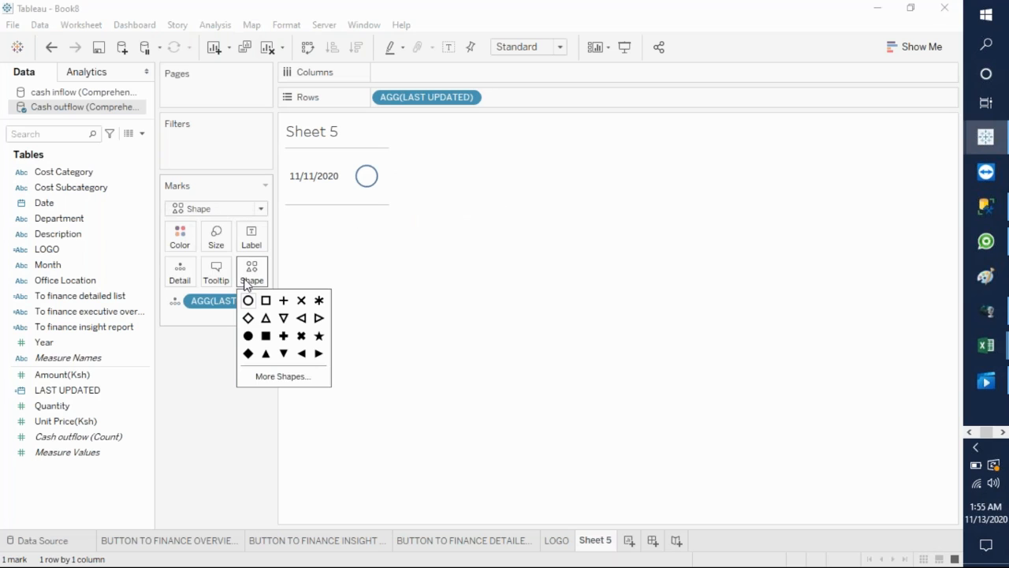
pyautogui.click(273, 376)
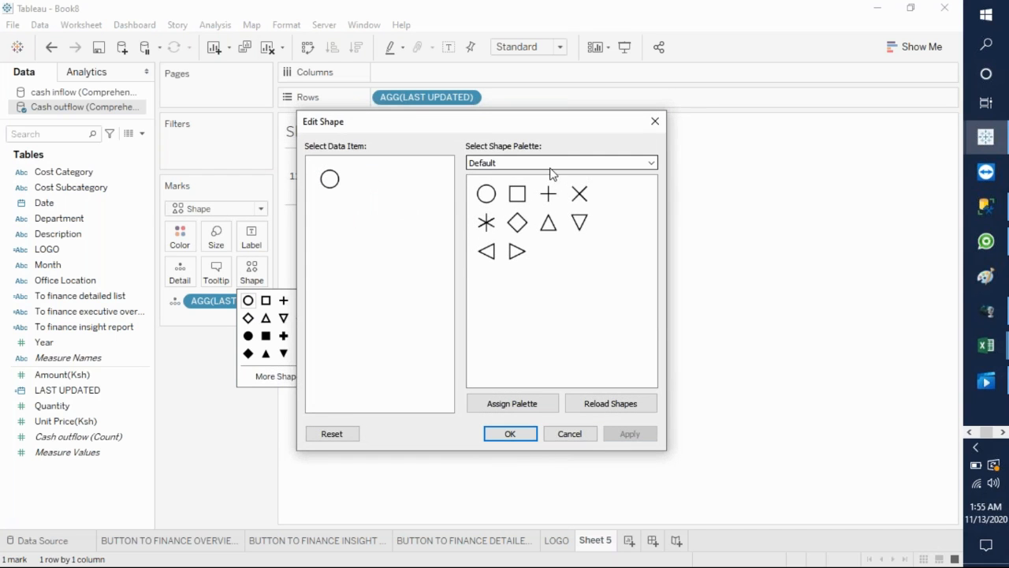
pyautogui.click(551, 167)
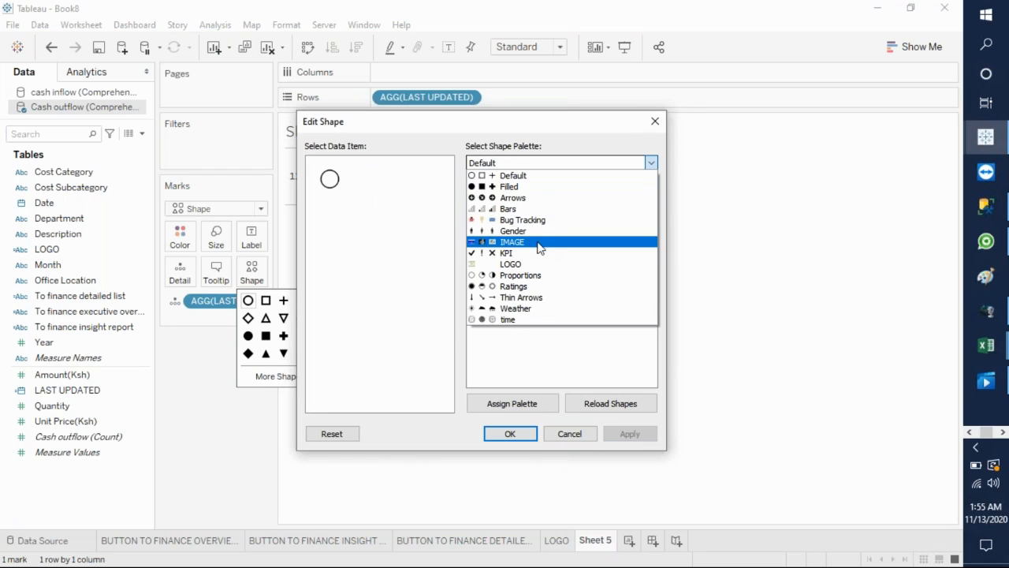
pyautogui.click(520, 320)
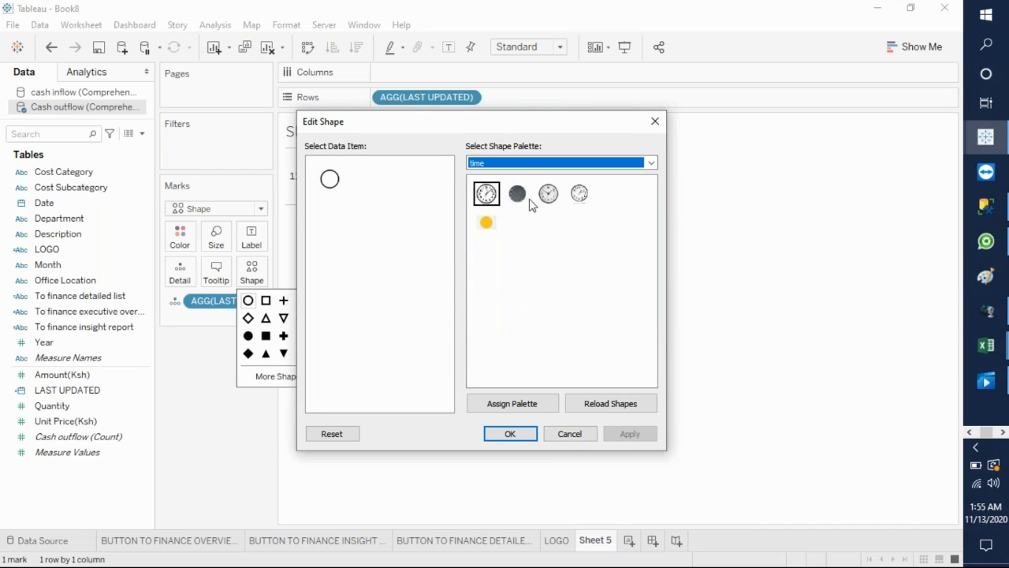
pyautogui.click(485, 193)
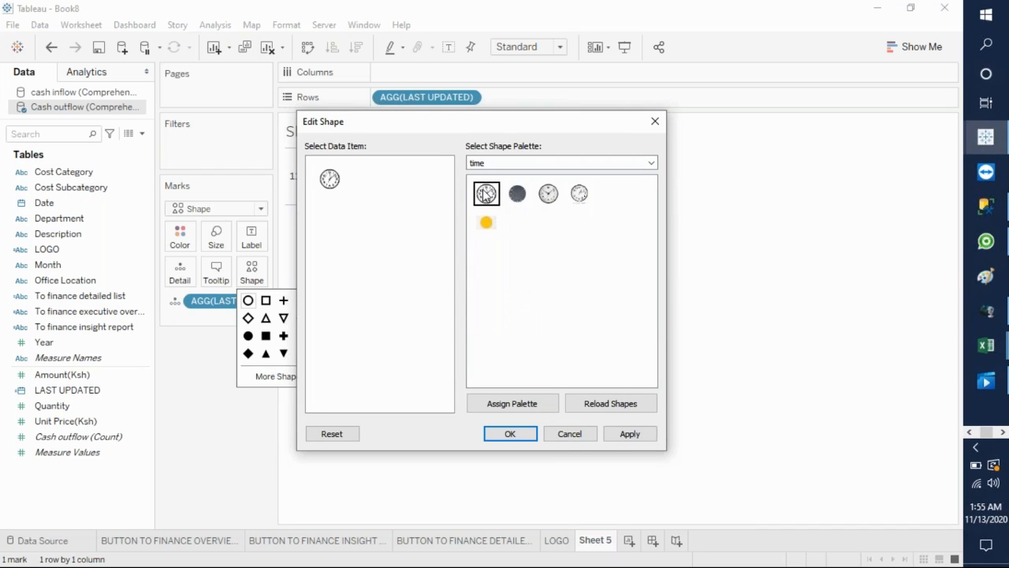
pyautogui.click(621, 438)
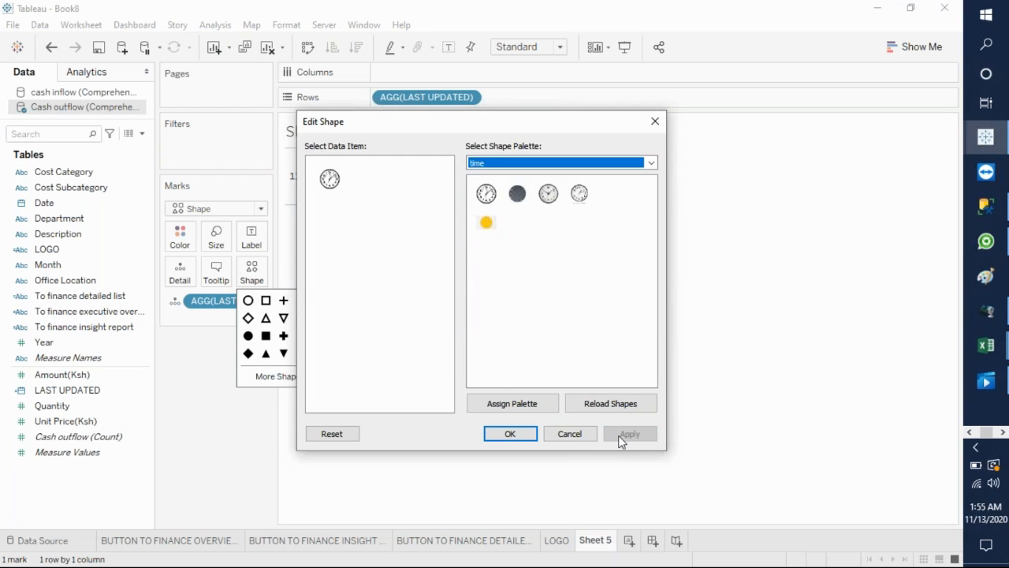
pyautogui.click(518, 434)
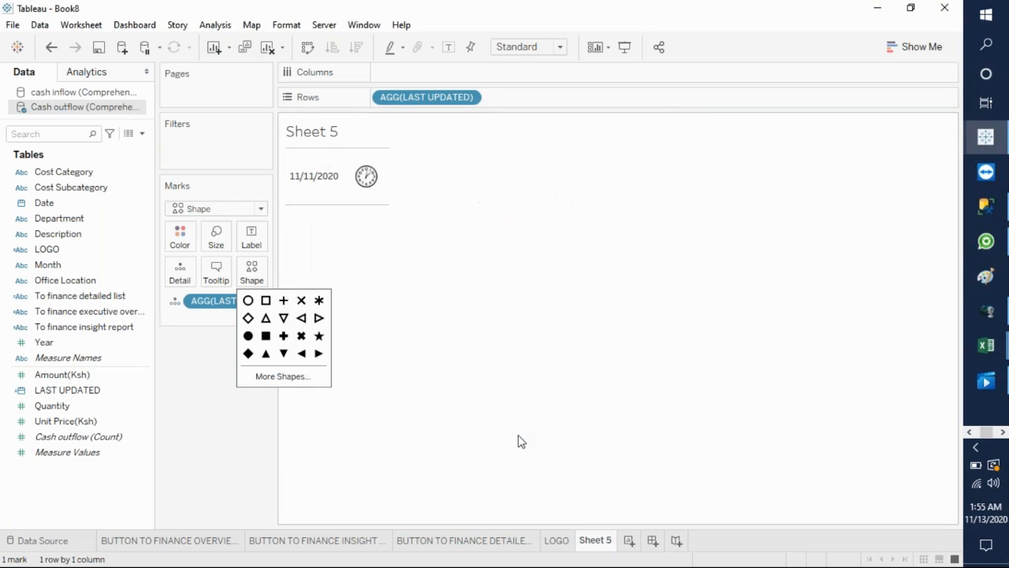
pyautogui.moveTo(366, 179)
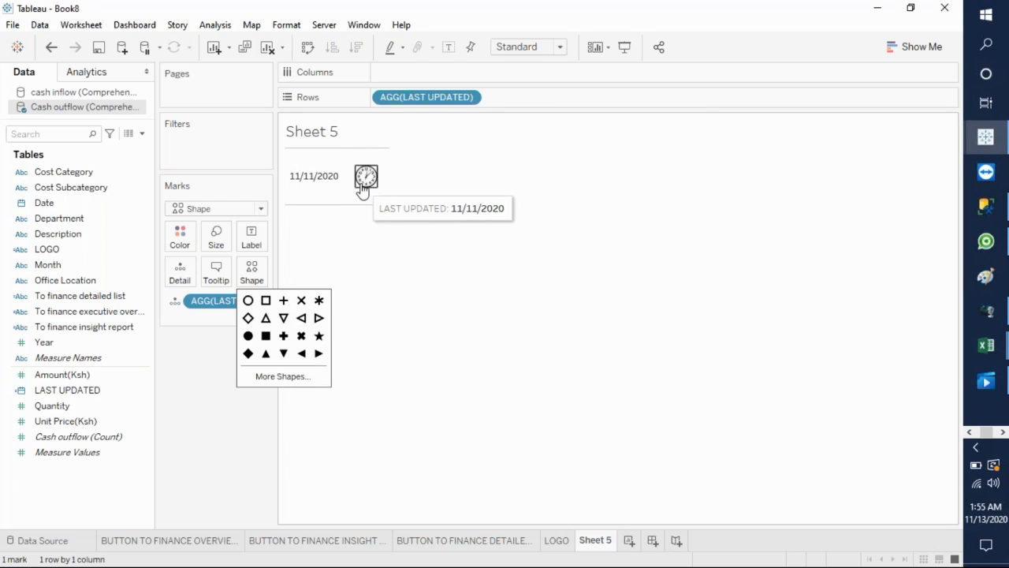
pyautogui.click(402, 226)
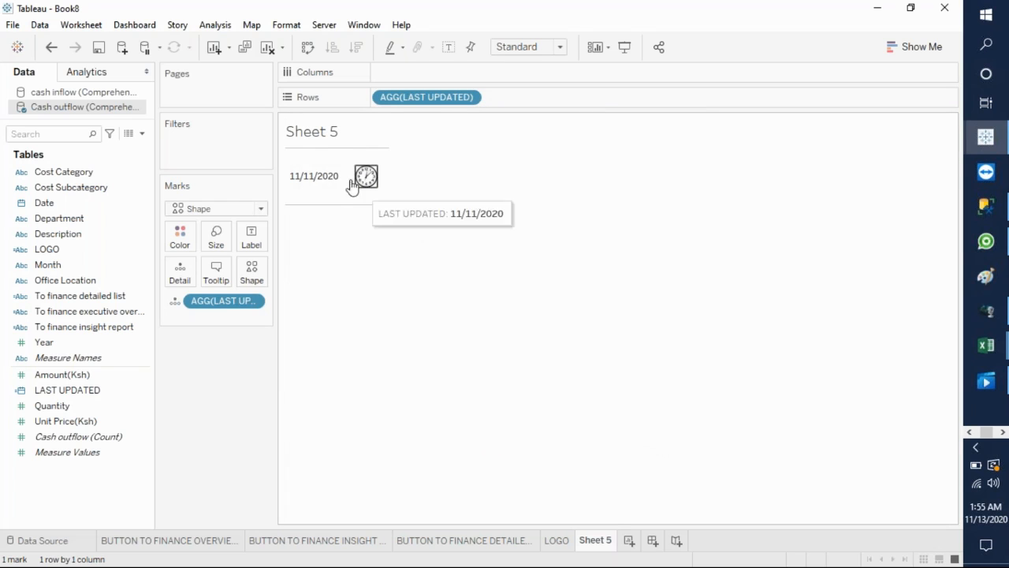
# Step: Format the sheet borders so the row divider for the pane is None
pyautogui.rightClick(338, 176)
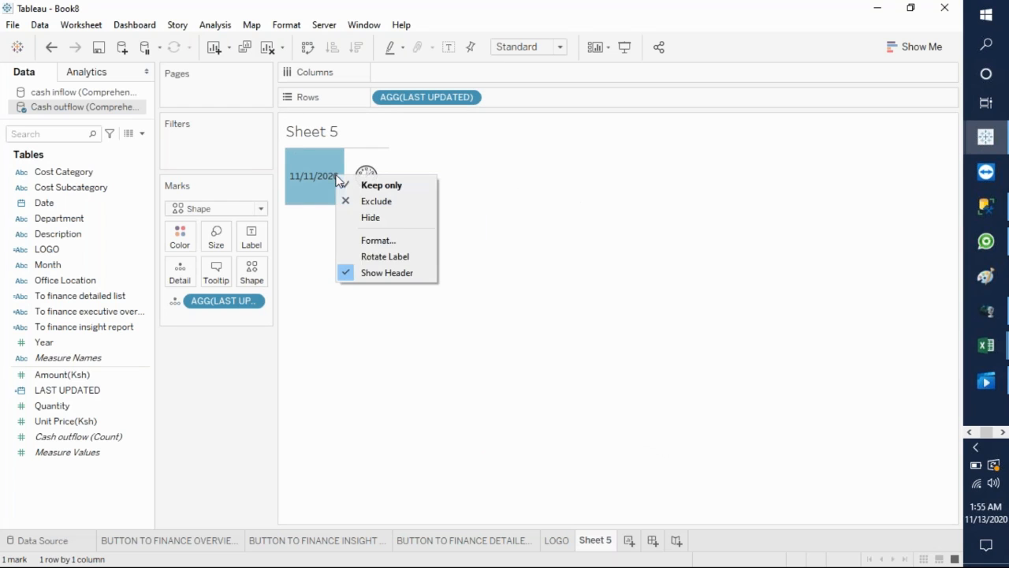
pyautogui.click(376, 240)
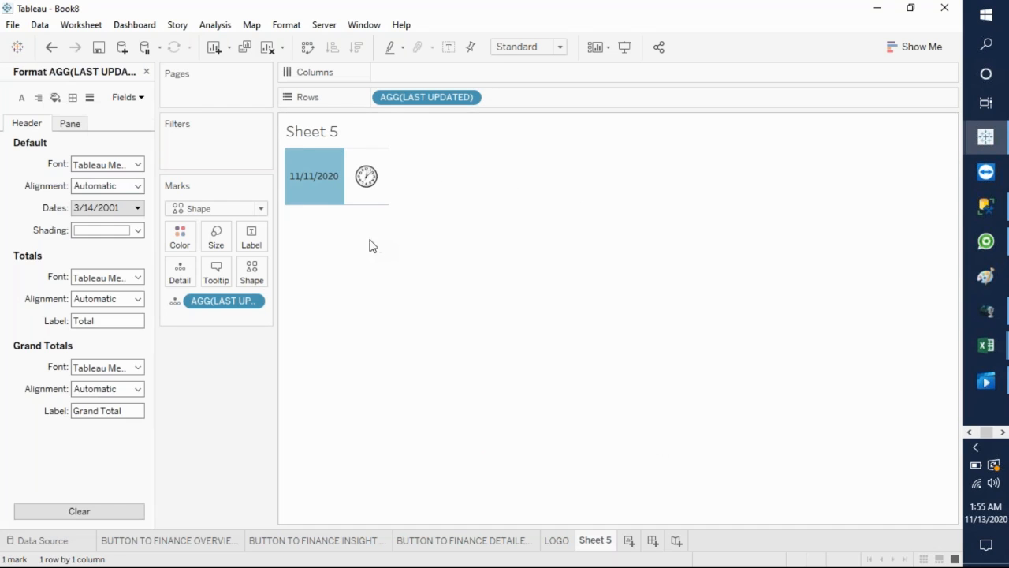
pyautogui.click(71, 99)
pyautogui.click(124, 394)
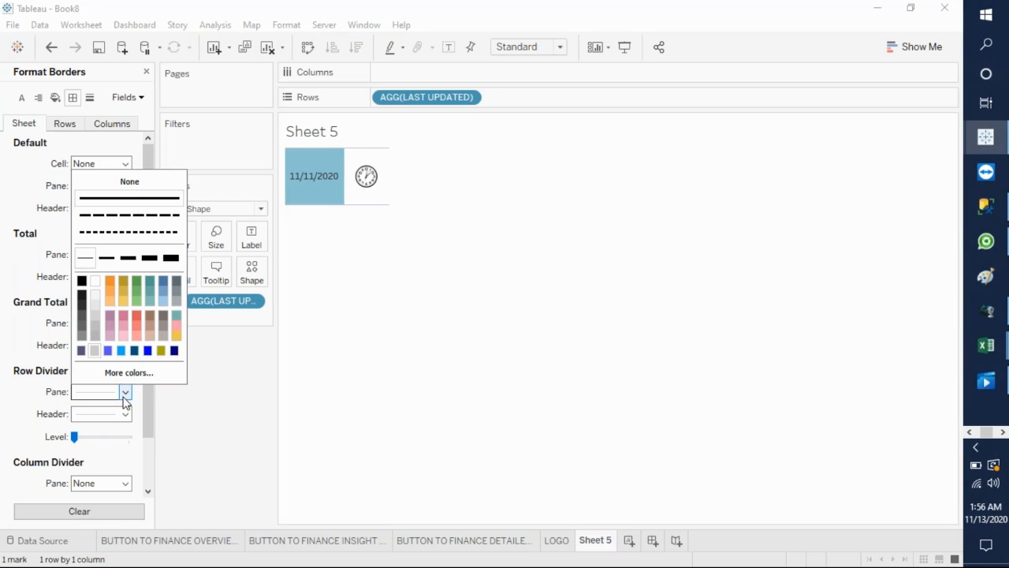
pyautogui.click(134, 182)
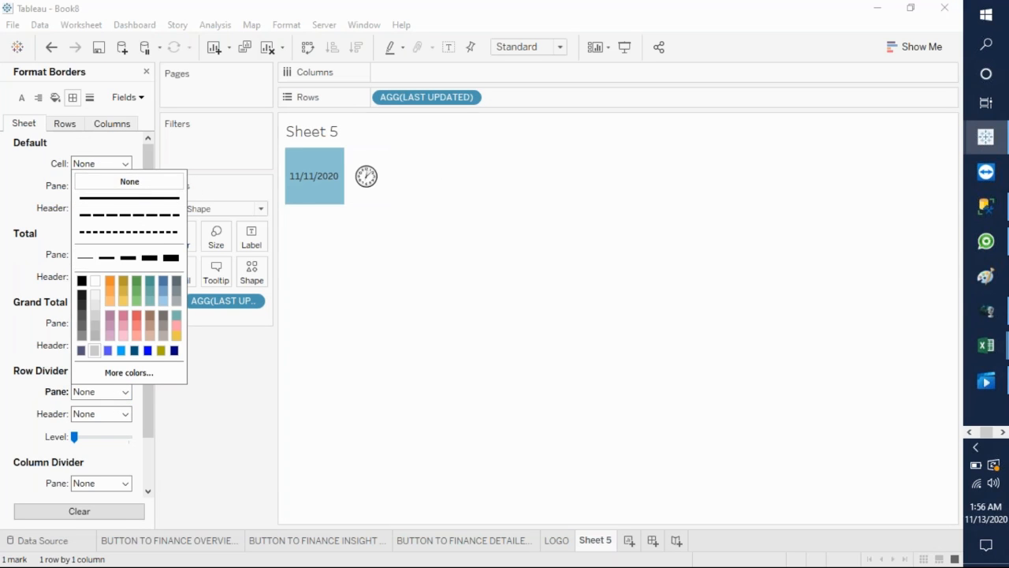
# Step: Enlarge the clock mark slightly and hide the worksheet title
pyautogui.click(216, 237)
pyautogui.moveTo(246, 278); pyautogui.dragTo(268, 279)
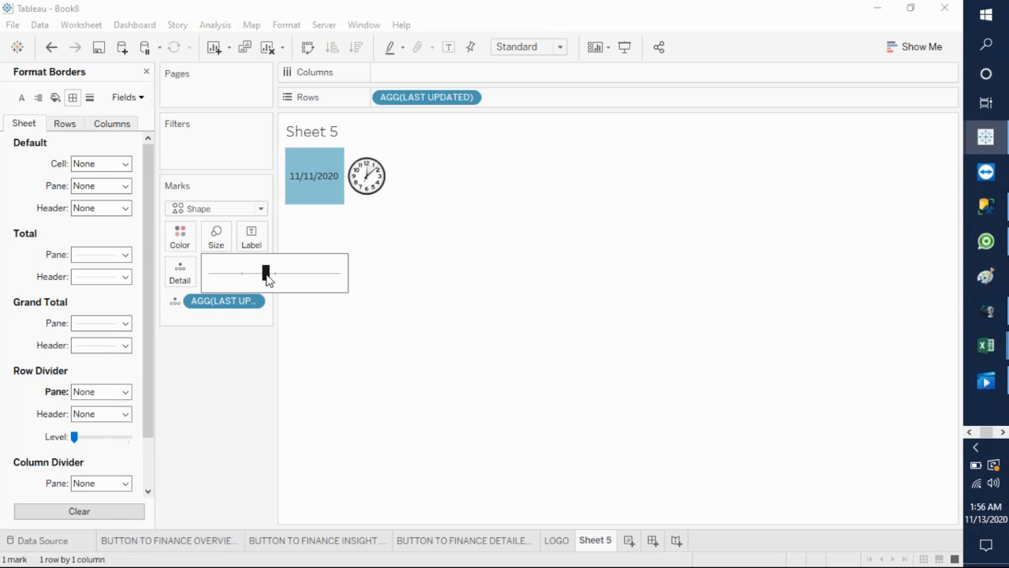
pyautogui.click(352, 231)
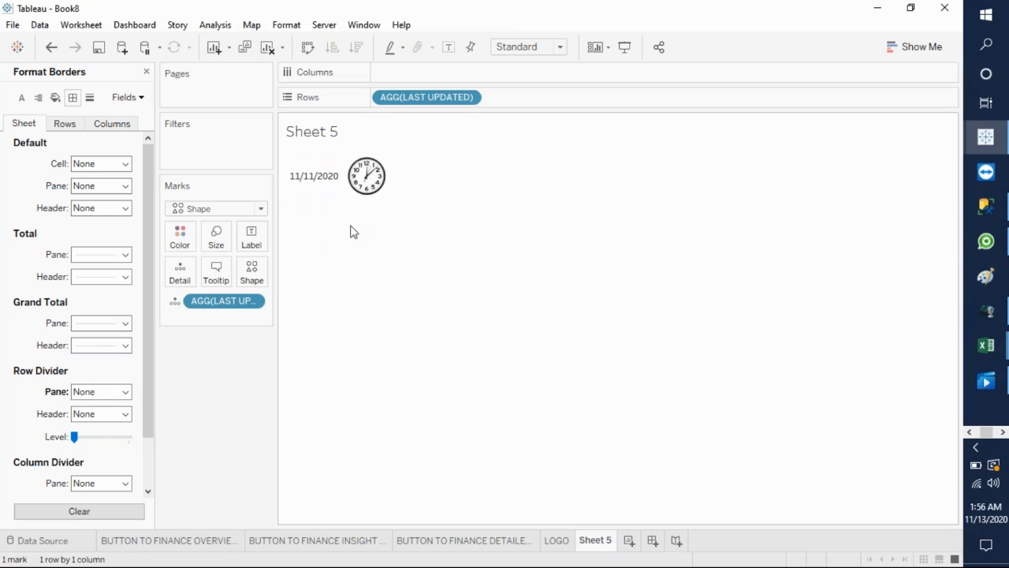
pyautogui.rightClick(332, 135)
pyautogui.click(375, 173)
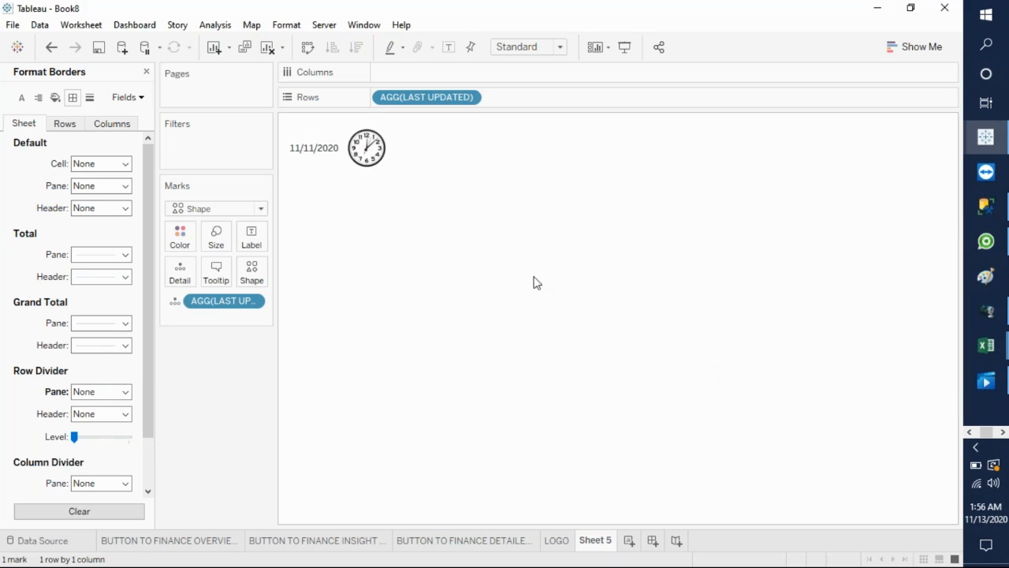
pyautogui.moveTo(369, 174)
# Step: Rename Sheet 5 as TIME
pyautogui.rightClick(595, 543)
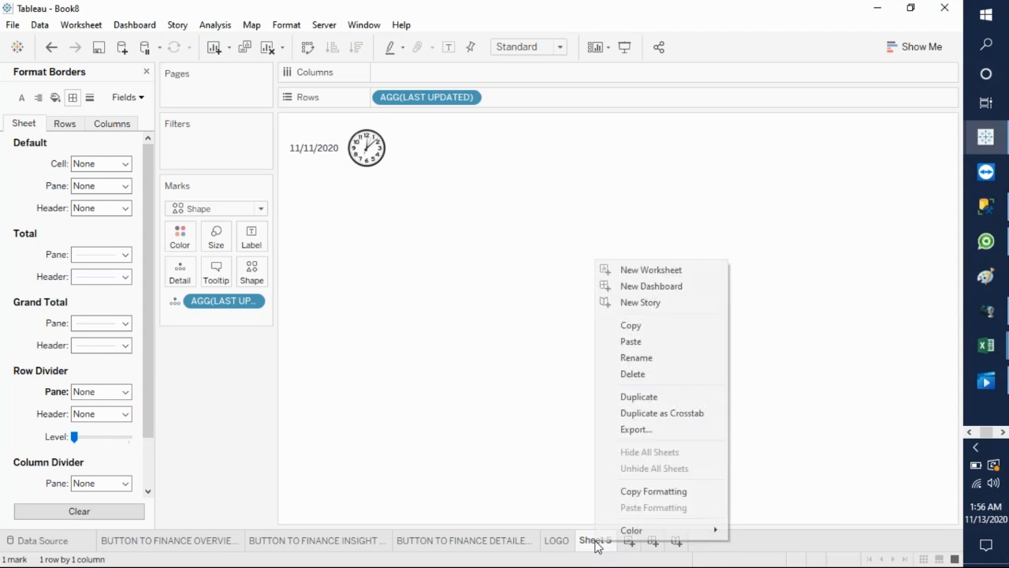
pyautogui.click(652, 357)
pyautogui.write('TIME')
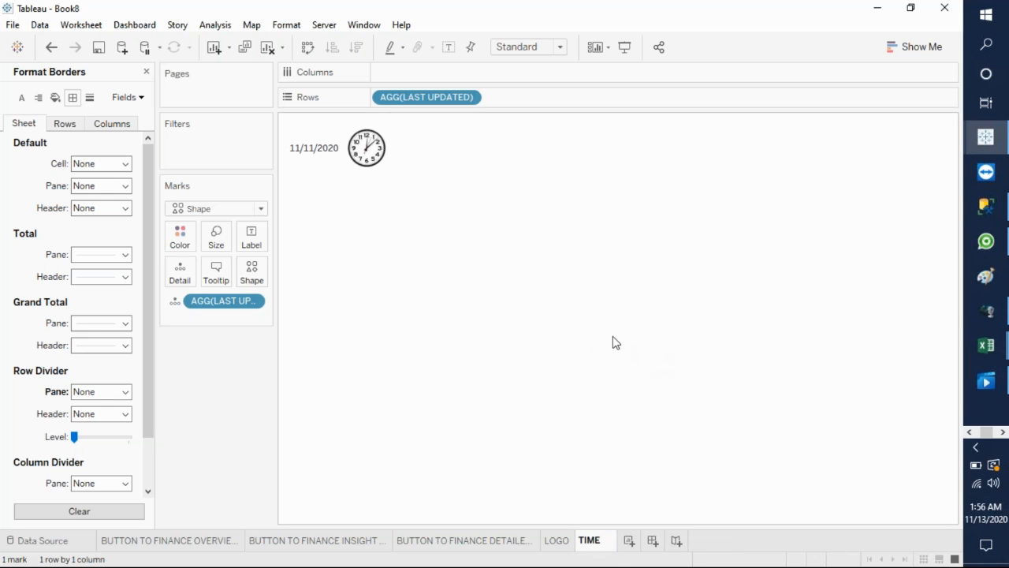
pyautogui.click(615, 342)
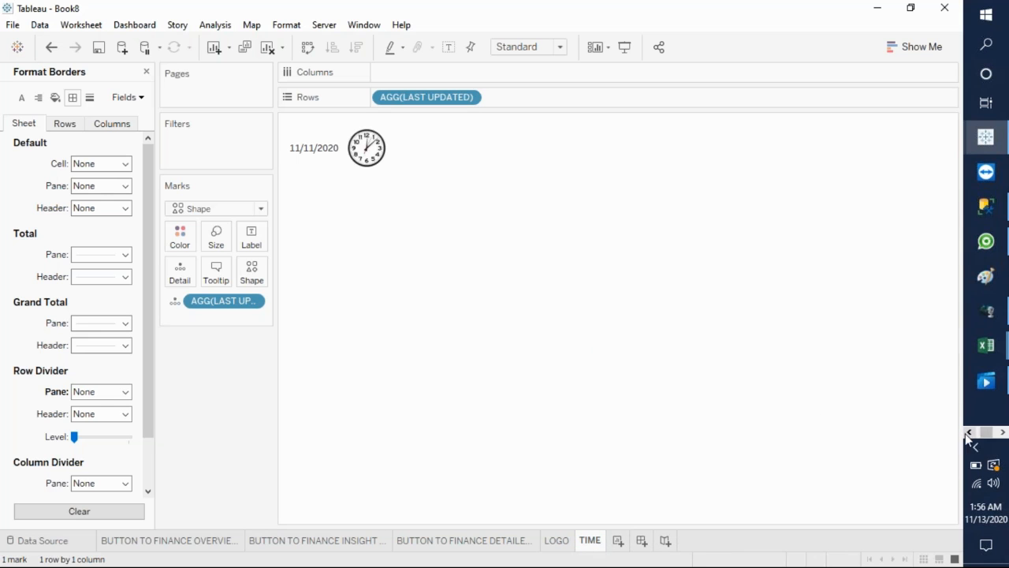
# Step: Review the main page requirements slide in the Tableau work PPT presentation in PowerPoint and return to Tableau
pyautogui.click(1003, 432)
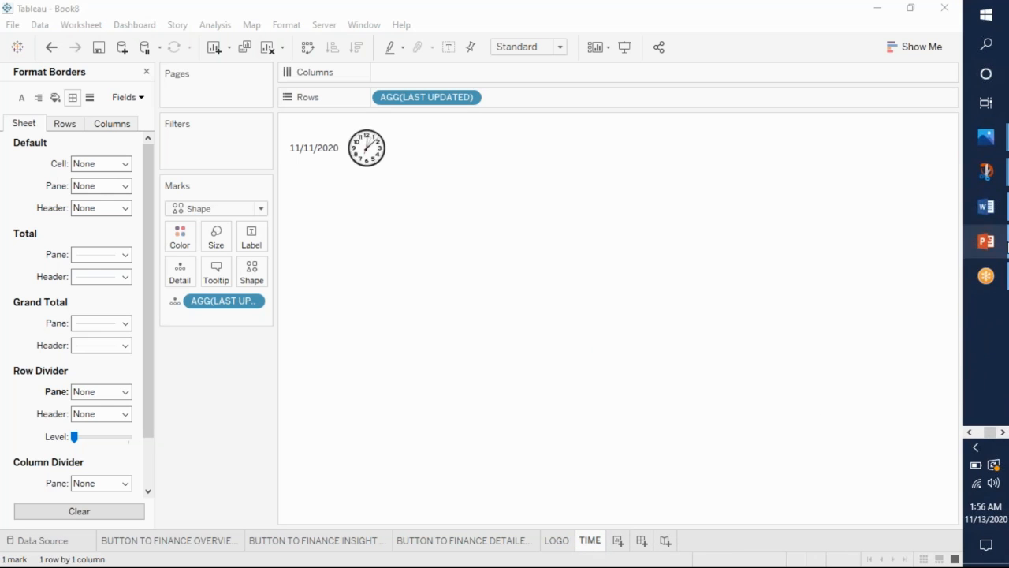
pyautogui.moveTo(985, 240)
pyautogui.click(892, 222)
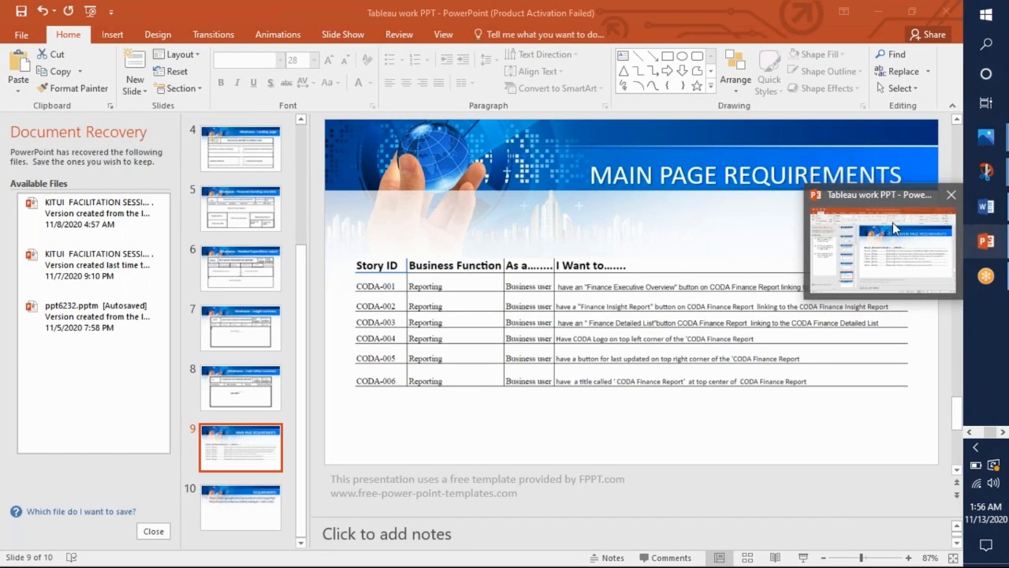
pyautogui.hotkey('alt', 'Tab')
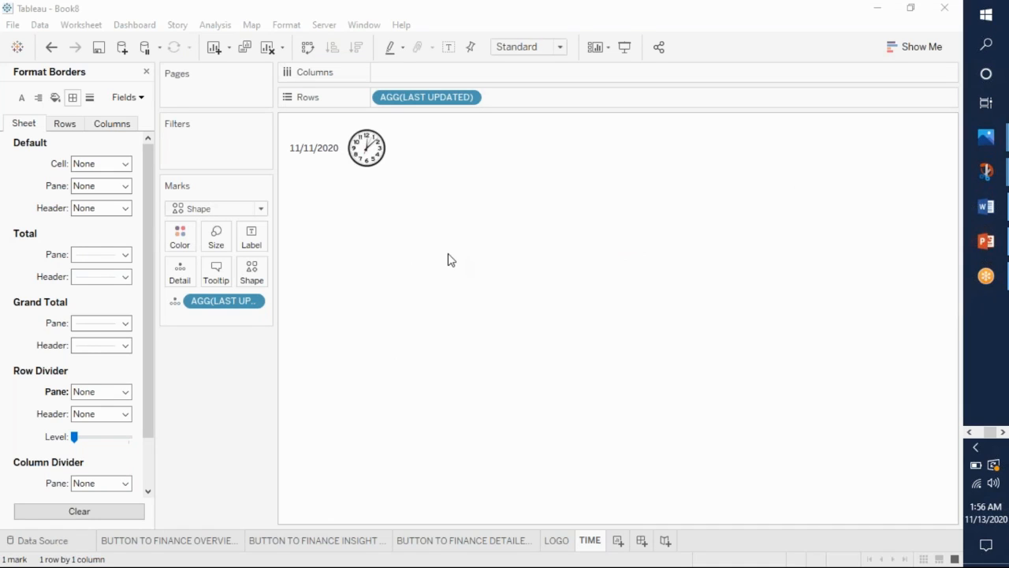
# Step: Close the border formatting, create a new dashboard and place a tiled horizontal container in it
pyautogui.click(146, 73)
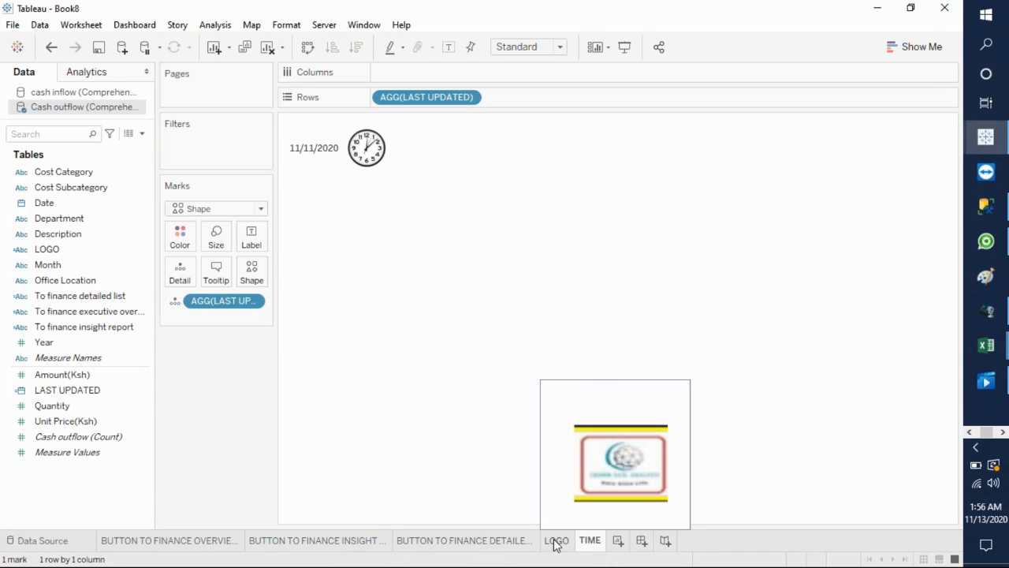
pyautogui.click(641, 541)
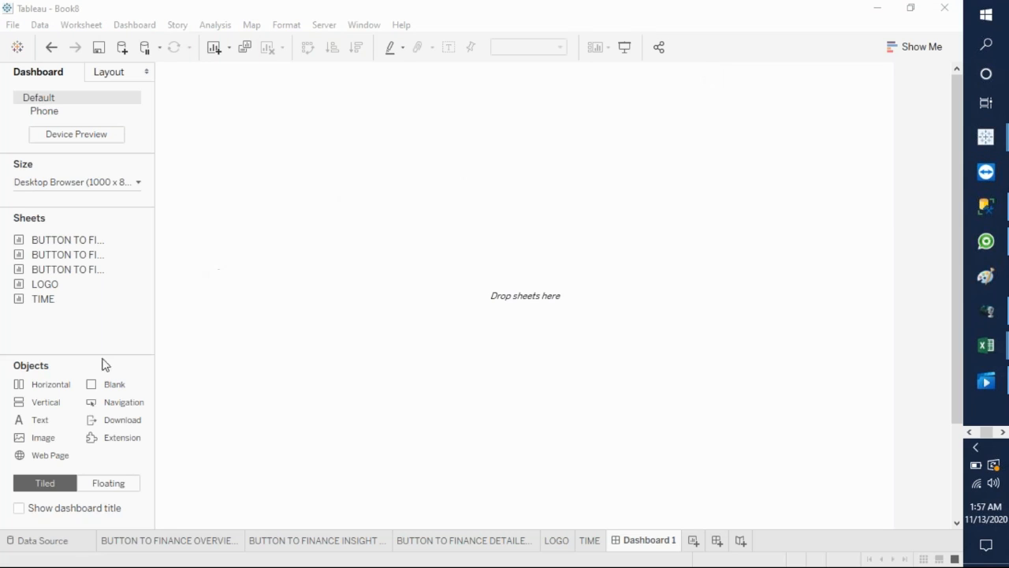
pyautogui.moveTo(54, 388); pyautogui.dragTo(386, 304)
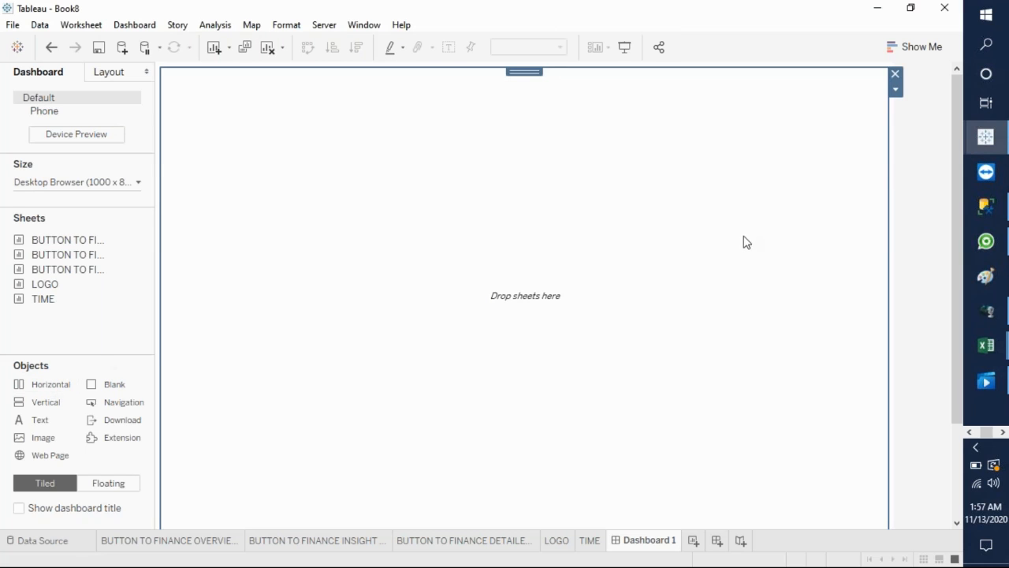
# Step: Switch to the tableau one on one workbook to examine its main page dashboard layout as a reference
pyautogui.moveTo(992, 139)
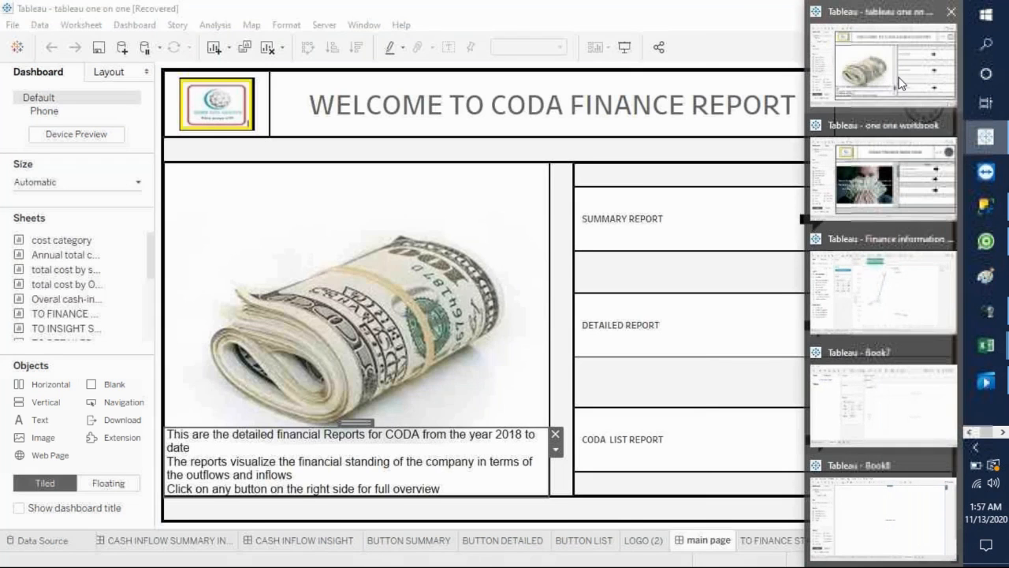
pyautogui.click(901, 83)
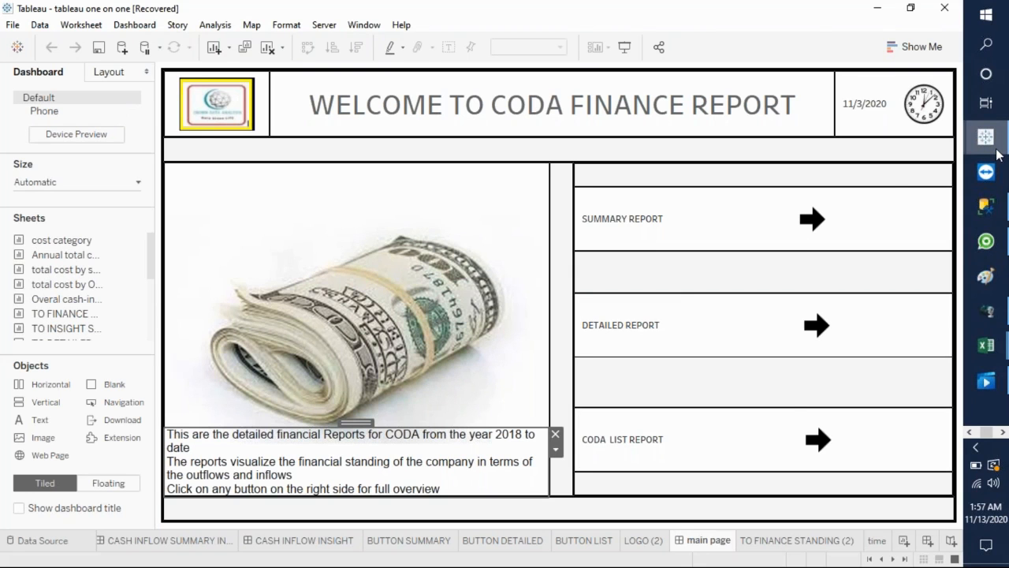
# Step: Switch to the Book8 workbook and place a Blank object on the empty Dashboard 1
pyautogui.moveTo(997, 151)
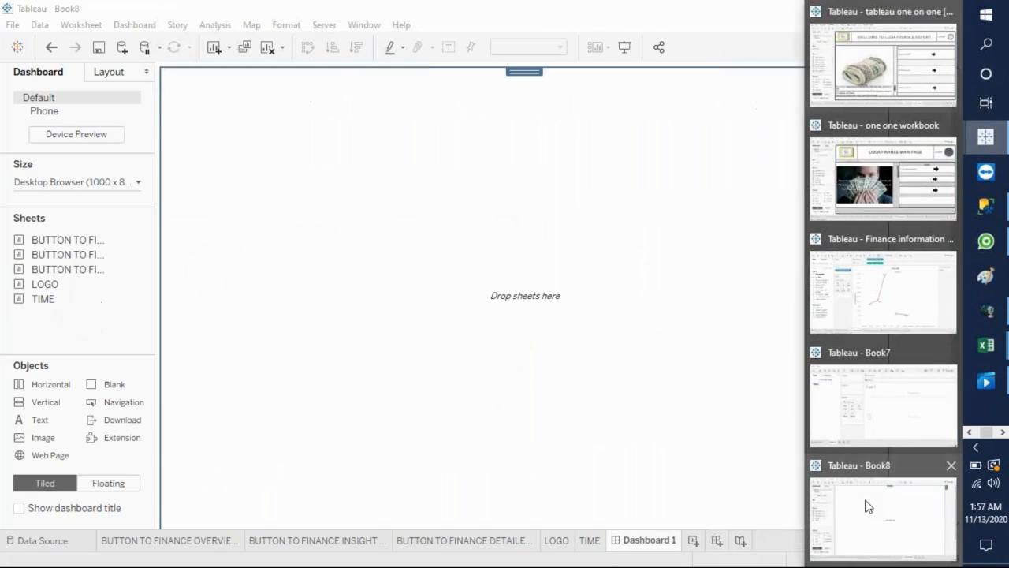
pyautogui.click(867, 506)
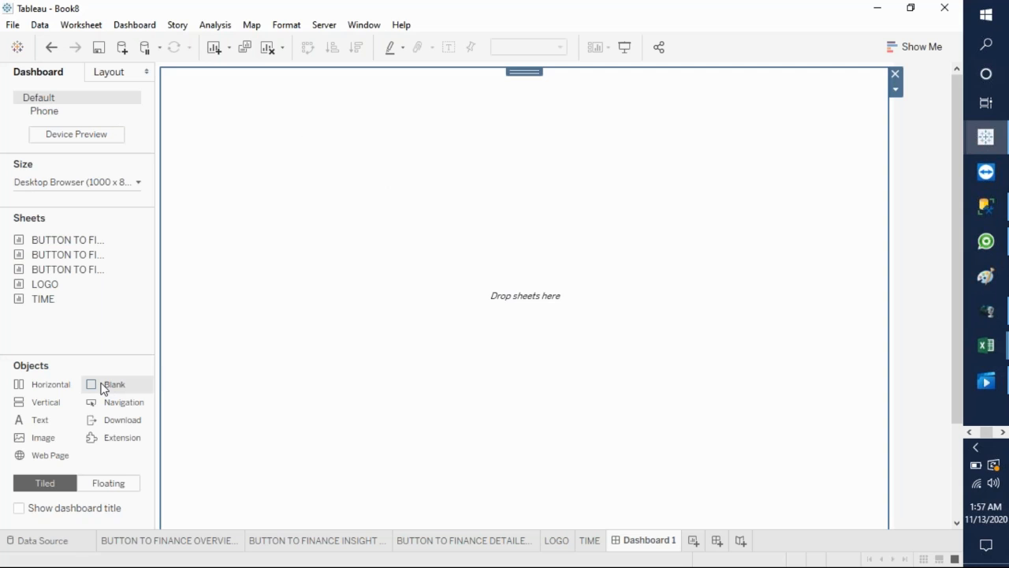
pyautogui.moveTo(103, 386); pyautogui.dragTo(444, 284)
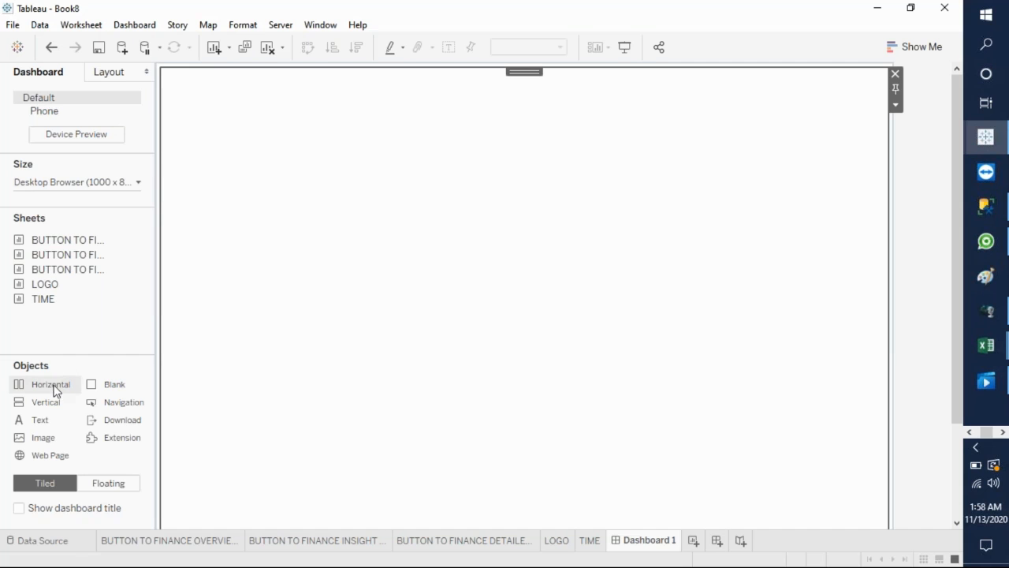
# Step: Stack four full-width horizontal containers above the blank object, keeping the first two as short rows
pyautogui.moveTo(56, 390); pyautogui.dragTo(435, 76)
pyautogui.moveTo(466, 356); pyautogui.dragTo(452, 160)
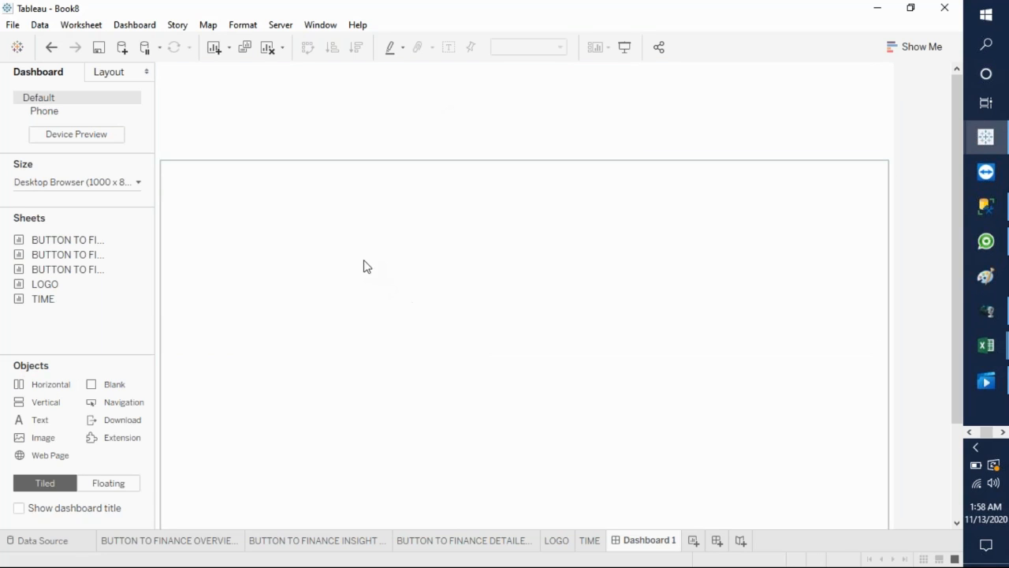
pyautogui.moveTo(47, 384); pyautogui.dragTo(448, 175)
pyautogui.moveTo(450, 405); pyautogui.dragTo(434, 246)
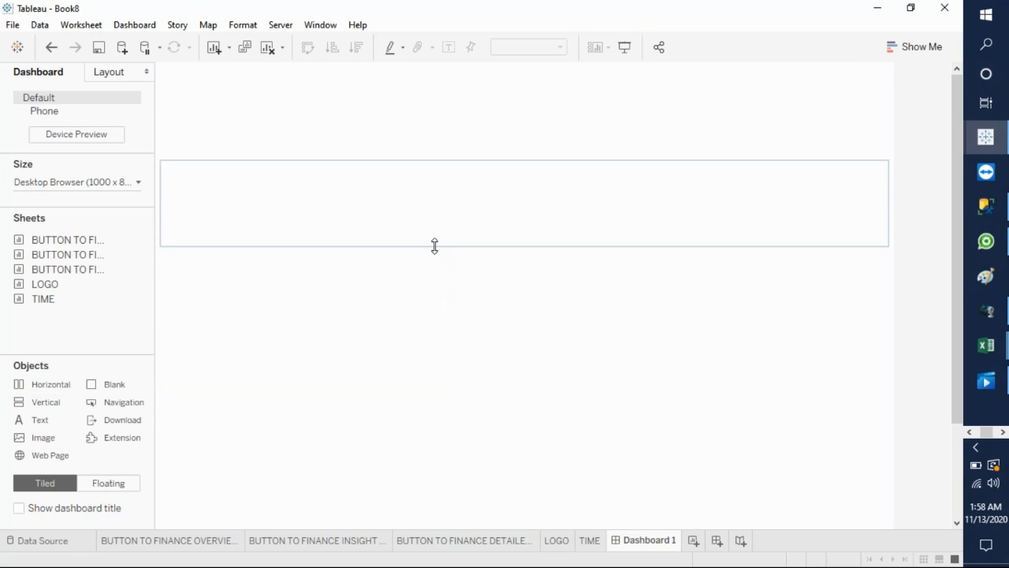
pyautogui.moveTo(38, 383); pyautogui.dragTo(439, 241)
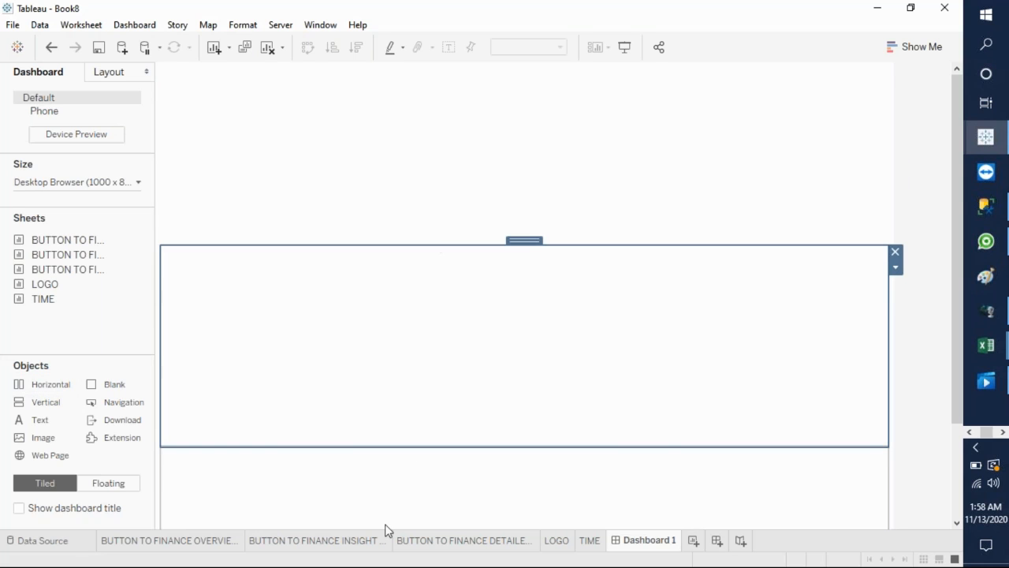
pyautogui.moveTo(48, 388); pyautogui.dragTo(398, 465)
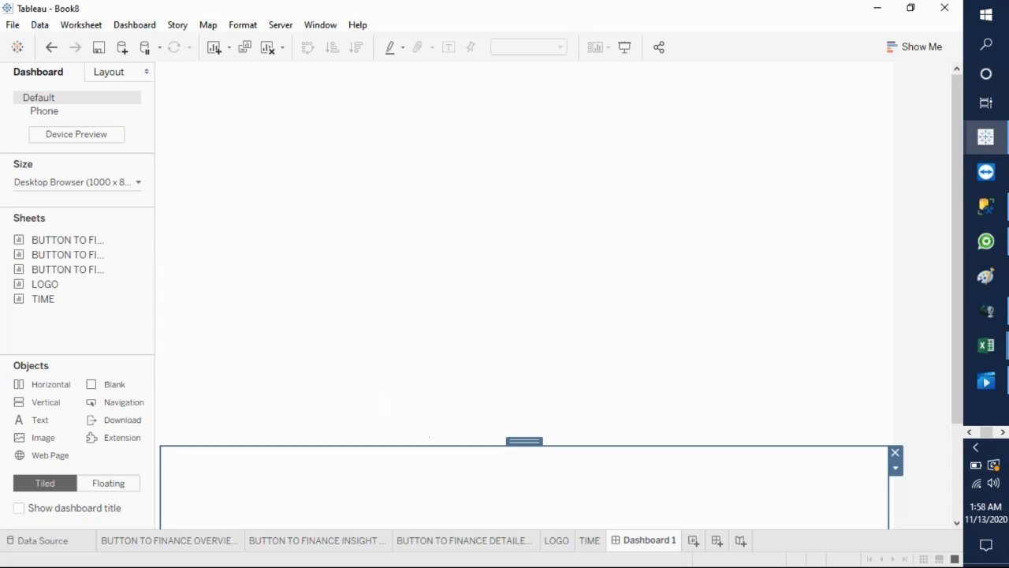
# Step: Remove the blank object underneath the stacked containers
pyautogui.moveTo(955, 306); pyautogui.dragTo(957, 392)
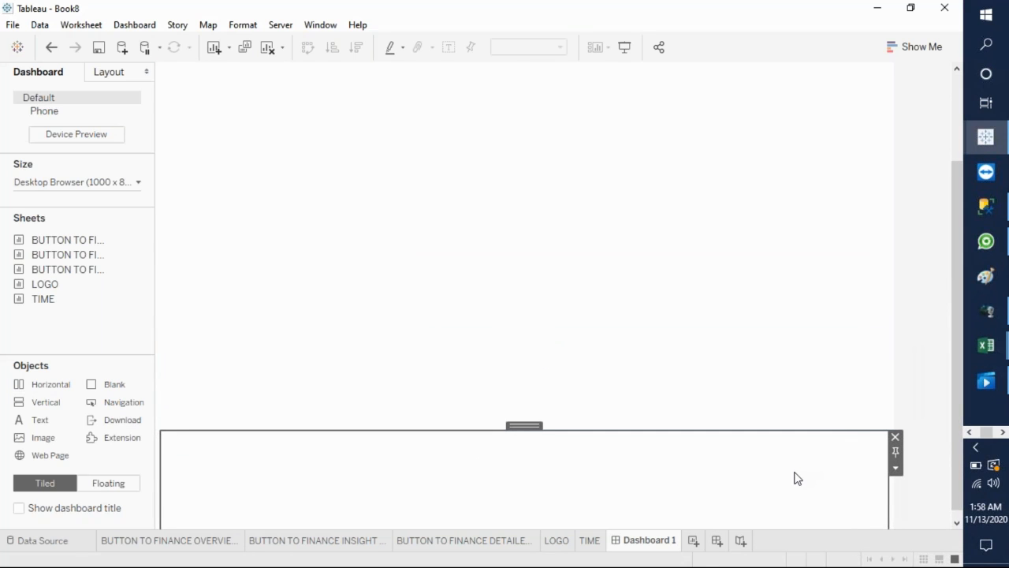
pyautogui.click(896, 439)
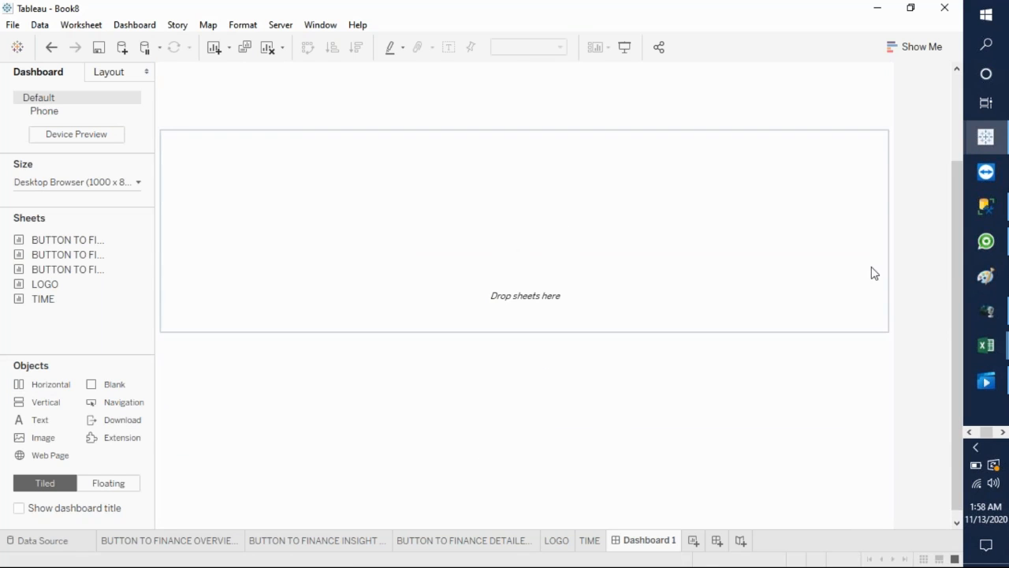
pyautogui.moveTo(958, 280); pyautogui.dragTo(962, 190)
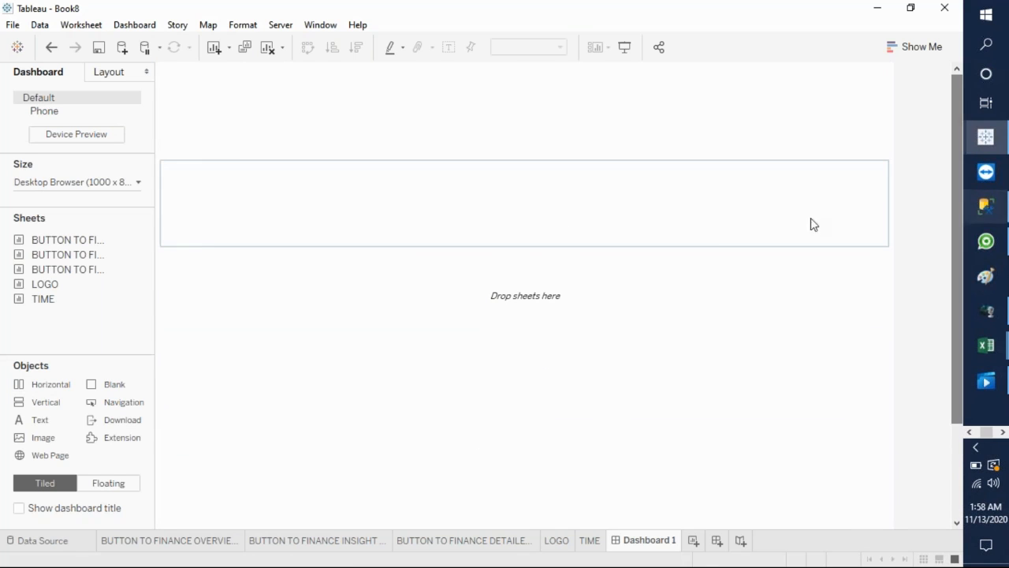
# Step: Change the dashboard size from a fixed size to Automatic
pyautogui.click(103, 184)
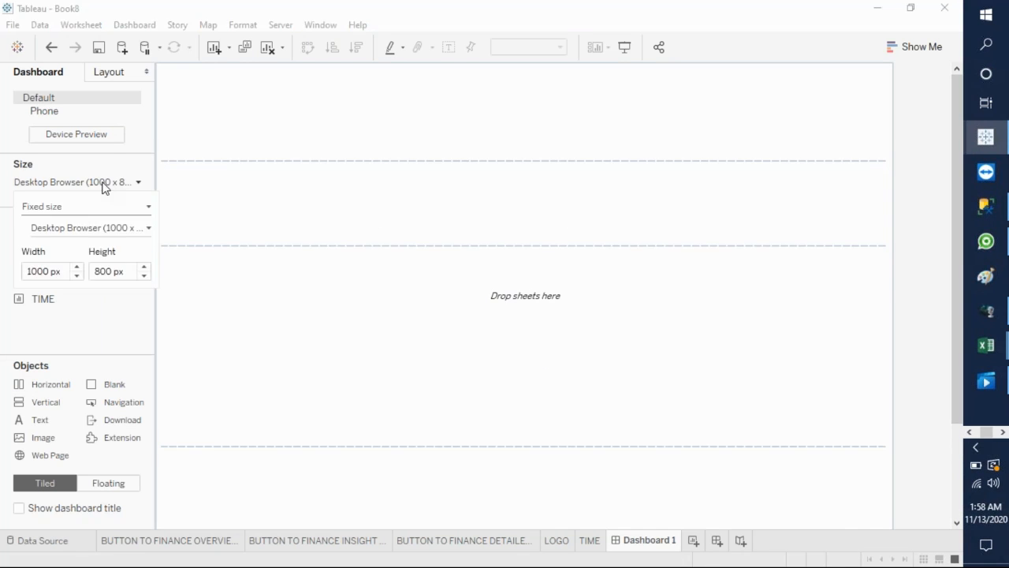
pyautogui.click(108, 218)
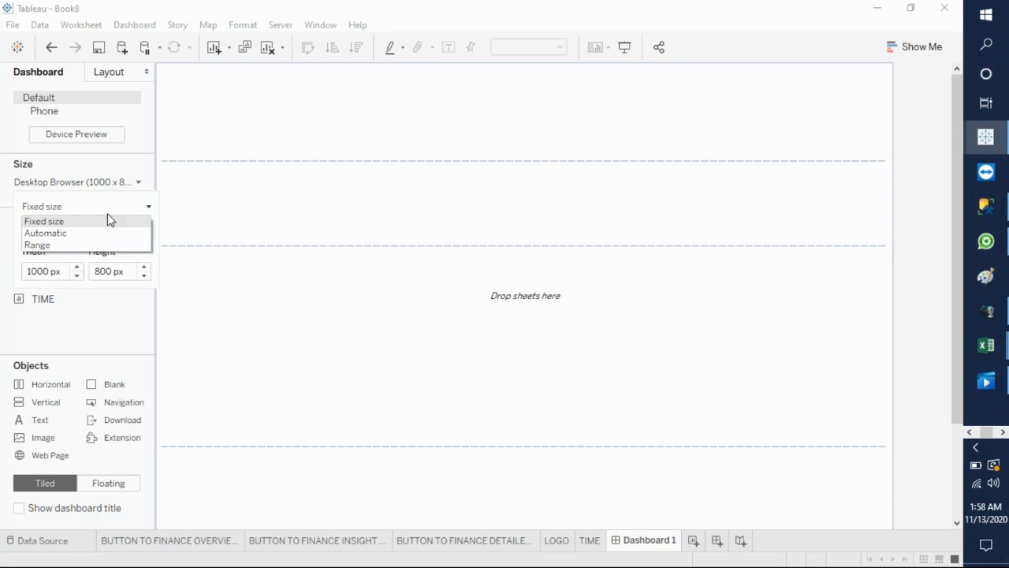
pyautogui.click(87, 234)
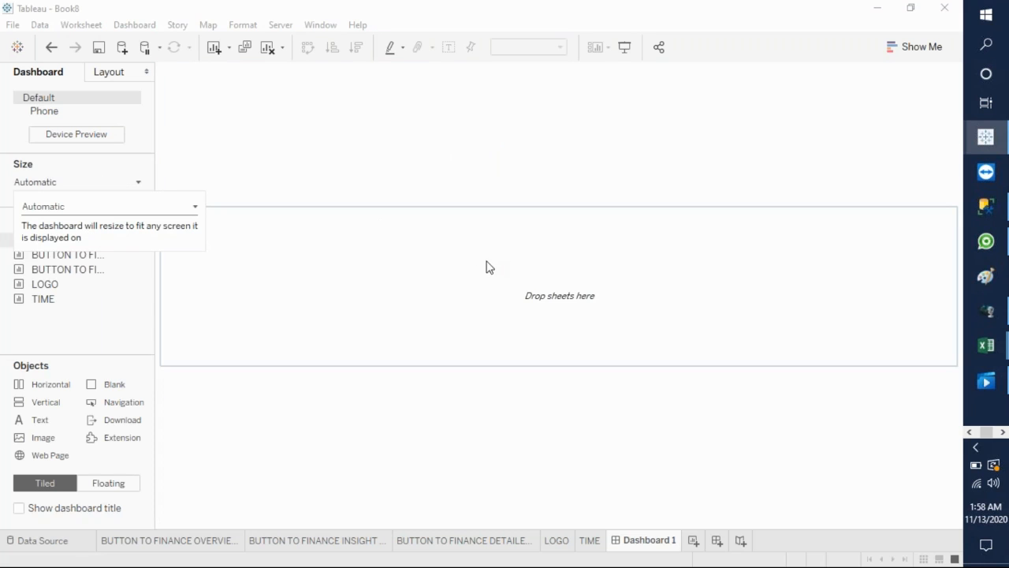
# Step: Give the first and second horizontal containers a solid border in the thinnest width
pyautogui.click(387, 117)
pyautogui.click(107, 74)
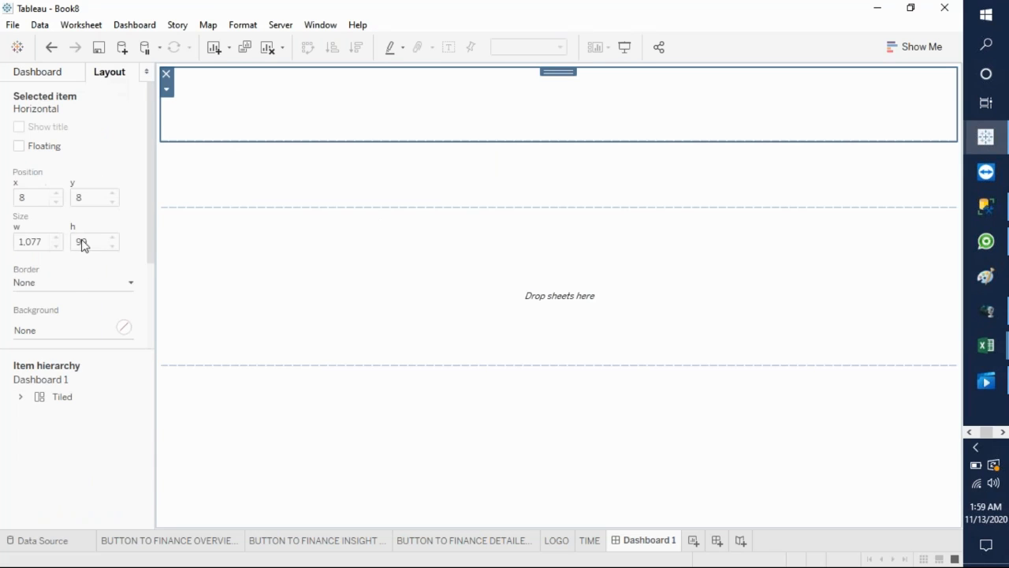
pyautogui.click(59, 293)
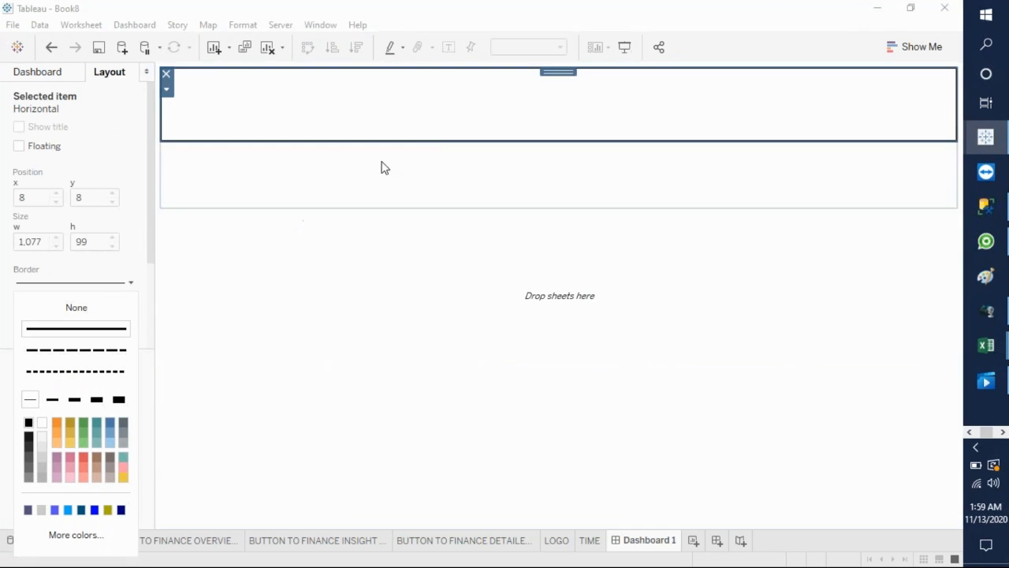
pyautogui.click(419, 178)
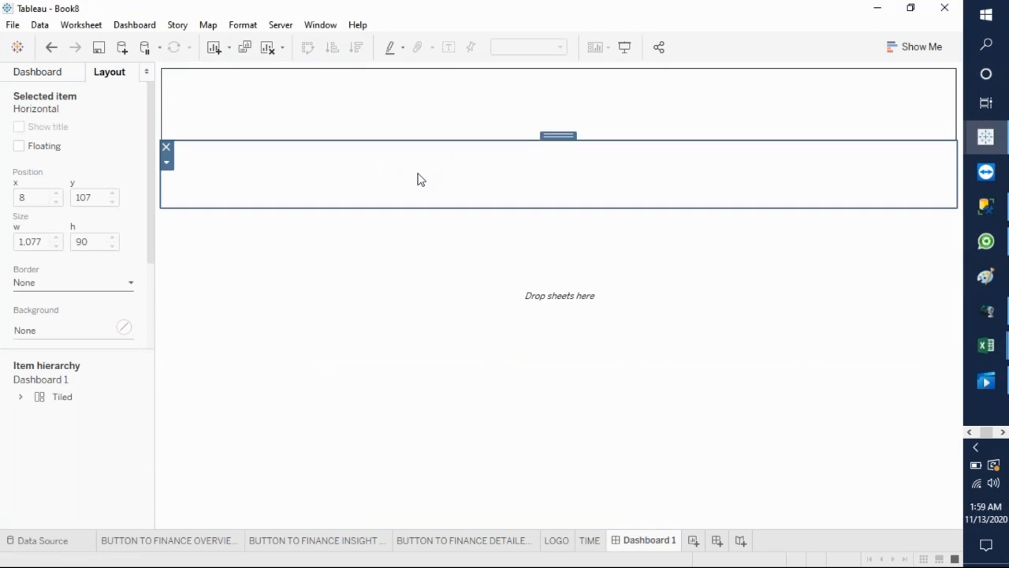
pyautogui.click(85, 288)
pyautogui.click(33, 400)
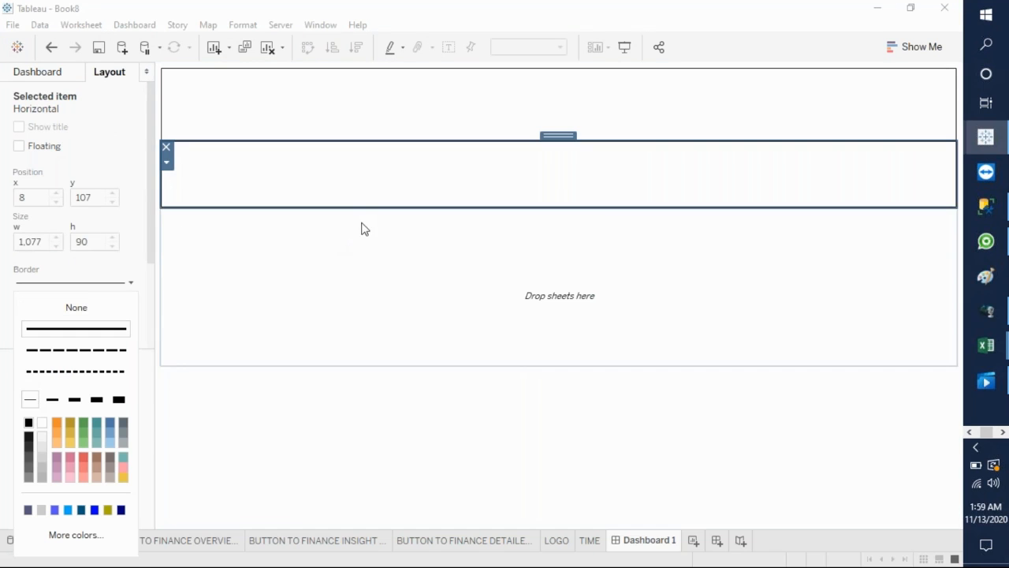
# Step: Give the third and fourth horizontal containers a solid border in the thinnest width
pyautogui.click(376, 252)
pyautogui.click(39, 286)
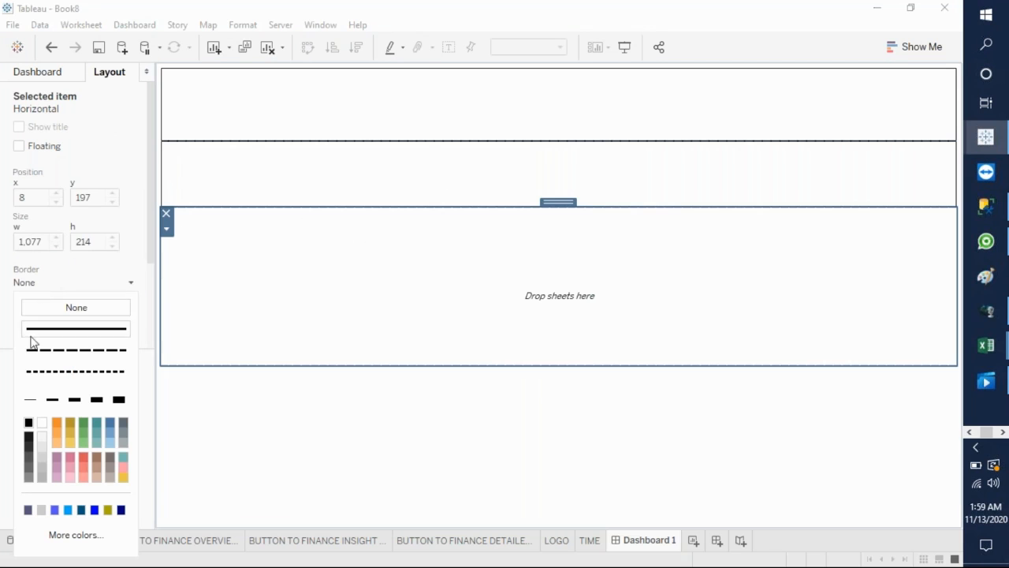
pyautogui.click(30, 400)
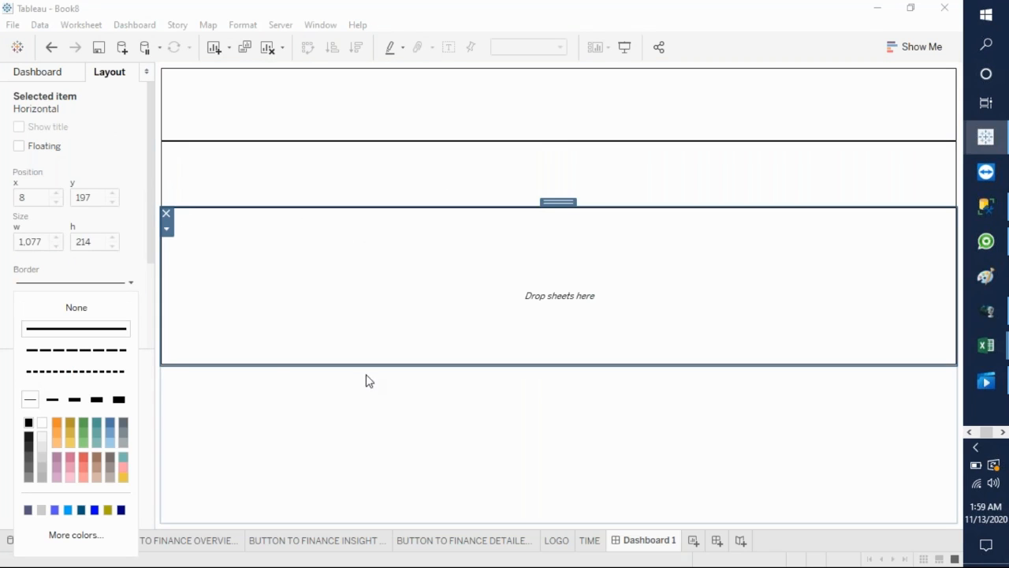
pyautogui.click(370, 390)
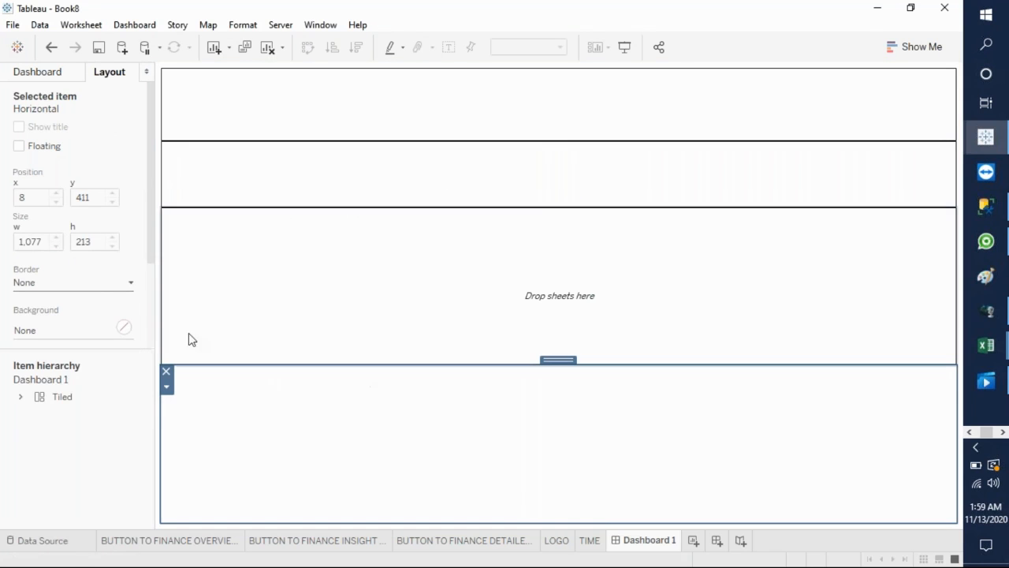
pyautogui.click(99, 286)
pyautogui.click(30, 401)
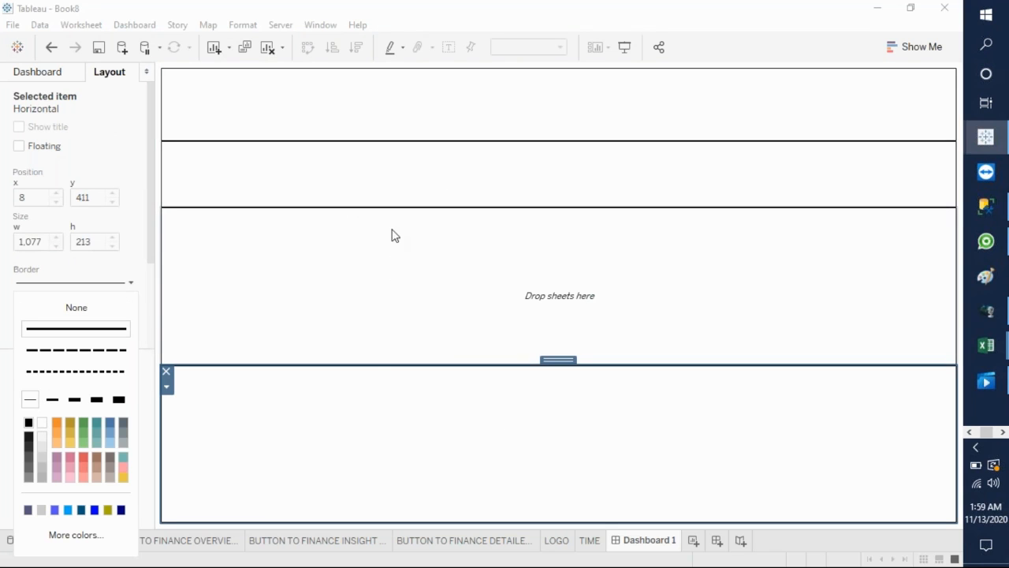
pyautogui.click(113, 110)
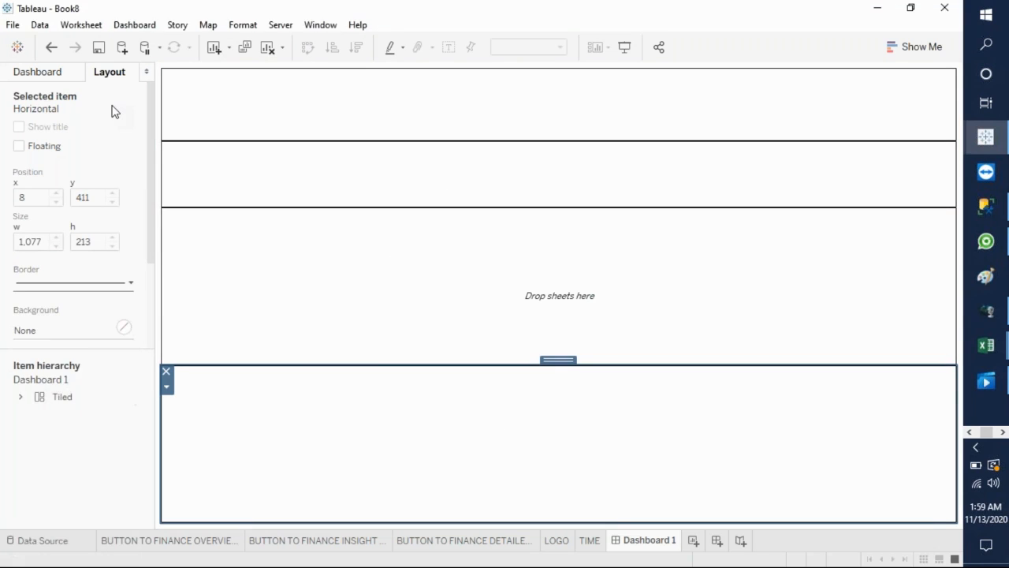
# Step: Apply a solid border of the third thickness to the outer Tiled container around all rows
pyautogui.click(45, 400)
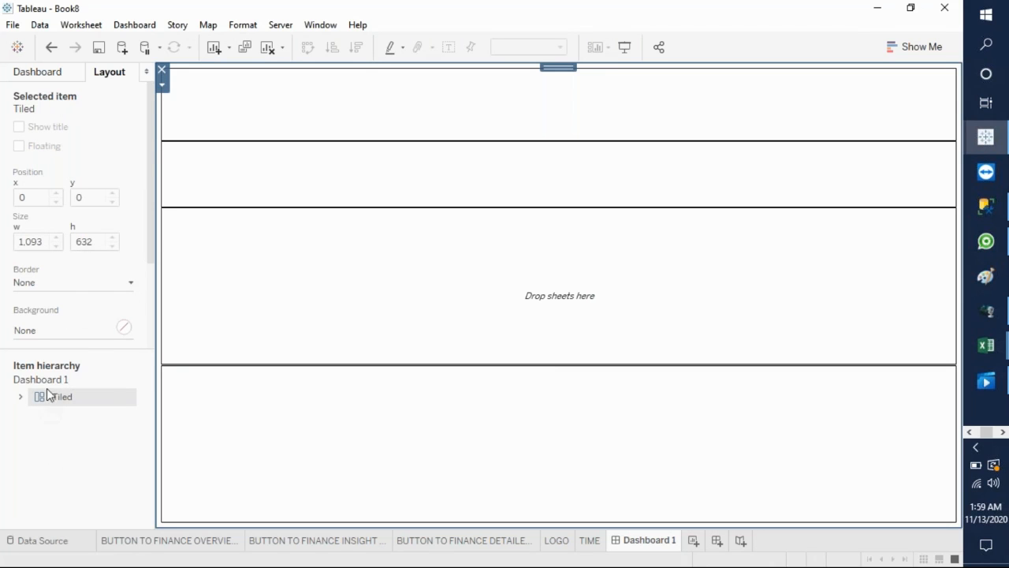
pyautogui.click(120, 287)
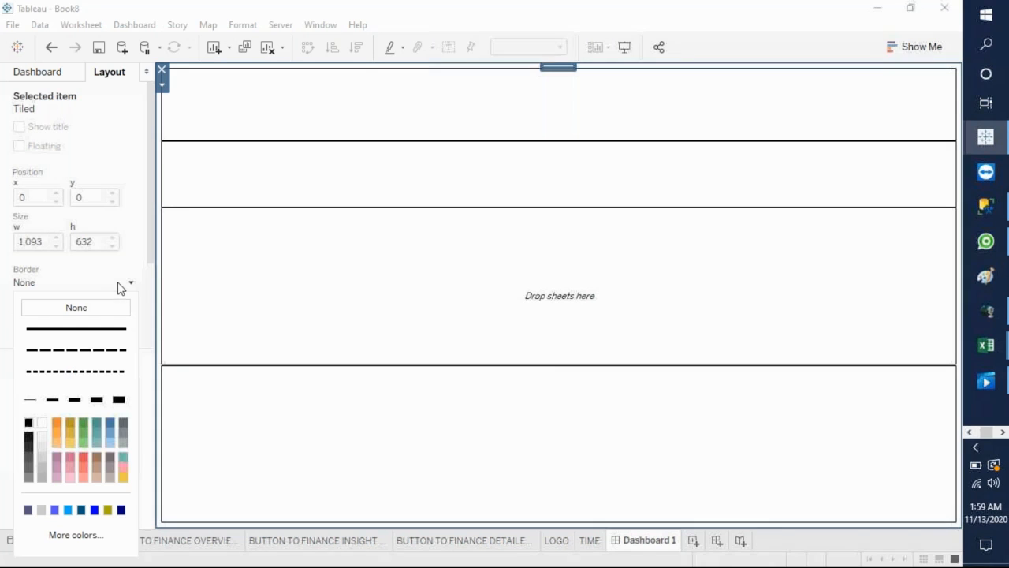
pyautogui.click(75, 400)
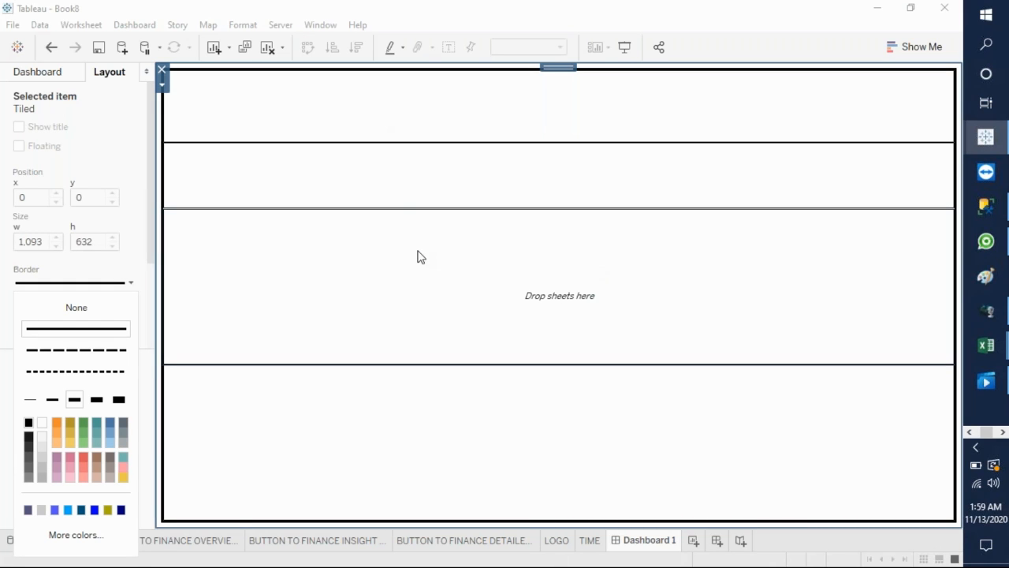
# Step: Resize the rows to give a taller header, a narrow second row, a main row about 388 px tall and a thin bottom row
pyautogui.click(396, 183)
pyautogui.moveTo(384, 143); pyautogui.dragTo(385, 176)
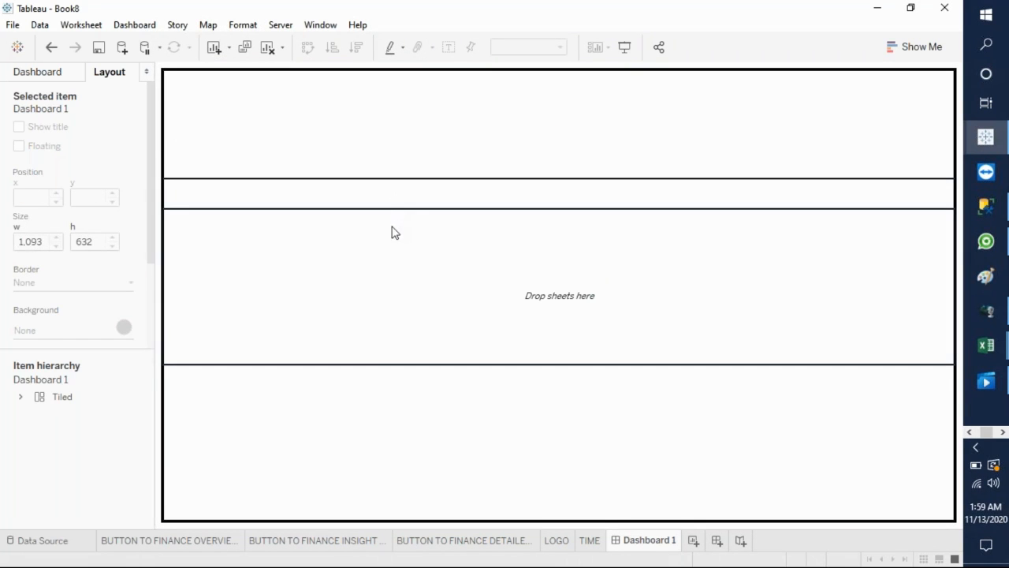
pyautogui.moveTo(367, 365); pyautogui.dragTo(360, 496)
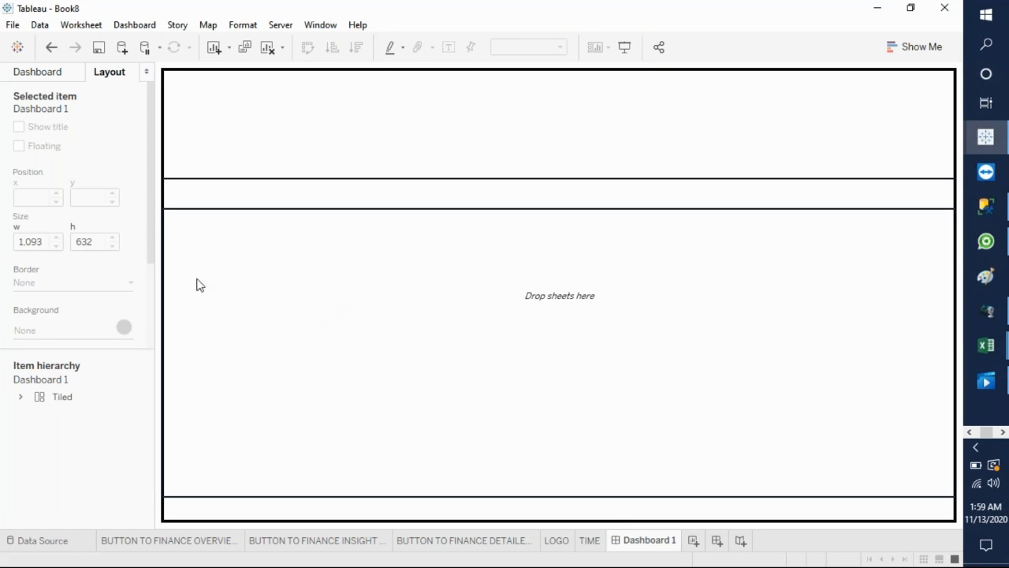
# Step: Place three horizontal containers side by side in the main row next to a temporary blank object, and remove that blank
pyautogui.click(35, 75)
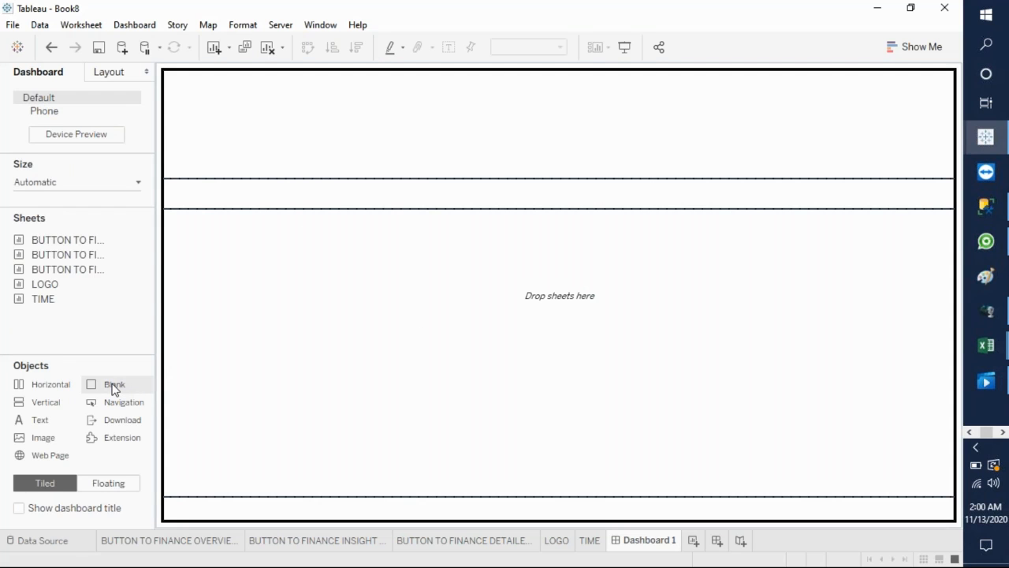
pyautogui.moveTo(114, 384); pyautogui.dragTo(453, 322)
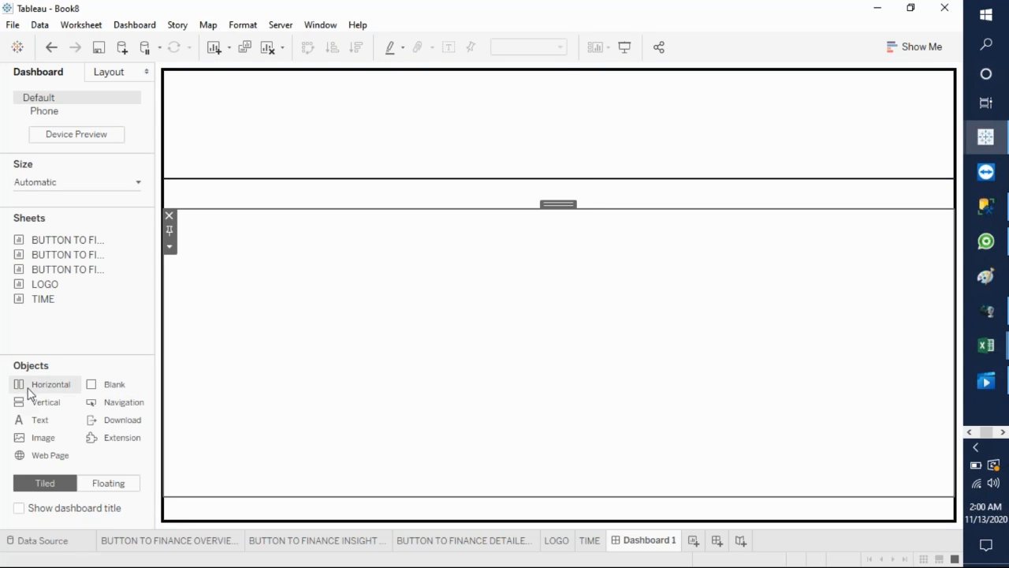
pyautogui.moveTo(29, 392); pyautogui.dragTo(190, 378)
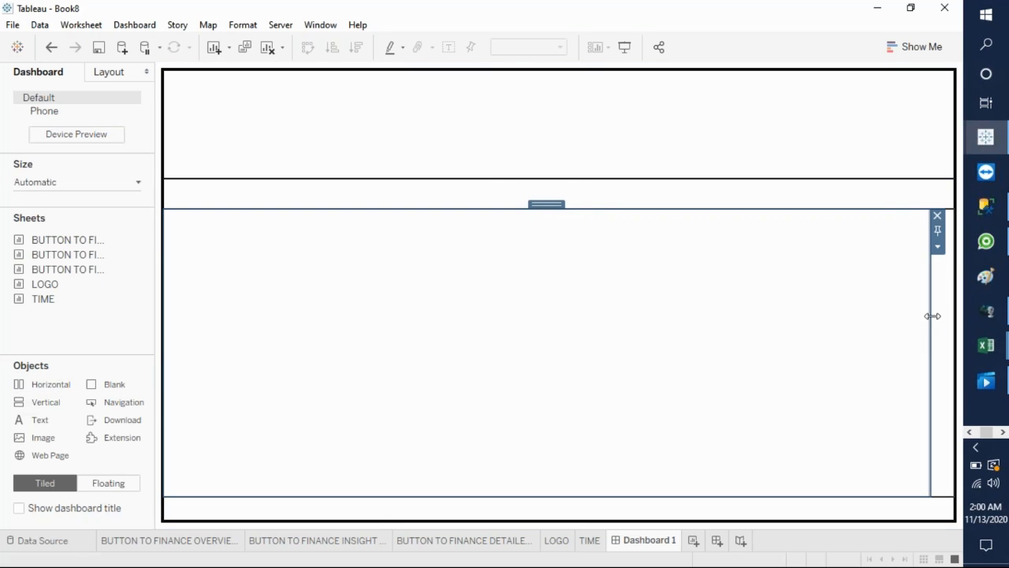
pyautogui.moveTo(930, 314); pyautogui.dragTo(487, 356)
pyautogui.moveTo(38, 386); pyautogui.dragTo(489, 369)
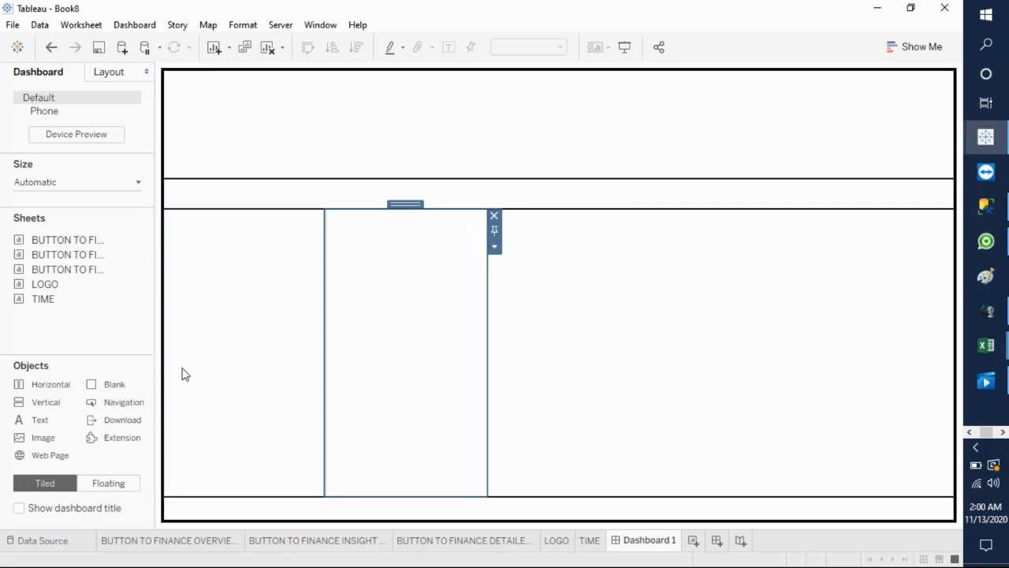
pyautogui.moveTo(42, 386); pyautogui.dragTo(509, 356)
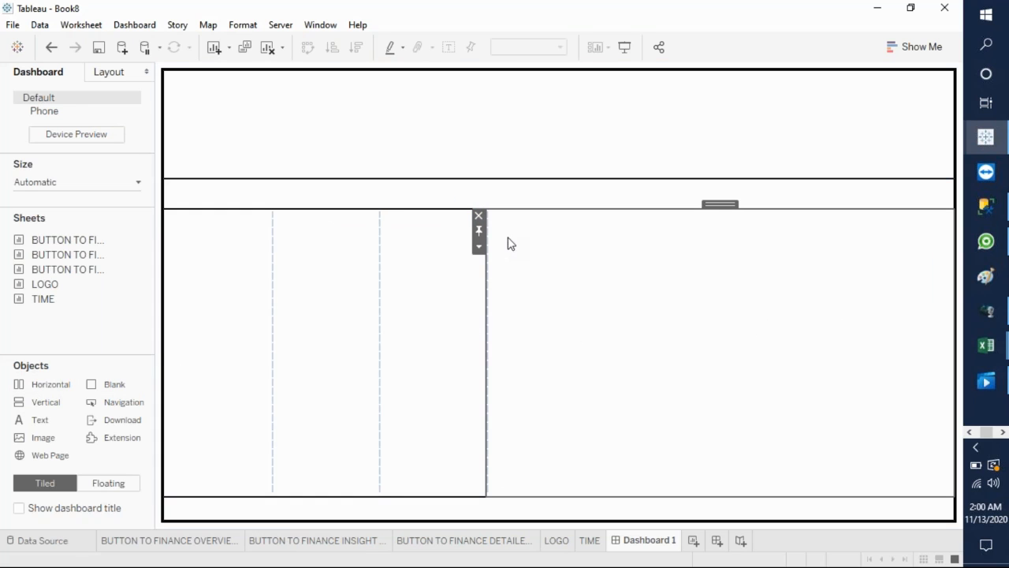
pyautogui.click(479, 217)
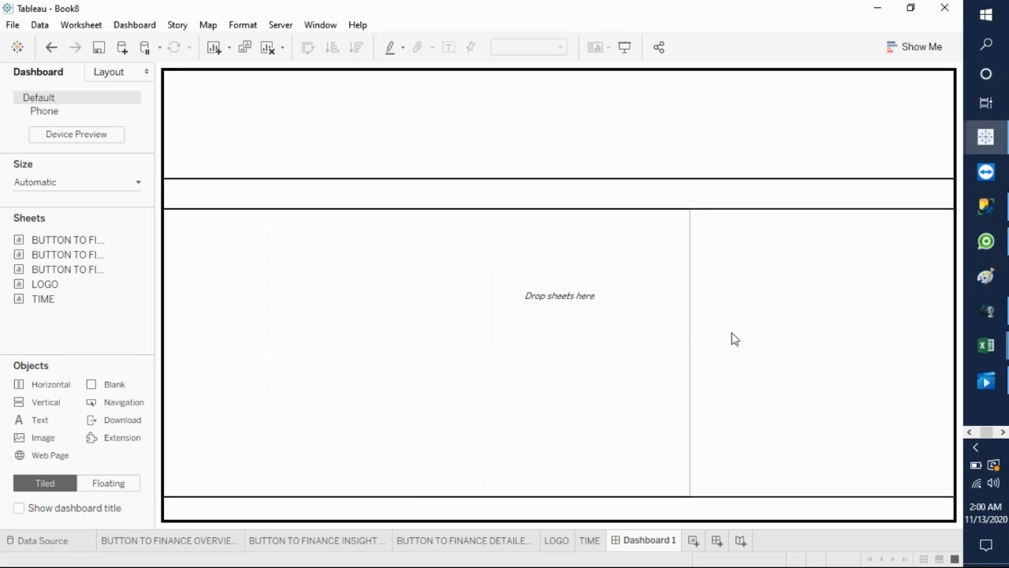
# Step: Adjust the column widths in the main row, making the left container about 507 px wide
pyautogui.moveTo(692, 337); pyautogui.dragTo(627, 346)
pyautogui.moveTo(461, 348); pyautogui.dragTo(582, 322)
pyautogui.moveTo(537, 296); pyautogui.dragTo(572, 312)
# Step: Apply the thinnest solid border to the left and right containers of the main row and narrow the gap column between them
pyautogui.click(446, 332)
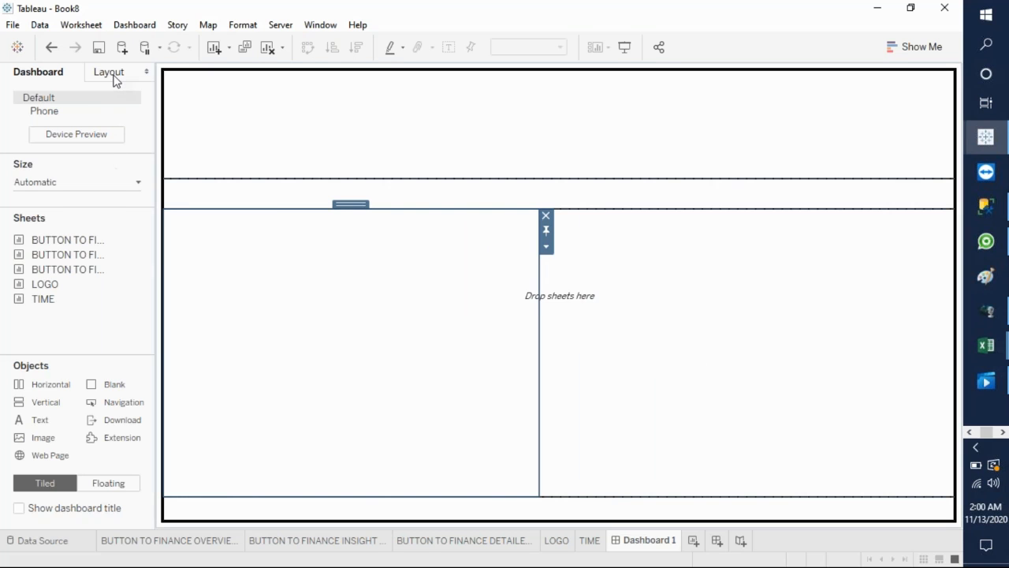
pyautogui.click(110, 73)
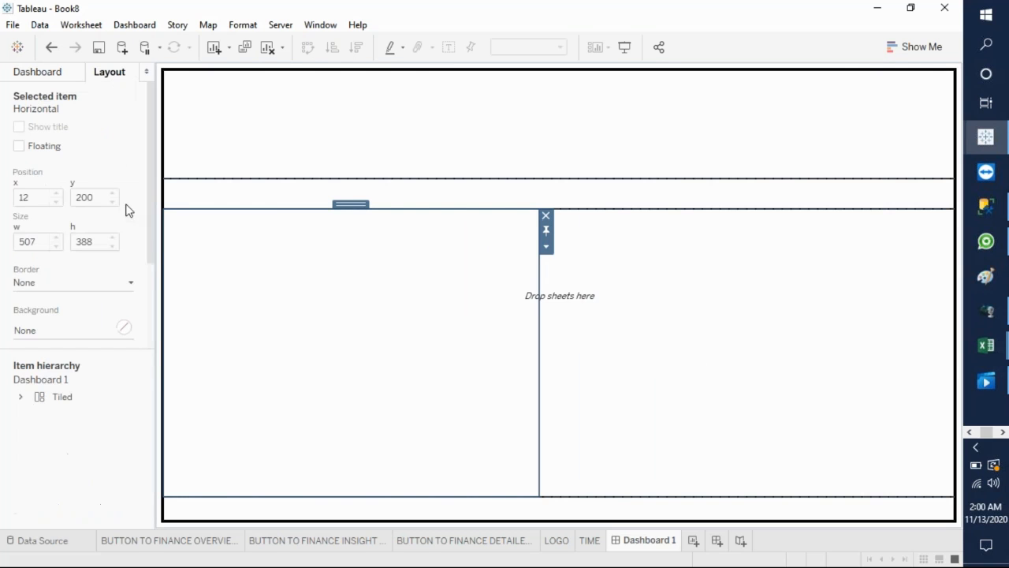
pyautogui.click(81, 284)
pyautogui.click(31, 400)
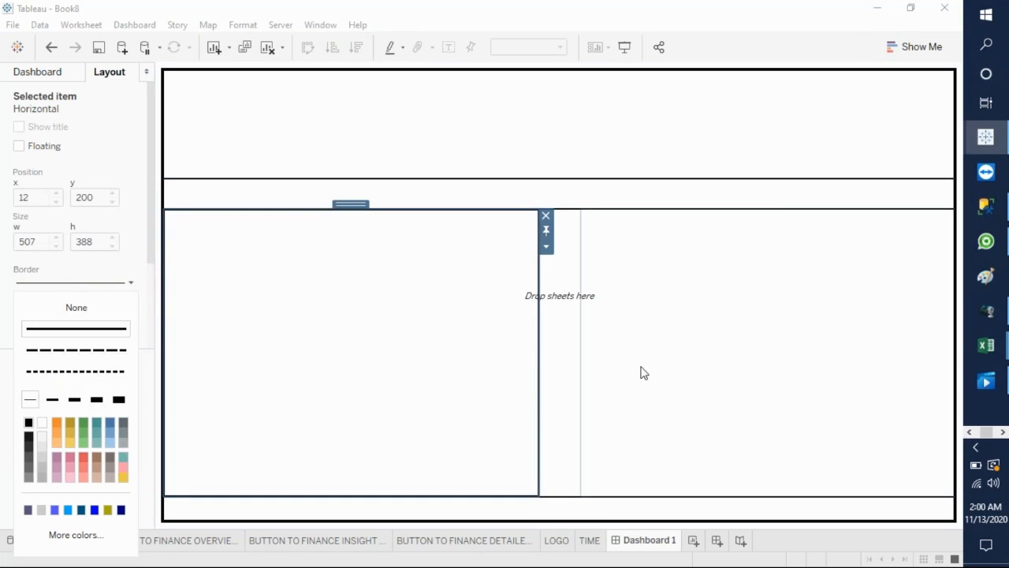
pyautogui.click(708, 393)
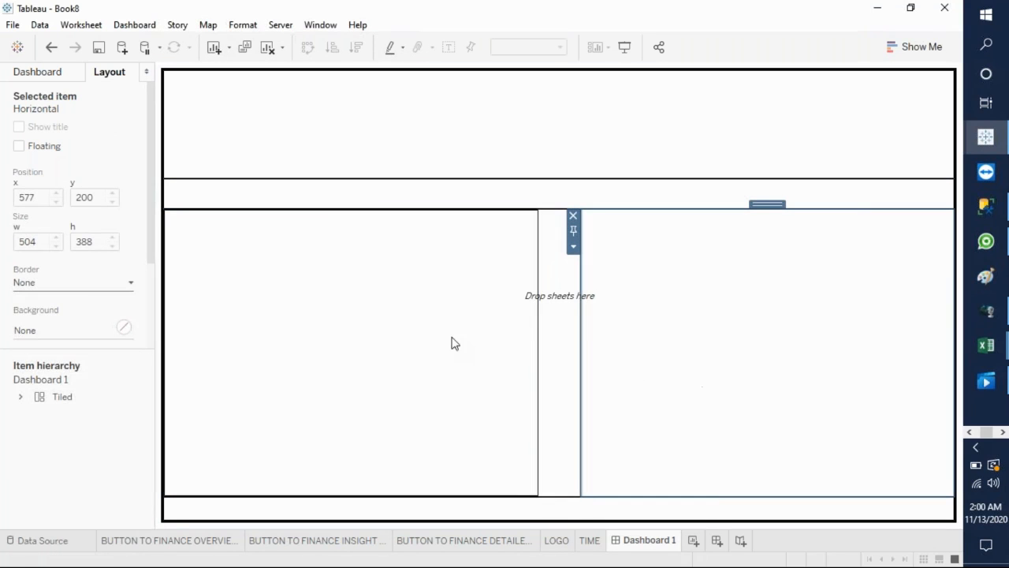
pyautogui.click(83, 286)
pyautogui.click(30, 403)
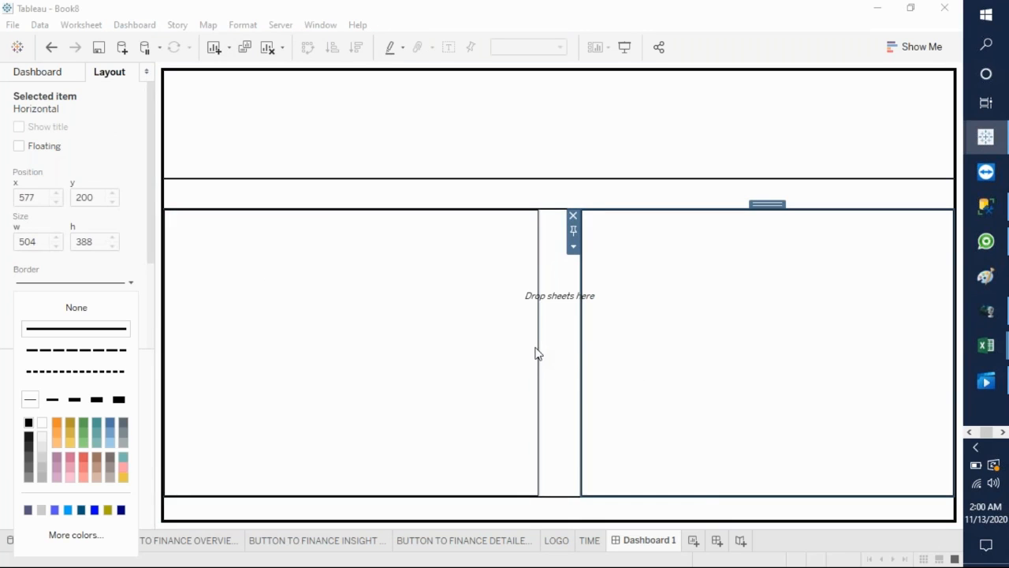
pyautogui.moveTo(537, 345); pyautogui.dragTo(577, 348)
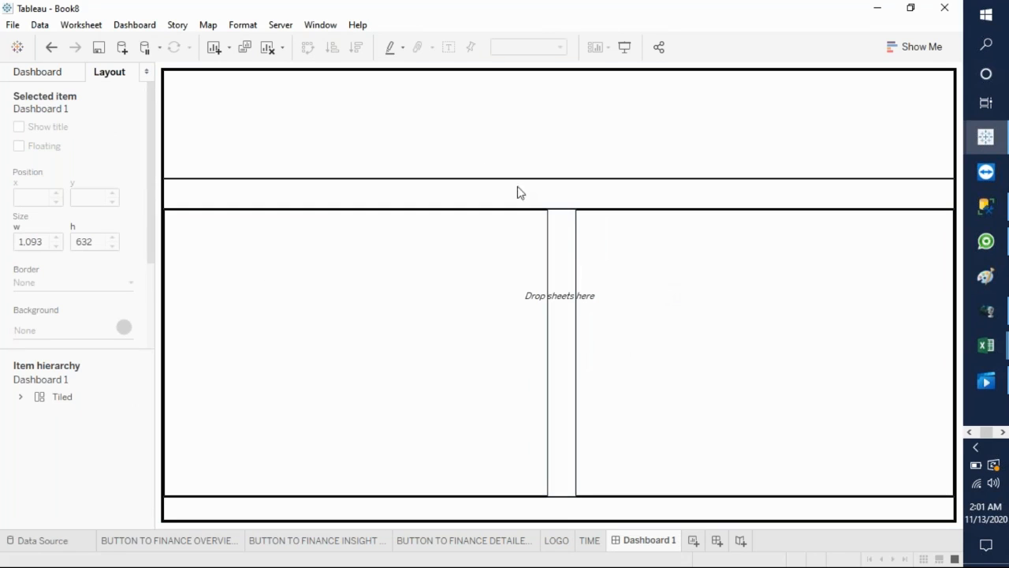
# Step: Place three horizontal containers side by side in the header row next to a temporary blank object, and remove that blank
pyautogui.click(446, 125)
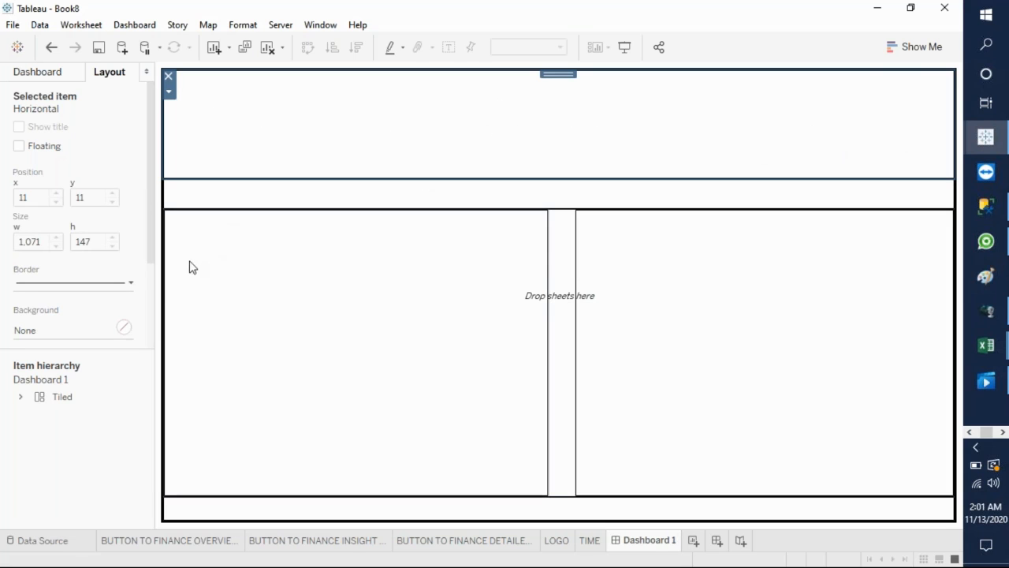
pyautogui.click(26, 75)
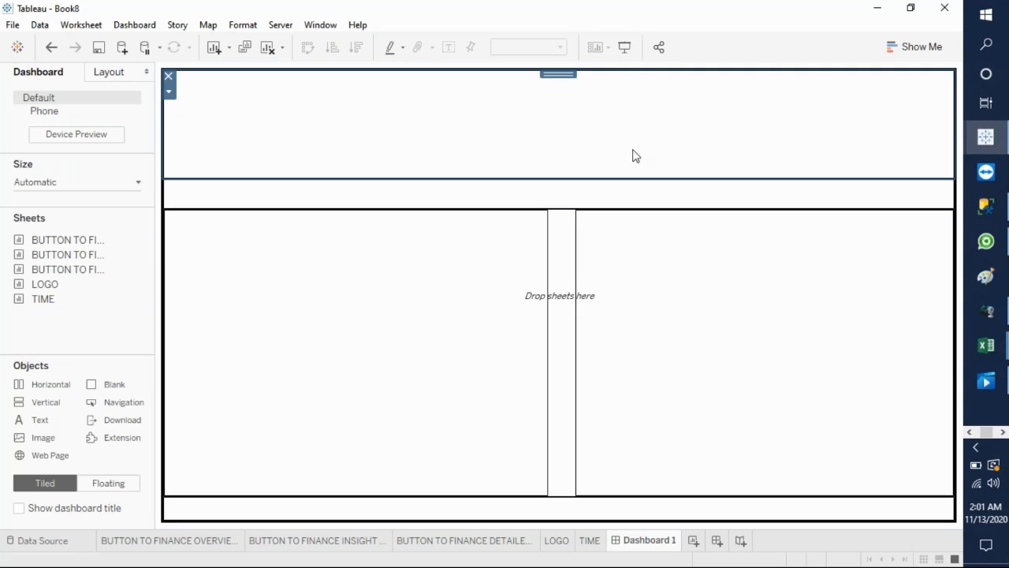
pyautogui.moveTo(109, 384)
pyautogui.mouseDown()
pyautogui.moveTo(339, 343)
pyautogui.moveTo(392, 140)
pyautogui.mouseUp()
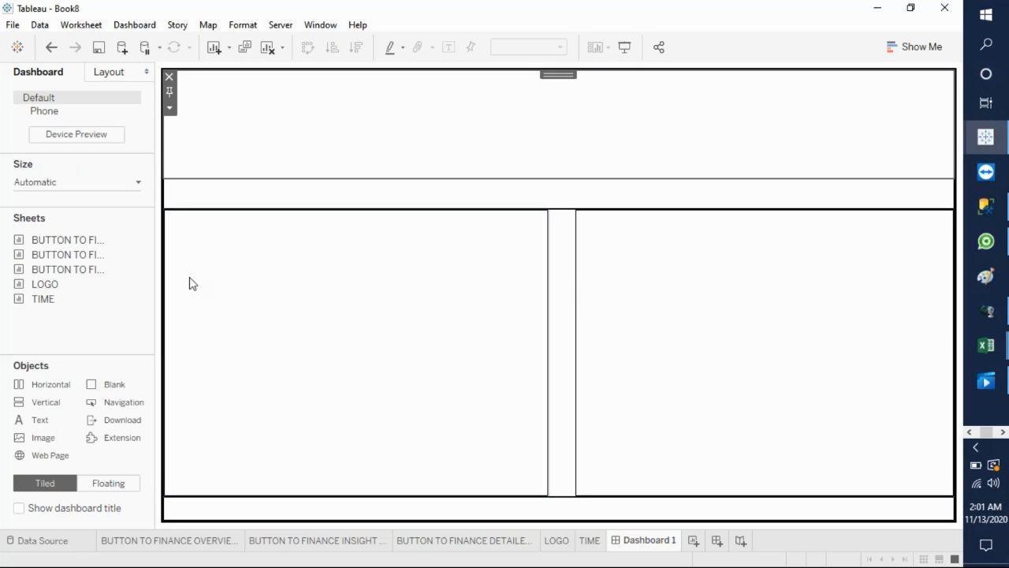
pyautogui.moveTo(50, 386); pyautogui.dragTo(221, 140)
pyautogui.moveTo(932, 139); pyautogui.dragTo(285, 119)
pyautogui.moveTo(67, 385); pyautogui.dragTo(341, 117)
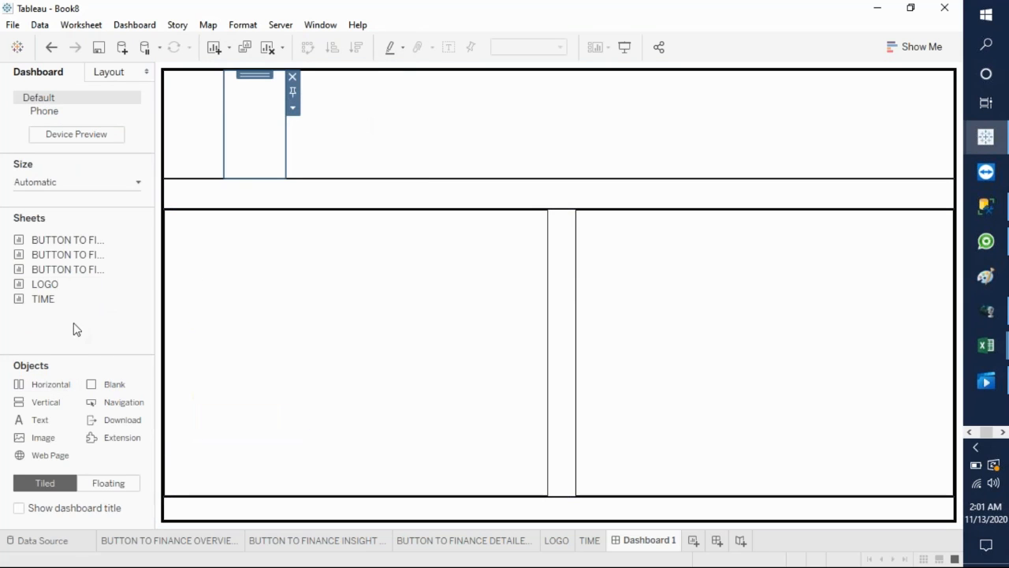
pyautogui.moveTo(64, 387); pyautogui.dragTo(307, 133)
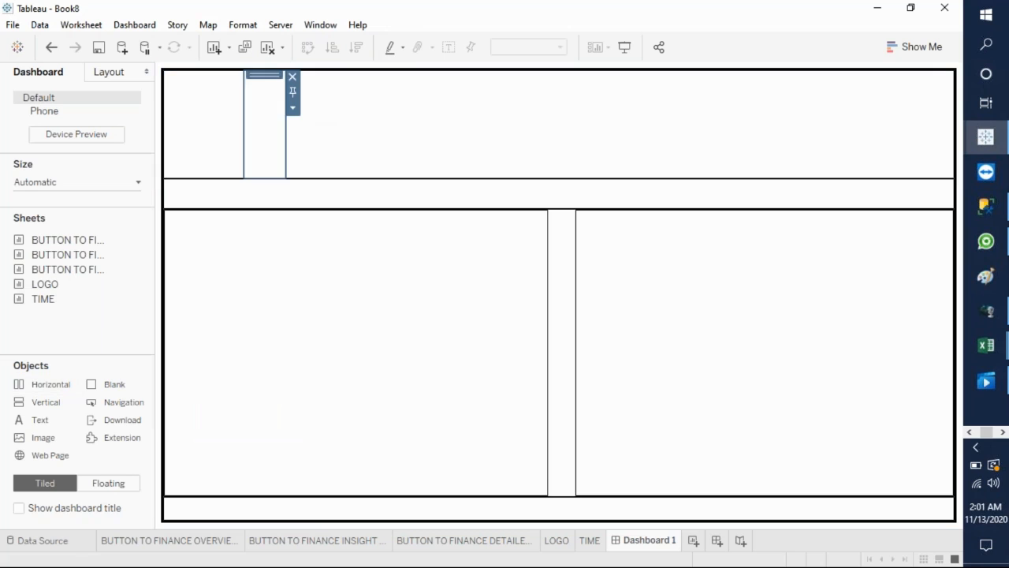
pyautogui.click(564, 134)
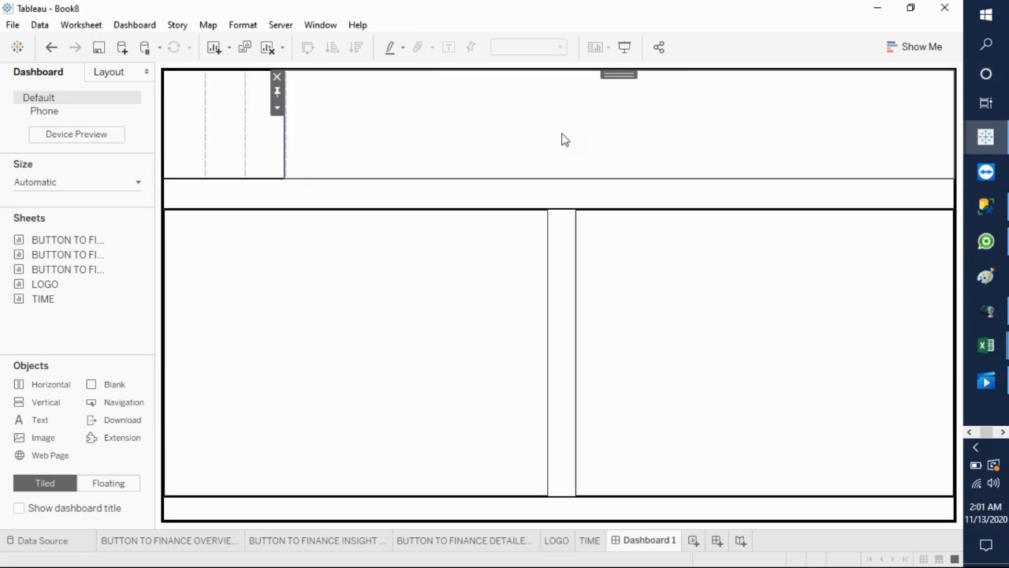
pyautogui.click(278, 75)
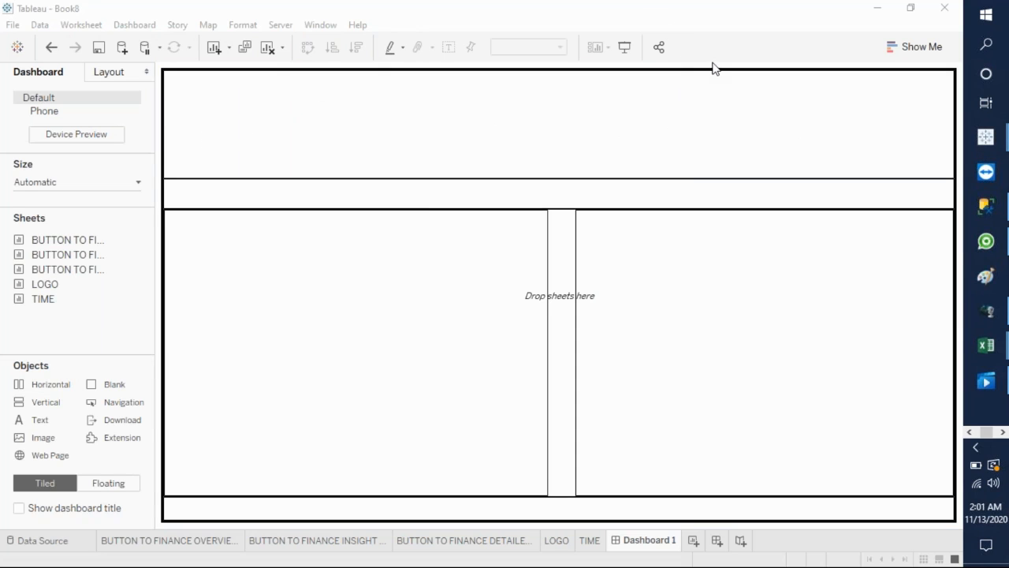
# Step: Adjust the header row's column widths, making the left container about 180 px wide
pyautogui.click(676, 150)
pyautogui.moveTo(690, 144); pyautogui.dragTo(831, 153)
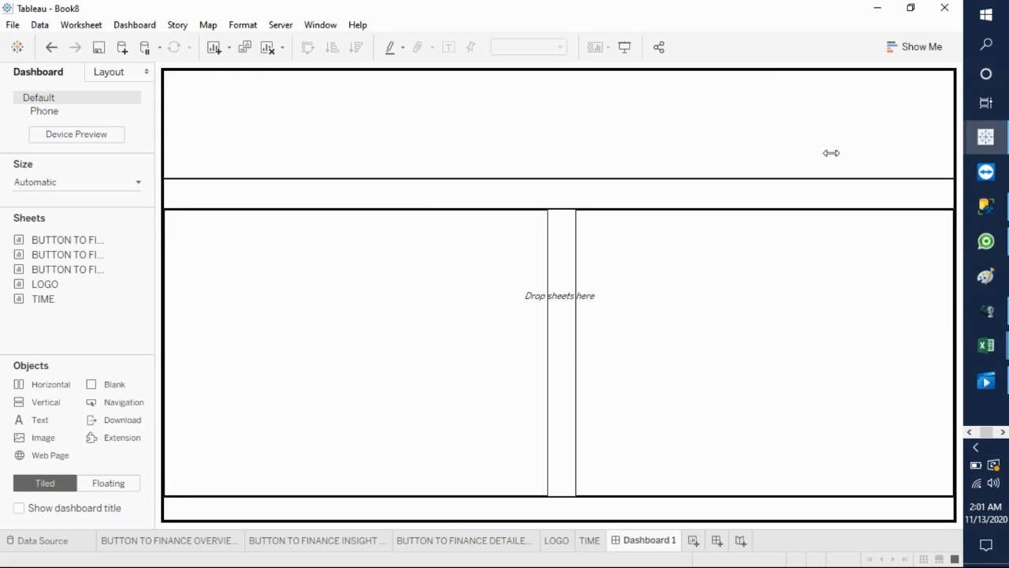
pyautogui.click(514, 128)
pyautogui.moveTo(355, 125); pyautogui.dragTo(297, 115)
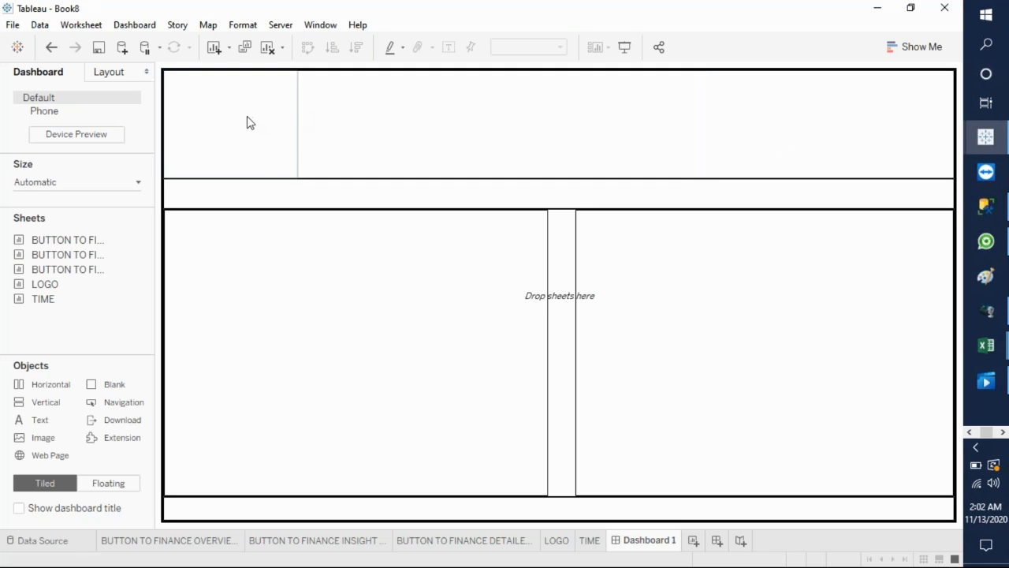
# Step: Apply the thinnest solid border to each of the three header containers
pyautogui.click(250, 122)
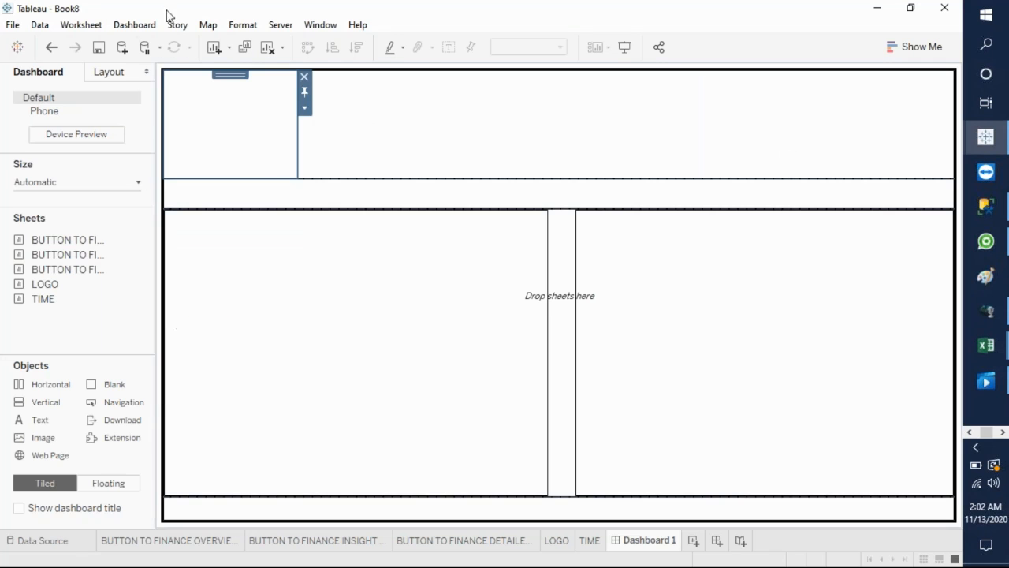
pyautogui.click(109, 73)
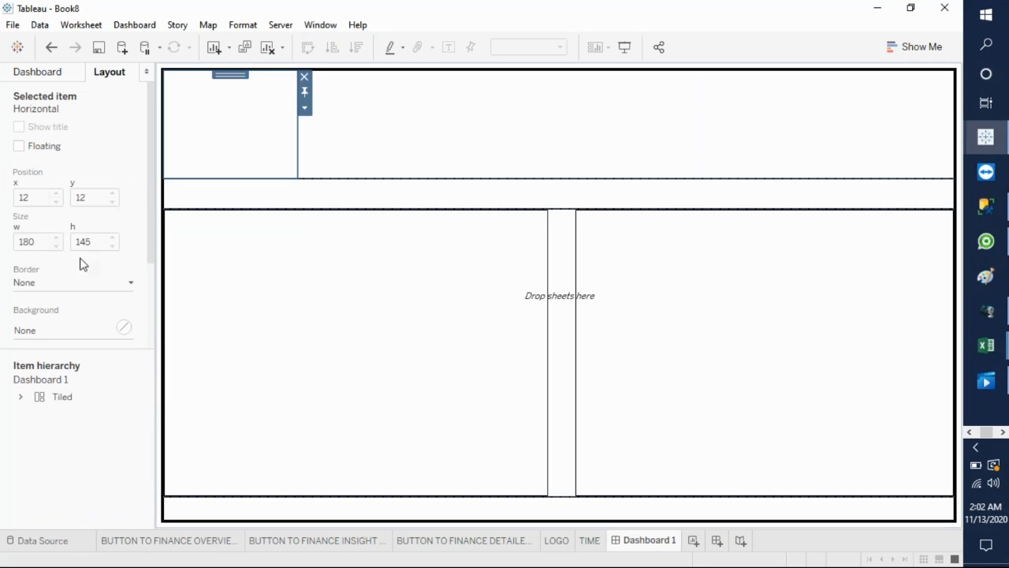
pyautogui.click(77, 284)
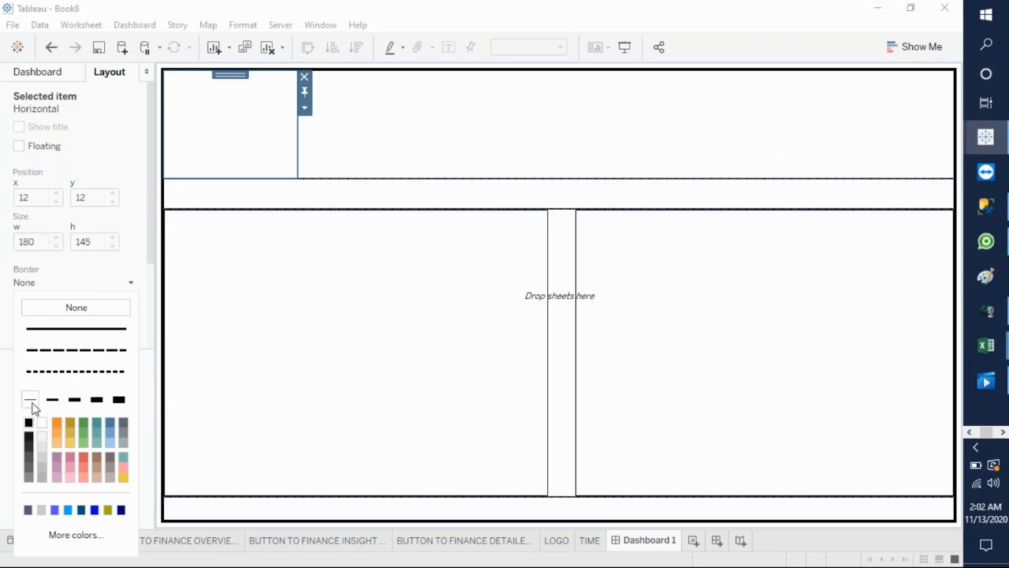
pyautogui.click(508, 165)
pyautogui.click(35, 286)
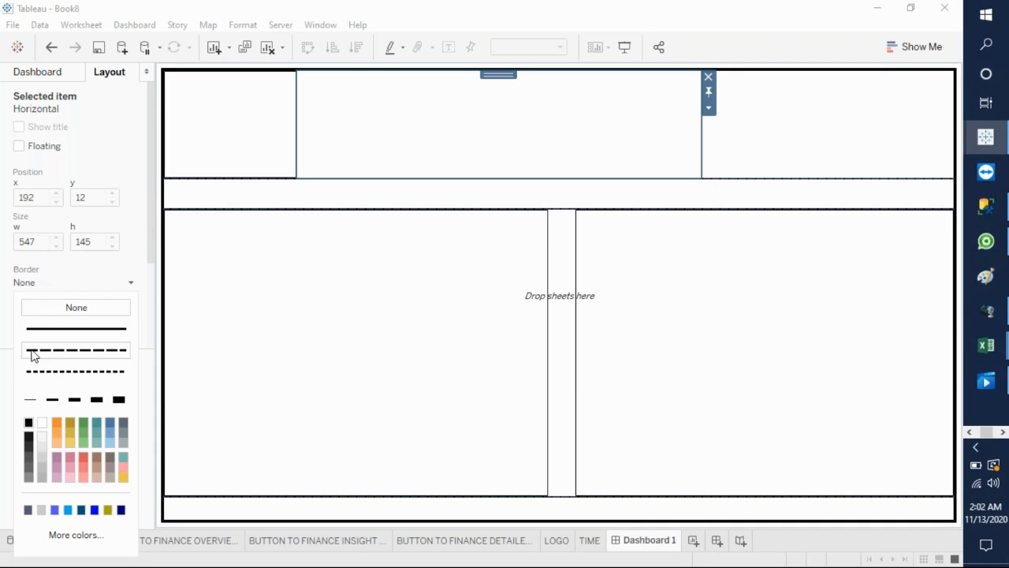
pyautogui.click(30, 399)
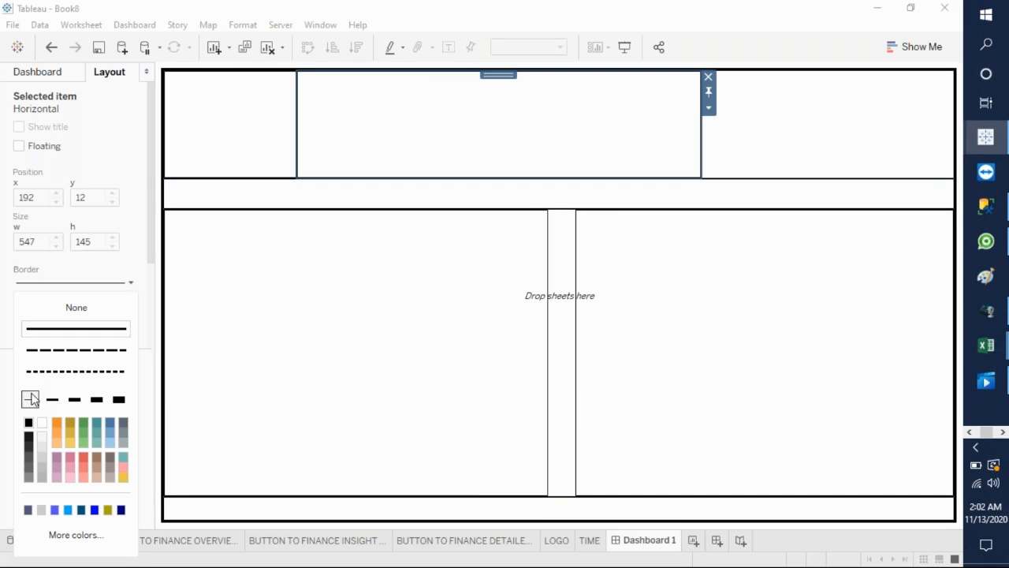
pyautogui.click(815, 142)
pyautogui.click(57, 288)
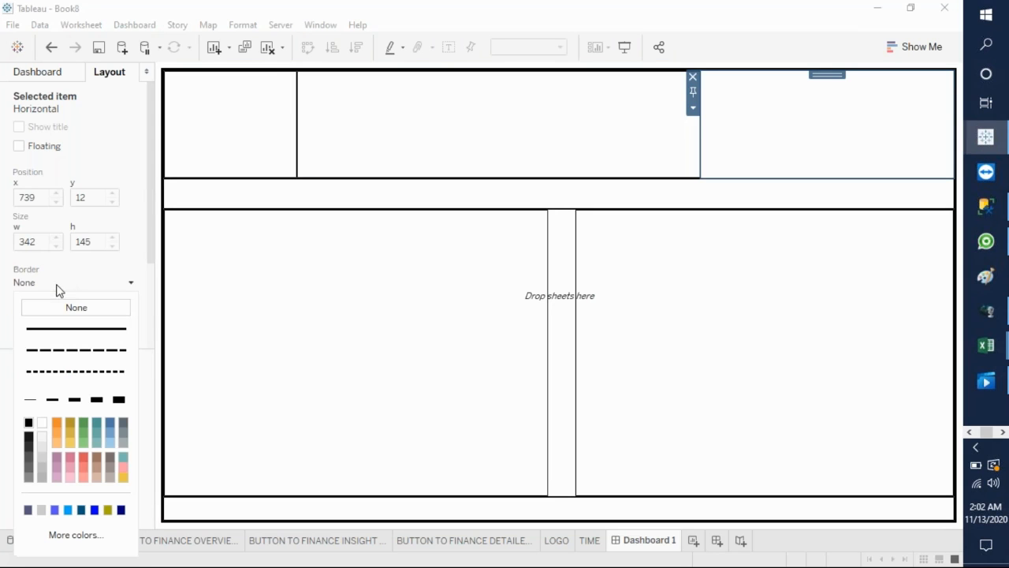
pyautogui.click(34, 399)
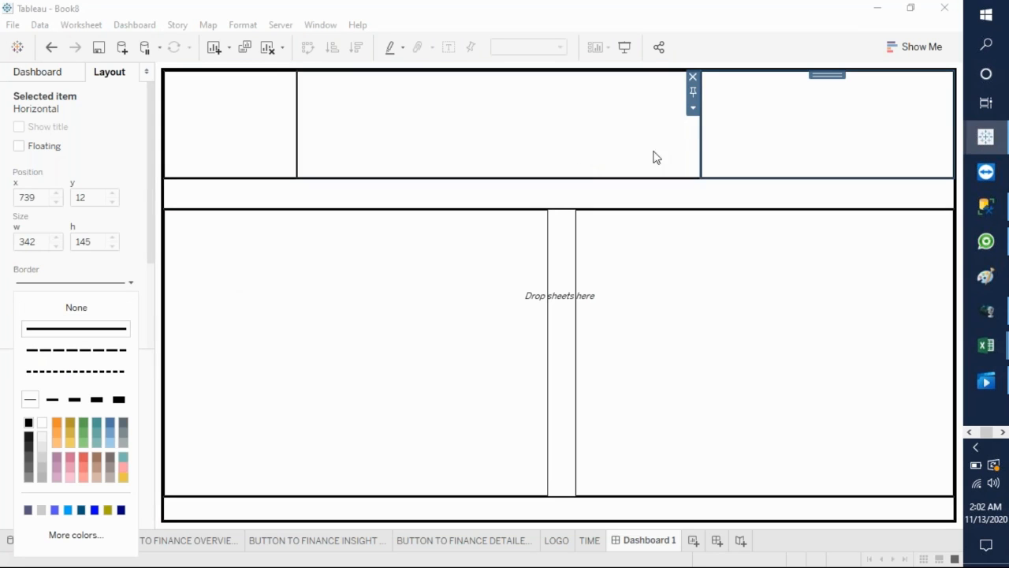
# Step: Widen the middle header container at the expense of the right one, and slightly reduce the height of the narrow second row
pyautogui.moveTo(703, 137); pyautogui.dragTo(833, 124)
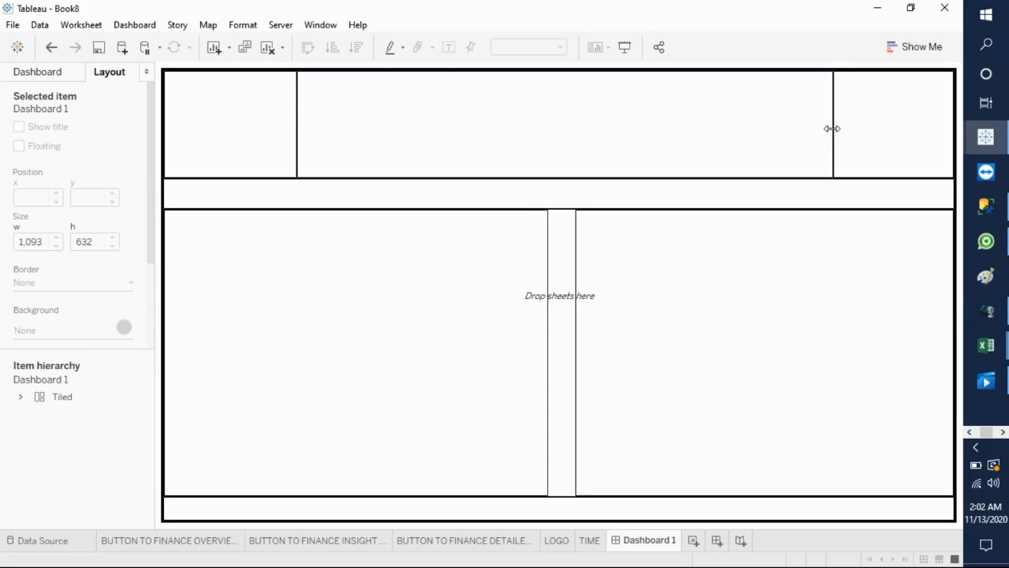
pyautogui.moveTo(831, 127); pyautogui.dragTo(828, 127)
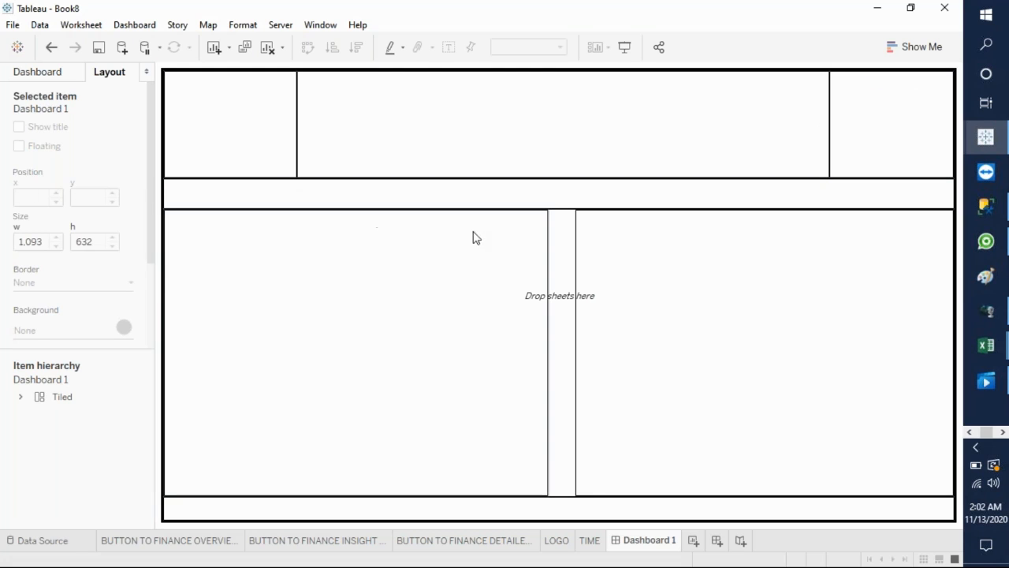
pyautogui.moveTo(399, 207); pyautogui.dragTo(393, 202)
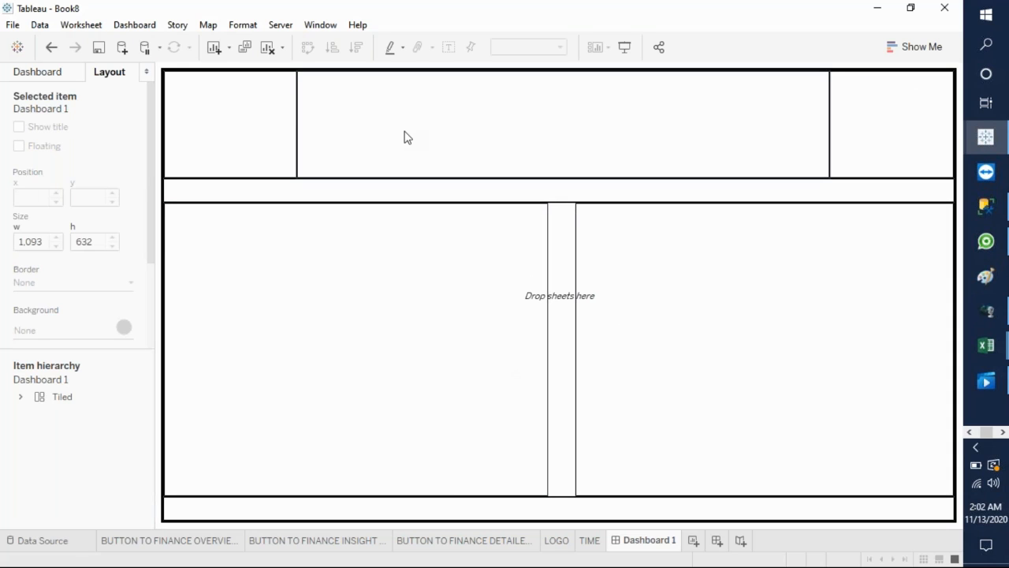
# Step: Add a text object to the middle header container with the title CODA FINANCE REPORT
pyautogui.click(25, 76)
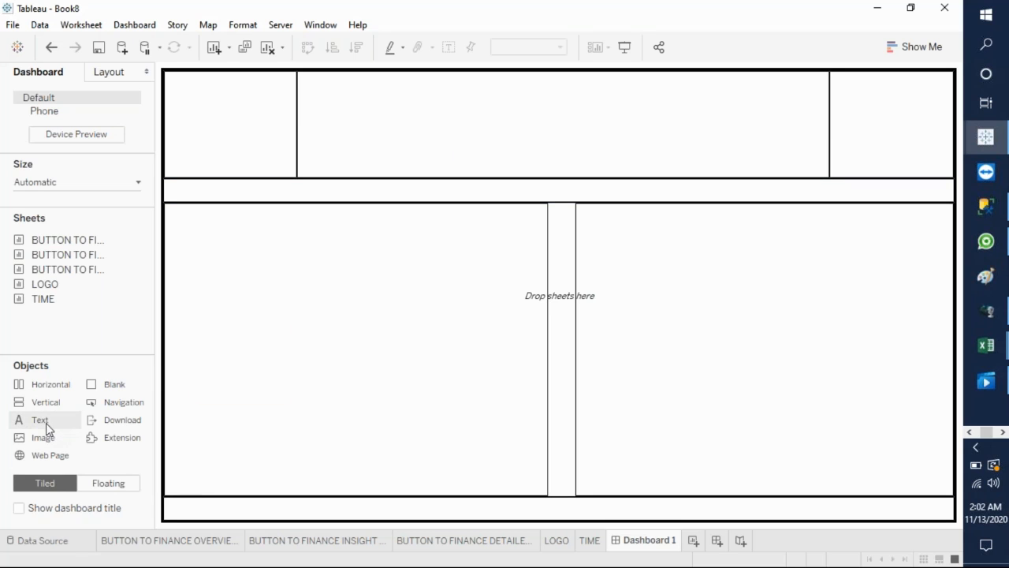
pyautogui.moveTo(38, 426); pyautogui.dragTo(411, 131)
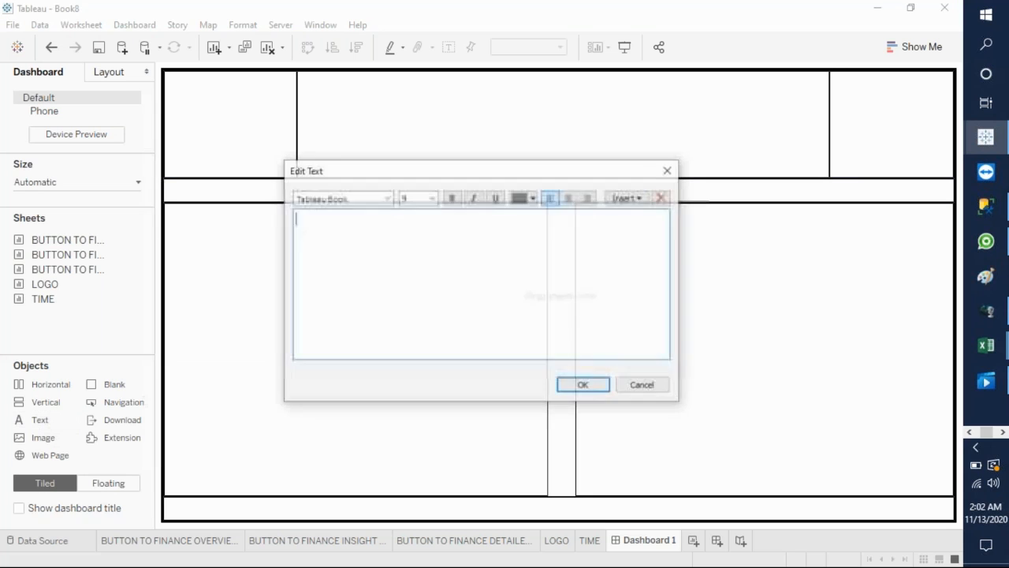
pyautogui.click(1003, 434)
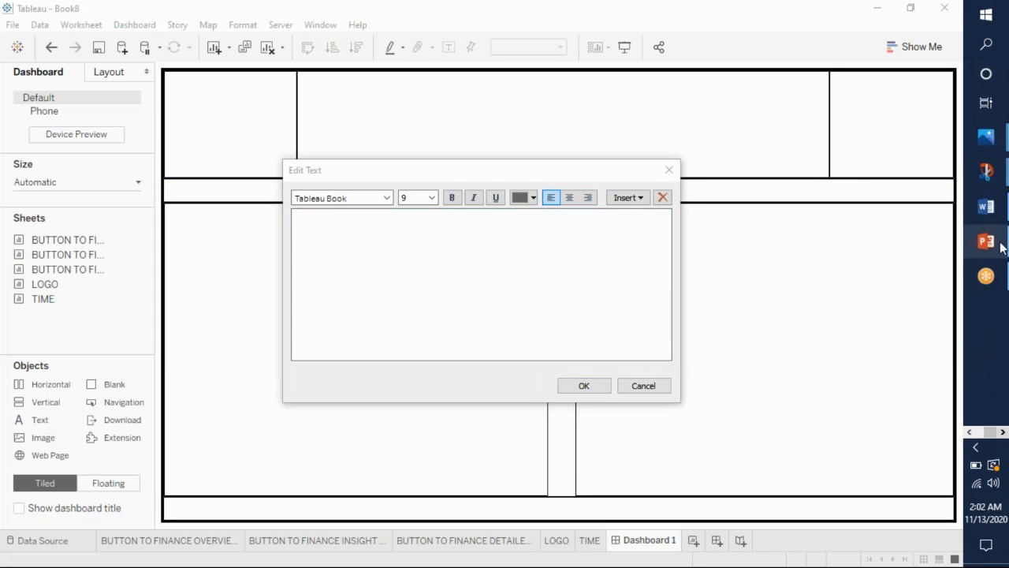
pyautogui.moveTo(986, 241)
pyautogui.moveTo(899, 246)
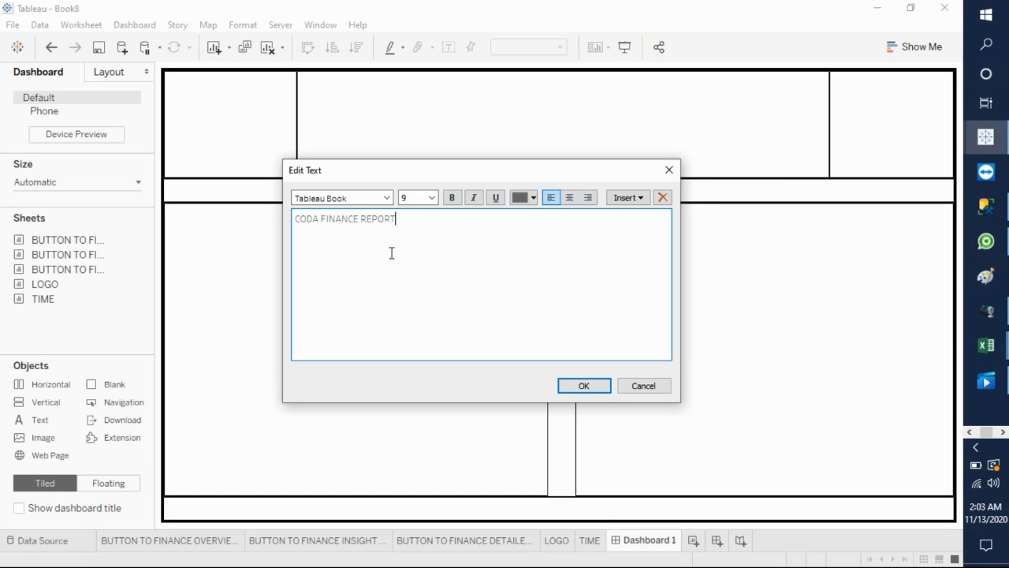
# Step: Format the CODA FINANCE REPORT title text as Arial, size 26, centred
pyautogui.moveTo(395, 221); pyautogui.dragTo(299, 220)
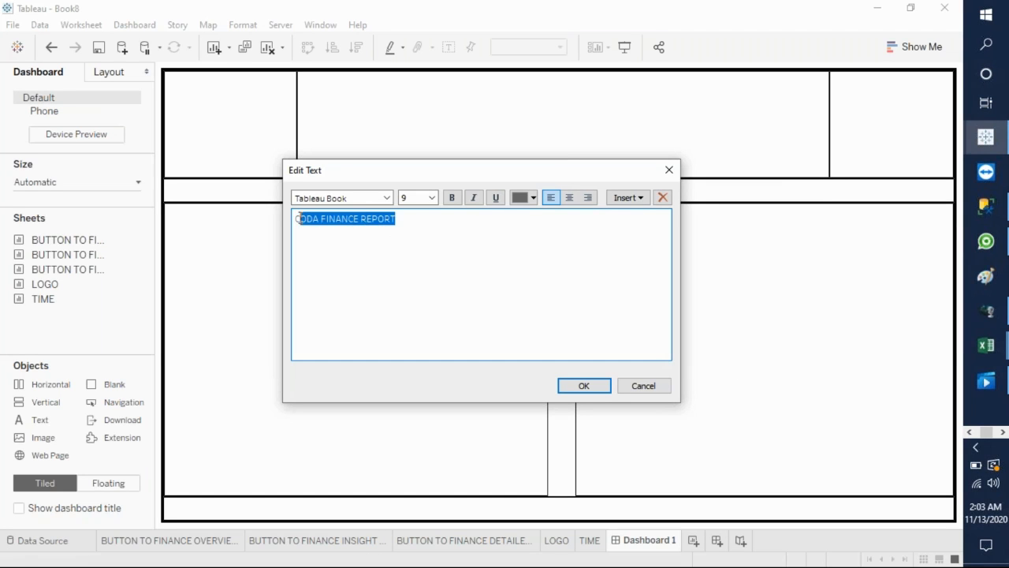
pyautogui.click(363, 200)
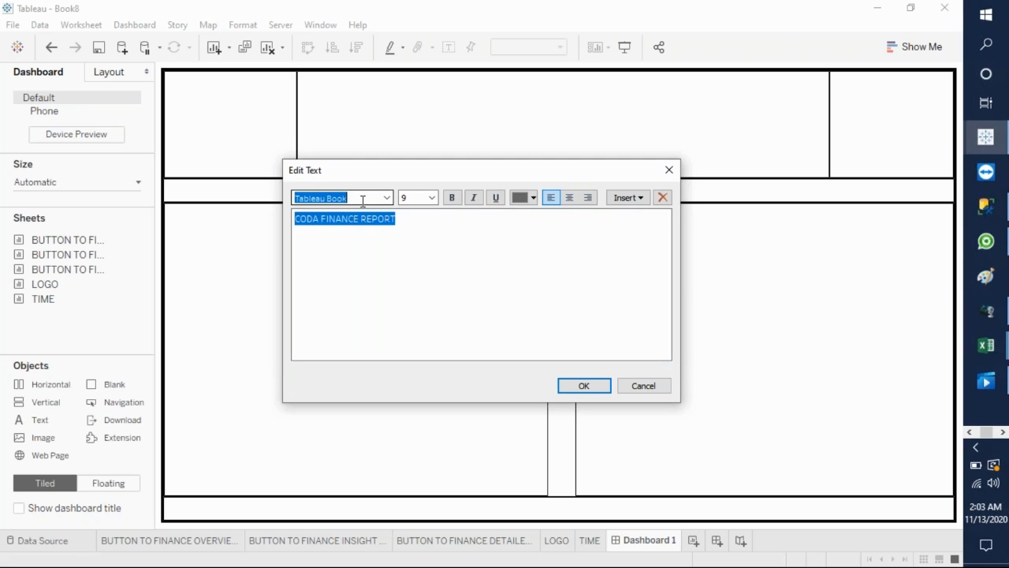
pyautogui.write('AR')
pyautogui.press('Return')
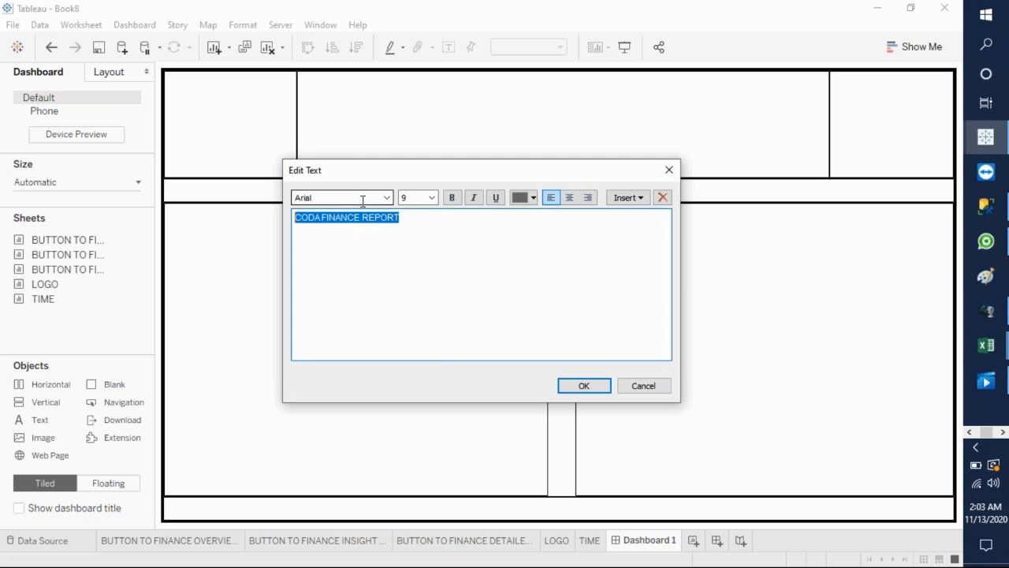
pyautogui.click(432, 198)
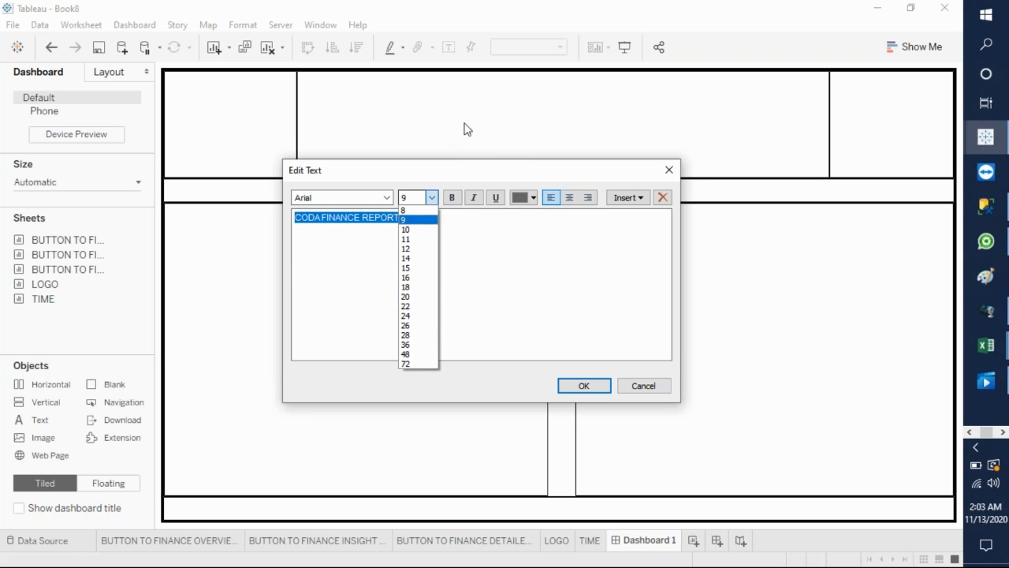
pyautogui.click(416, 326)
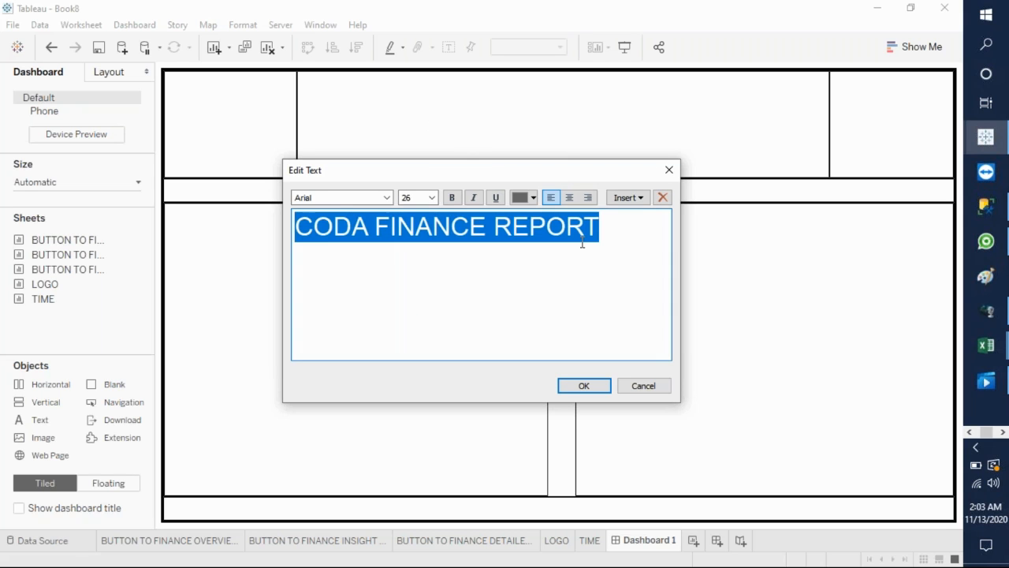
pyautogui.click(569, 197)
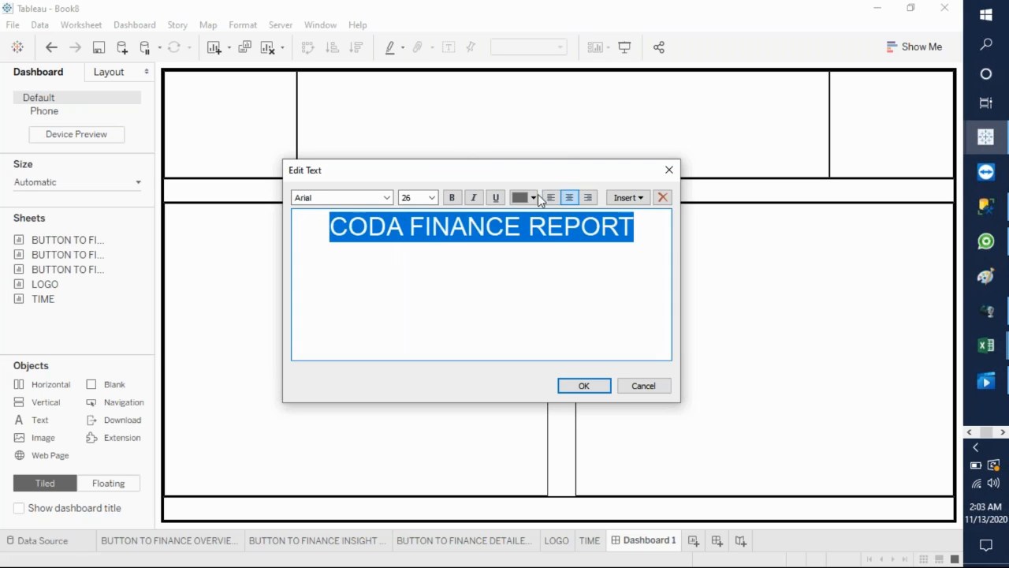
# Step: Make the CODA FINANCE REPORT title text black and bold
pyautogui.click(533, 199)
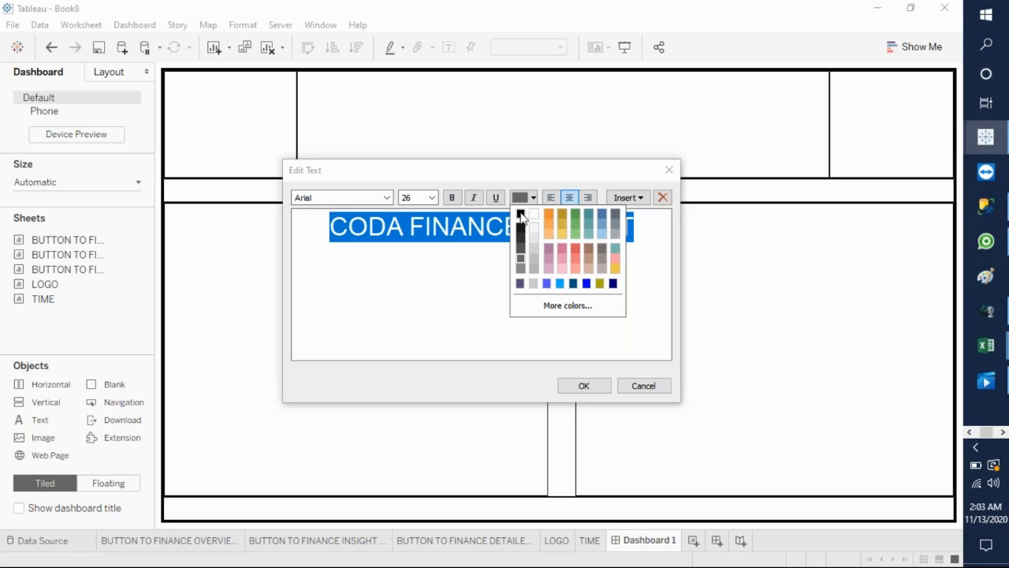
pyautogui.click(522, 213)
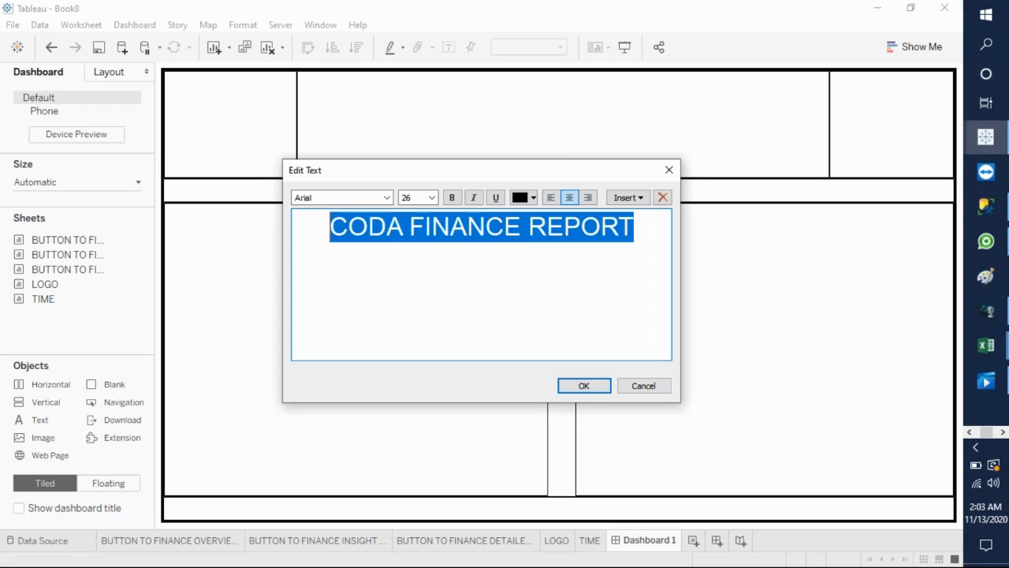
pyautogui.click(449, 196)
pyautogui.click(569, 392)
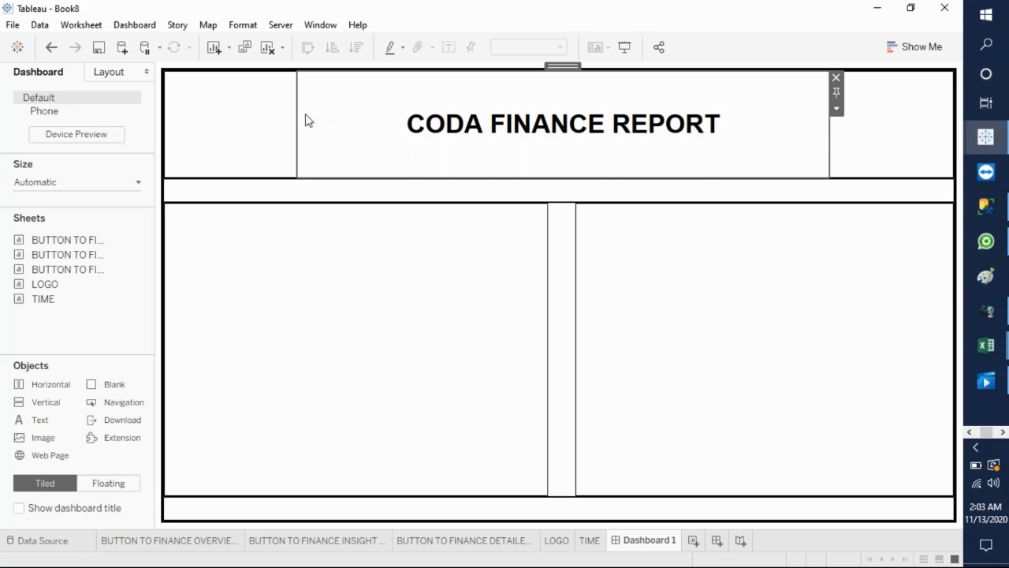
# Step: Switch to the Tableau work PPT presentation in PowerPoint to review the main page requirements, and return to the Book8 dashboard in Tableau
pyautogui.click(241, 132)
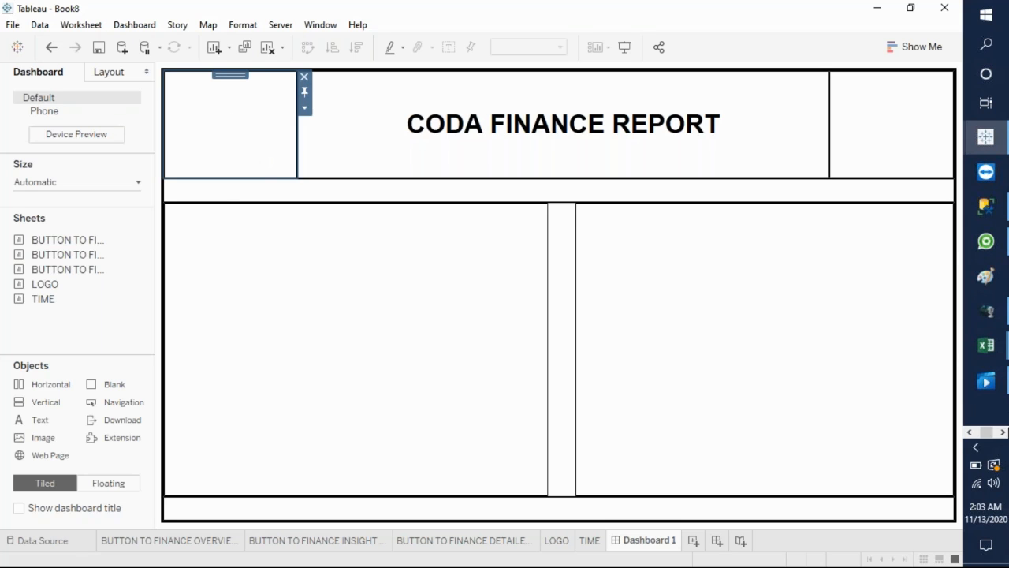
pyautogui.click(1002, 432)
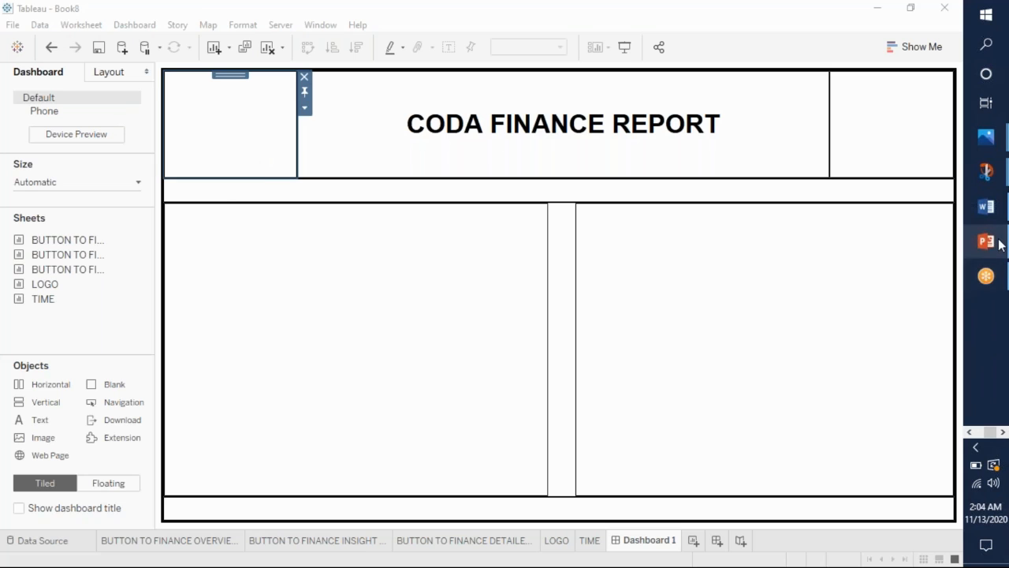
pyautogui.moveTo(985, 240)
pyautogui.click(928, 235)
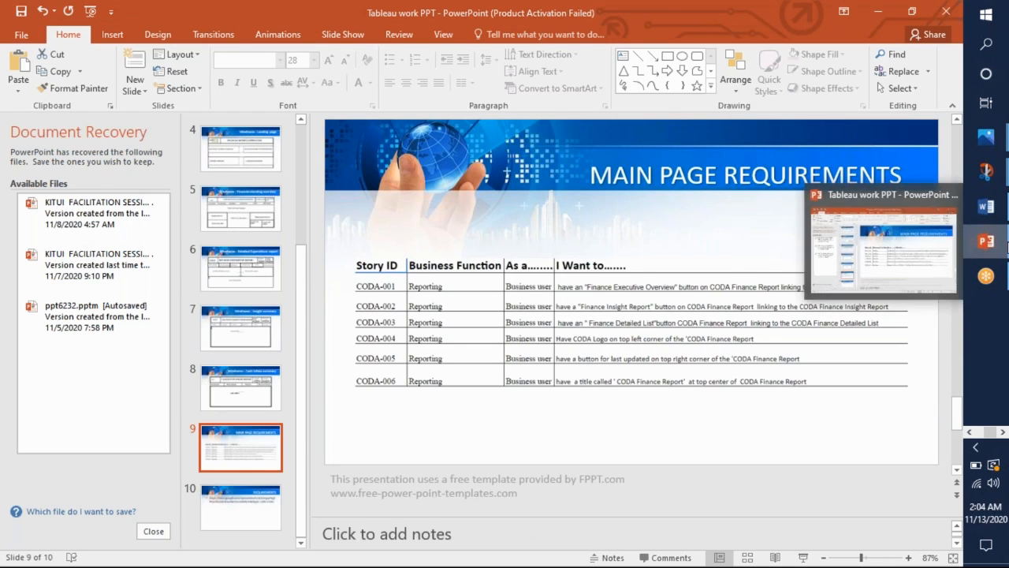
pyautogui.click(970, 432)
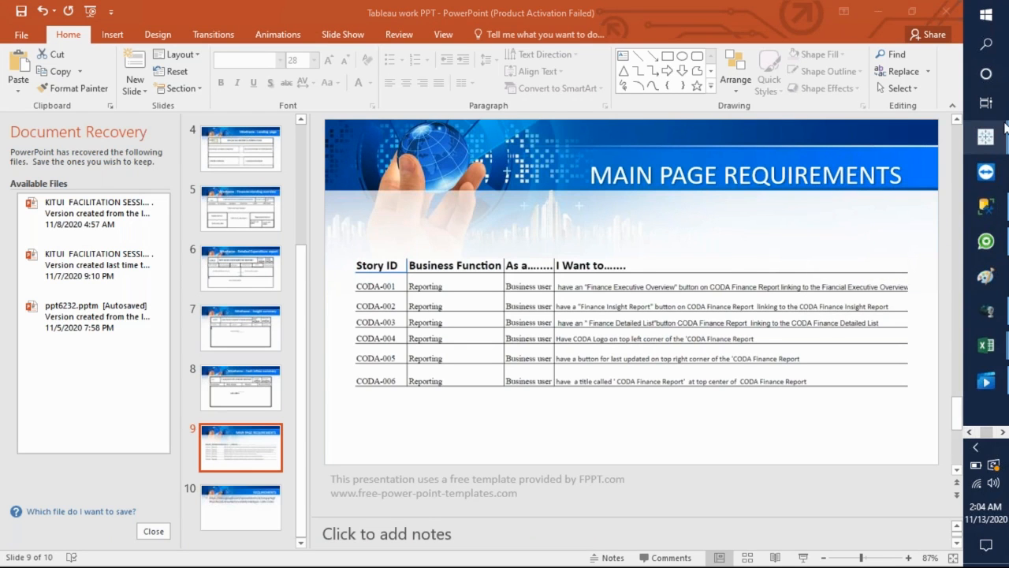
pyautogui.moveTo(1006, 127)
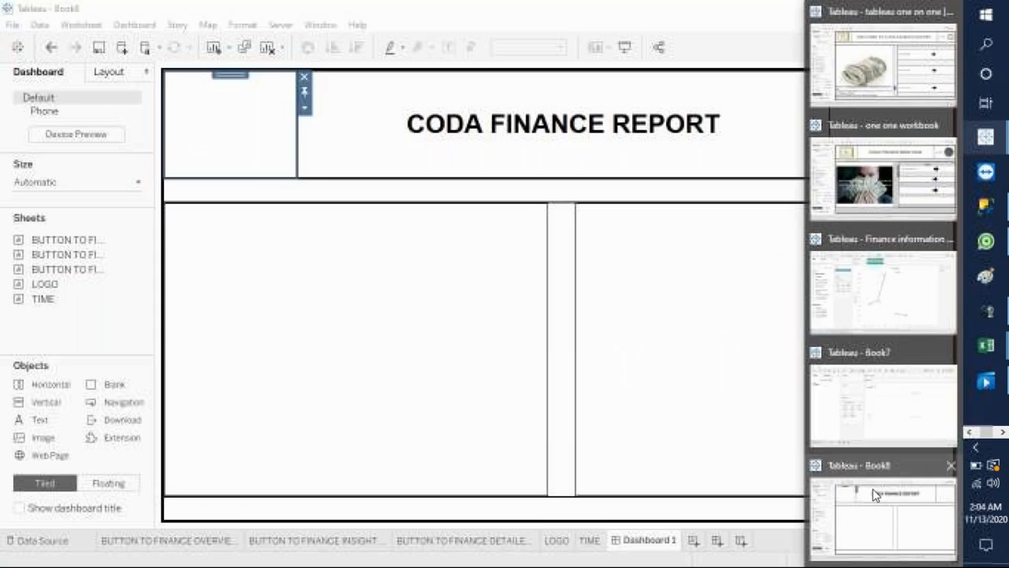
pyautogui.click(879, 512)
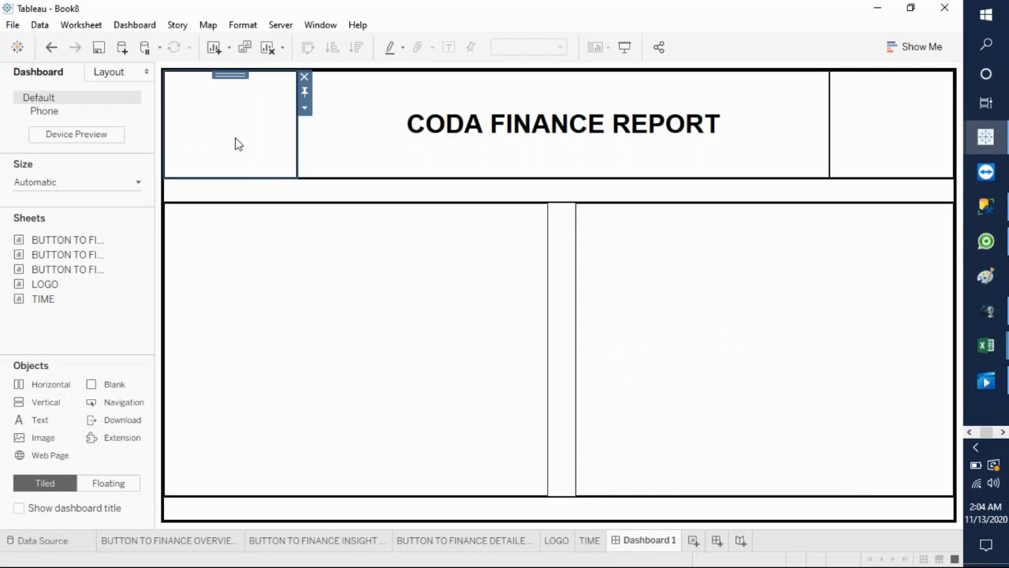
# Step: Place the LOGO sheet in the left header container, fitted to the entire view with its title hidden
pyautogui.moveTo(70, 292); pyautogui.dragTo(204, 135)
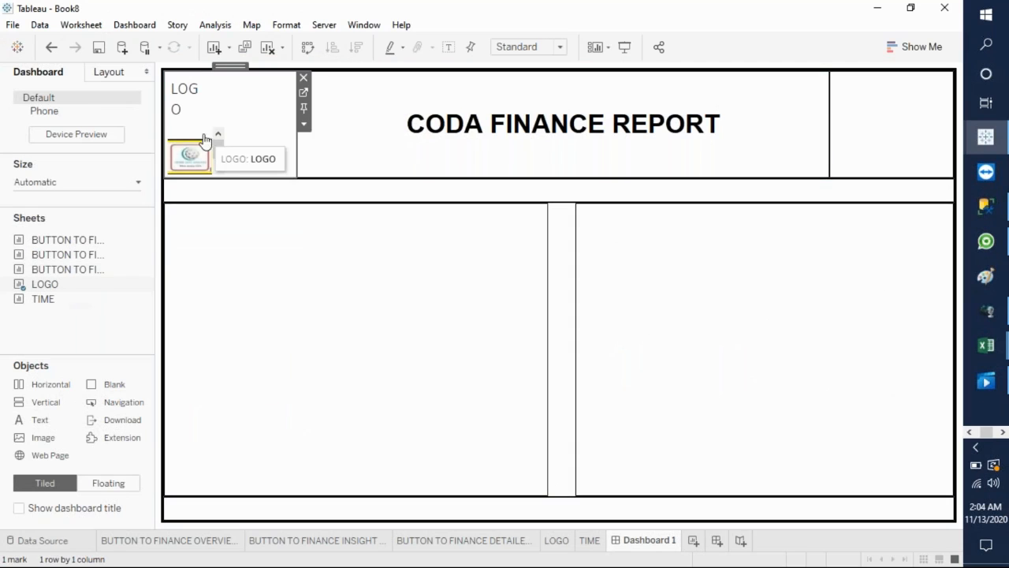
pyautogui.click(304, 124)
pyautogui.moveTo(351, 183)
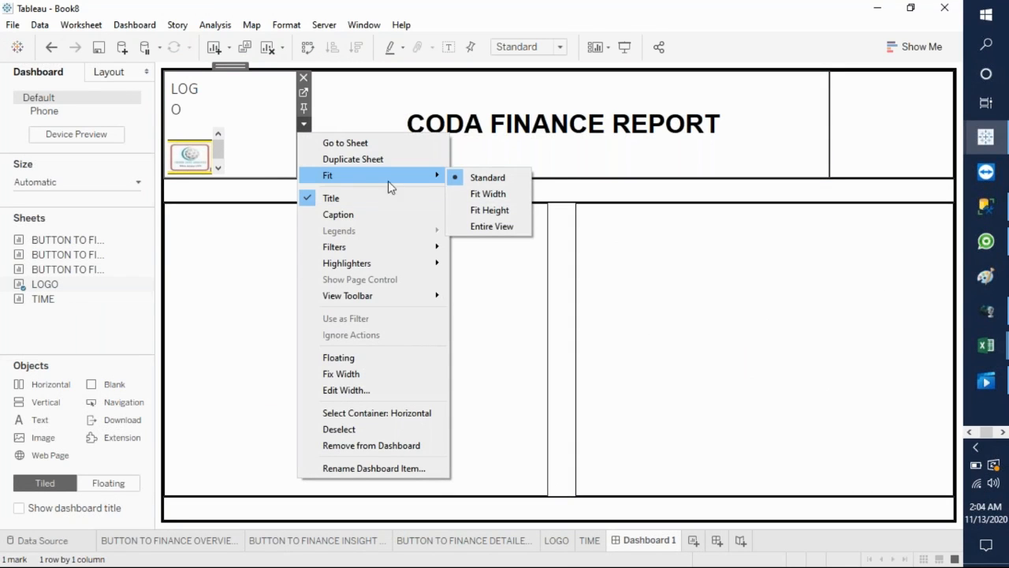
pyautogui.click(484, 226)
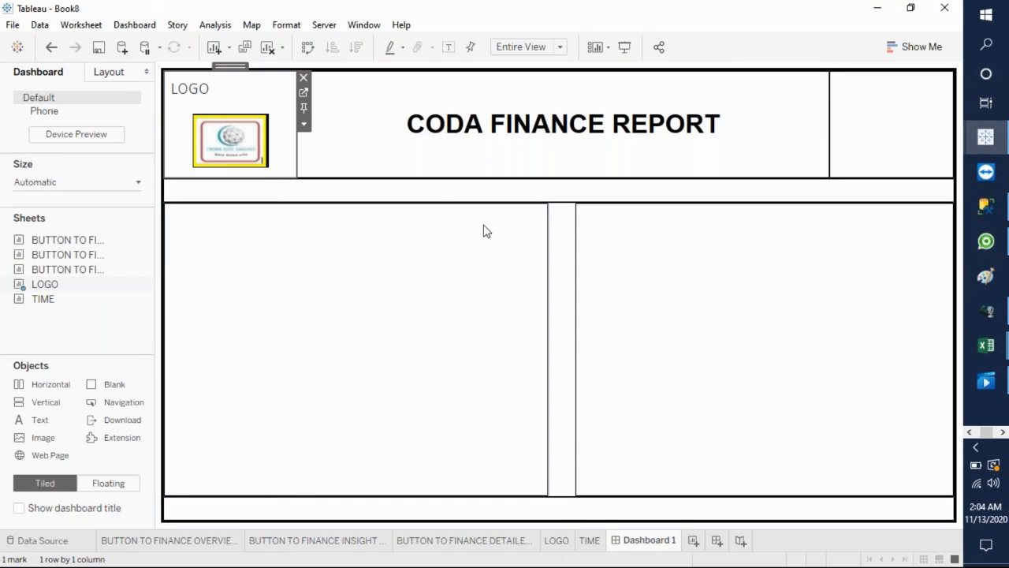
pyautogui.click(305, 127)
pyautogui.click(331, 202)
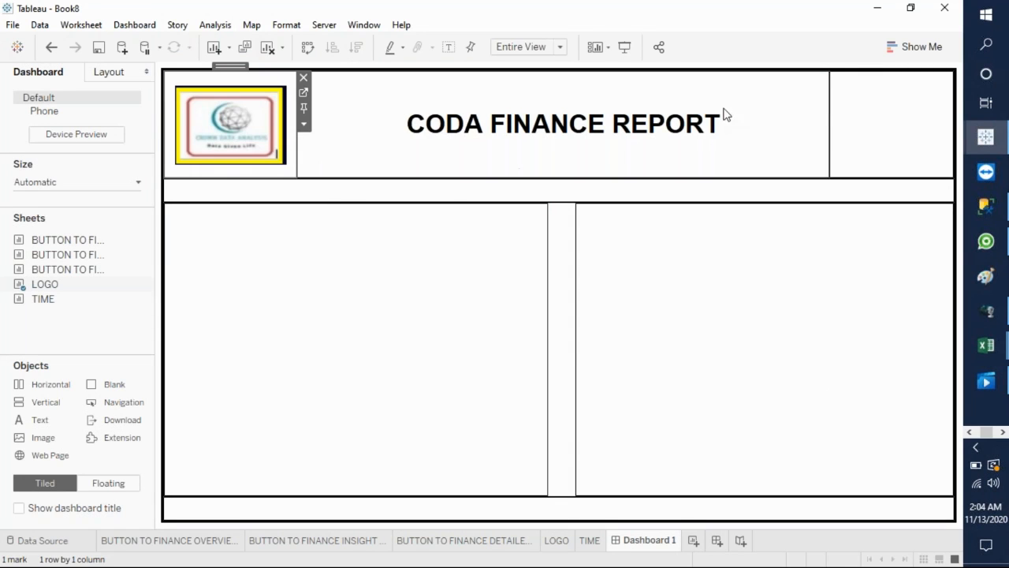
# Step: Place the TIME sheet in the right header container and fit it to the entire view
pyautogui.click(870, 128)
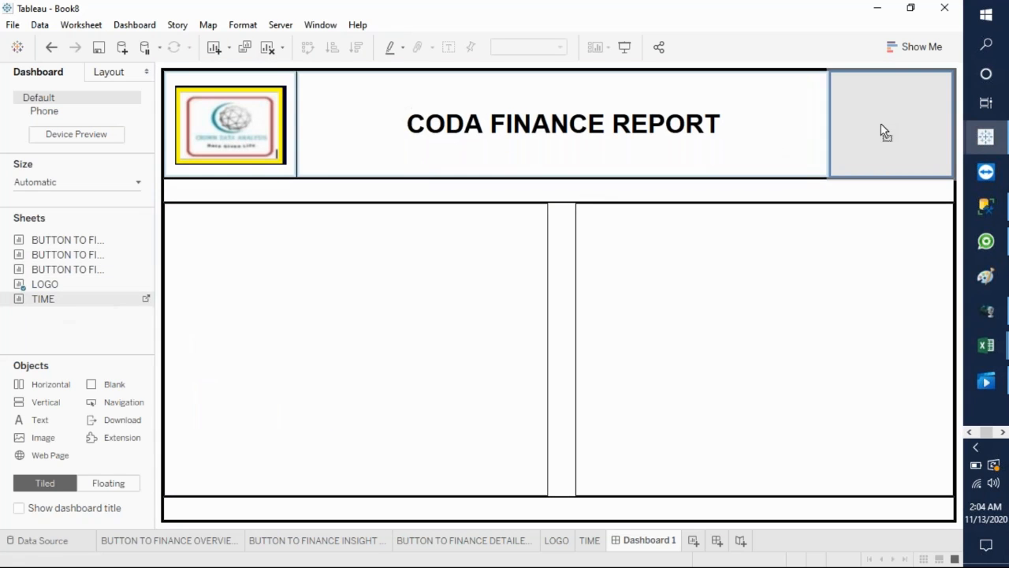
pyautogui.moveTo(886, 131); pyautogui.dragTo(886, 130)
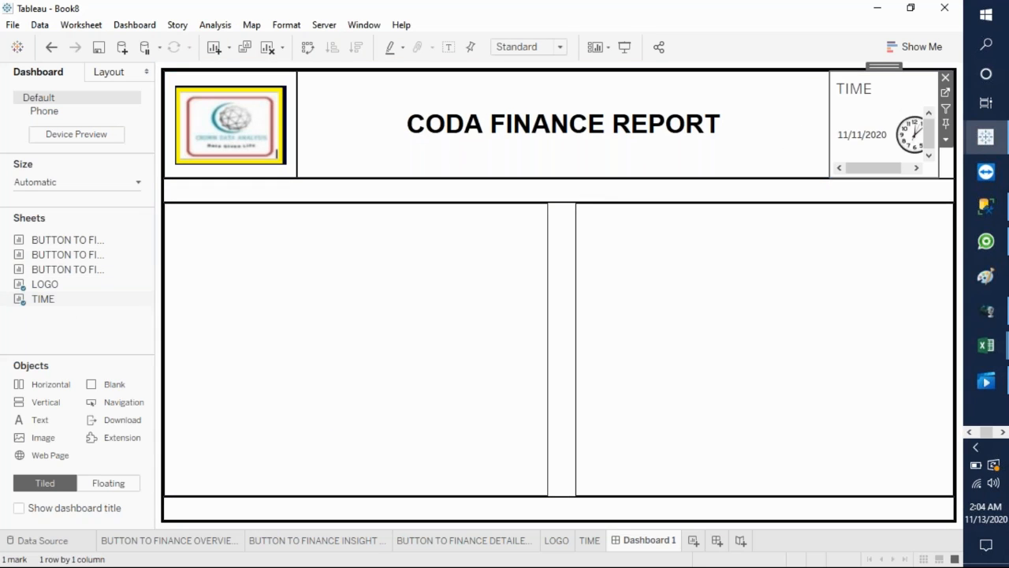
pyautogui.click(948, 141)
pyautogui.moveTo(881, 199)
pyautogui.click(806, 244)
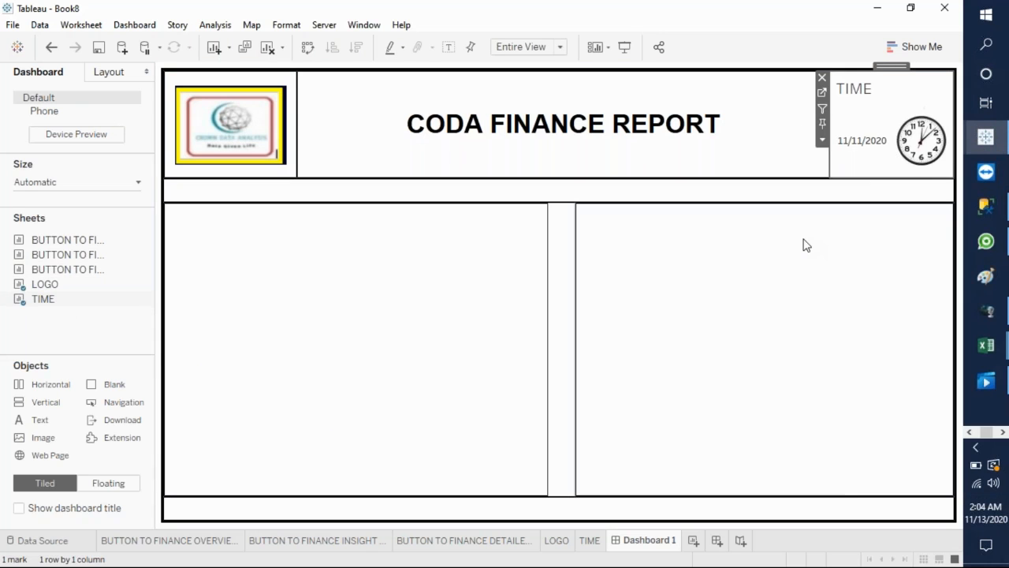
# Step: Replace the sheet name in the TIME sheet's title with LAST UPDATED
pyautogui.doubleClick(859, 90)
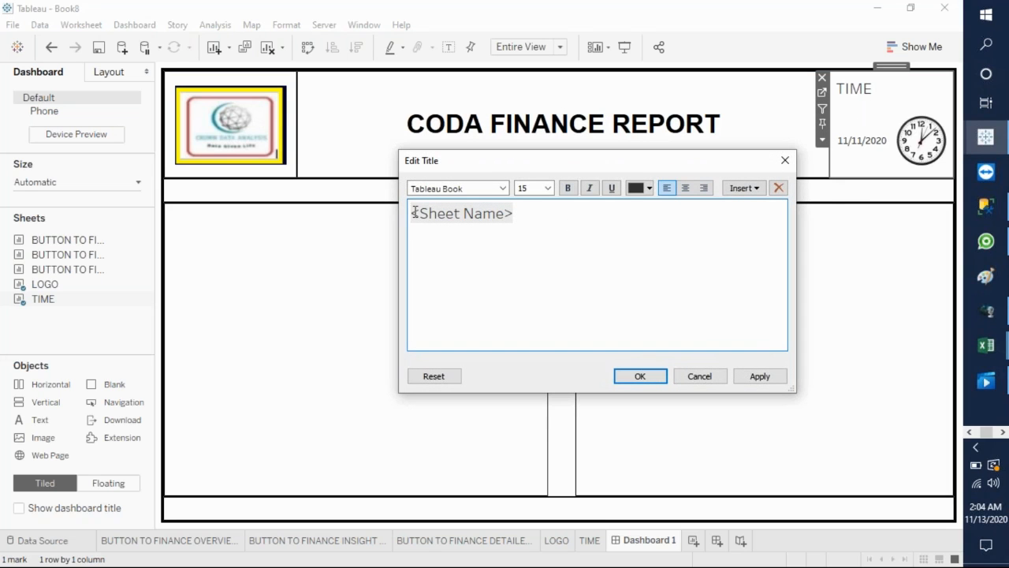
pyautogui.write('LAST U')
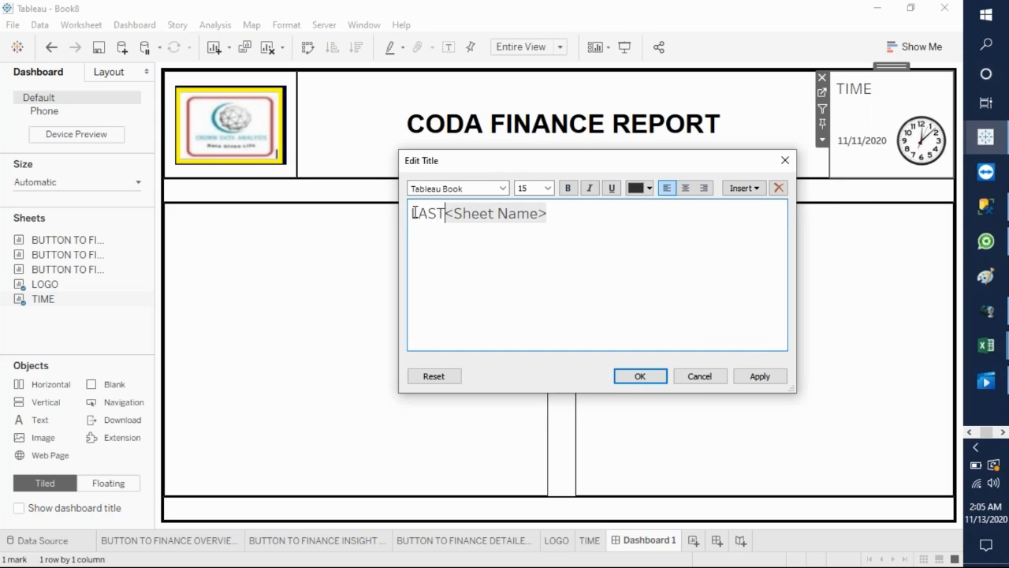
pyautogui.write('[')
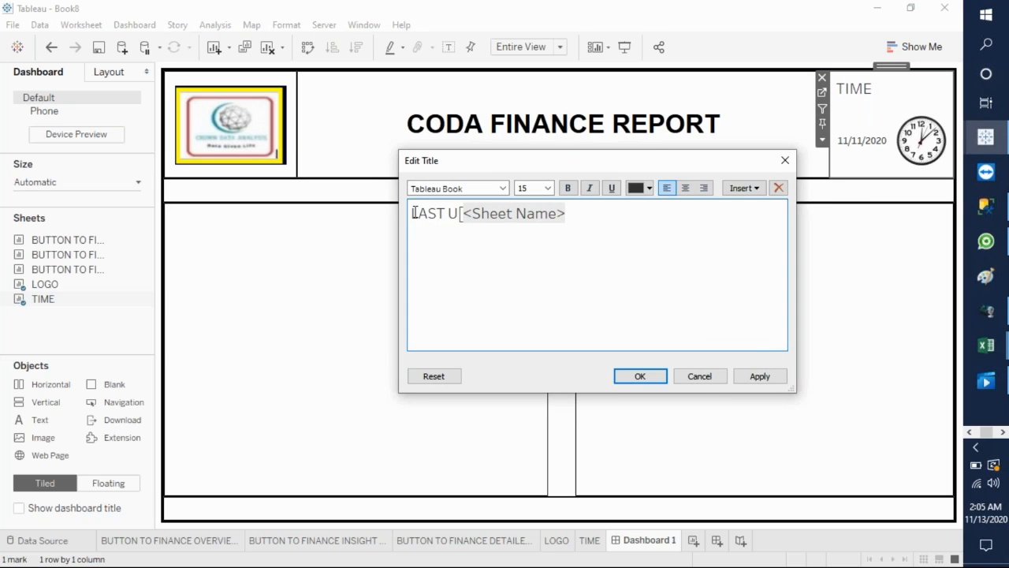
pyautogui.press('BackSpace')
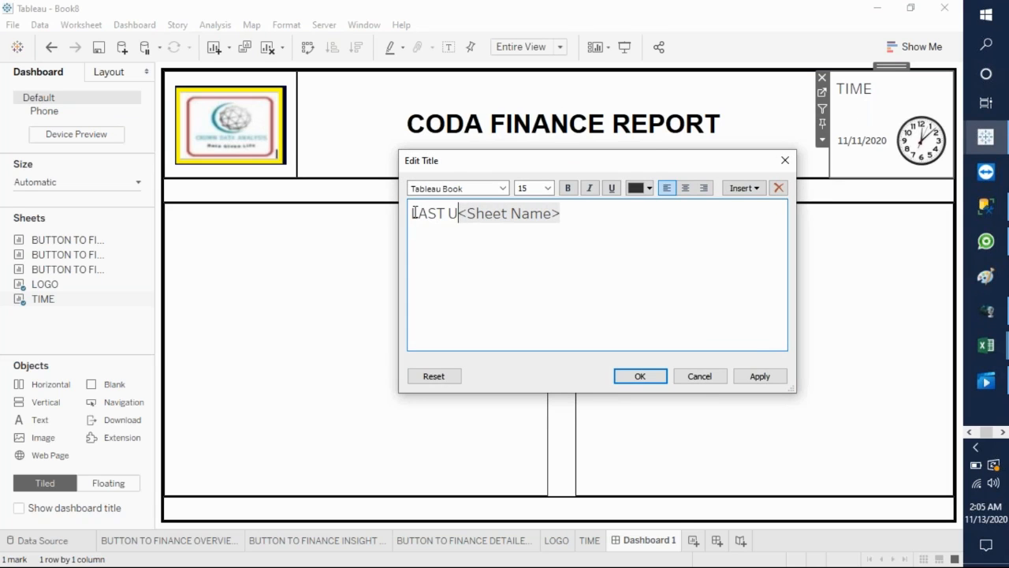
pyautogui.write('PAD')
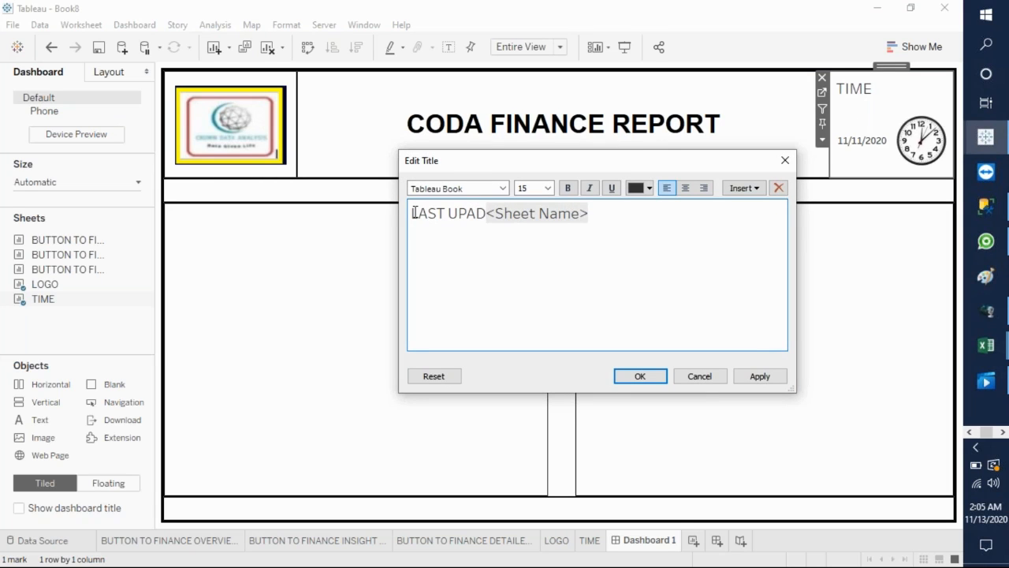
pyautogui.press('BackSpace')
pyautogui.press('BackSpace')
pyautogui.write('DATED')
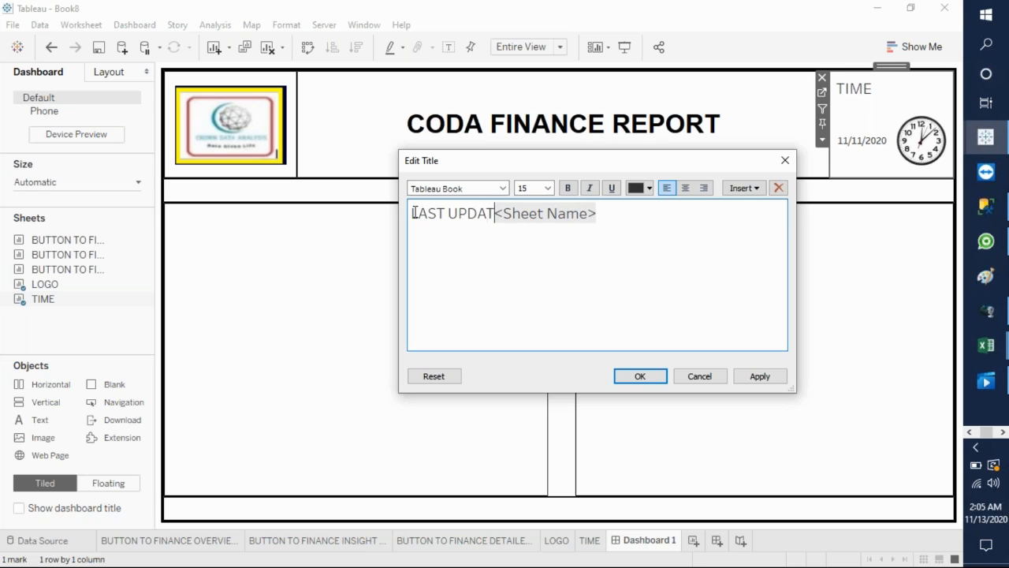
pyautogui.moveTo(515, 206); pyautogui.dragTo(628, 218)
pyautogui.press('BackSpace')
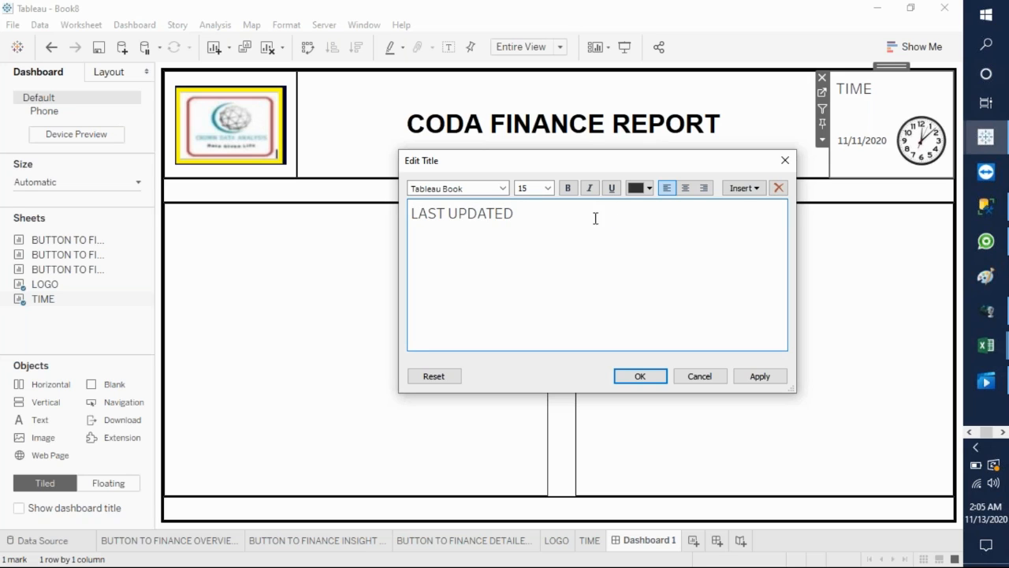
# Step: Format the LAST UPDATED title as Arial, size 12, bold and centred, and apply it to the sheet
pyautogui.moveTo(511, 211); pyautogui.dragTo(410, 223)
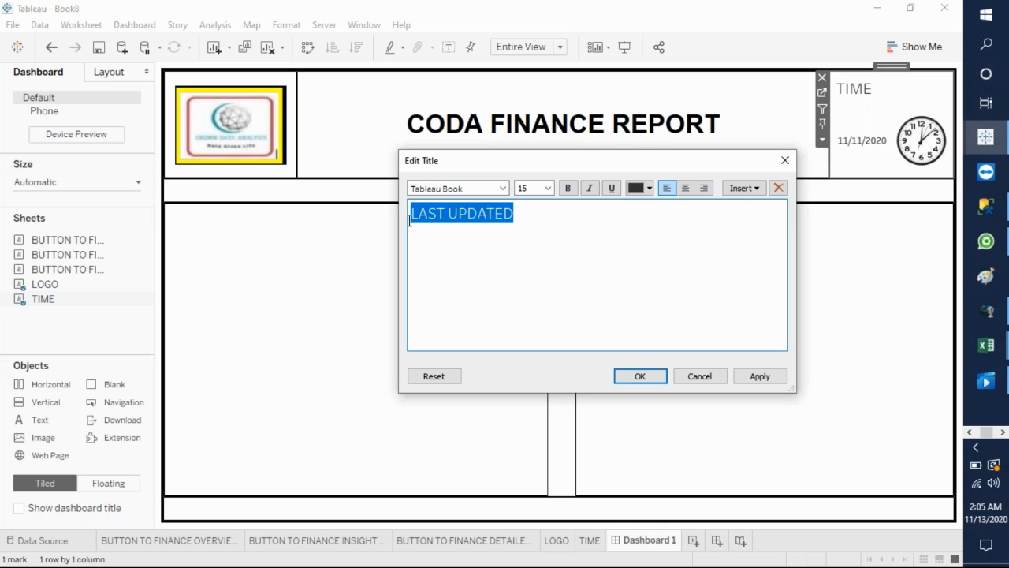
pyautogui.click(428, 189)
pyautogui.write('ARial')
pyautogui.press('Return')
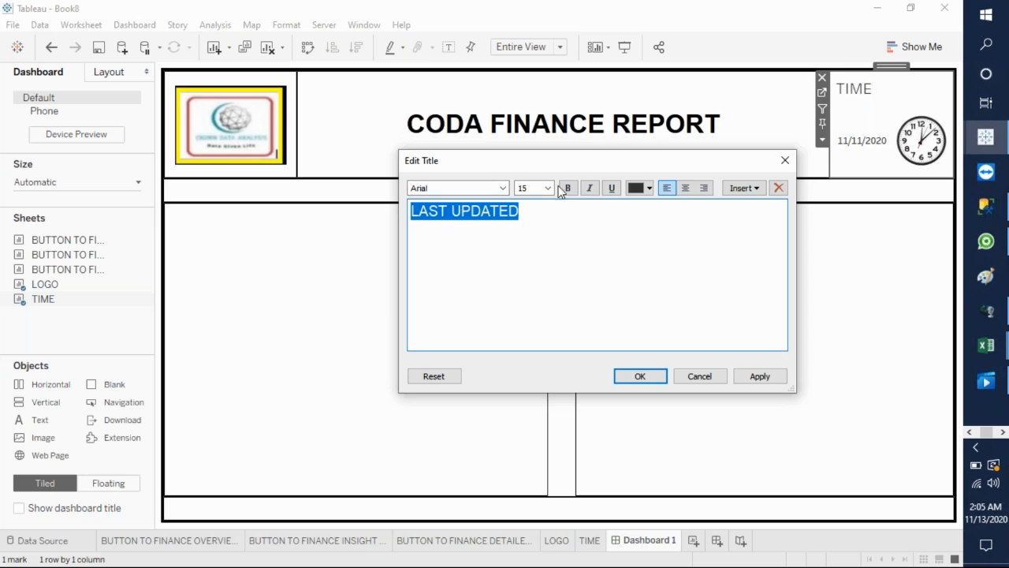
pyautogui.click(685, 193)
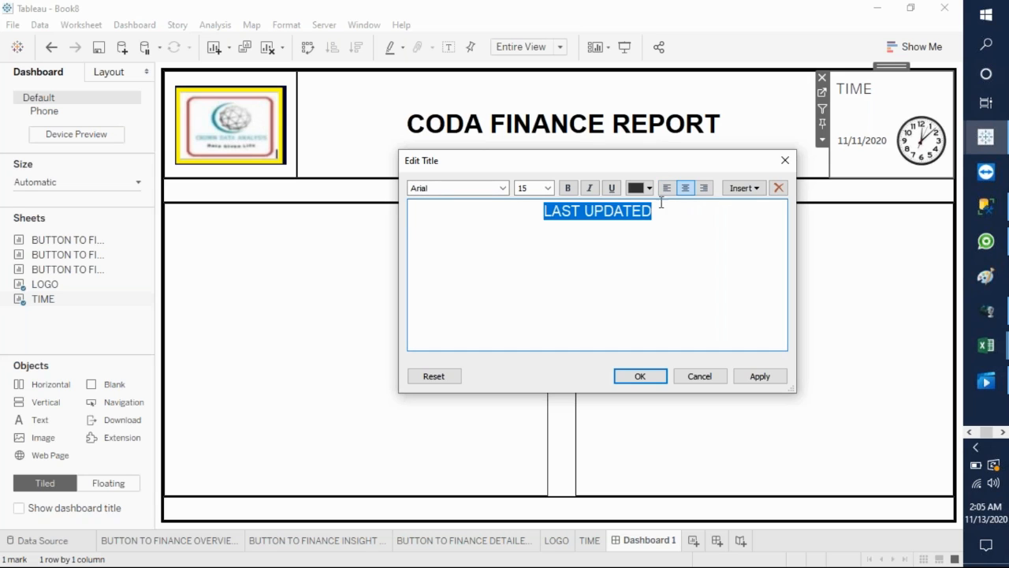
pyautogui.click(550, 188)
pyautogui.click(540, 239)
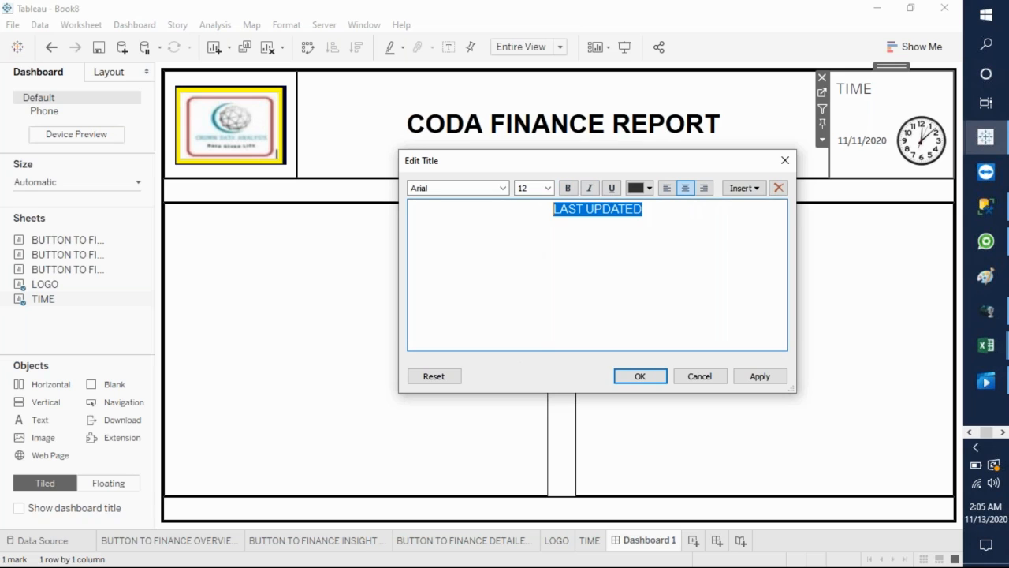
pyautogui.click(568, 188)
pyautogui.click(749, 378)
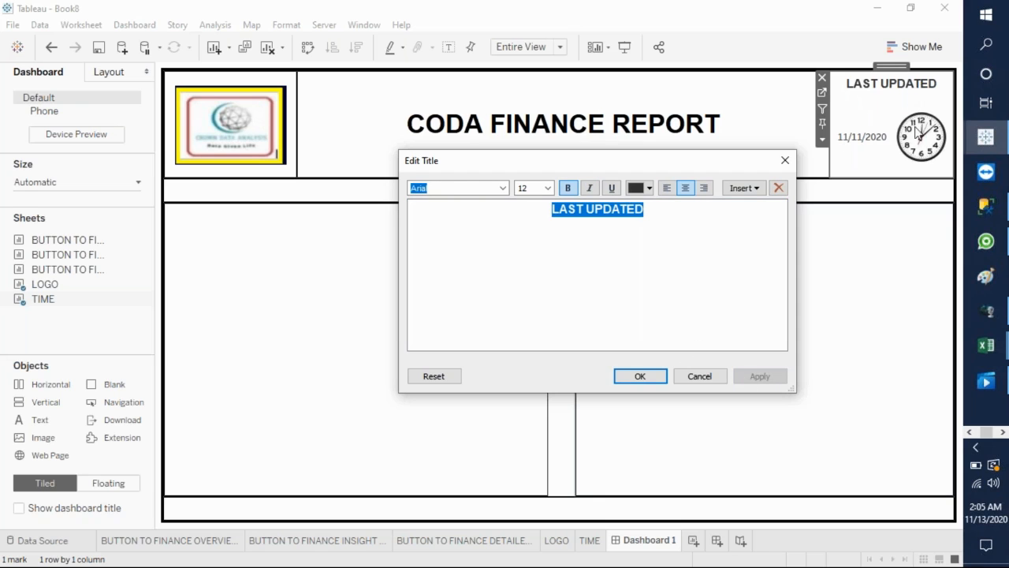
pyautogui.click(645, 377)
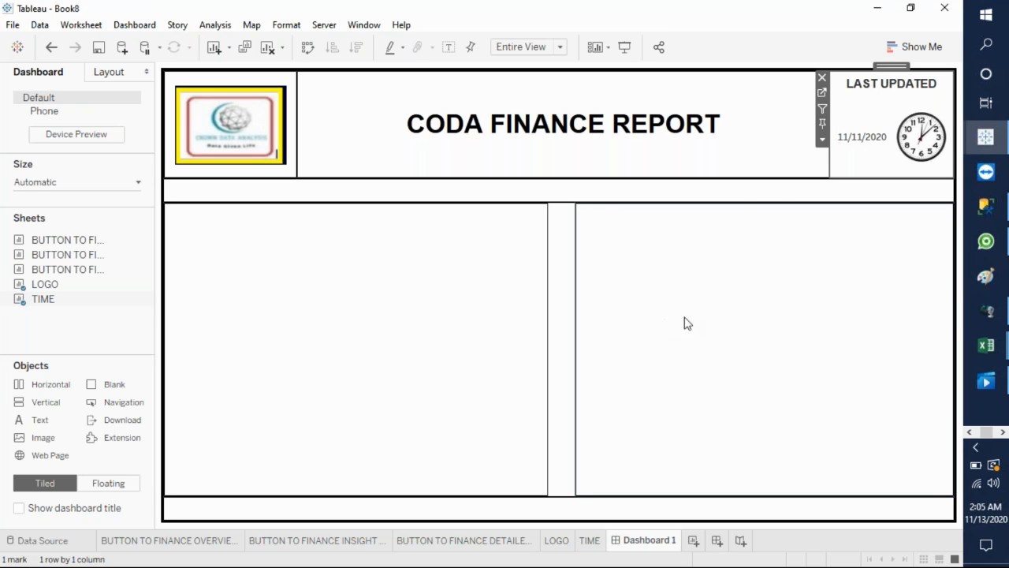
# Step: Place a blank object in the right body container and stack horizontal containers with it to divide the area into rows
pyautogui.click(752, 274)
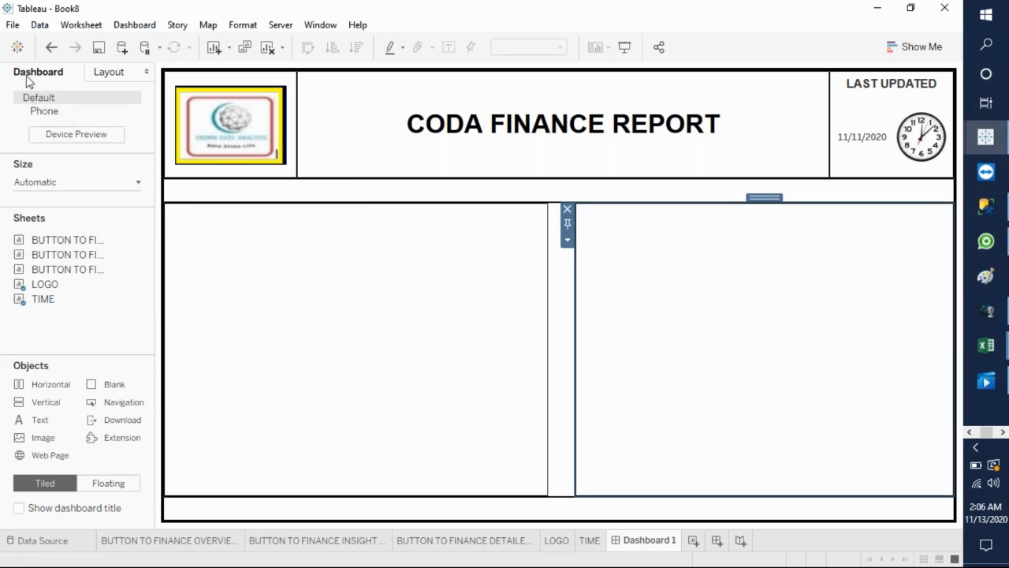
pyautogui.moveTo(115, 385); pyautogui.dragTo(735, 320)
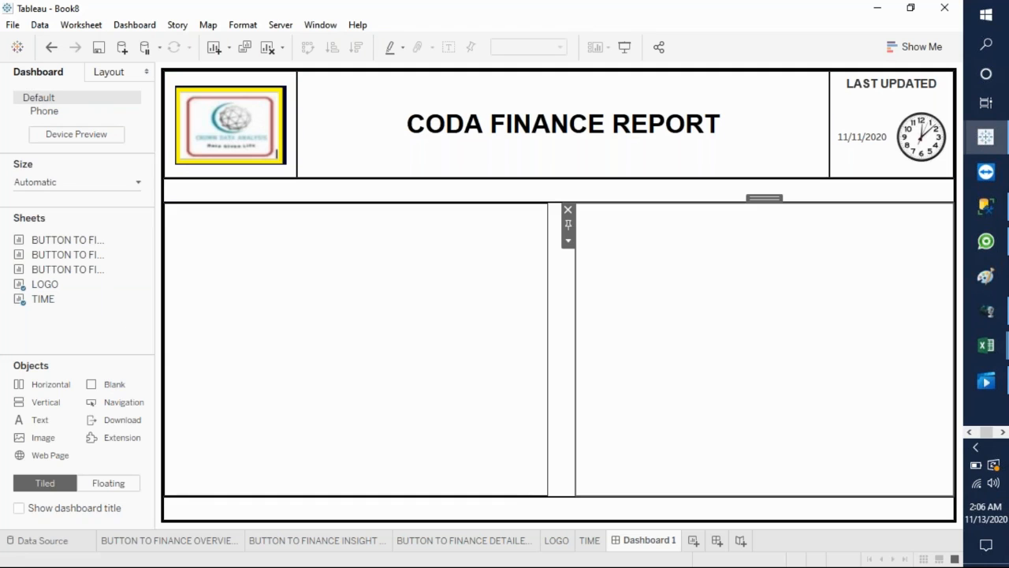
pyautogui.moveTo(45, 387); pyautogui.dragTo(732, 237)
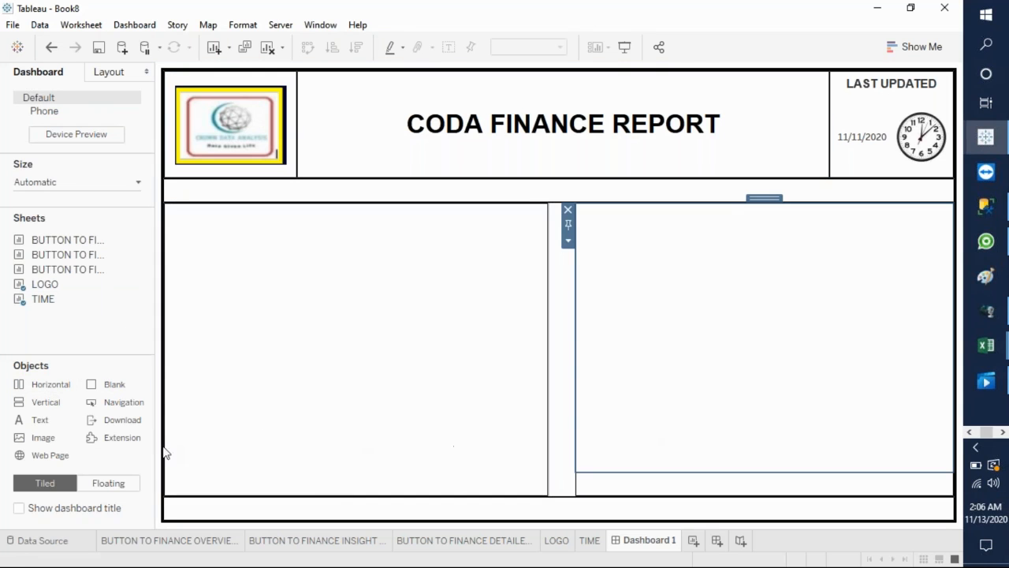
pyautogui.moveTo(46, 384); pyautogui.dragTo(679, 476)
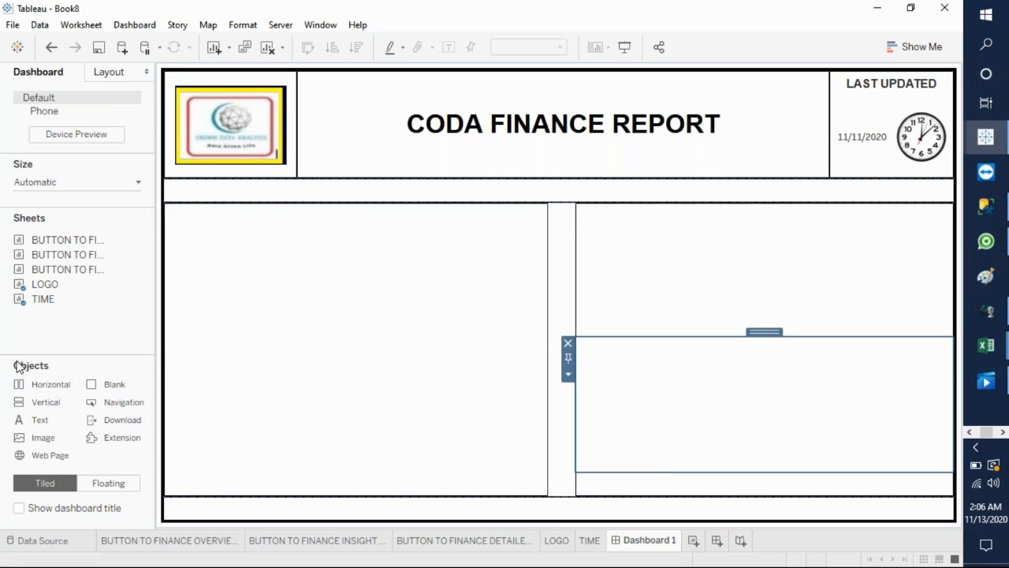
pyautogui.moveTo(43, 386); pyautogui.dragTo(641, 339)
pyautogui.moveTo(56, 387); pyautogui.dragTo(698, 381)
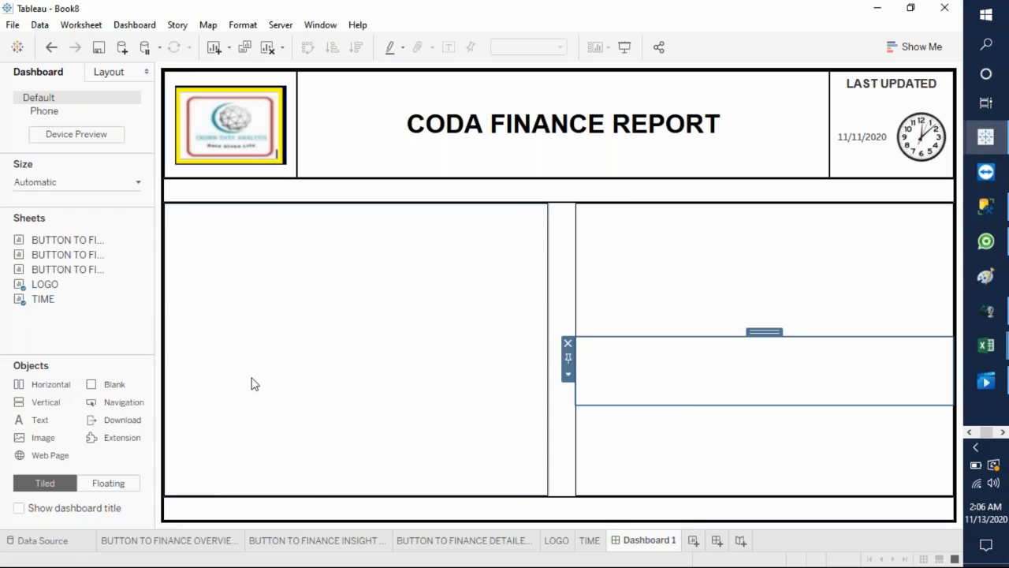
pyautogui.moveTo(45, 387); pyautogui.dragTo(713, 465)
pyautogui.moveTo(69, 386); pyautogui.dragTo(662, 412)
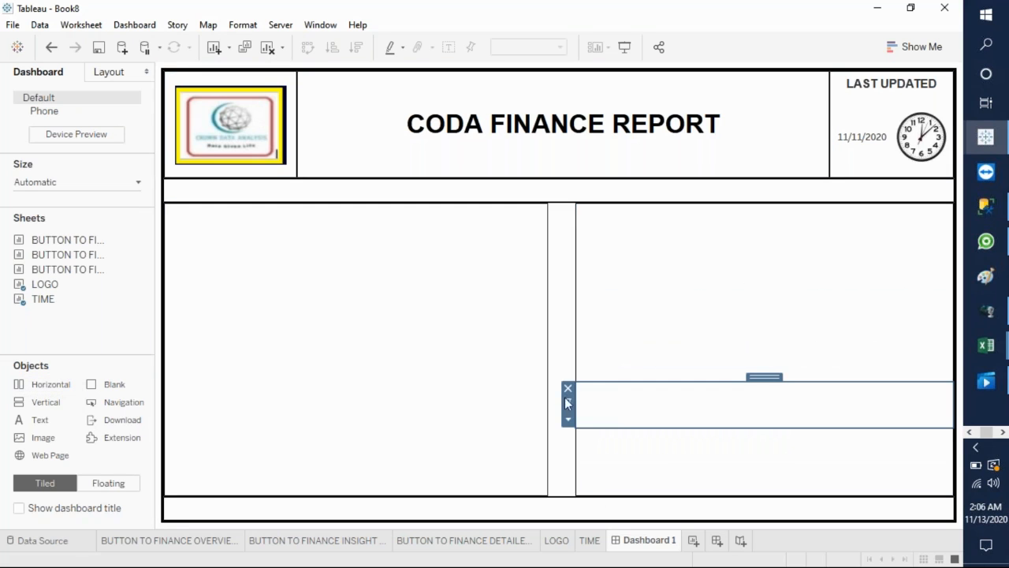
# Step: Add two more horizontal containers to the stack of rows in the right body container
pyautogui.moveTo(55, 390); pyautogui.dragTo(693, 337)
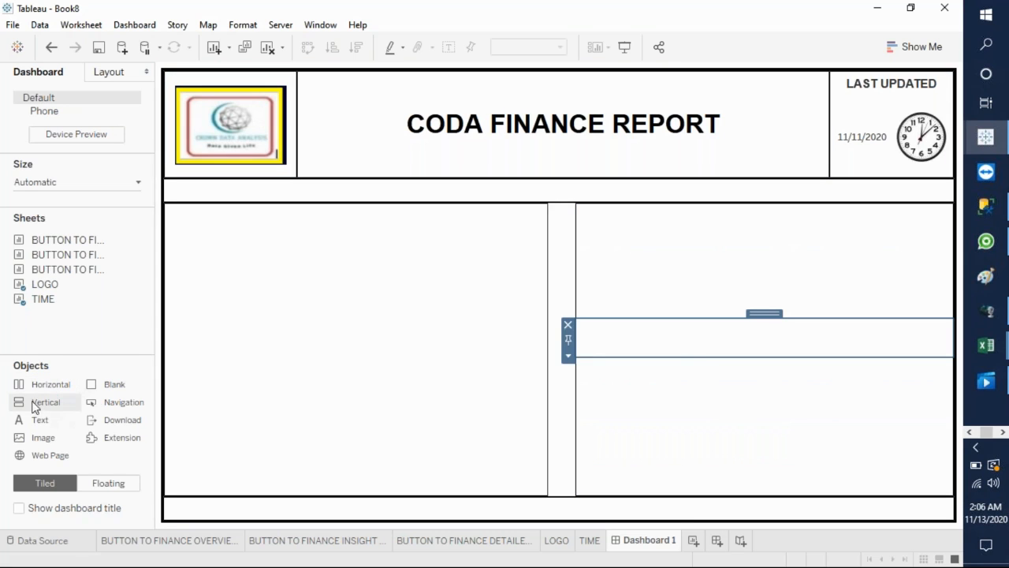
pyautogui.moveTo(44, 392); pyautogui.dragTo(685, 366)
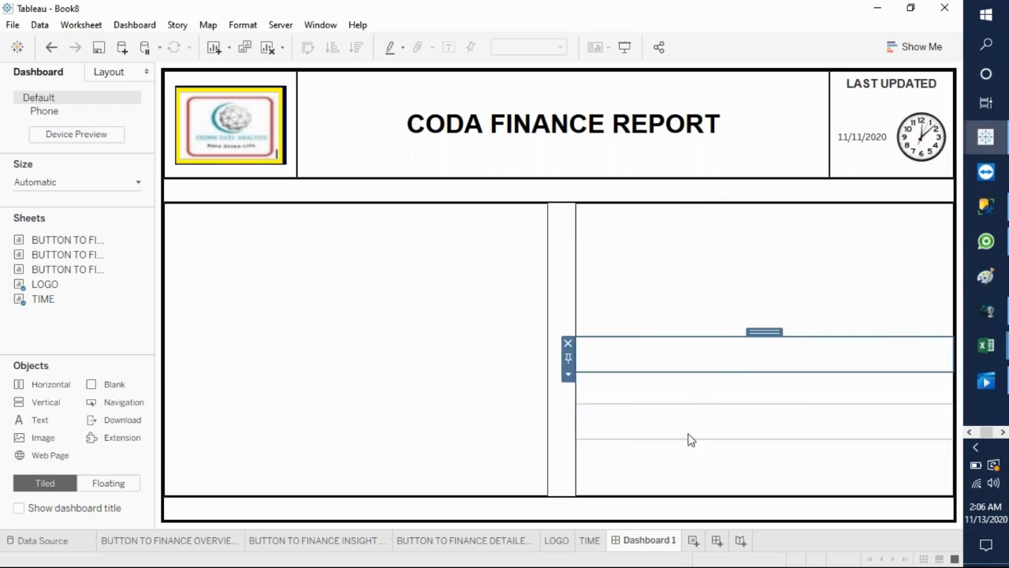
# Step: Expand the dashboard's item hierarchy down to the Blank object inside the right body's vertical container
pyautogui.click(693, 489)
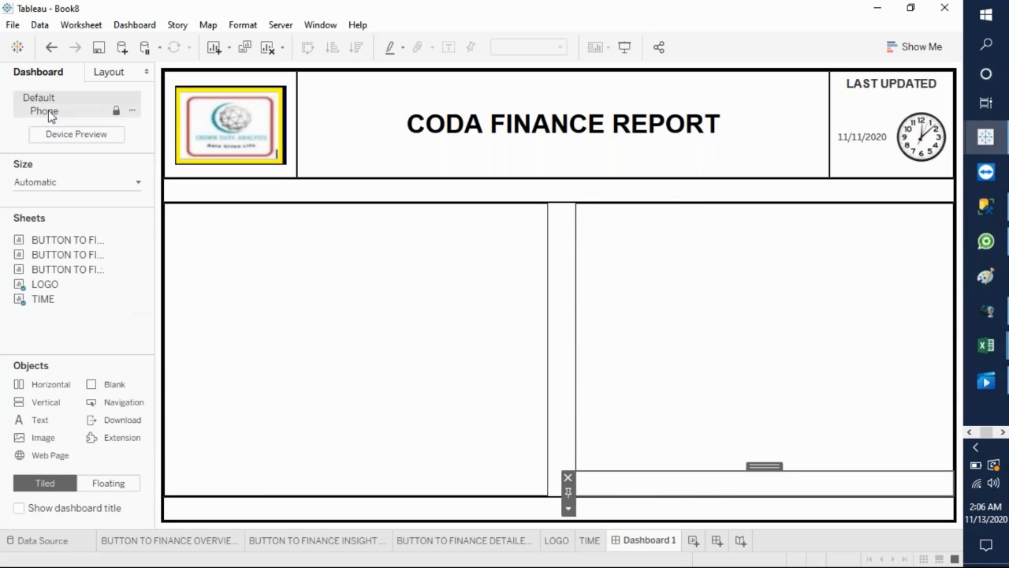
pyautogui.click(108, 71)
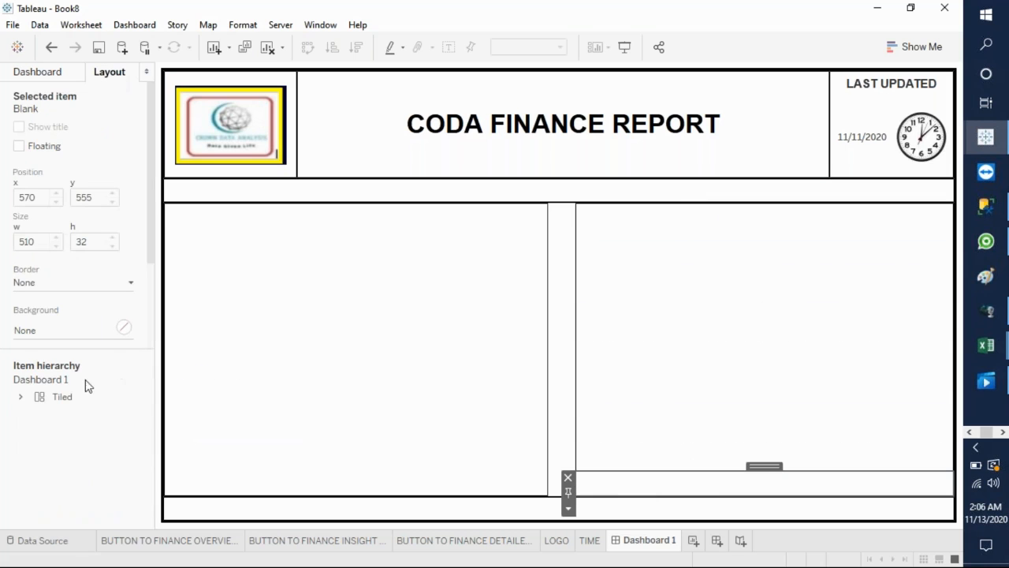
pyautogui.click(21, 395)
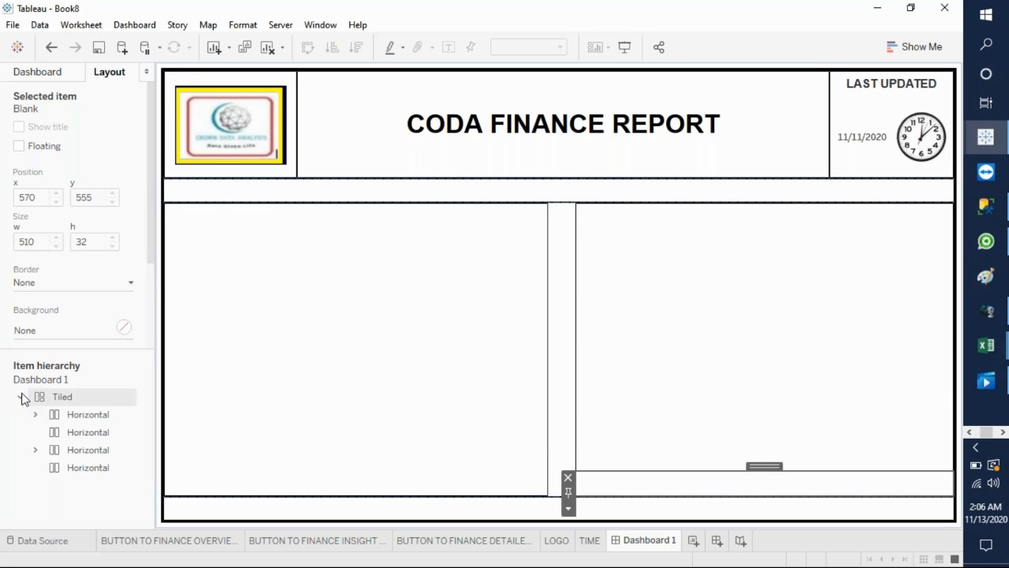
pyautogui.click(35, 414)
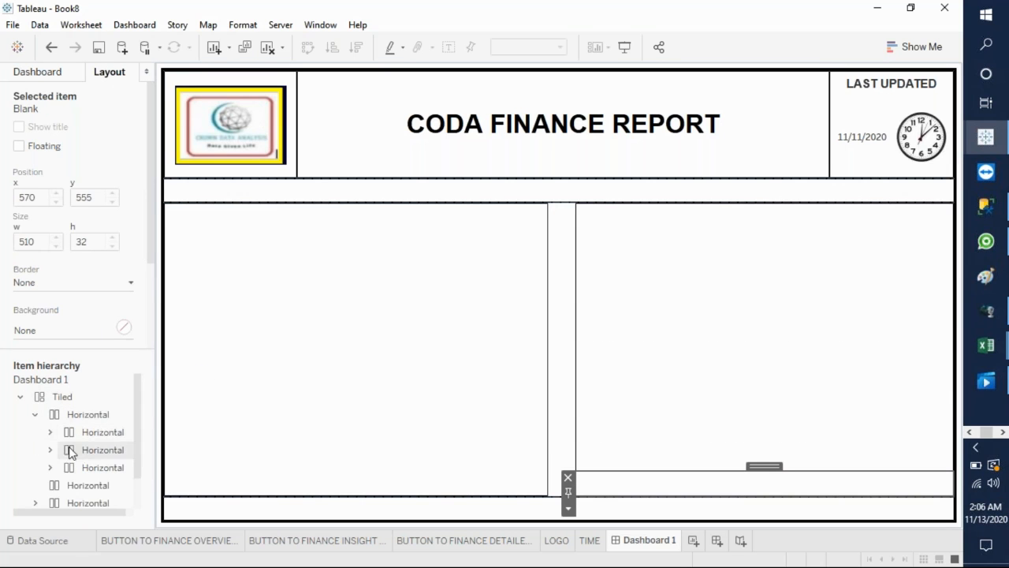
pyautogui.click(50, 434)
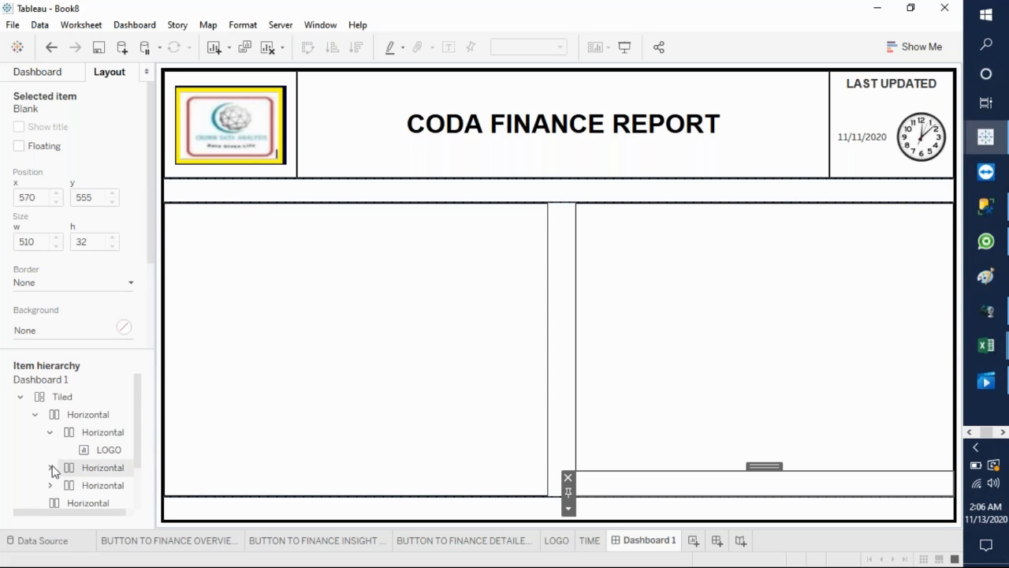
pyautogui.scroll(-1, 139, 435)
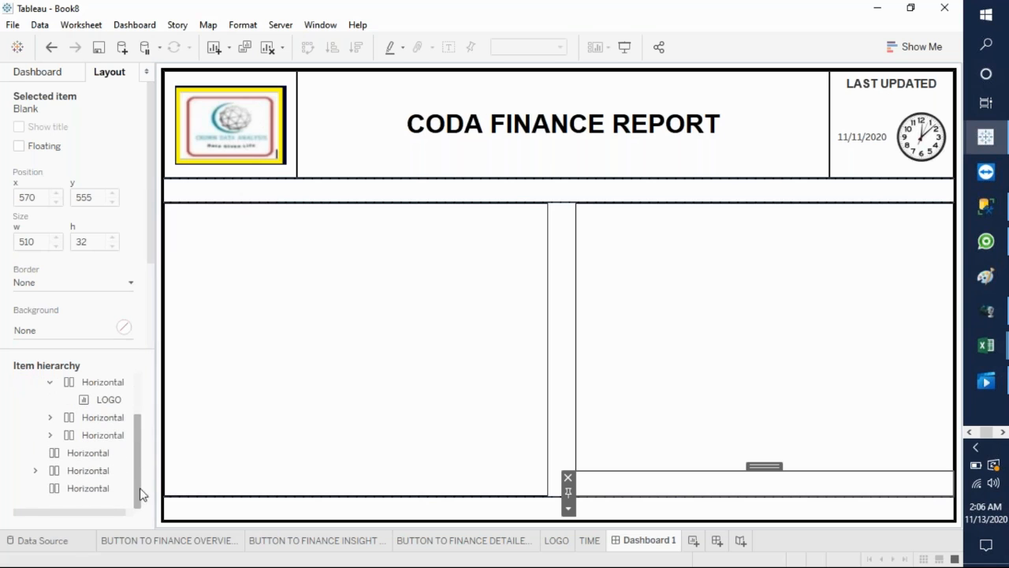
pyautogui.click(34, 471)
pyautogui.moveTo(137, 457); pyautogui.dragTo(150, 510)
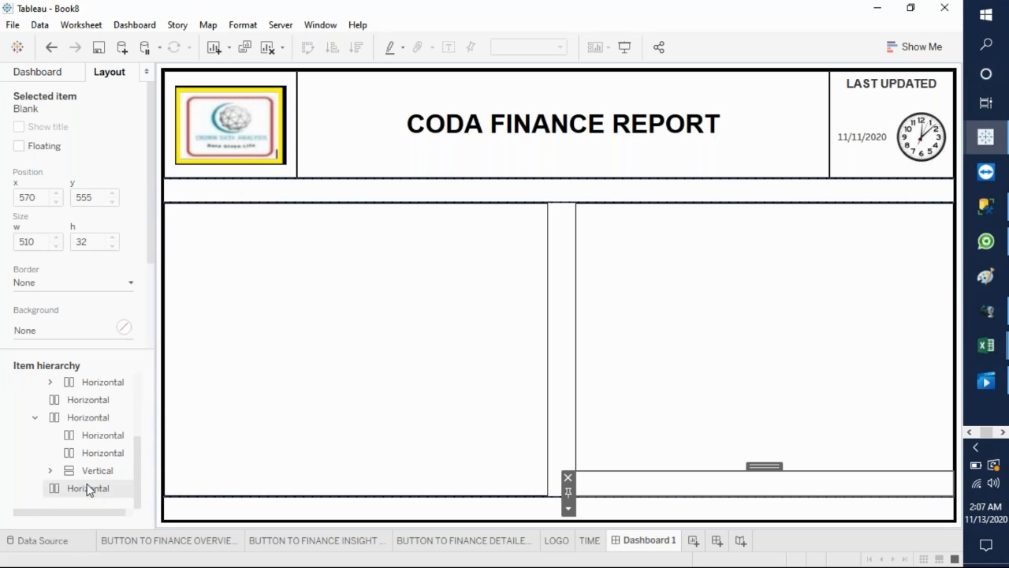
pyautogui.click(50, 471)
pyautogui.moveTo(140, 441); pyautogui.dragTo(142, 509)
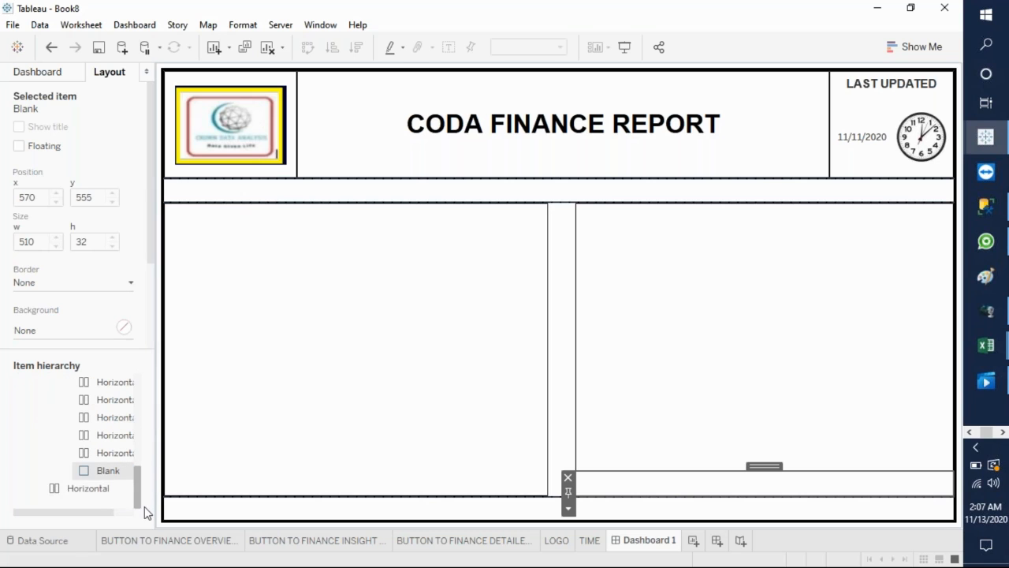
# Step: Remove the Blank object from the vertical container so only the horizontal row containers are left
pyautogui.doubleClick(109, 471)
pyautogui.click(67, 466)
pyautogui.doubleClick(108, 472)
pyautogui.rightClick(108, 473)
pyautogui.click(2, 449)
pyautogui.rightClick(102, 474)
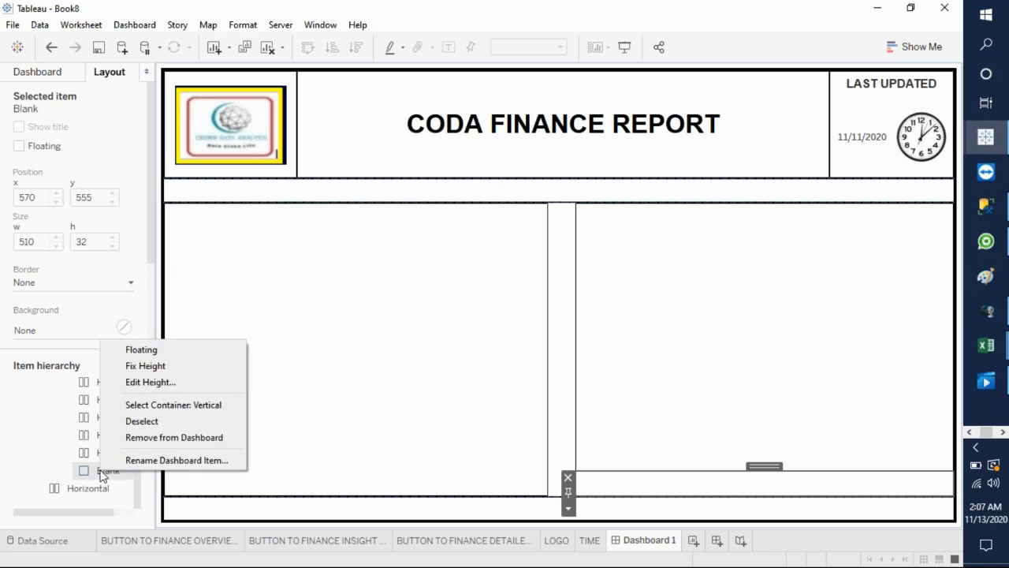
pyautogui.click(165, 438)
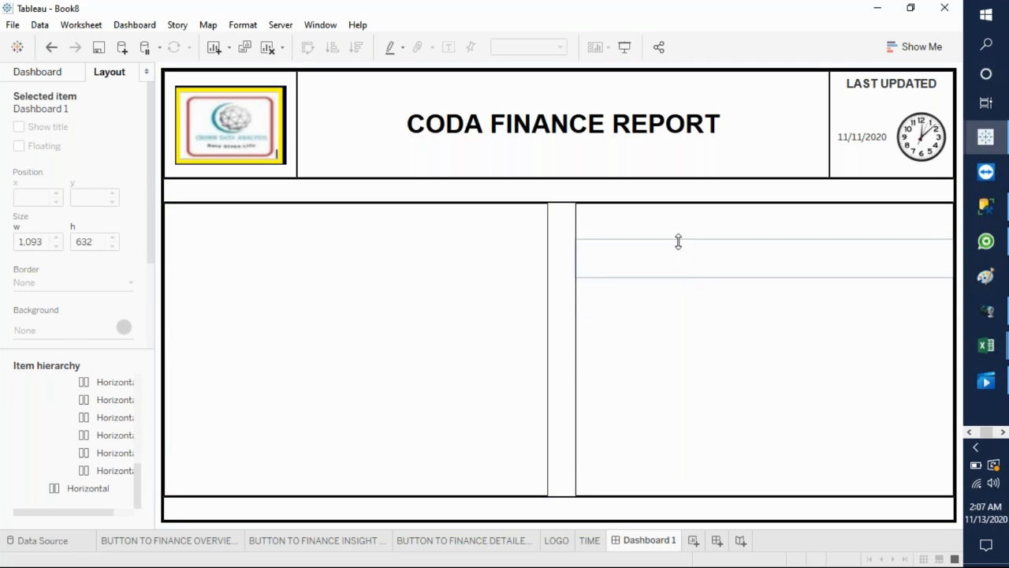
# Step: Give the first and second row containers of the right body the thinnest solid border
pyautogui.click(667, 236)
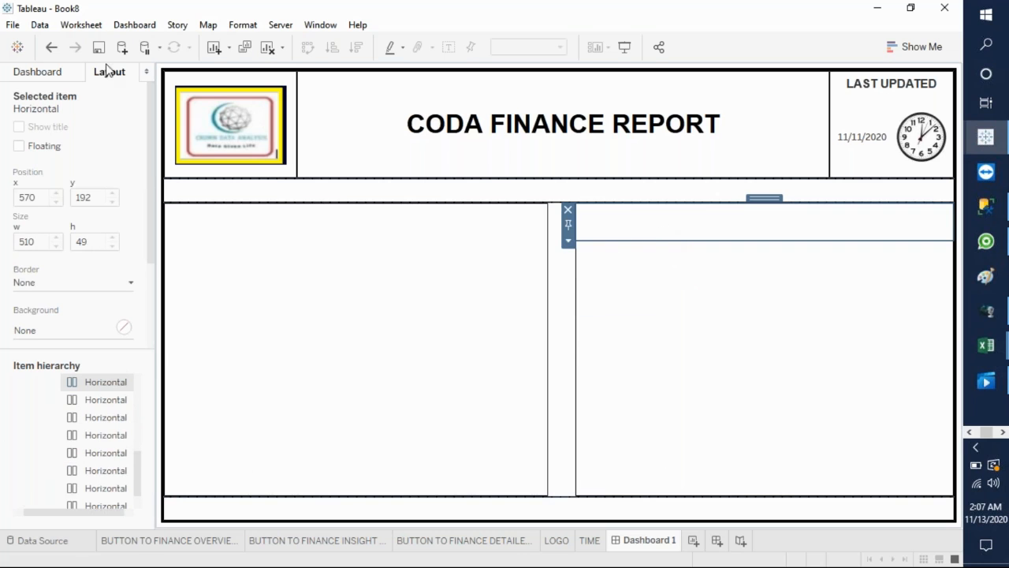
pyautogui.click(69, 293)
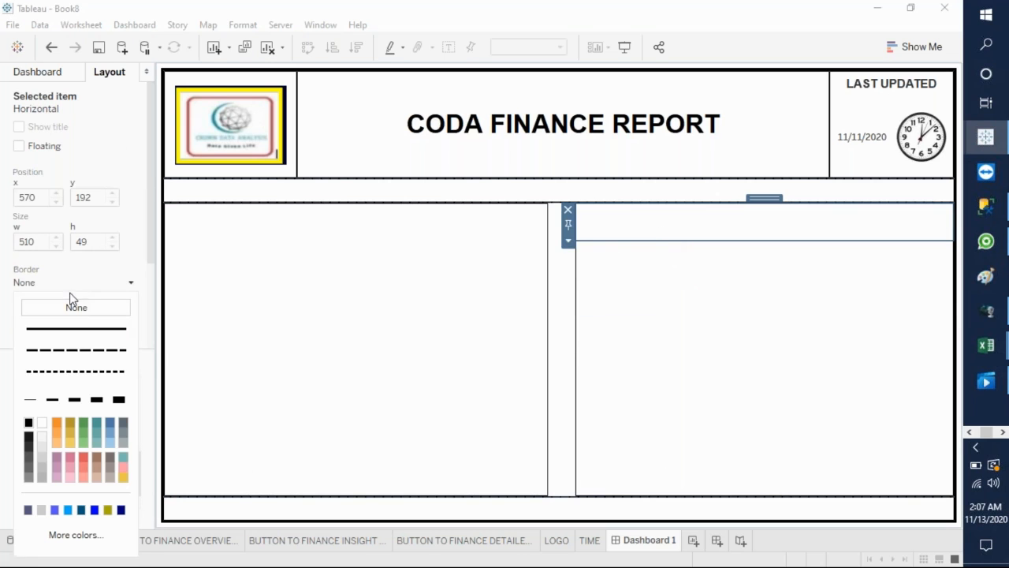
pyautogui.click(34, 401)
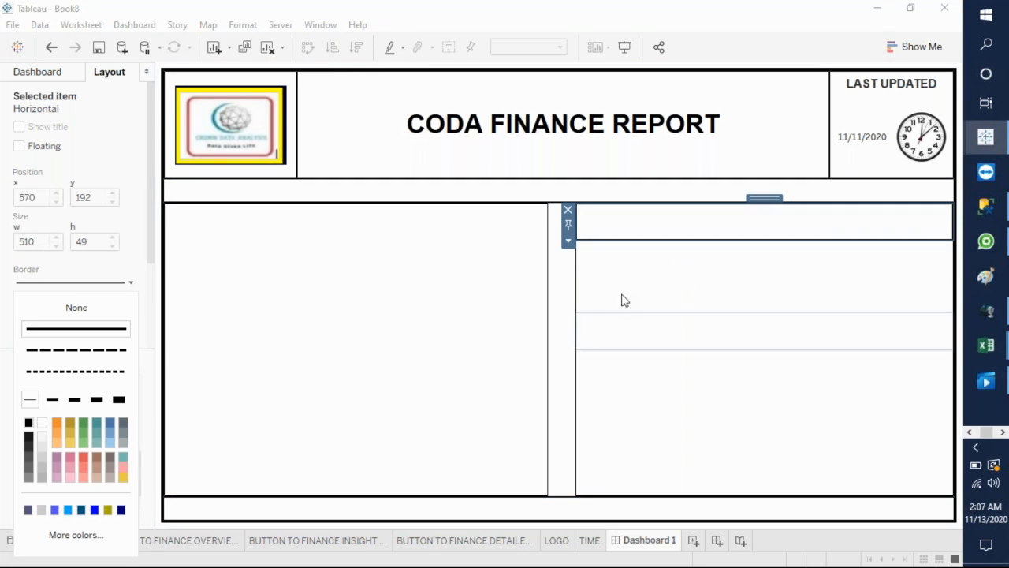
pyautogui.click(668, 273)
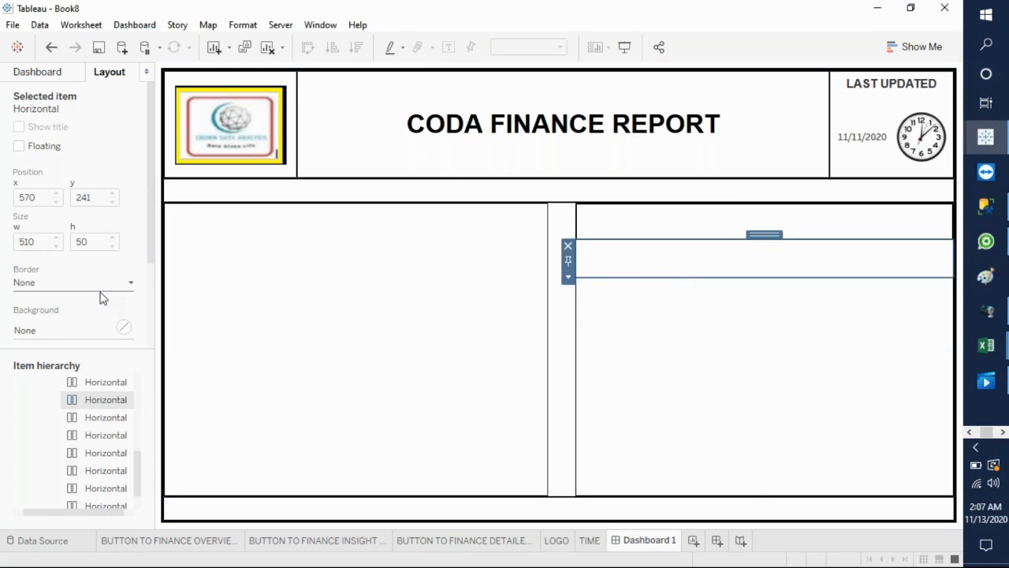
pyautogui.click(101, 297)
pyautogui.click(34, 399)
# Step: Apply the thinnest solid border to the third and fourth row containers of the right body
pyautogui.click(599, 300)
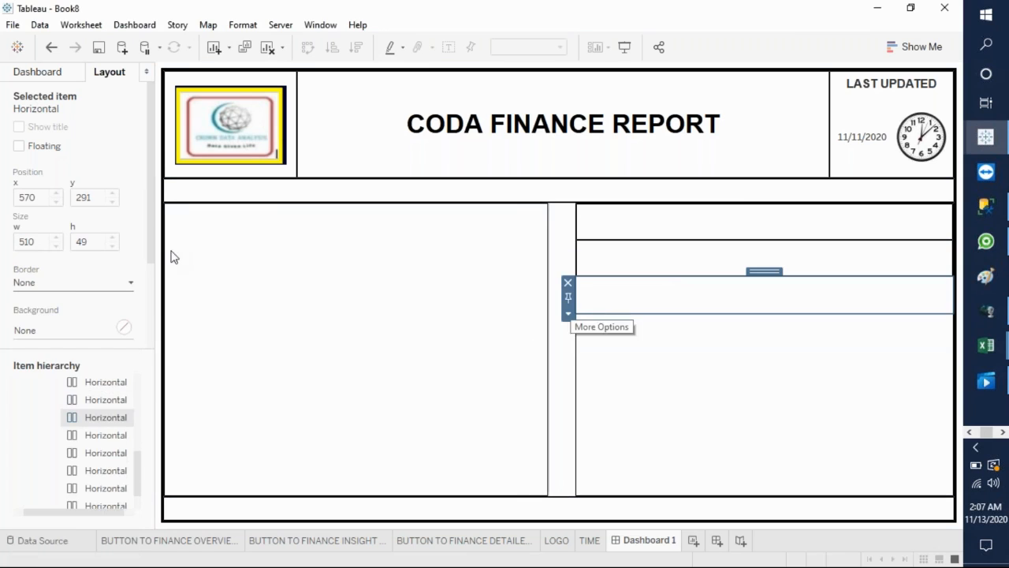
pyautogui.click(67, 296)
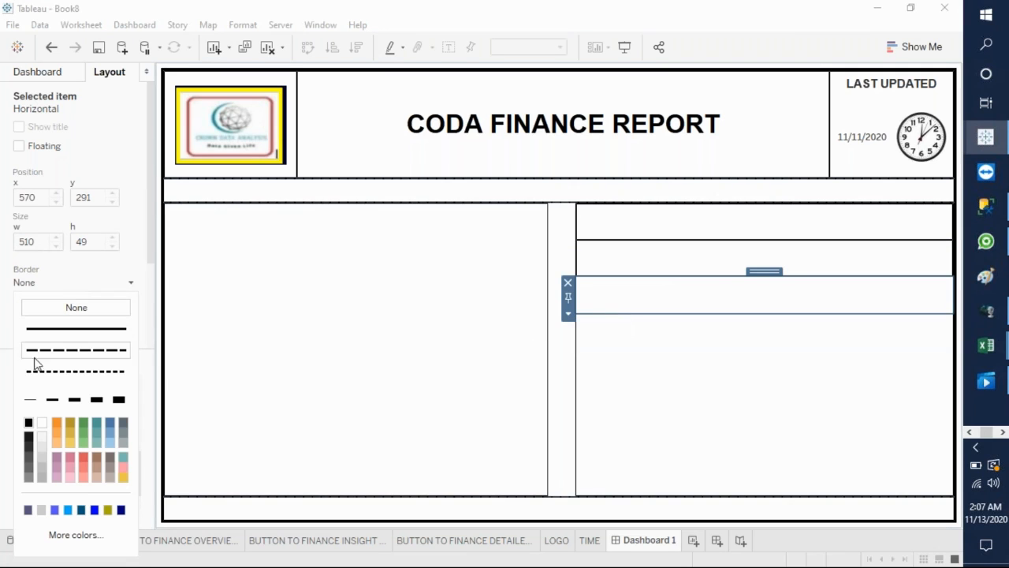
pyautogui.click(29, 402)
pyautogui.click(670, 328)
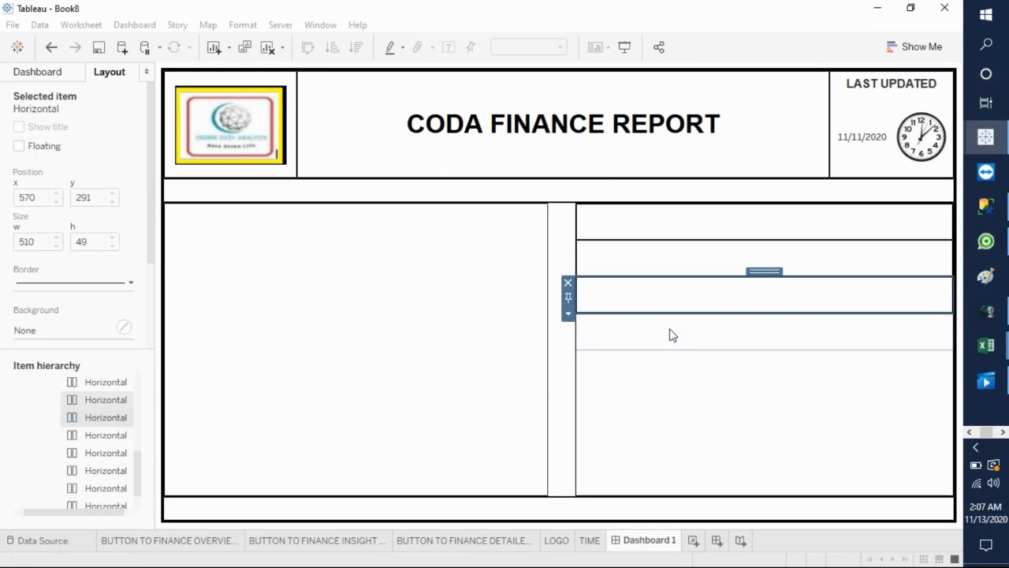
pyautogui.click(35, 290)
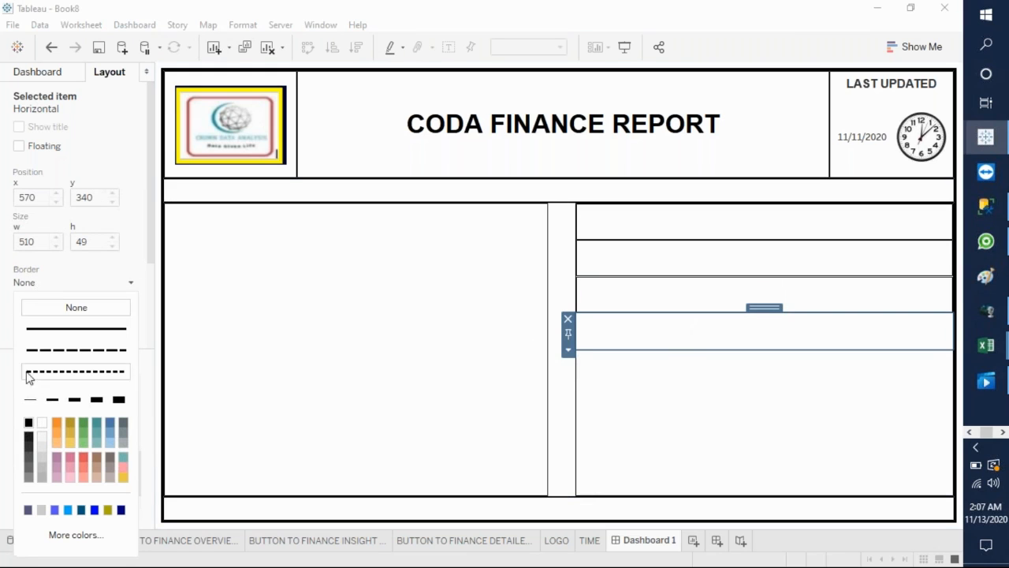
pyautogui.click(29, 399)
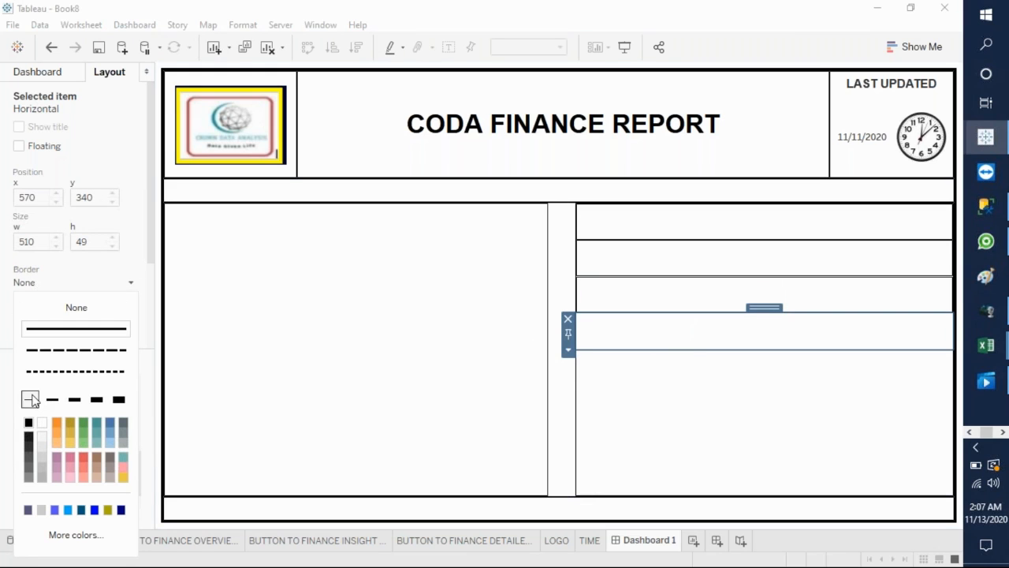
# Step: Apply the thinnest solid border to the fifth and sixth row containers of the right body
pyautogui.click(633, 376)
pyautogui.click(56, 287)
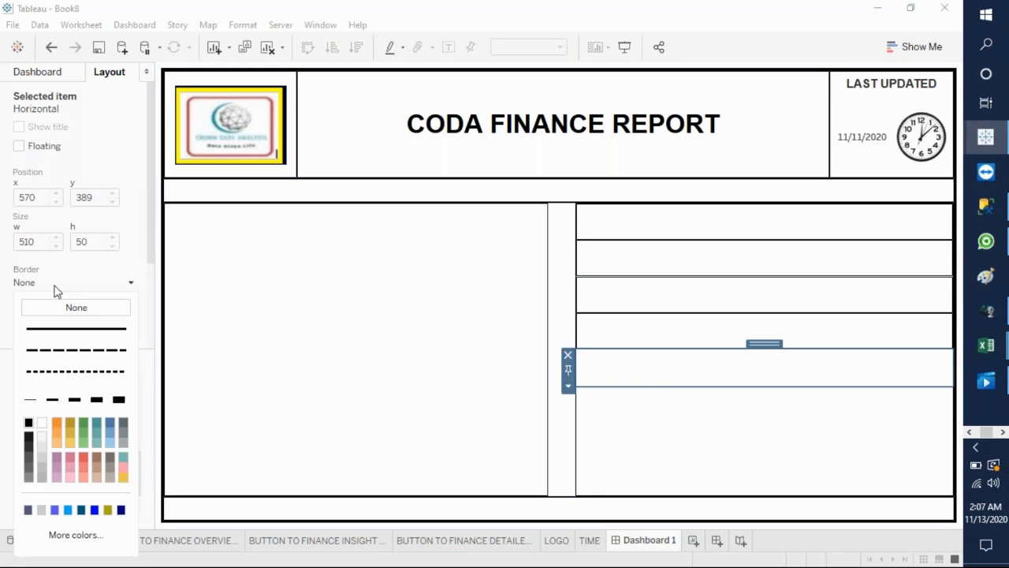
pyautogui.click(30, 401)
pyautogui.click(708, 412)
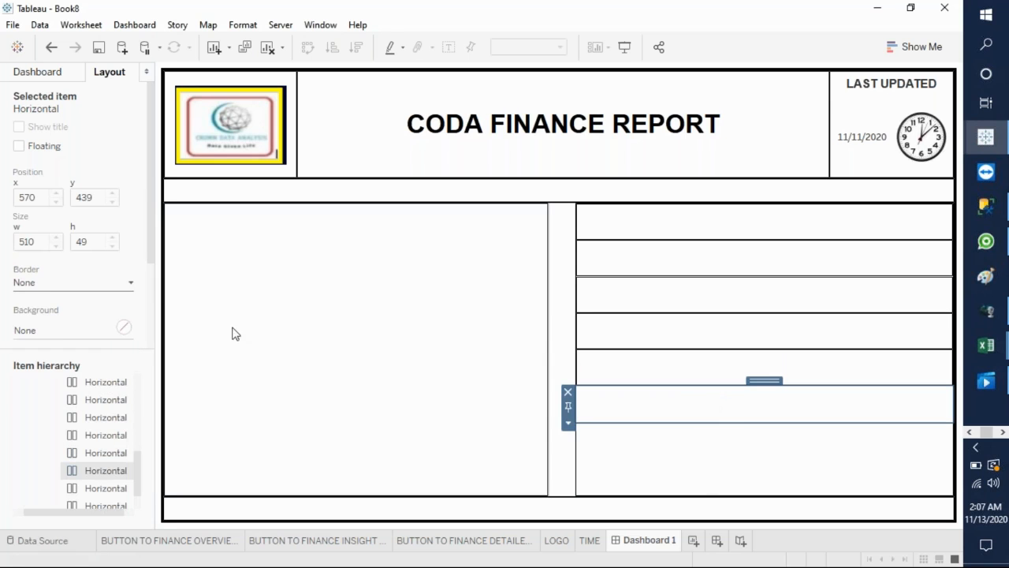
pyautogui.click(48, 285)
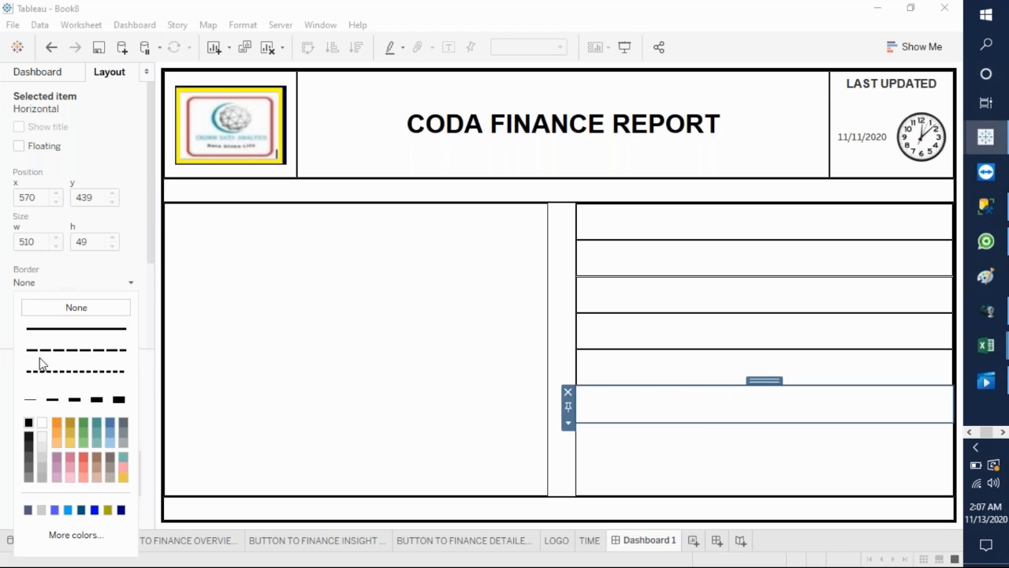
pyautogui.click(30, 401)
# Step: Apply the thinnest solid border to the seventh and eighth row containers of the right body
pyautogui.click(675, 451)
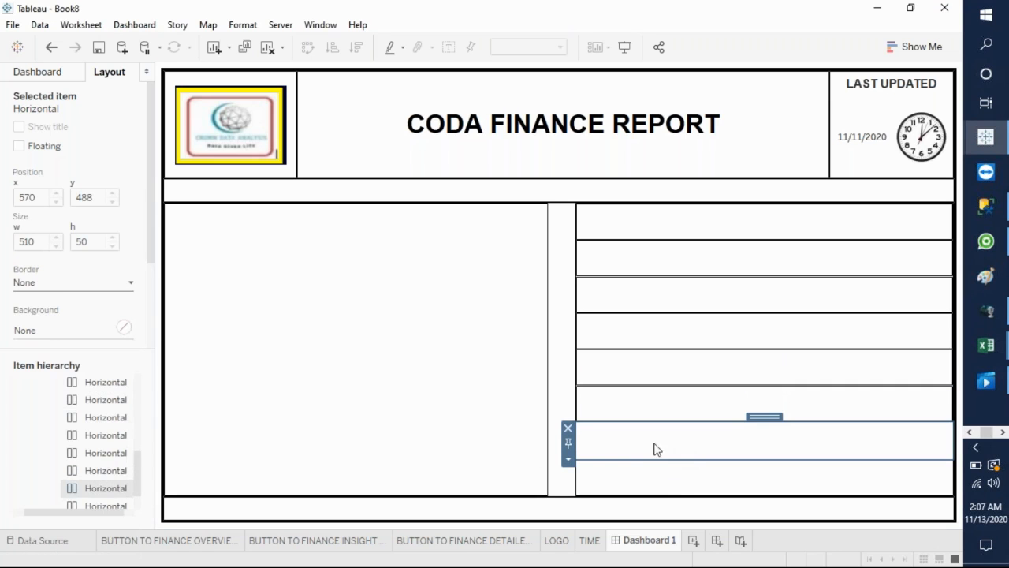
pyautogui.click(46, 288)
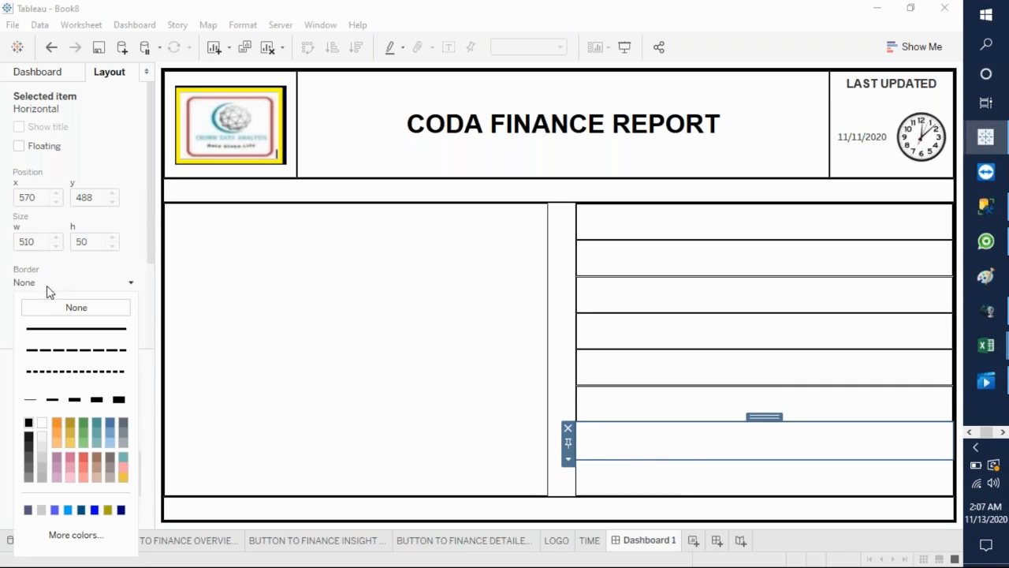
pyautogui.click(30, 401)
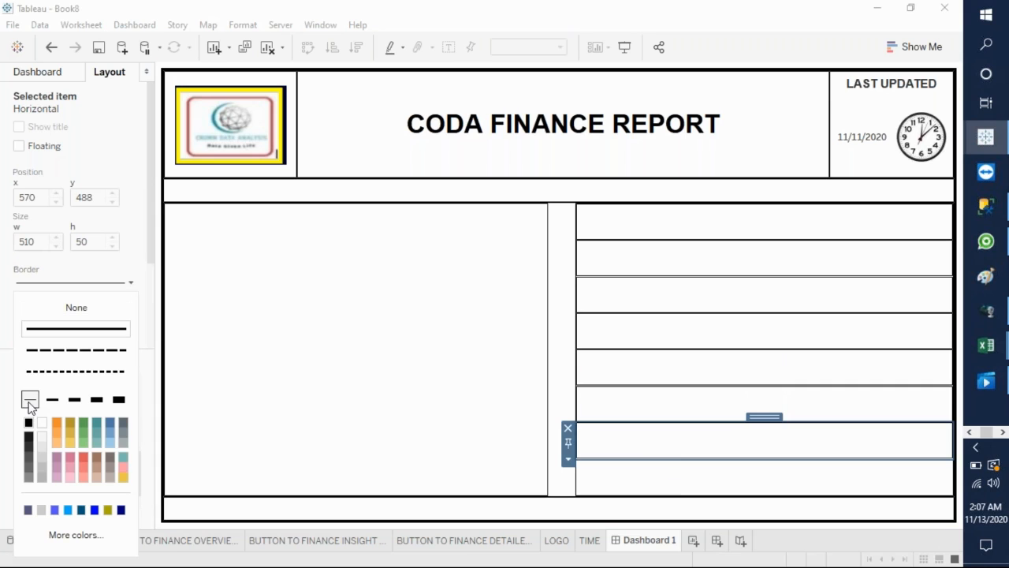
pyautogui.click(608, 485)
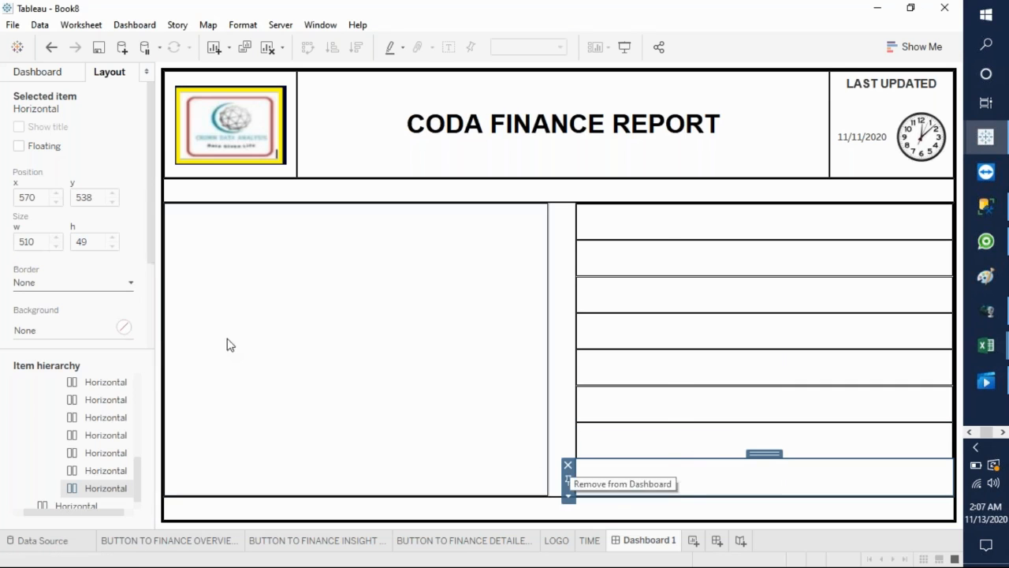
pyautogui.click(50, 283)
pyautogui.click(32, 400)
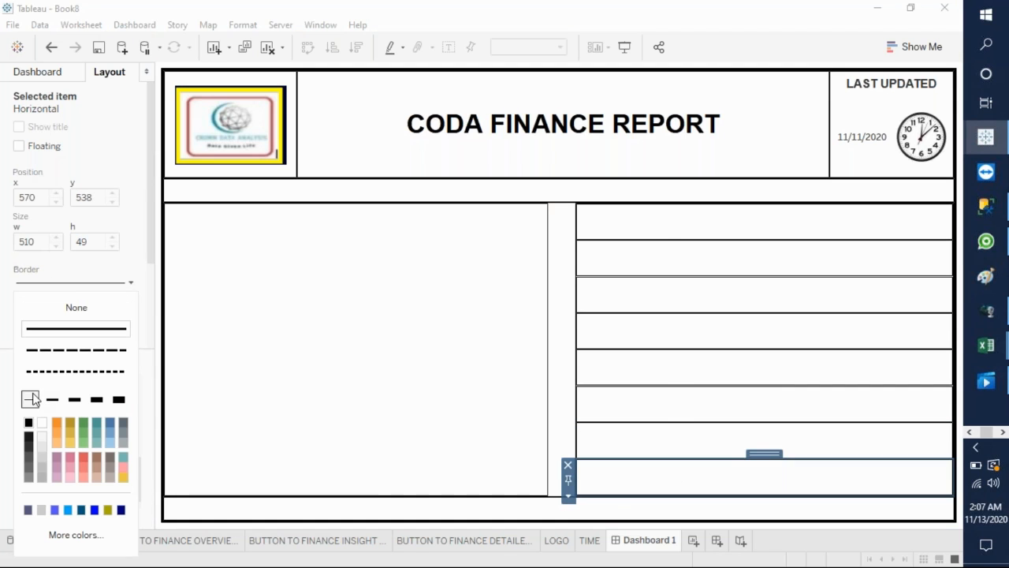
pyautogui.click(744, 371)
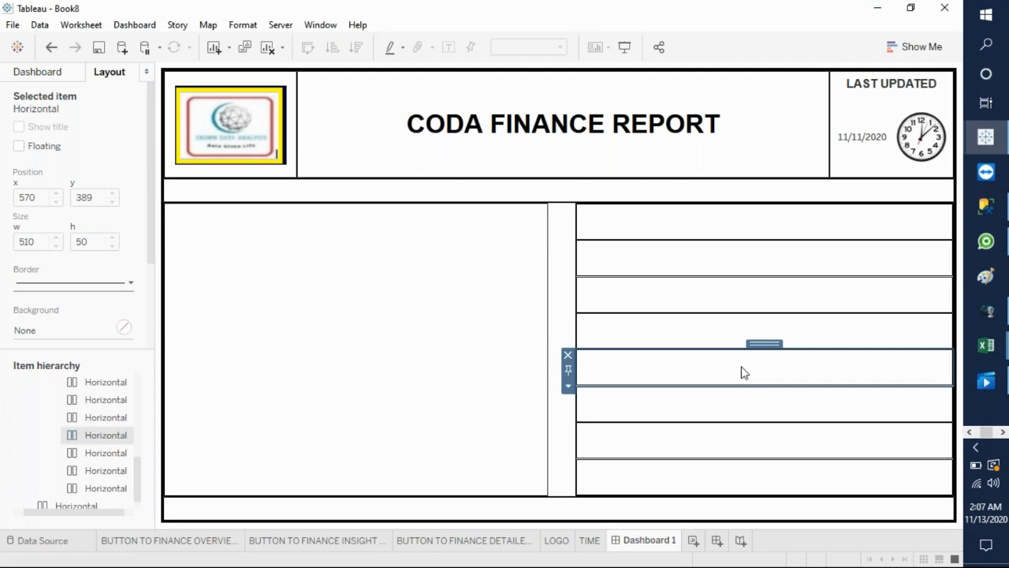
# Step: Alternate the upper row heights in the right body container: narrow first row, tall second row, narrow third row
pyautogui.click(695, 255)
pyautogui.moveTo(695, 241); pyautogui.dragTo(692, 226)
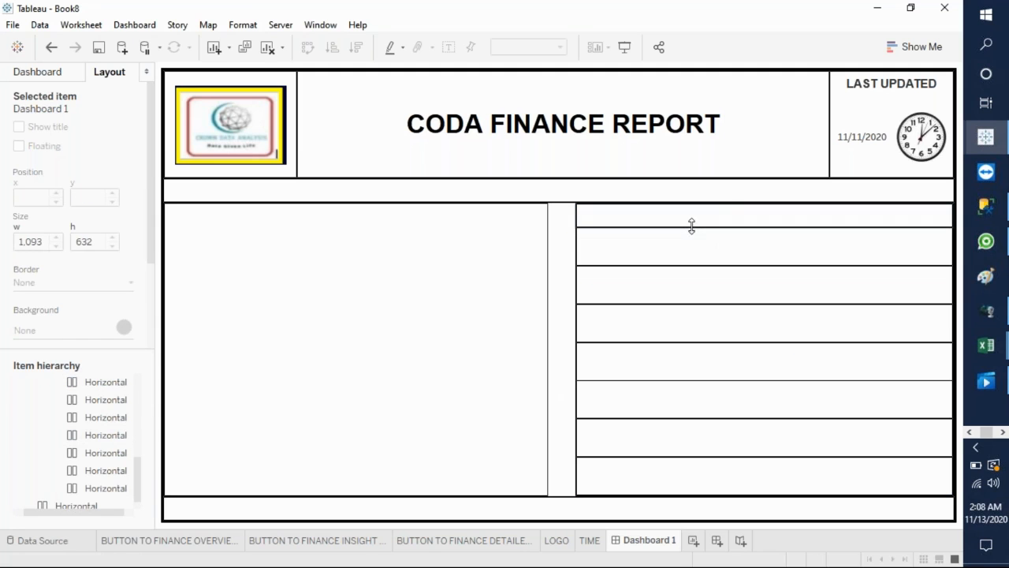
pyautogui.click(710, 296)
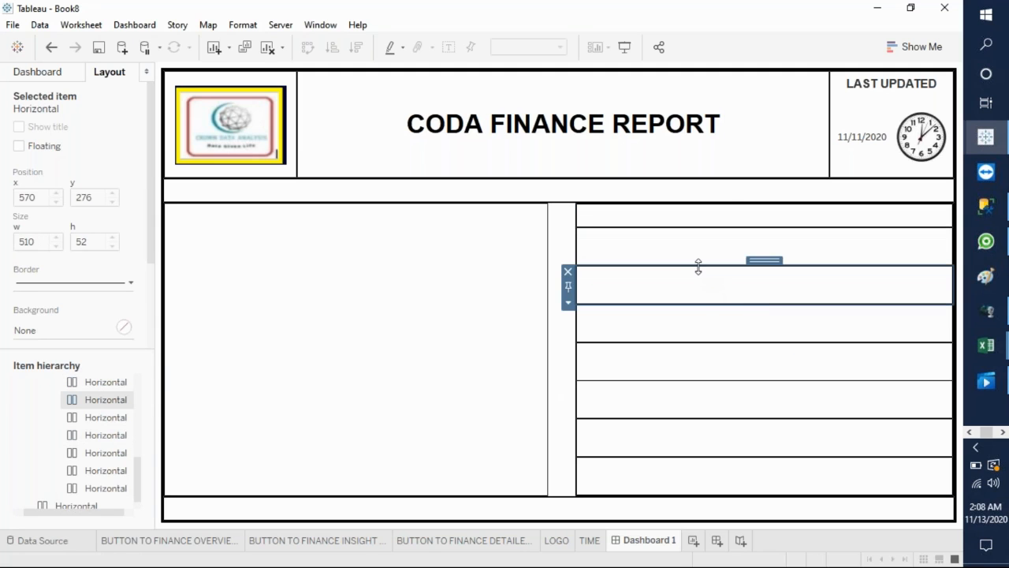
pyautogui.moveTo(698, 267); pyautogui.dragTo(701, 282)
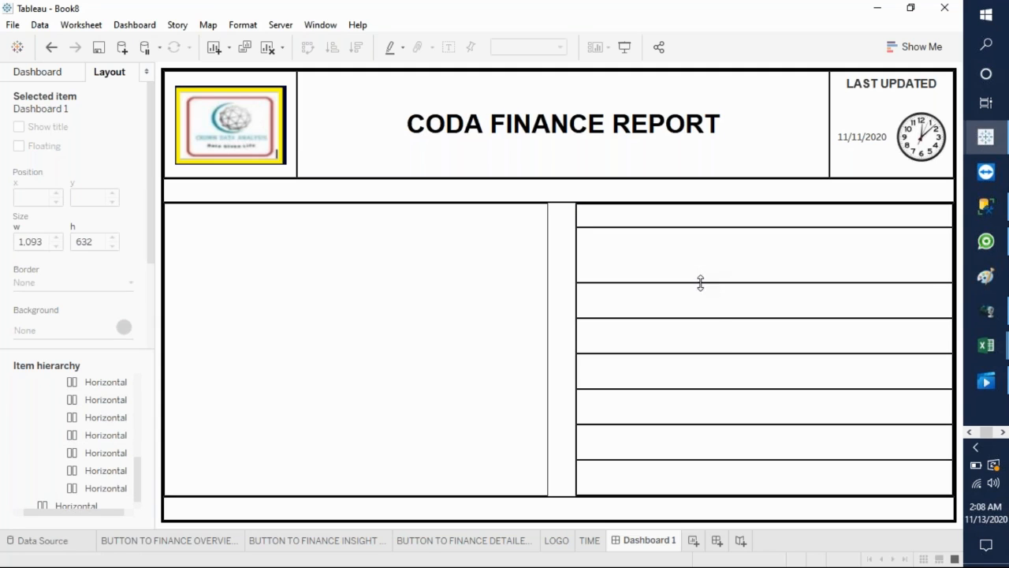
pyautogui.click(721, 344)
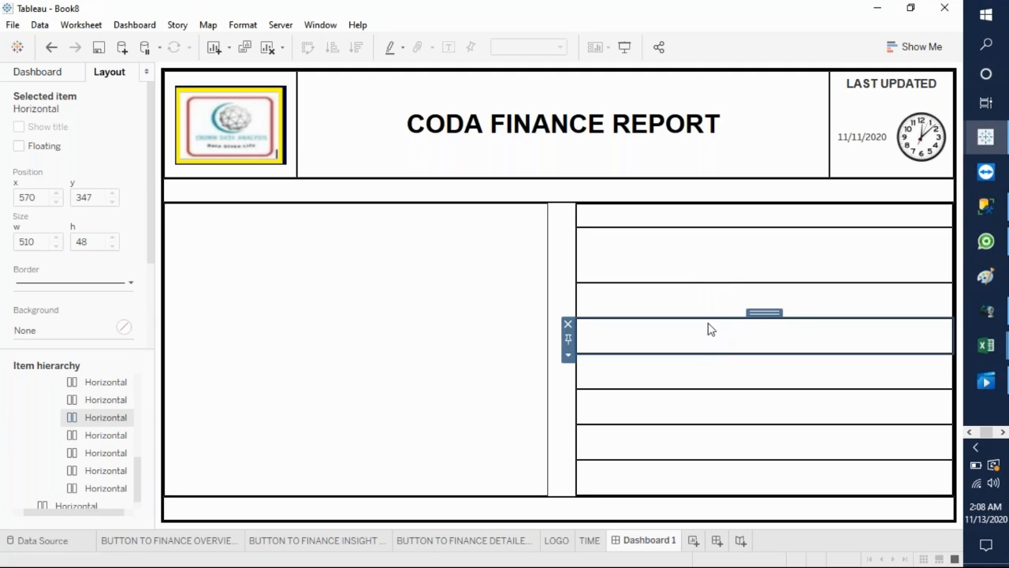
pyautogui.moveTo(705, 318); pyautogui.dragTo(699, 303)
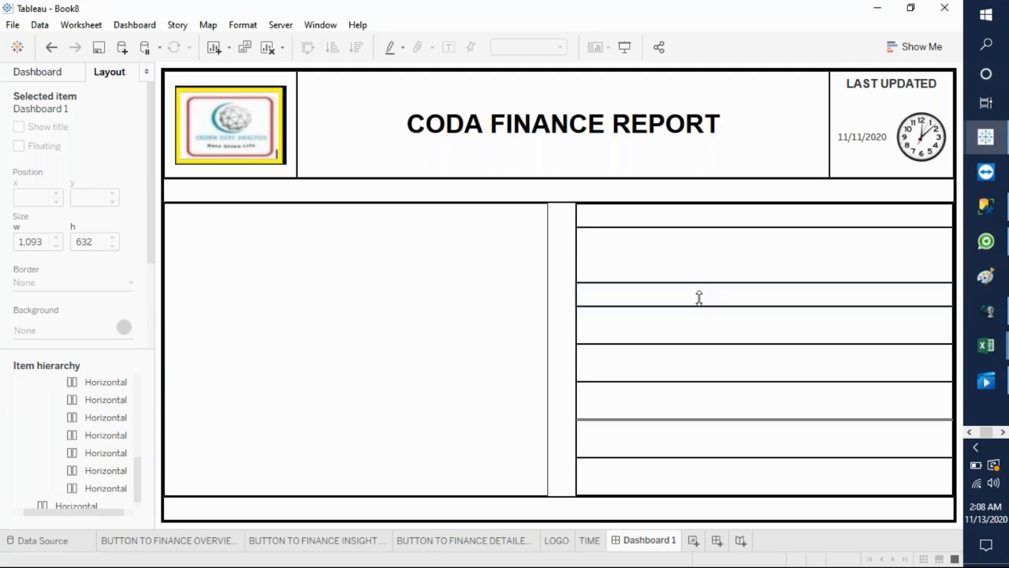
# Step: Alternate the lower row heights in the right body container: tall fourth row, narrow fifth, tall sixth, narrow seventh
pyautogui.click(718, 363)
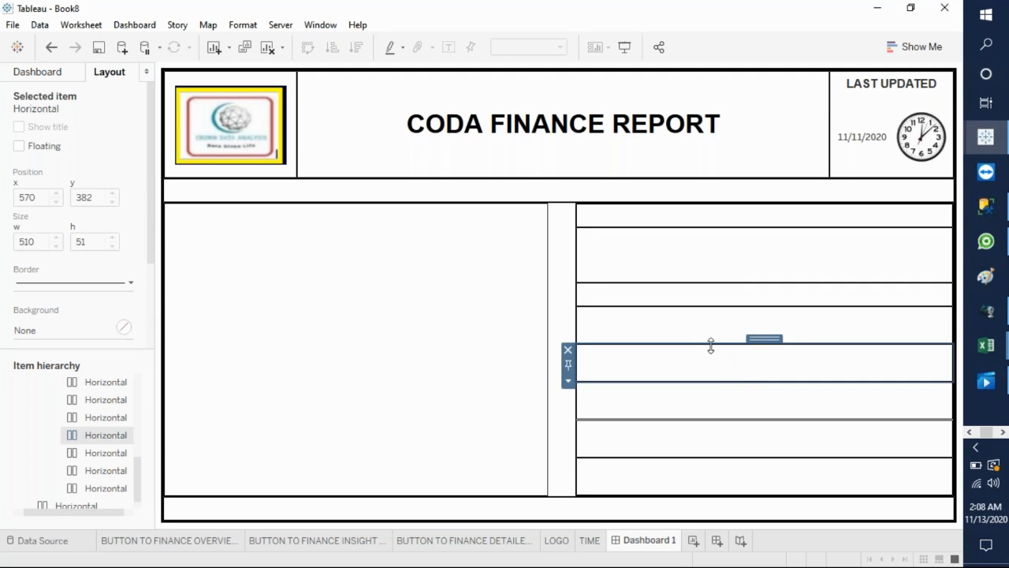
pyautogui.moveTo(710, 347); pyautogui.dragTo(712, 354)
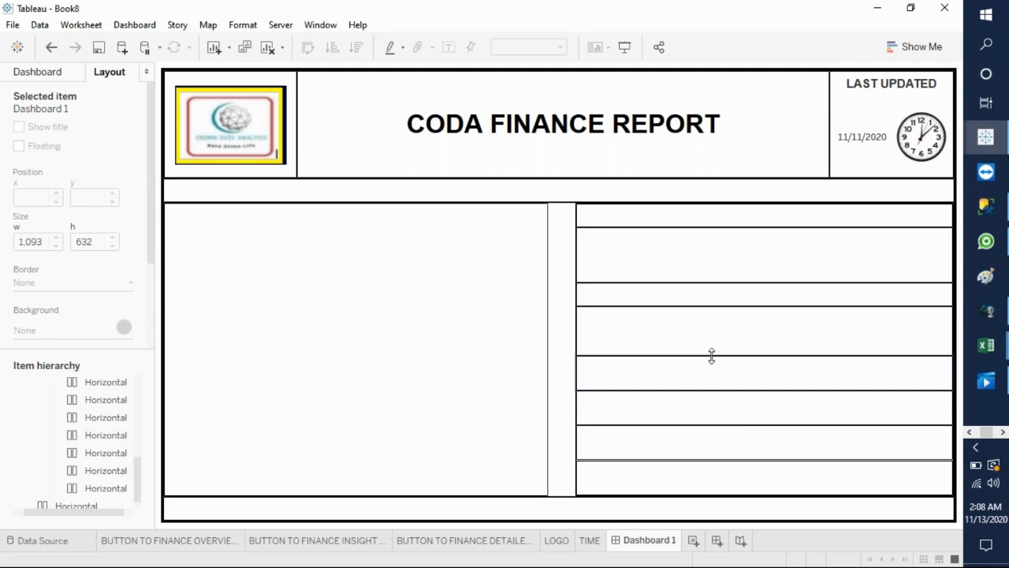
pyautogui.click(724, 403)
pyautogui.moveTo(719, 395); pyautogui.dragTo(714, 371)
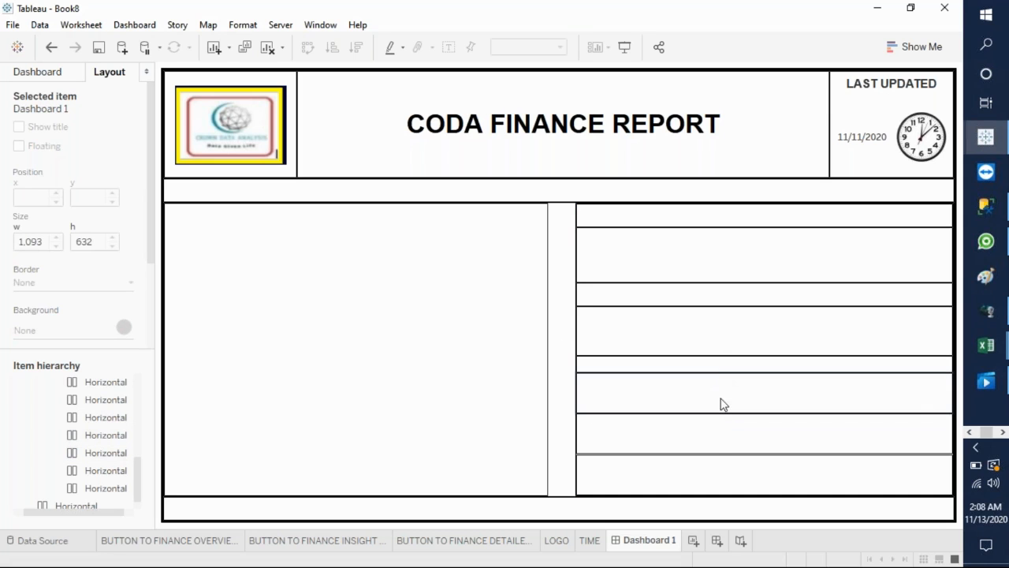
pyautogui.click(716, 438)
pyautogui.moveTo(714, 412); pyautogui.dragTo(714, 426)
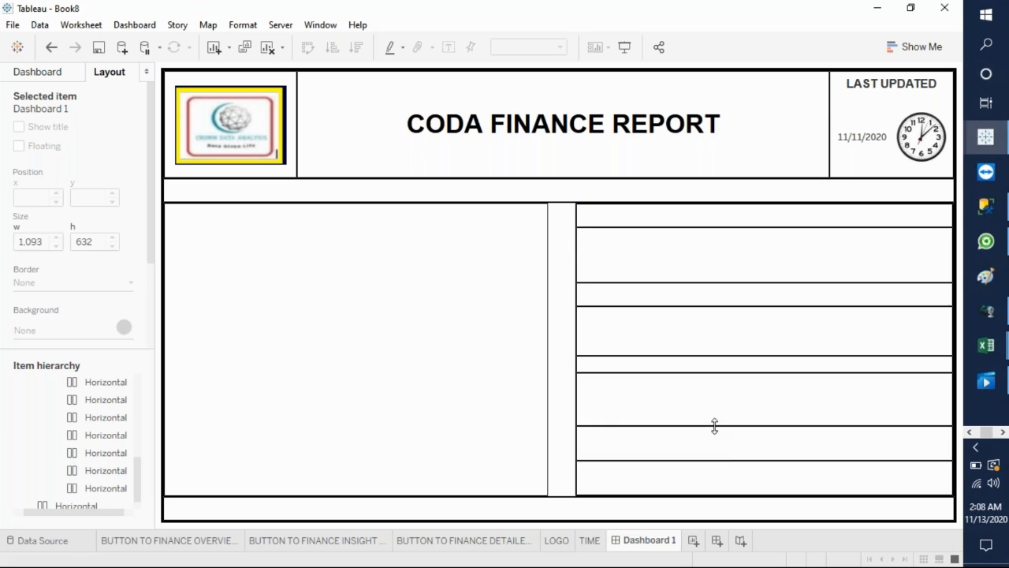
pyautogui.click(730, 473)
pyautogui.moveTo(732, 459); pyautogui.dragTo(728, 446)
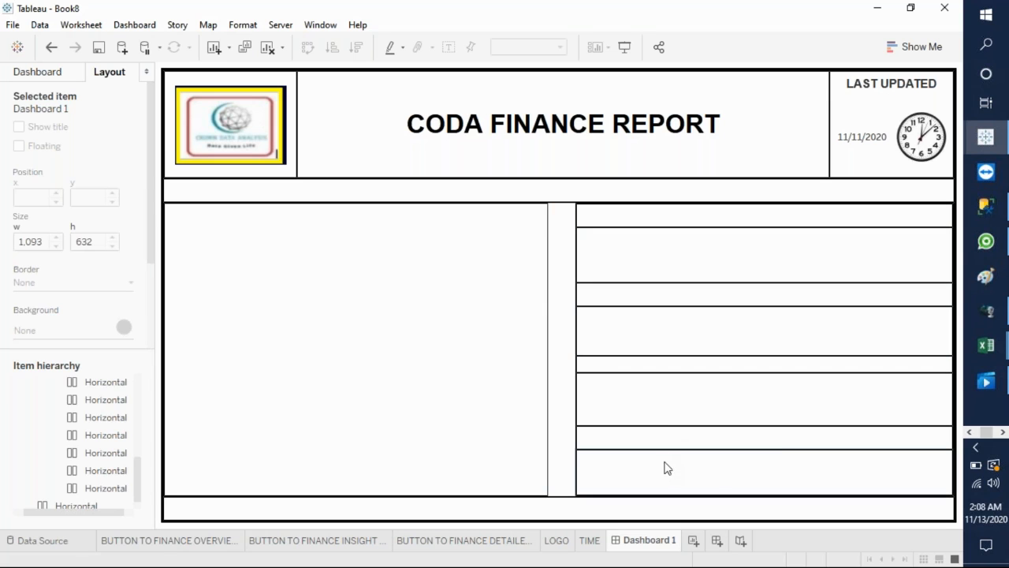
# Step: Delete the bottom row container of the right body and resize the two remaining lower rows to fill its space
pyautogui.click(728, 476)
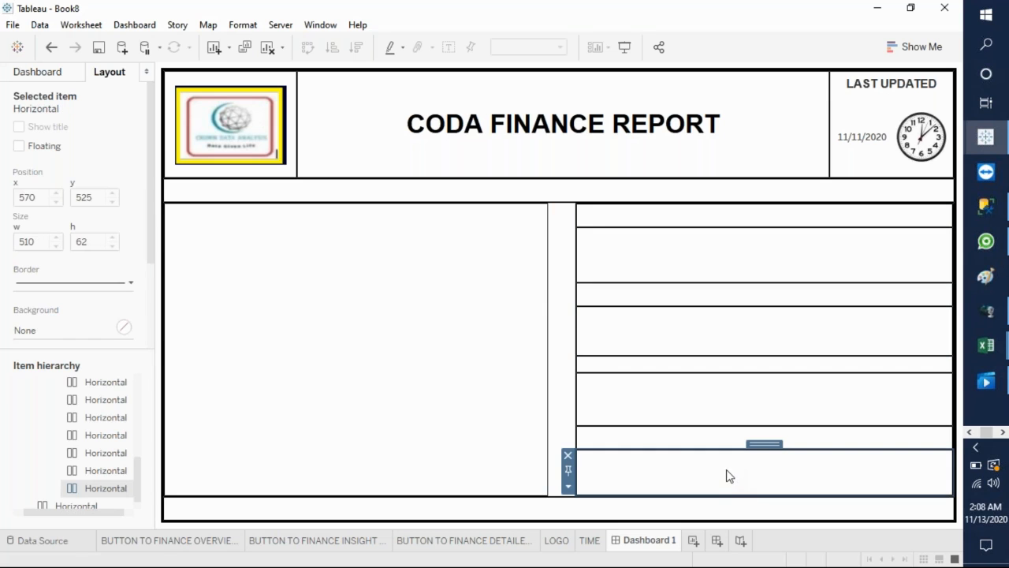
pyautogui.click(569, 457)
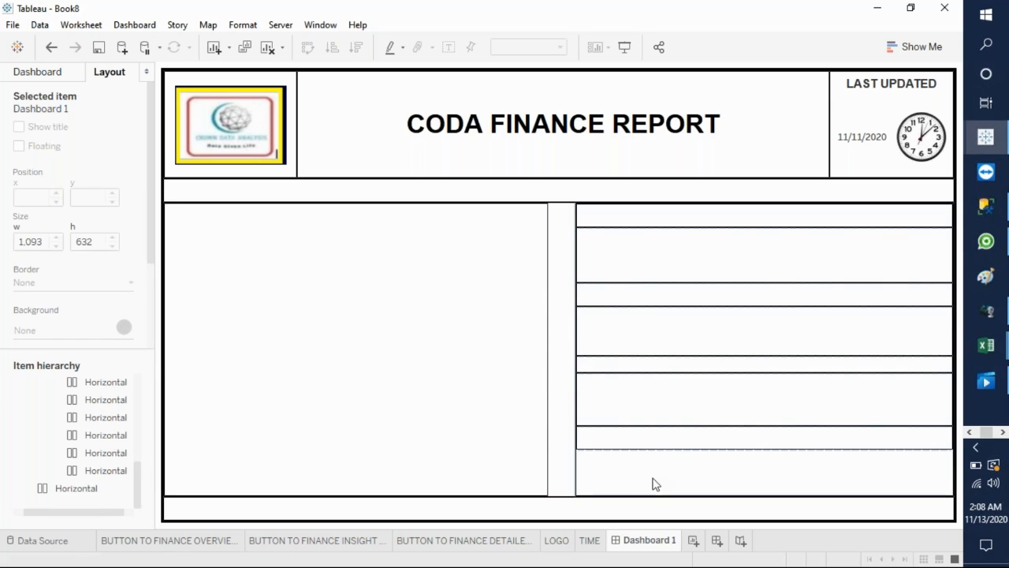
pyautogui.click(675, 444)
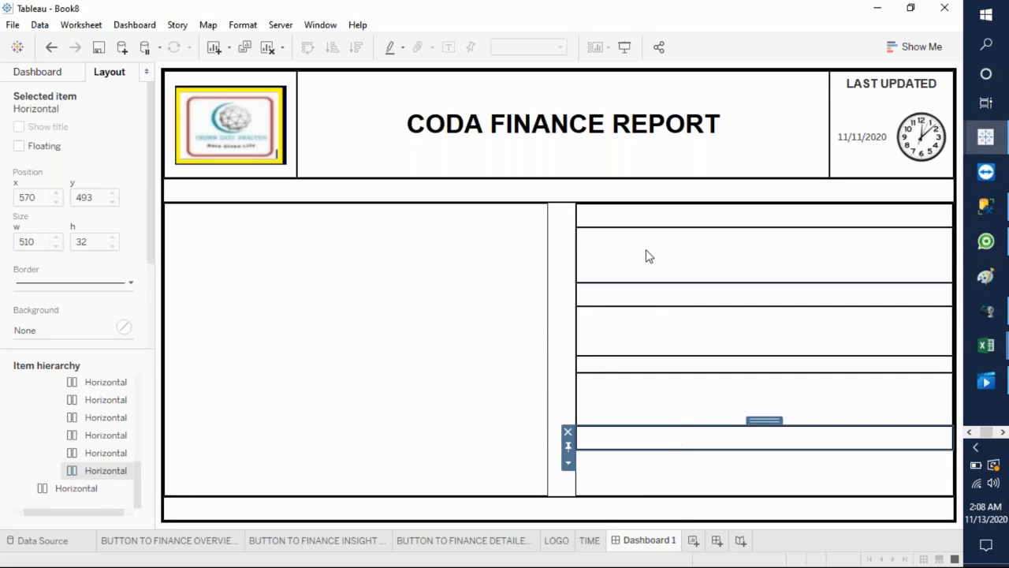
pyautogui.moveTo(675, 447); pyautogui.dragTo(675, 489)
pyautogui.click(674, 461)
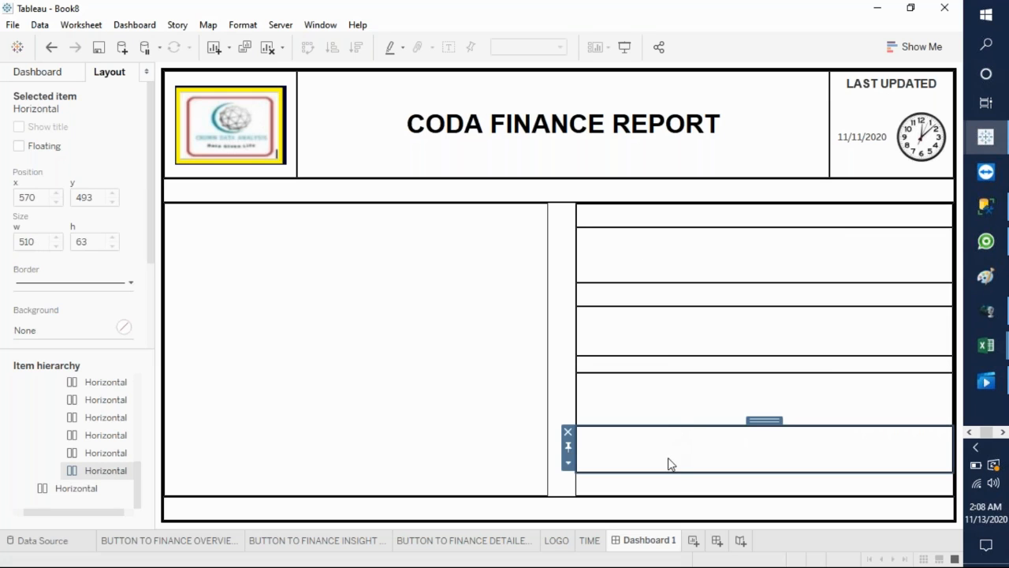
pyautogui.moveTo(651, 424); pyautogui.dragTo(652, 458)
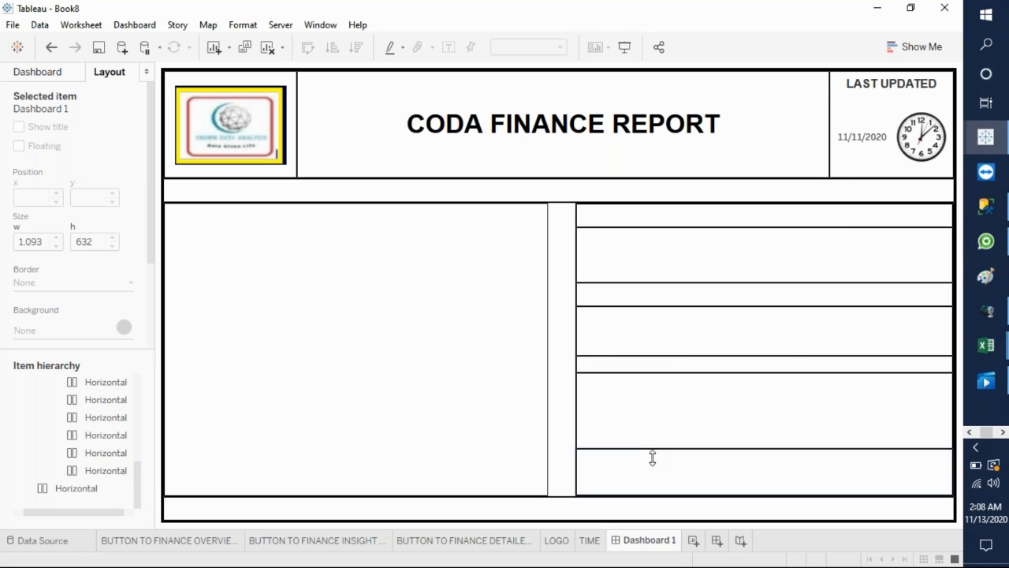
# Step: Increase the fifth row's height by lowering its bottom edge and try to make the last row narrower
pyautogui.click(645, 403)
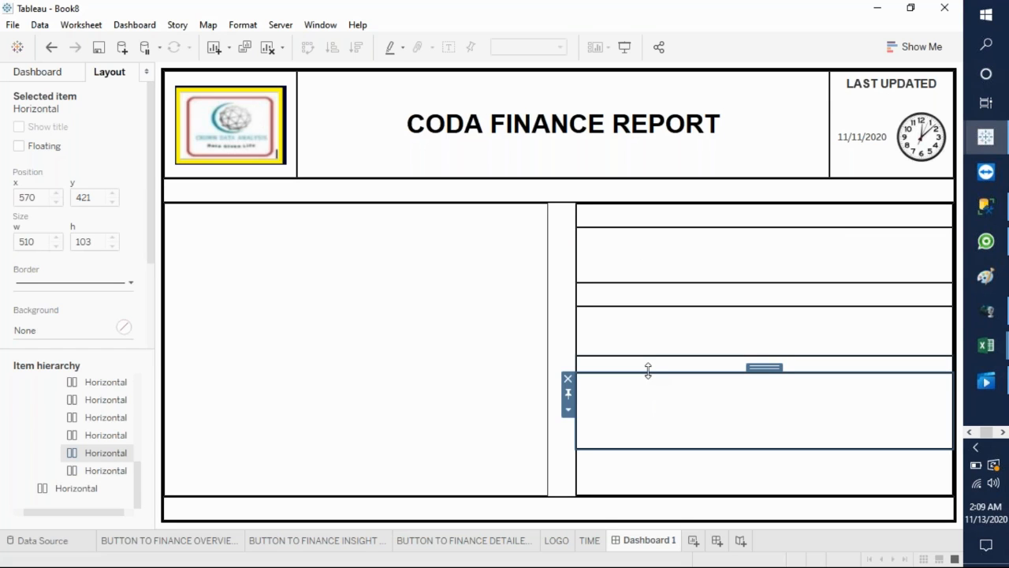
pyautogui.moveTo(646, 367); pyautogui.dragTo(646, 406)
pyautogui.click(660, 464)
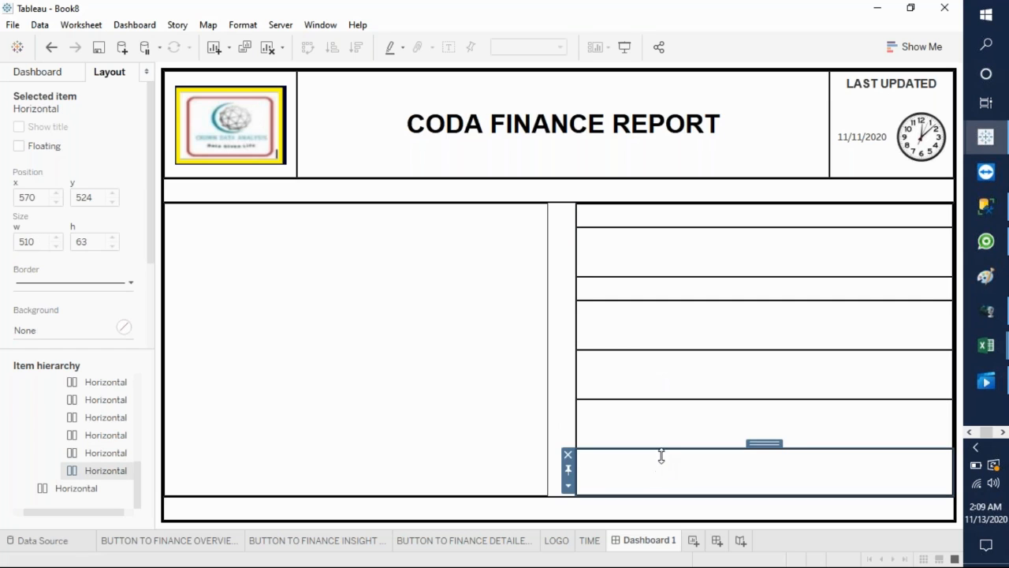
pyautogui.moveTo(662, 449); pyautogui.dragTo(660, 468)
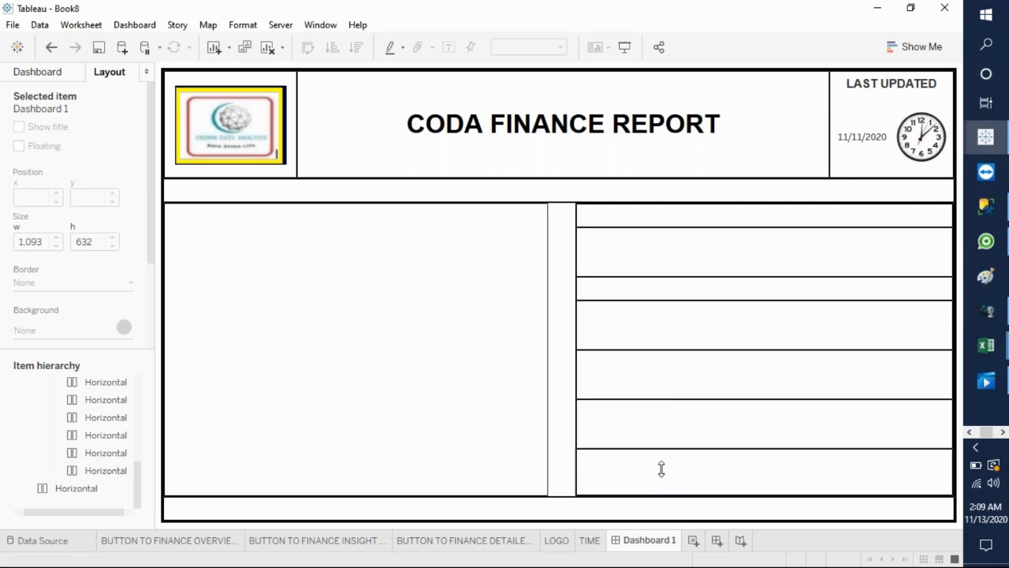
# Step: Increase the third row's height in the right body by lowering its bottom edge
pyautogui.click(631, 261)
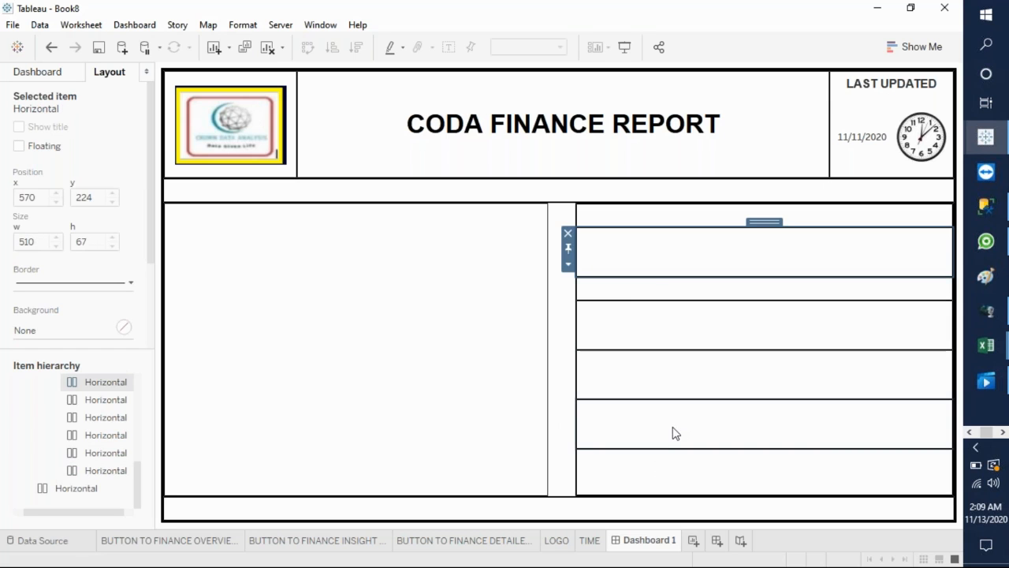
pyautogui.click(646, 298)
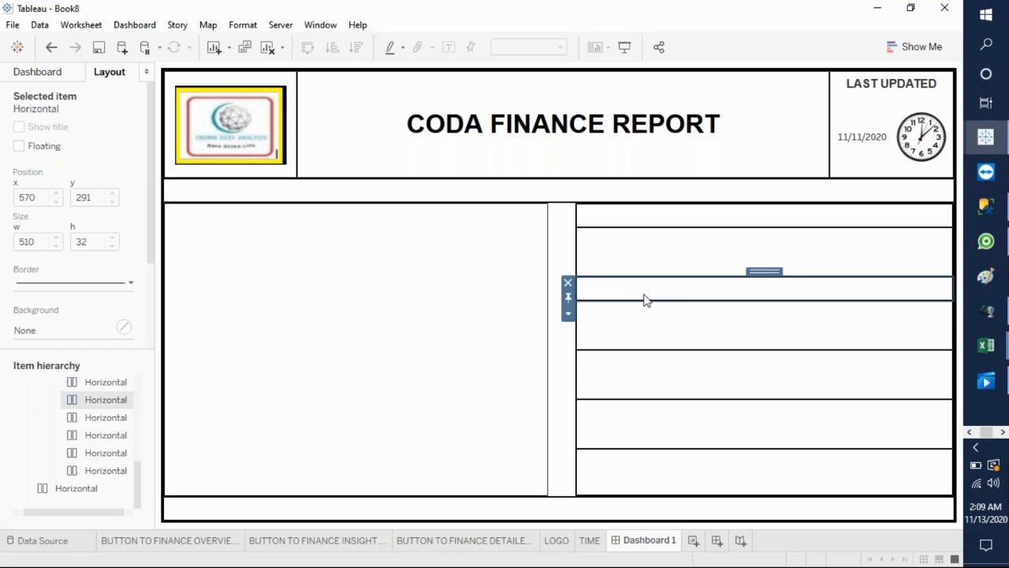
pyautogui.click(631, 259)
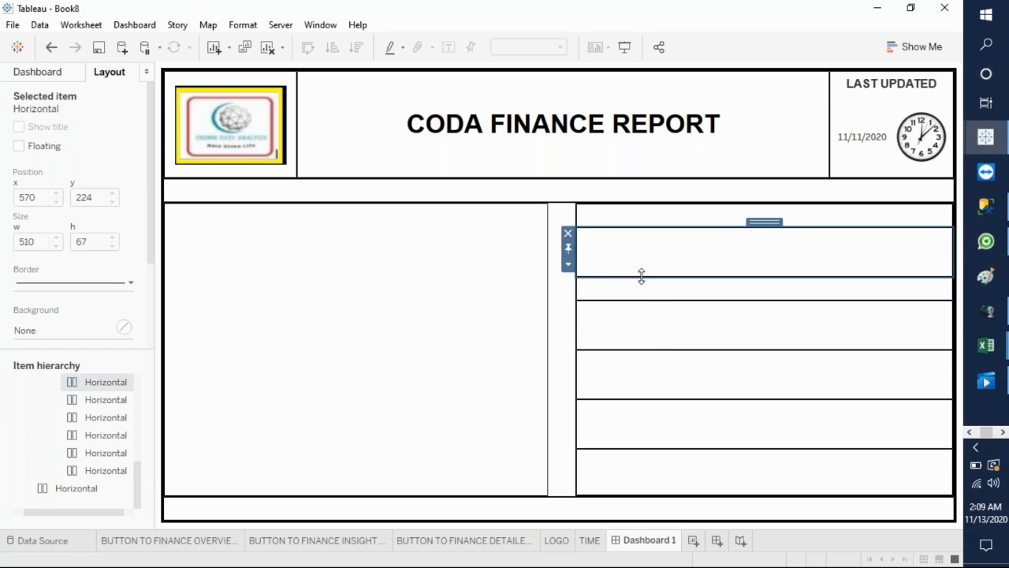
pyautogui.click(641, 275)
pyautogui.moveTo(647, 303); pyautogui.dragTo(651, 320)
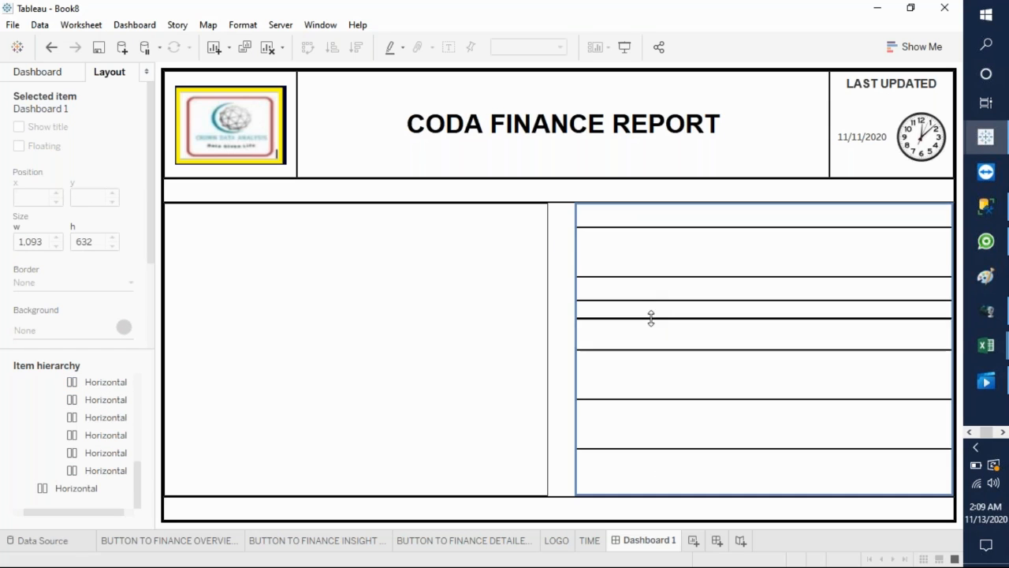
pyautogui.click(668, 439)
pyautogui.click(687, 480)
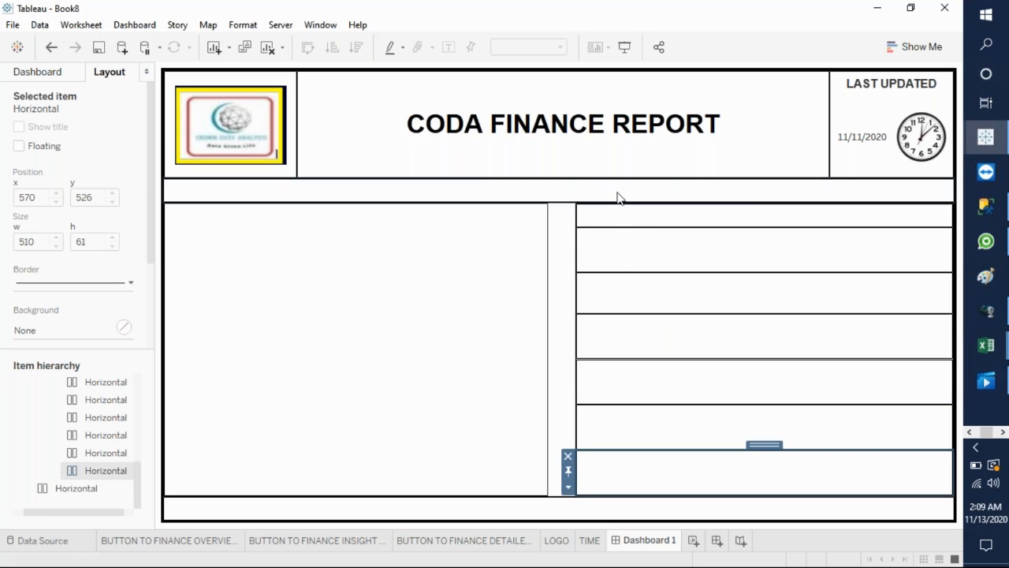
# Step: Make the first row of the right body slightly taller and try to lower the second row's bottom edge
pyautogui.click(630, 221)
pyautogui.moveTo(633, 228); pyautogui.dragTo(634, 231)
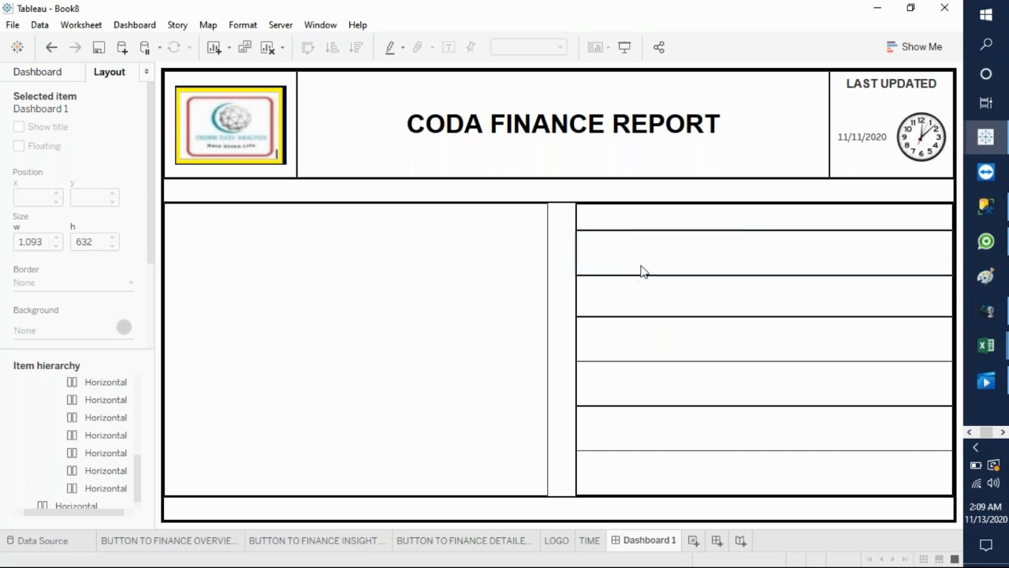
pyautogui.click(642, 271)
pyautogui.click(642, 273)
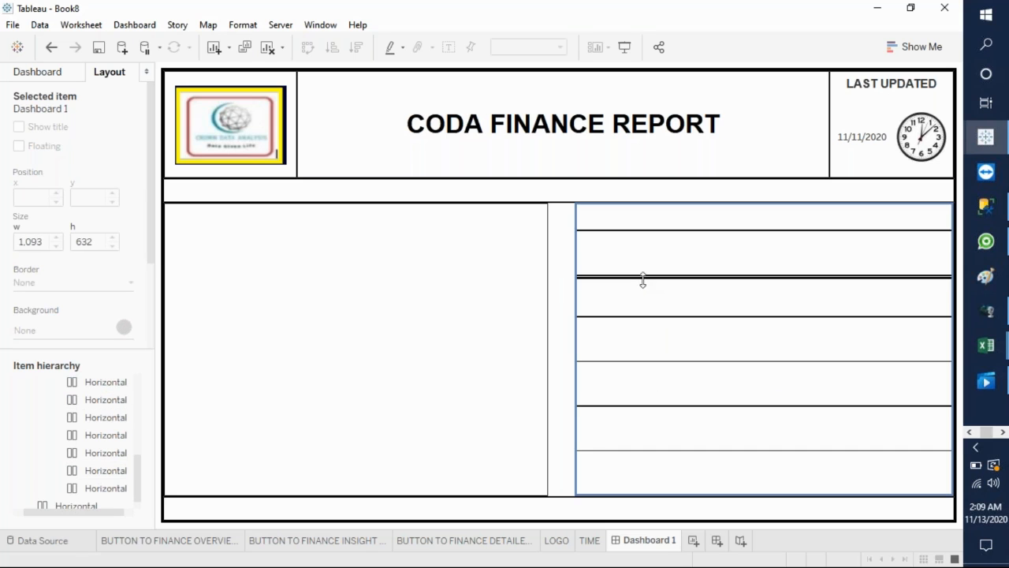
# Step: Try to lower the bottom edges of the fifth and sixth rows in the right body
pyautogui.click(666, 423)
pyautogui.moveTo(671, 450); pyautogui.dragTo(672, 468)
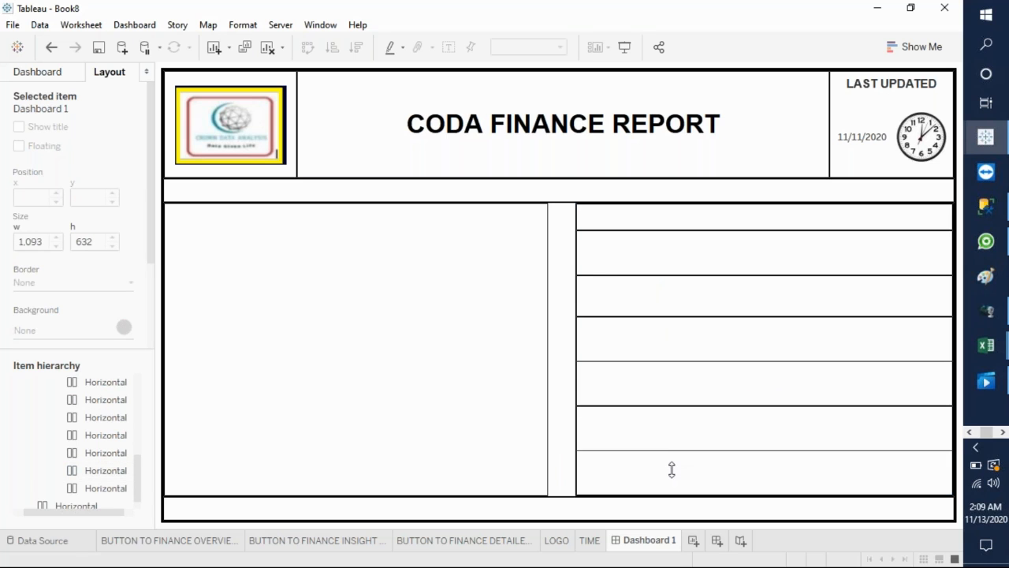
pyautogui.click(656, 388)
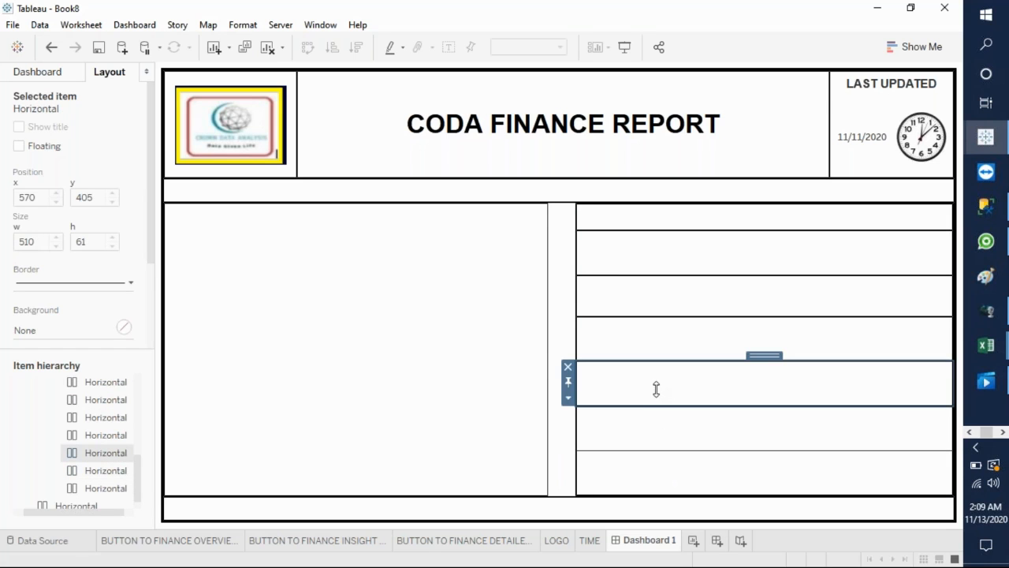
pyautogui.click(664, 412)
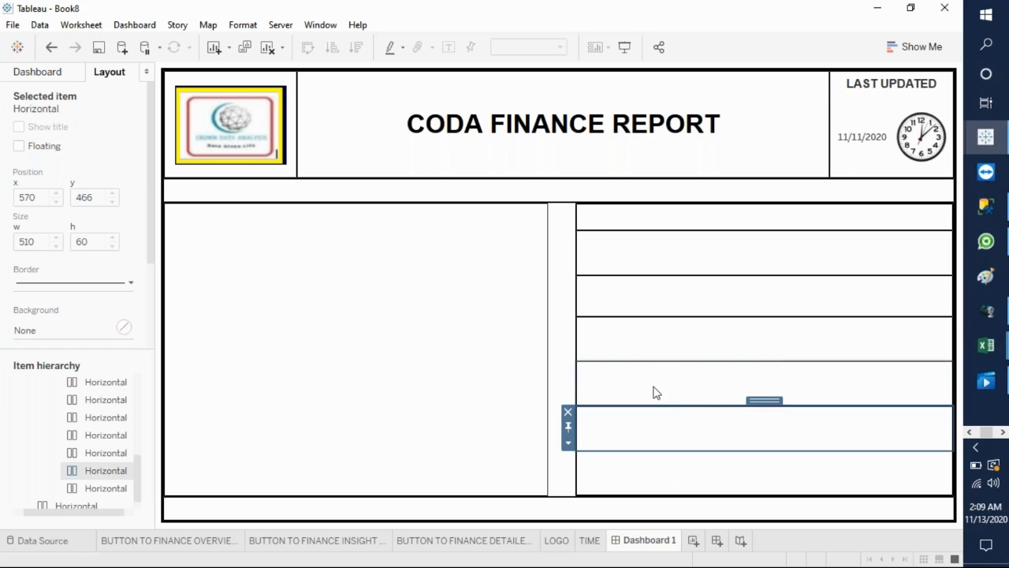
pyautogui.click(656, 392)
pyautogui.click(663, 421)
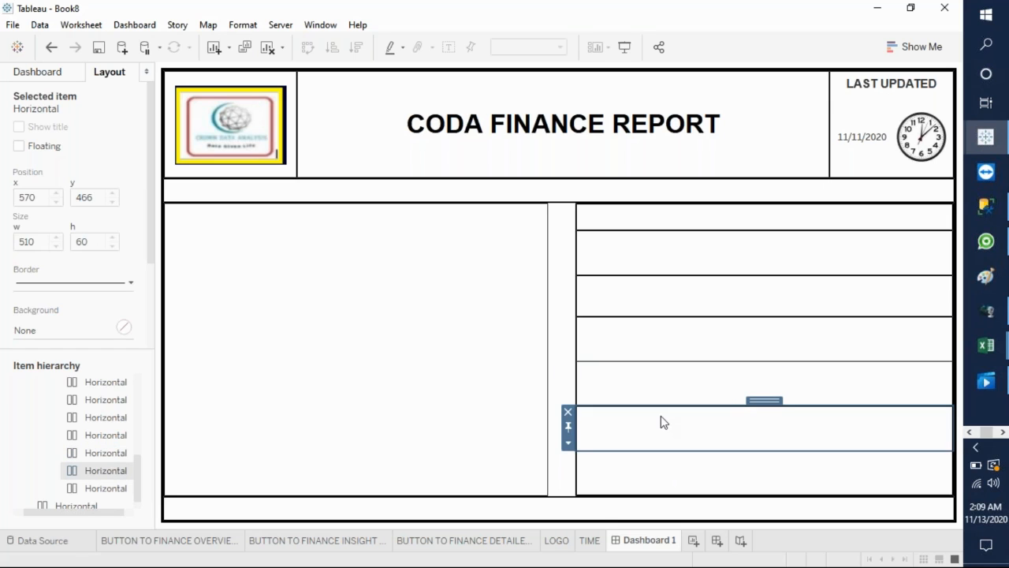
pyautogui.click(656, 412)
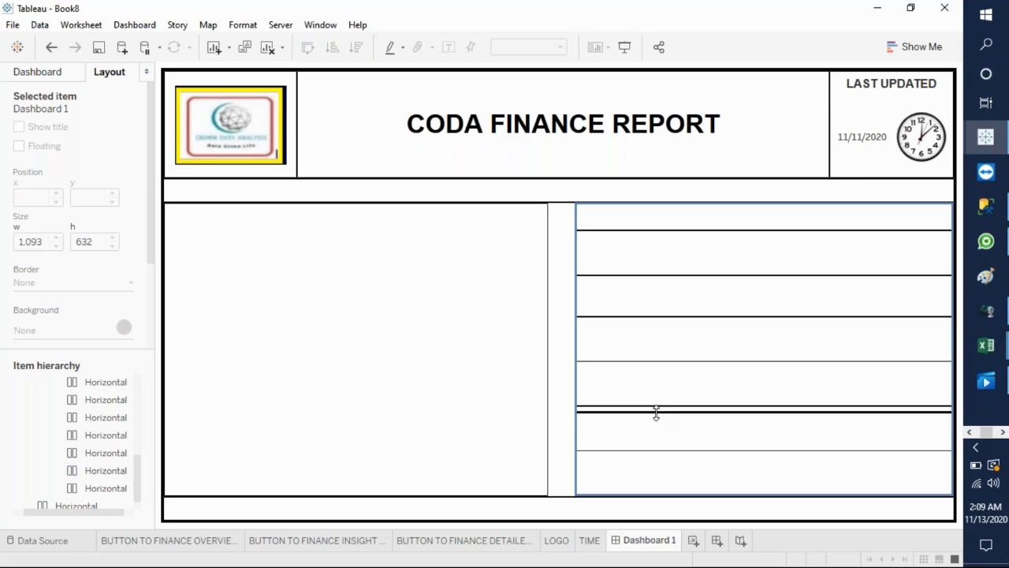
pyautogui.click(657, 418)
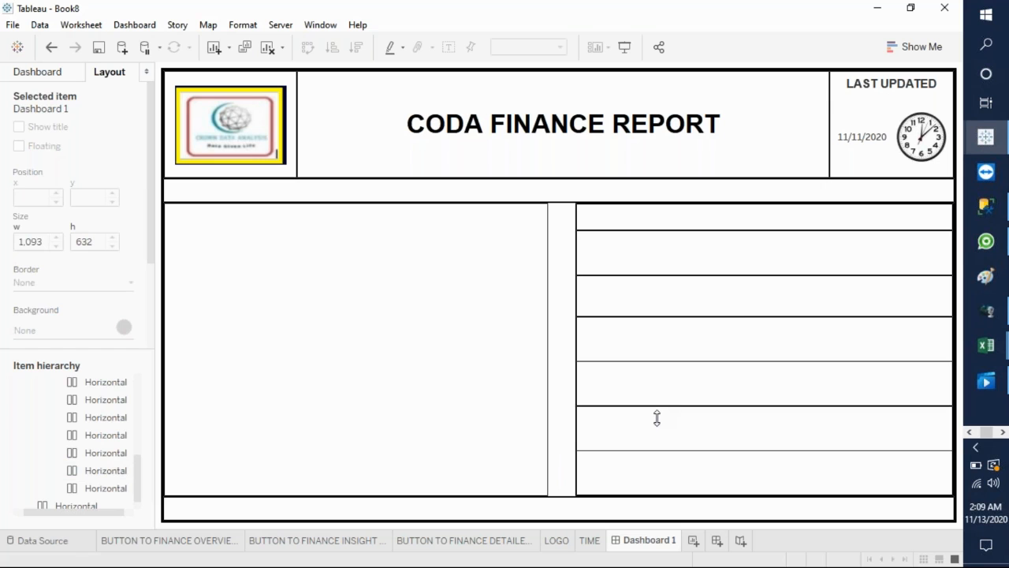
# Step: Narrow the third row of the right body by raising its bottom edge
pyautogui.click(636, 340)
pyautogui.click(630, 297)
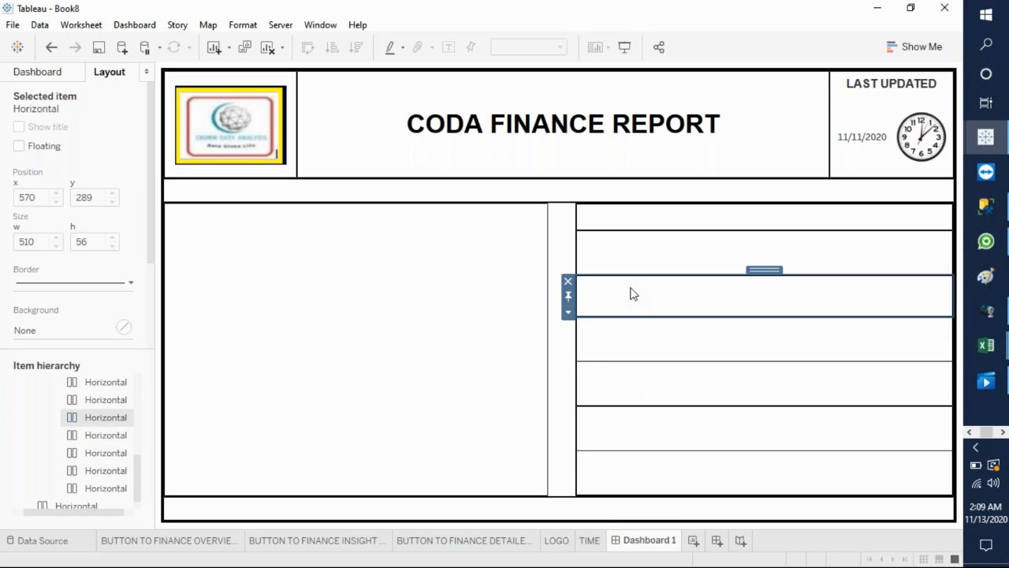
pyautogui.click(637, 277)
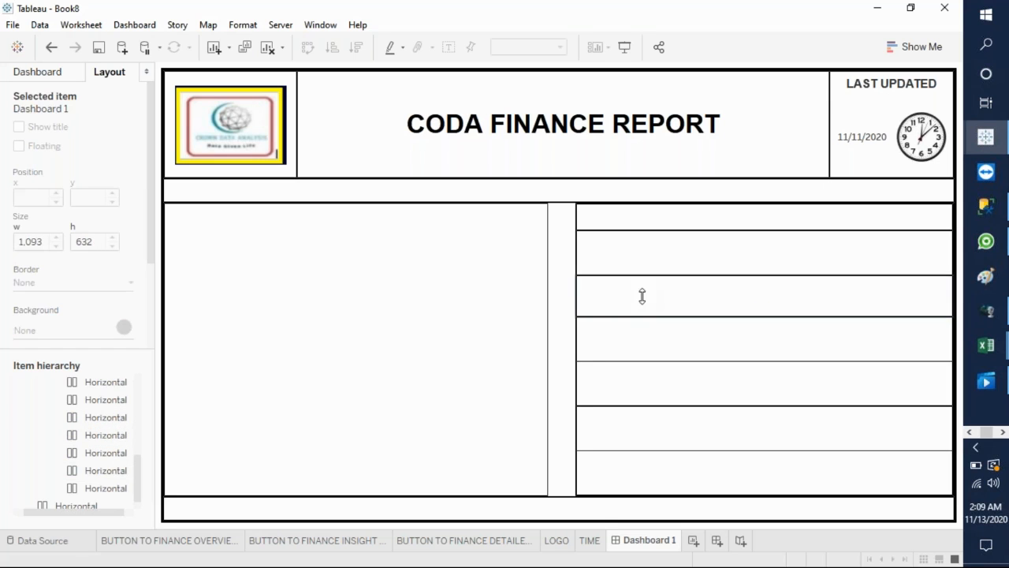
pyautogui.click(658, 331)
pyautogui.moveTo(662, 321); pyautogui.dragTo(655, 298)
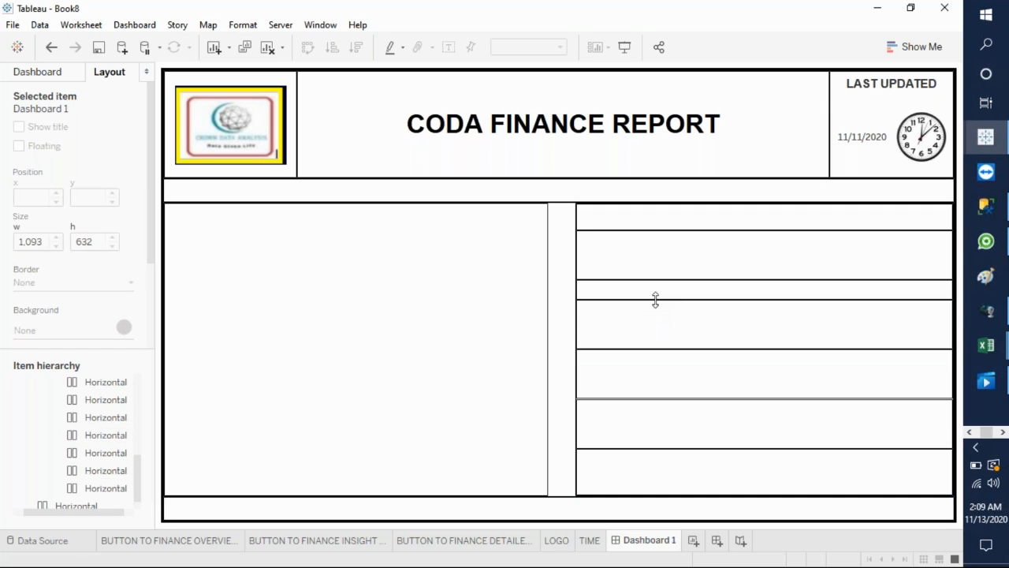
# Step: Narrow the fifth row of the right body into a thin spacer between the taller fourth and sixth rows
pyautogui.click(694, 397)
pyautogui.click(683, 351)
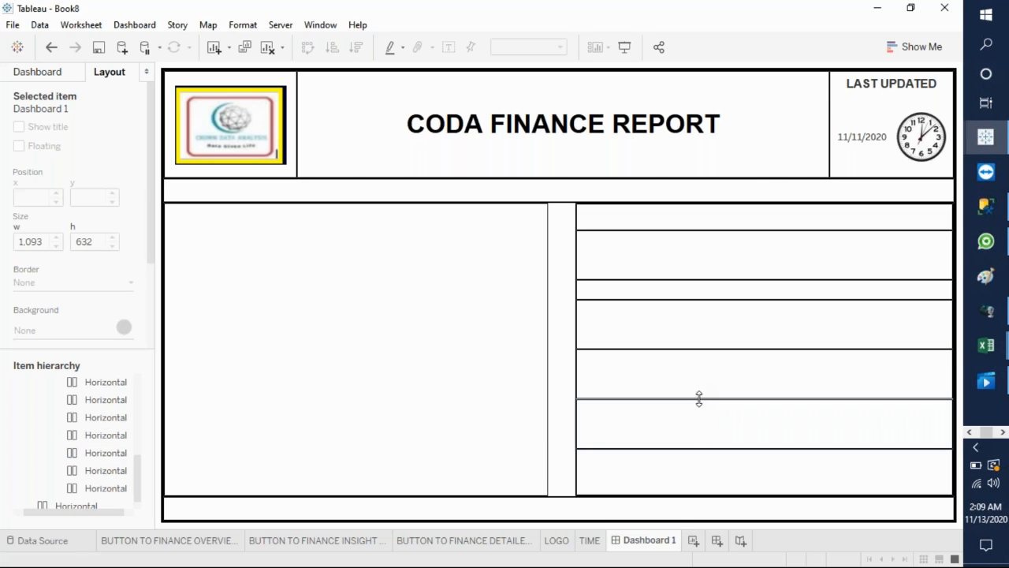
pyautogui.click(694, 366)
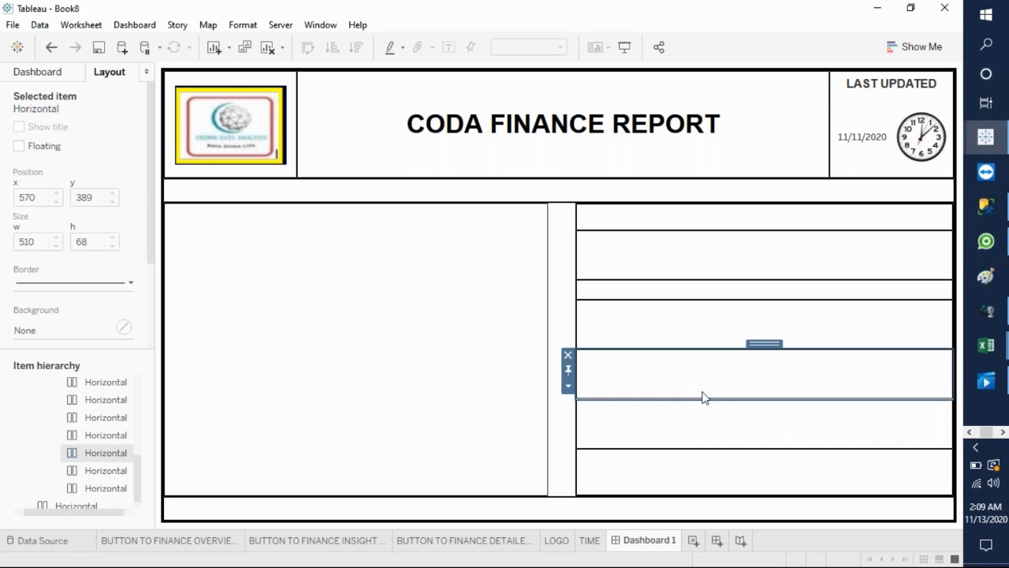
pyautogui.click(703, 399)
pyautogui.moveTo(703, 399); pyautogui.dragTo(697, 374)
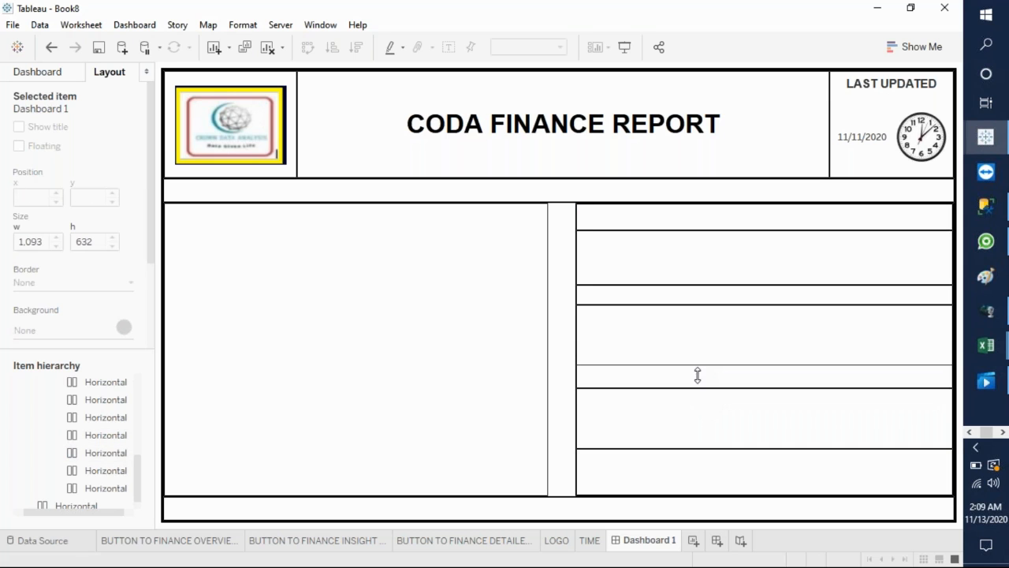
# Step: Try to lower the last row's top edge, and make the first row of the right body taller
pyautogui.click(719, 430)
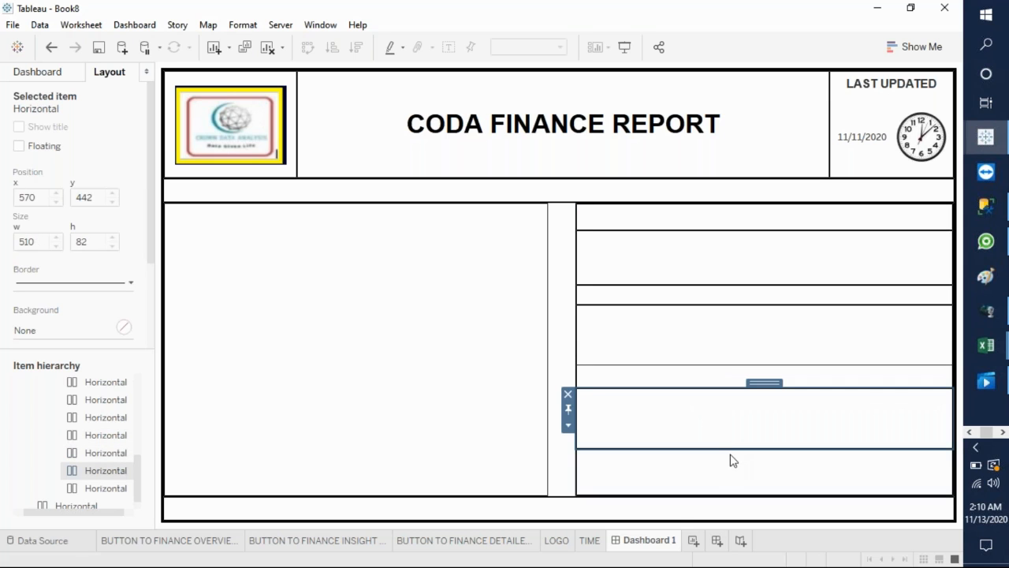
pyautogui.moveTo(729, 449); pyautogui.dragTo(728, 470)
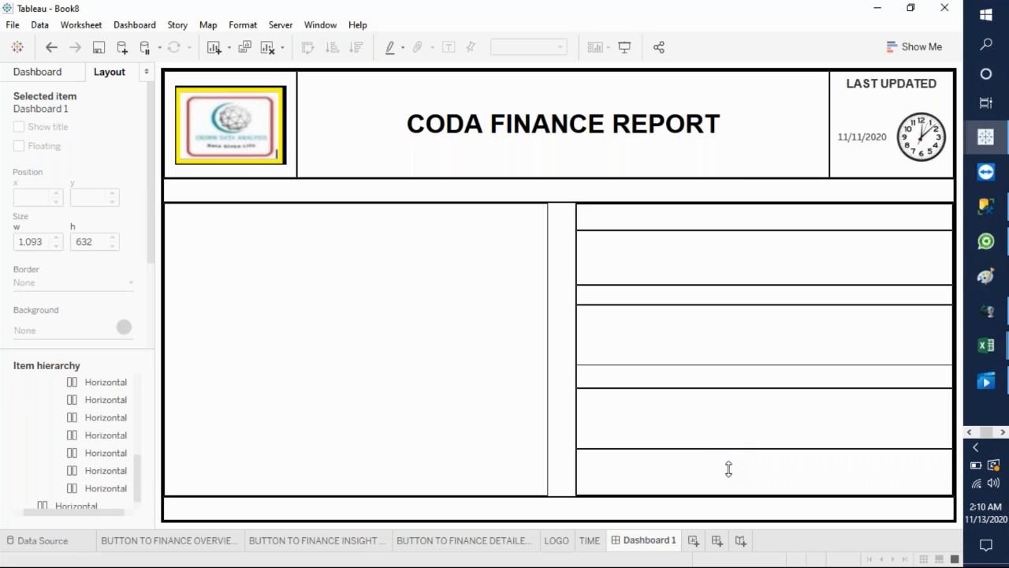
pyautogui.click(651, 228)
pyautogui.moveTo(653, 233); pyautogui.dragTo(656, 242)
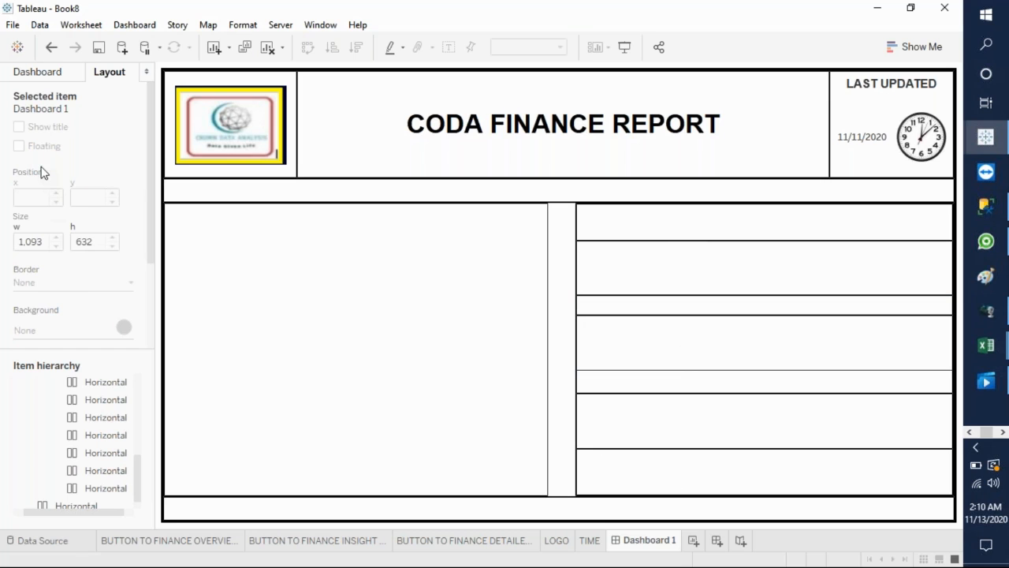
# Step: Place the finance overview button sheet in the second row of the right body, fit it to Entire View and hide its title
pyautogui.click(50, 75)
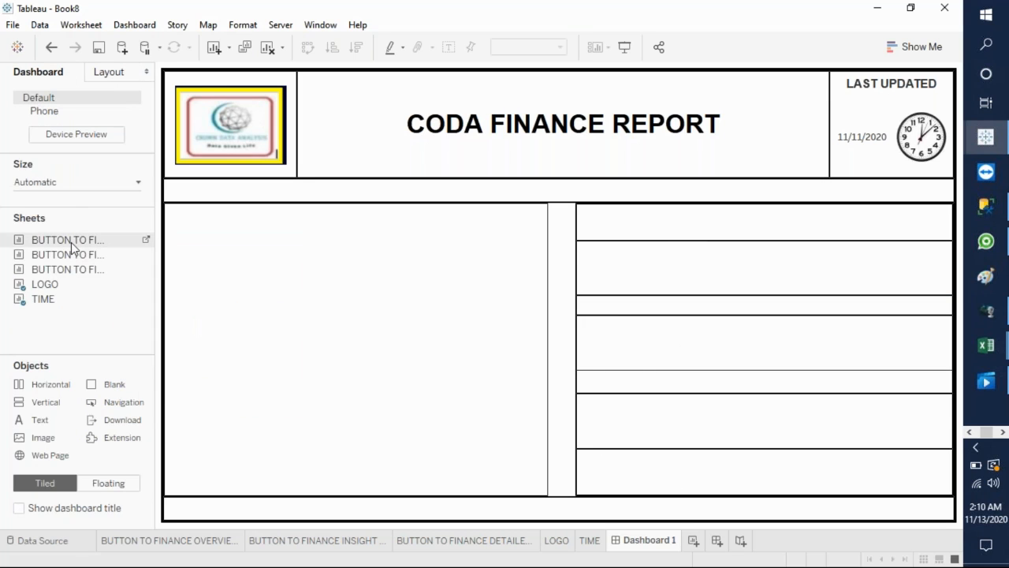
pyautogui.moveTo(71, 244)
pyautogui.mouseDown()
pyautogui.moveTo(298, 256)
pyautogui.moveTo(631, 242)
pyautogui.moveTo(639, 221)
pyautogui.moveTo(654, 263)
pyautogui.mouseUp()
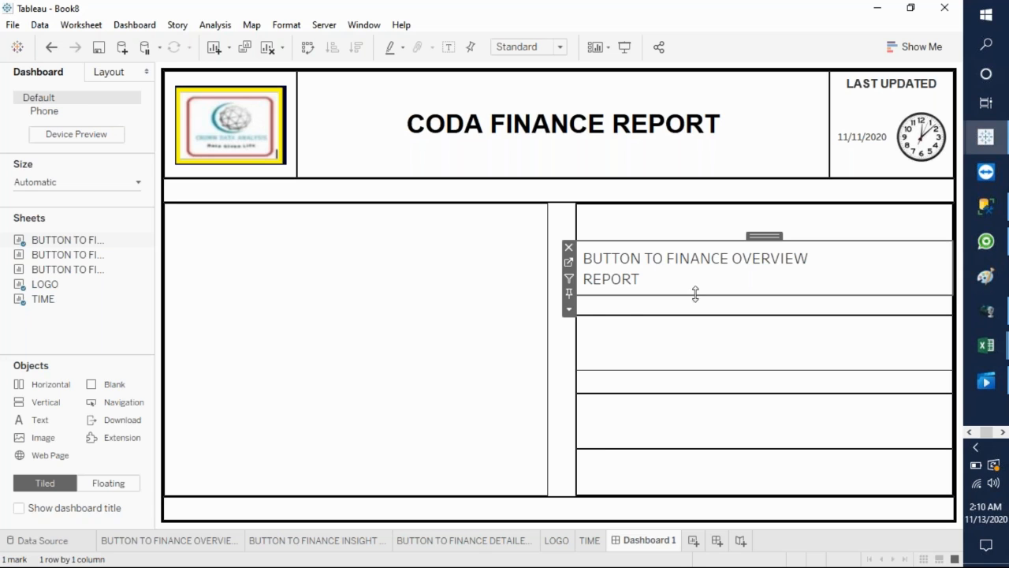
pyautogui.click(571, 312)
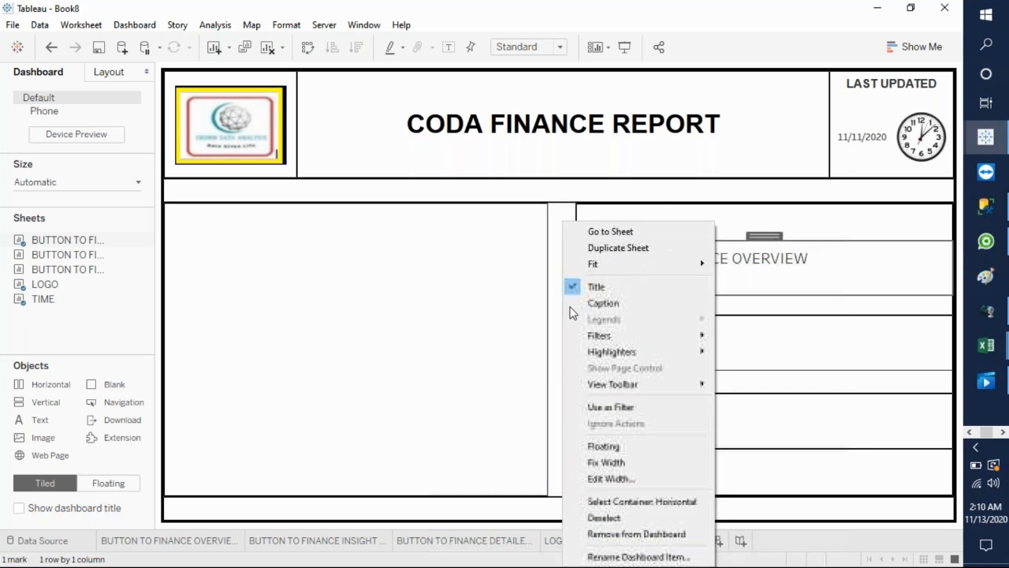
pyautogui.moveTo(620, 267)
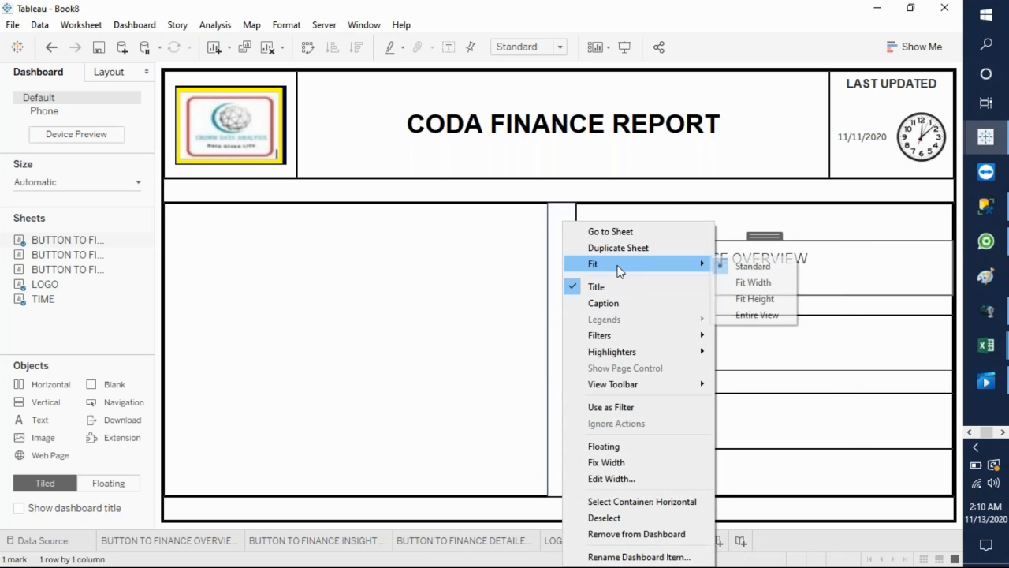
pyautogui.click(761, 312)
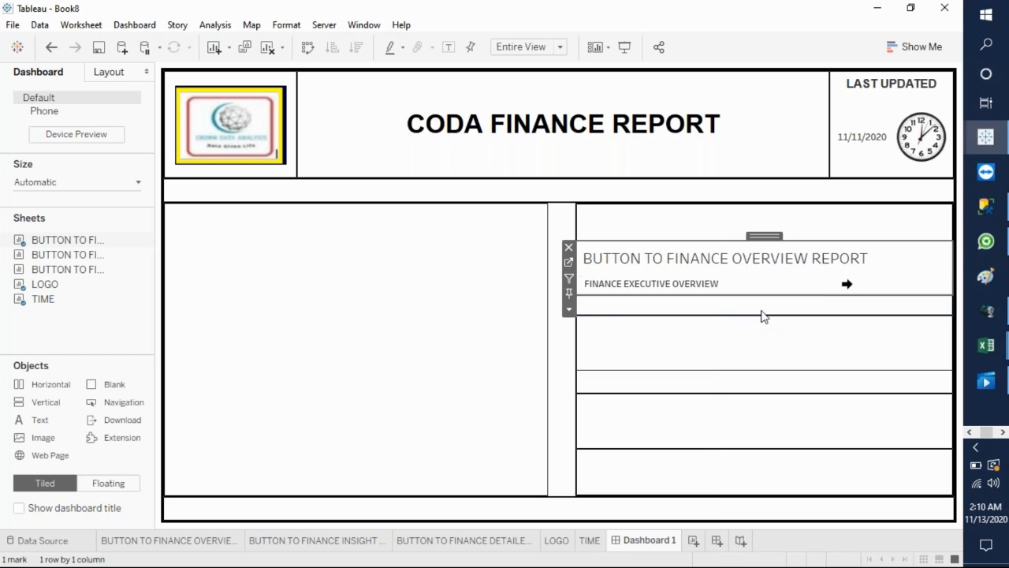
pyautogui.click(568, 312)
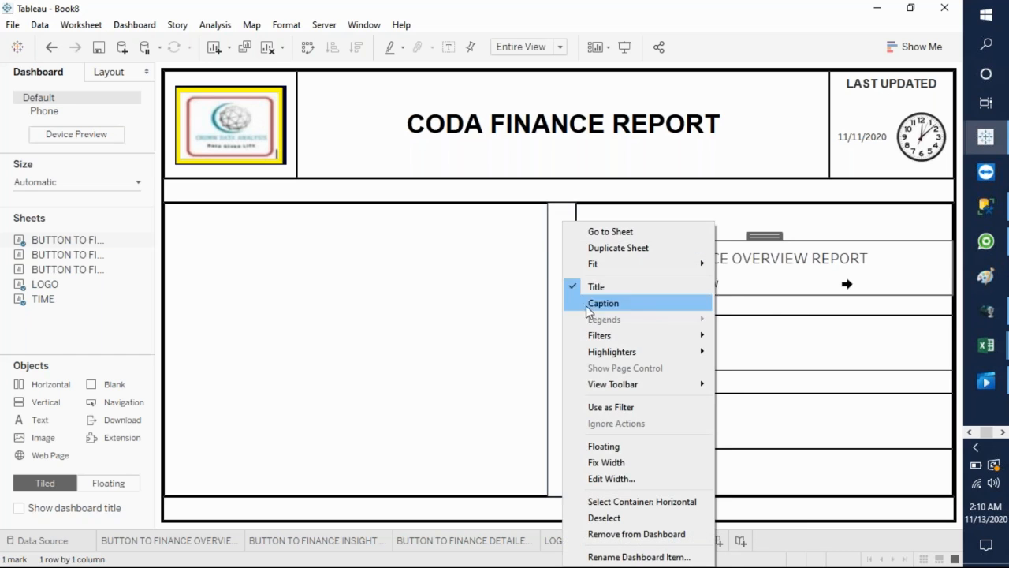
pyautogui.click(638, 290)
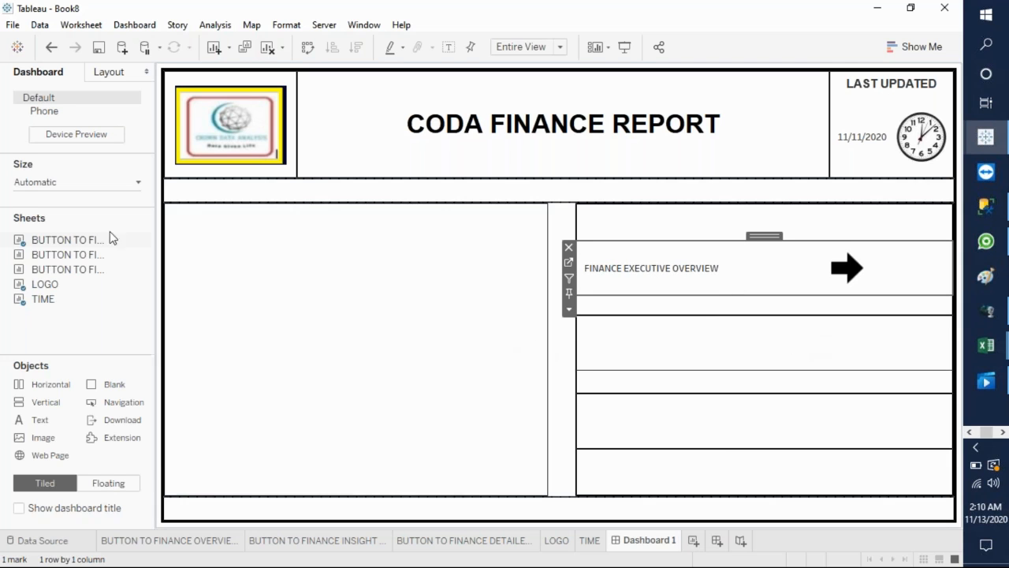
# Step: Add the insight and detailed list button sheets to the fourth and sixth rows, and show the detailed list untitled in Entire View
pyautogui.moveTo(75, 253); pyautogui.dragTo(665, 345)
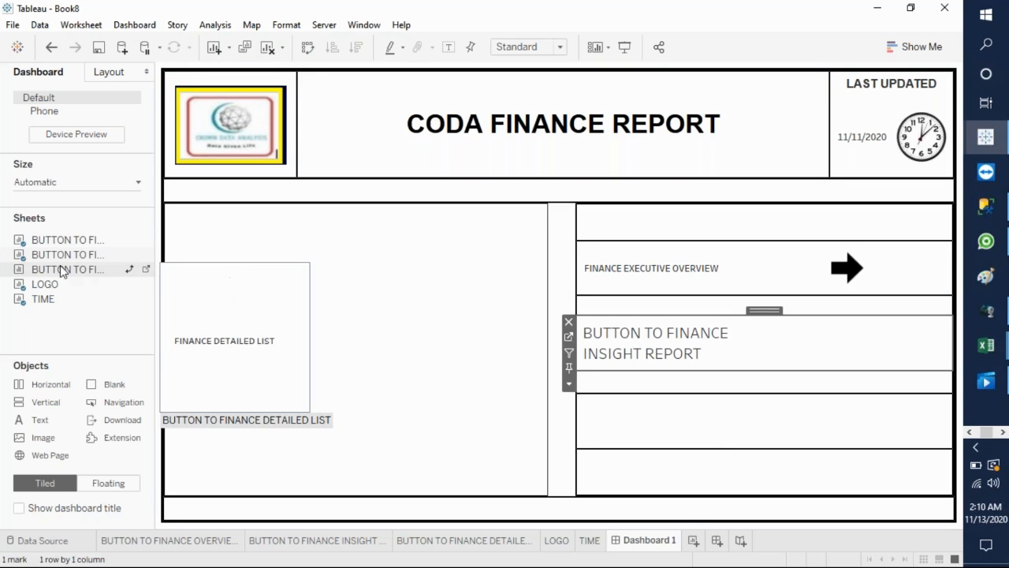
pyautogui.moveTo(63, 269)
pyautogui.mouseDown()
pyautogui.moveTo(559, 411)
pyautogui.moveTo(663, 418)
pyautogui.mouseUp()
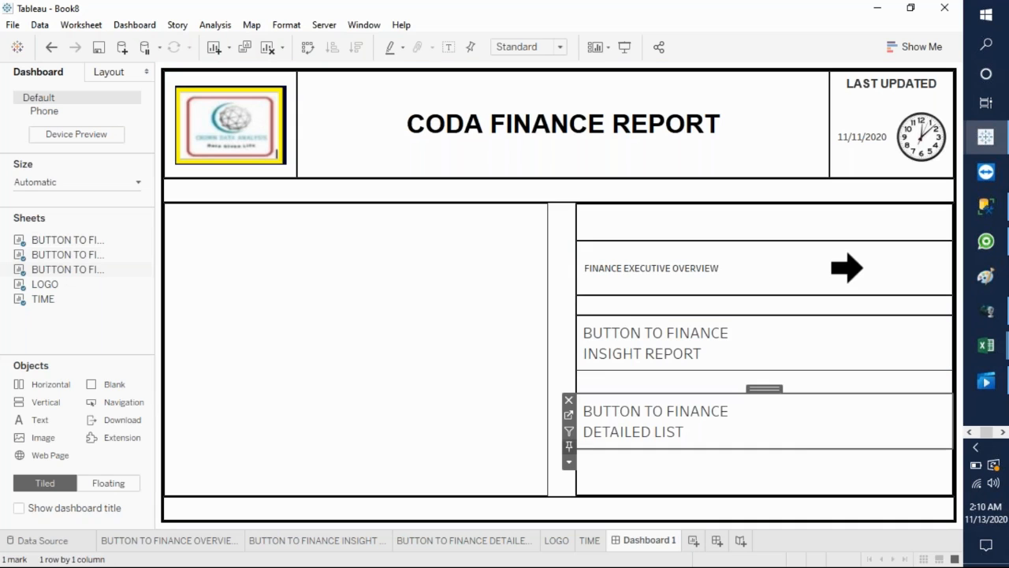
pyautogui.click(569, 464)
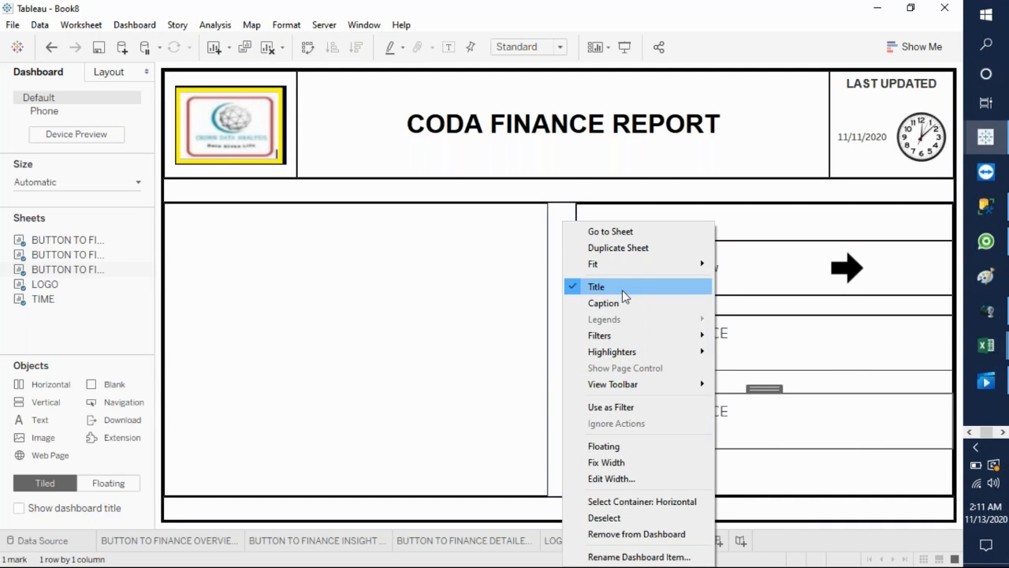
pyautogui.click(622, 289)
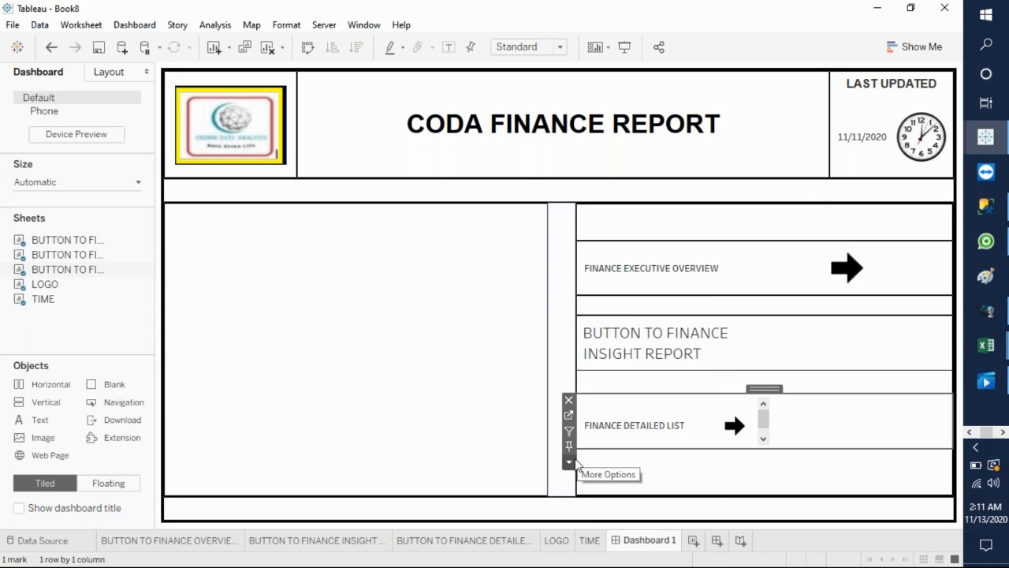
pyautogui.click(571, 464)
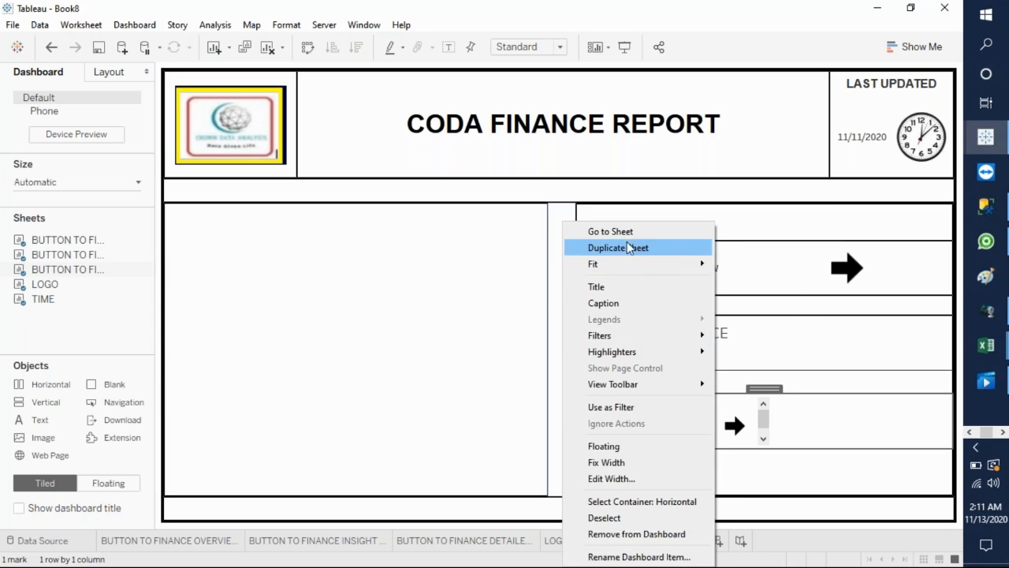
pyautogui.moveTo(655, 266)
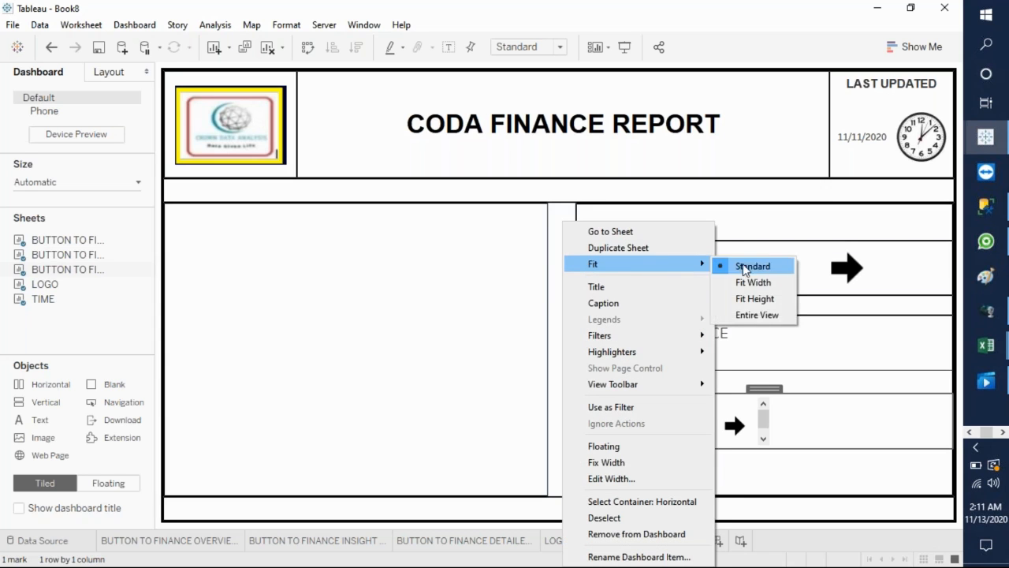
pyautogui.click(770, 318)
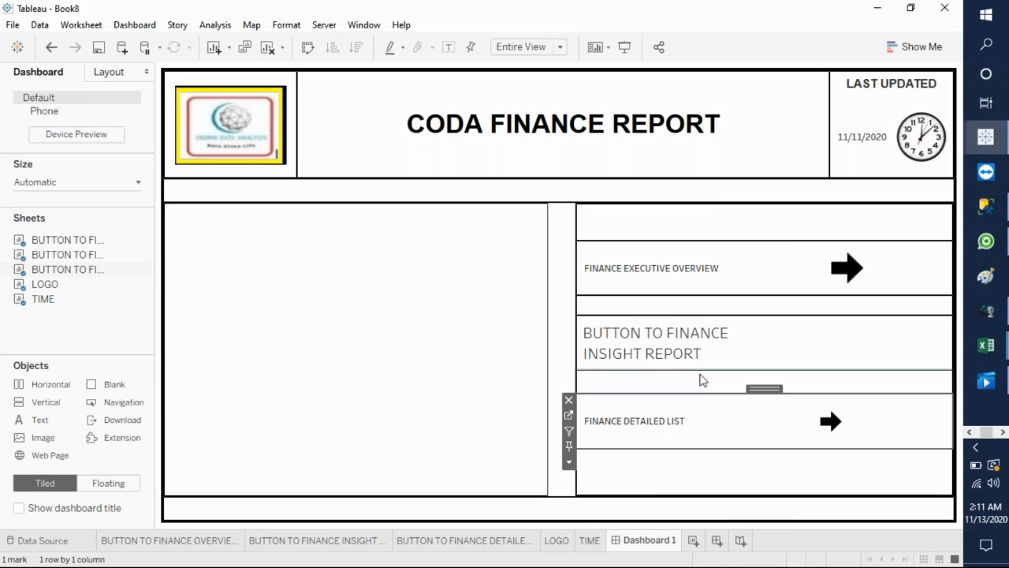
# Step: Hide the title of the finance insight button sheet in the fourth row and fit it to Entire View
pyautogui.click(668, 355)
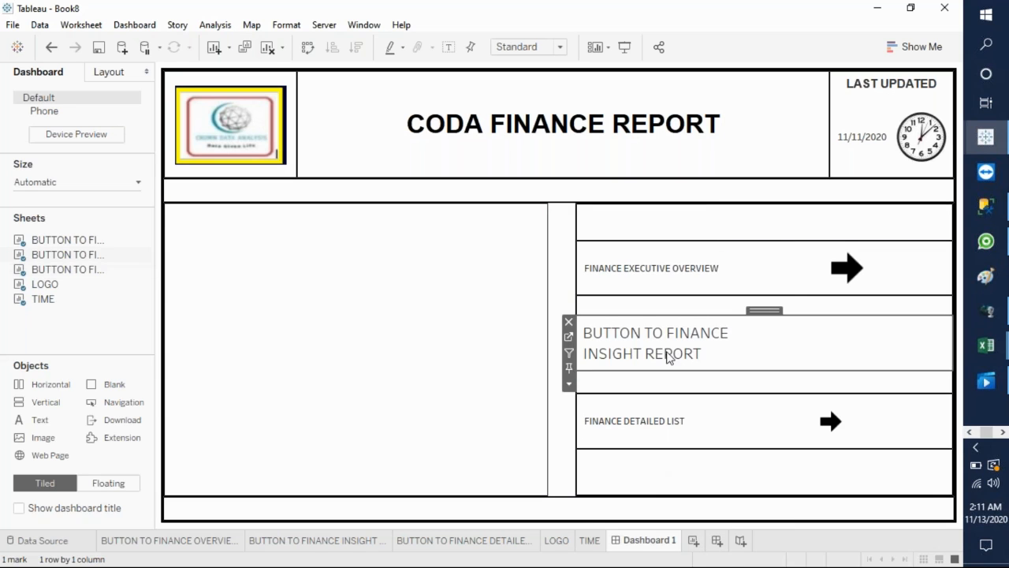
pyautogui.click(568, 386)
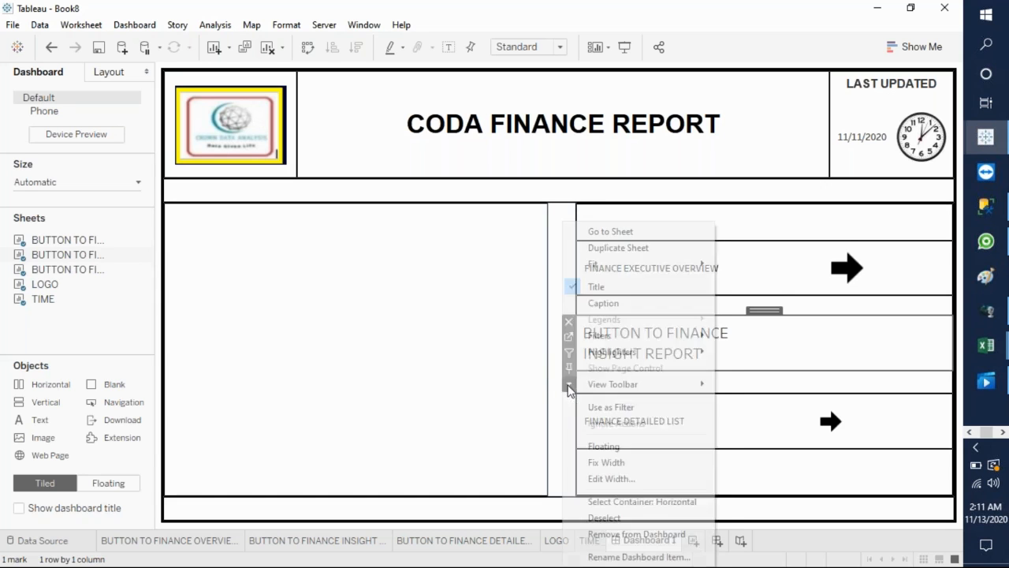
pyautogui.click(599, 286)
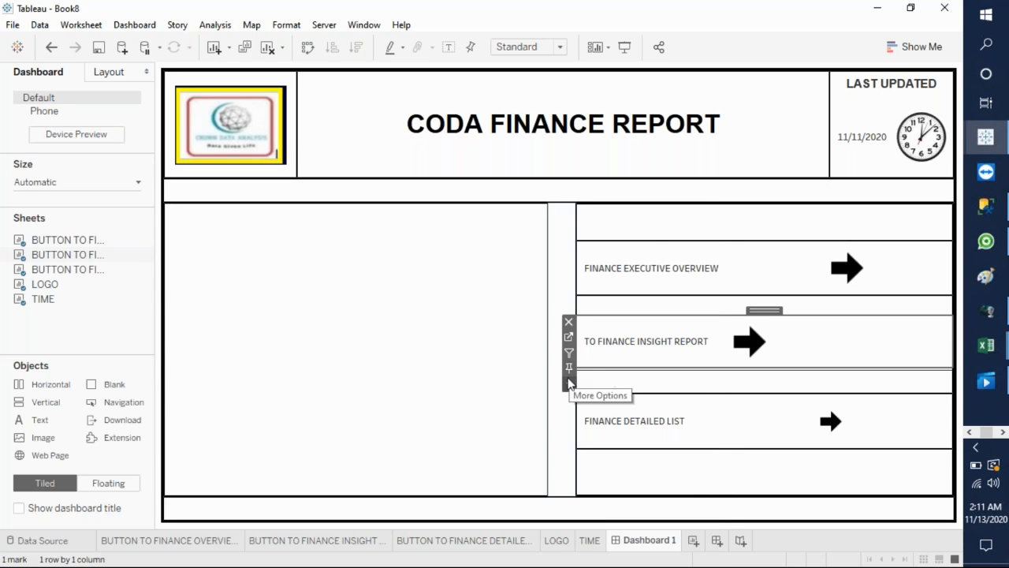
pyautogui.click(568, 385)
pyautogui.moveTo(656, 266)
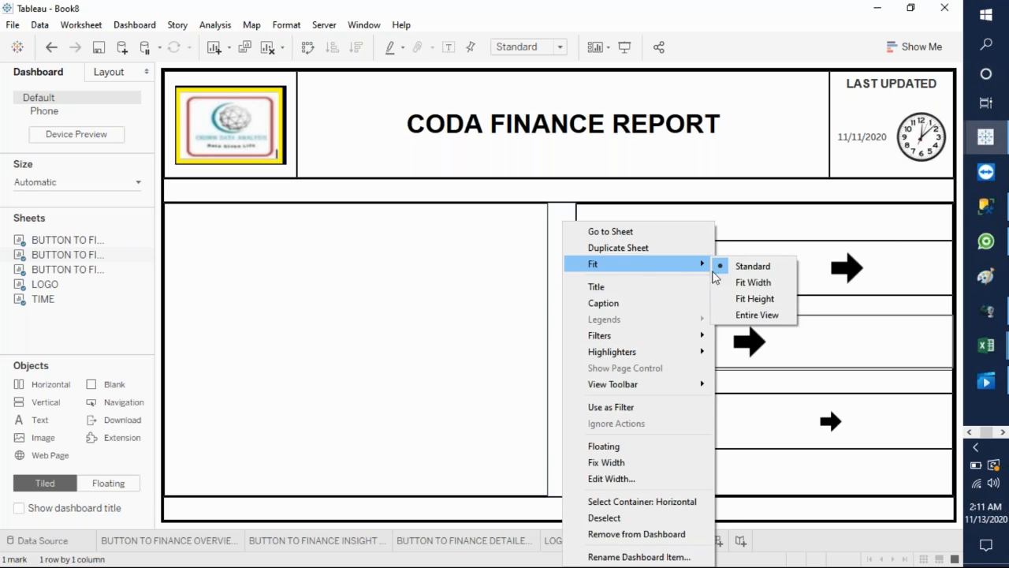
pyautogui.click(750, 316)
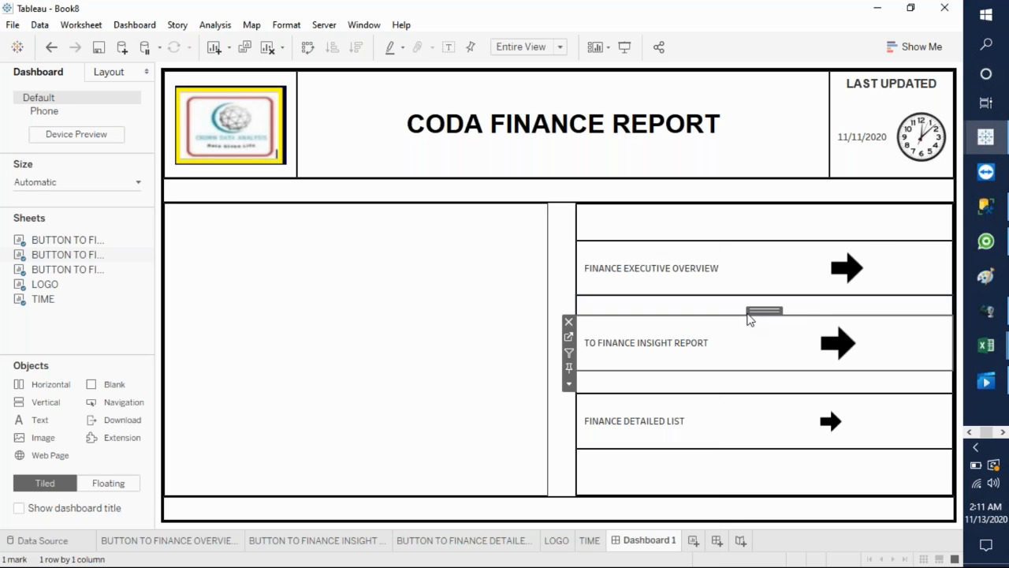
# Step: Enlarge the arrow mark on the finance detailed list button sheet to match the other buttons, and return to Dashboard 1
pyautogui.click(829, 425)
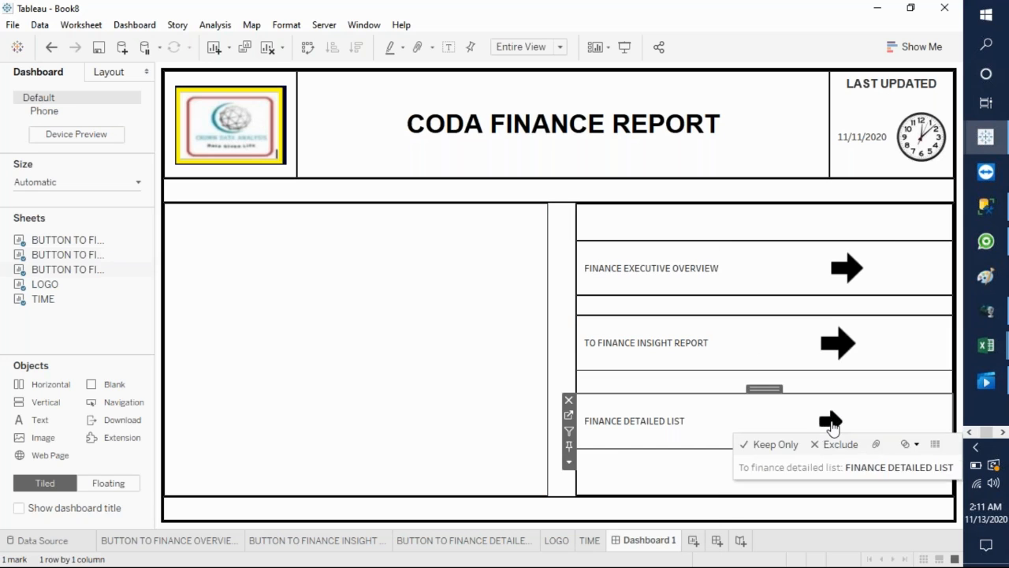
pyautogui.click(570, 417)
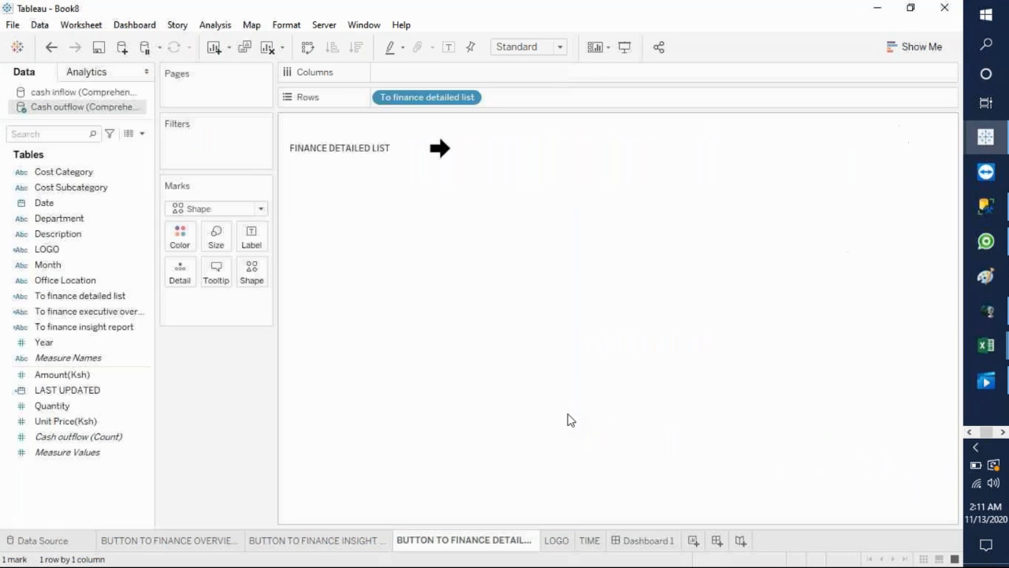
pyautogui.click(223, 245)
pyautogui.moveTo(243, 276); pyautogui.dragTo(262, 278)
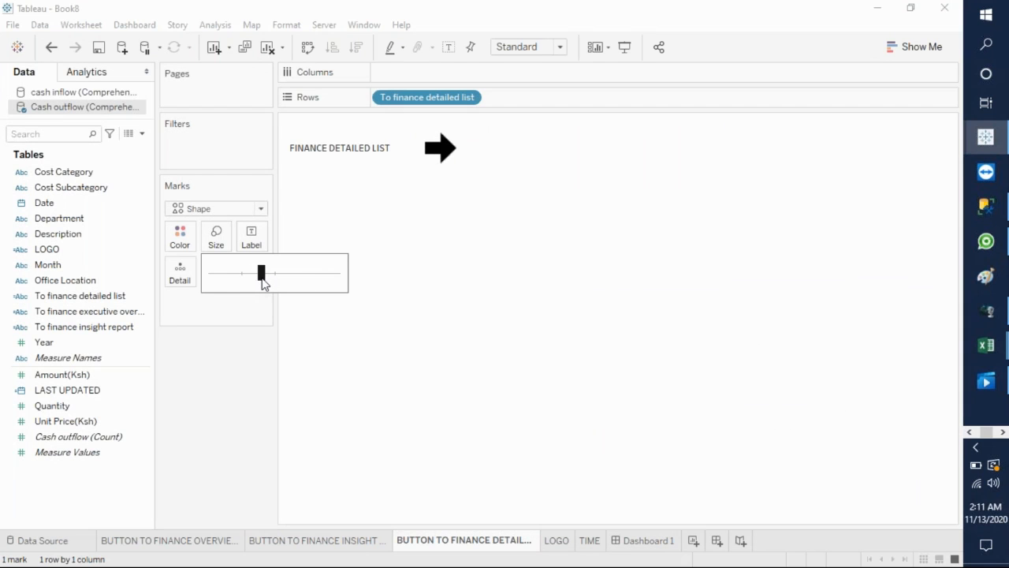
pyautogui.click(456, 357)
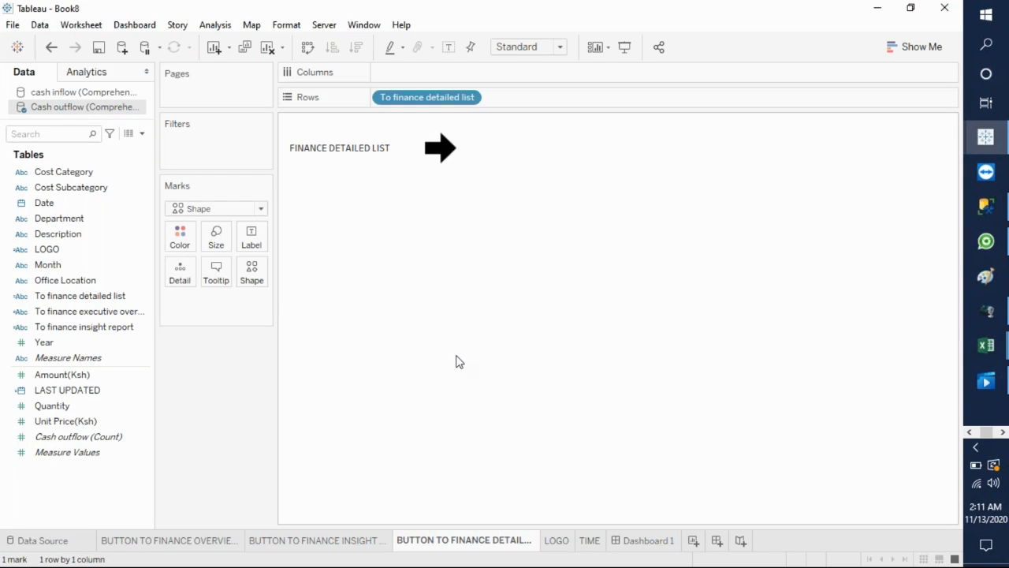
pyautogui.click(650, 541)
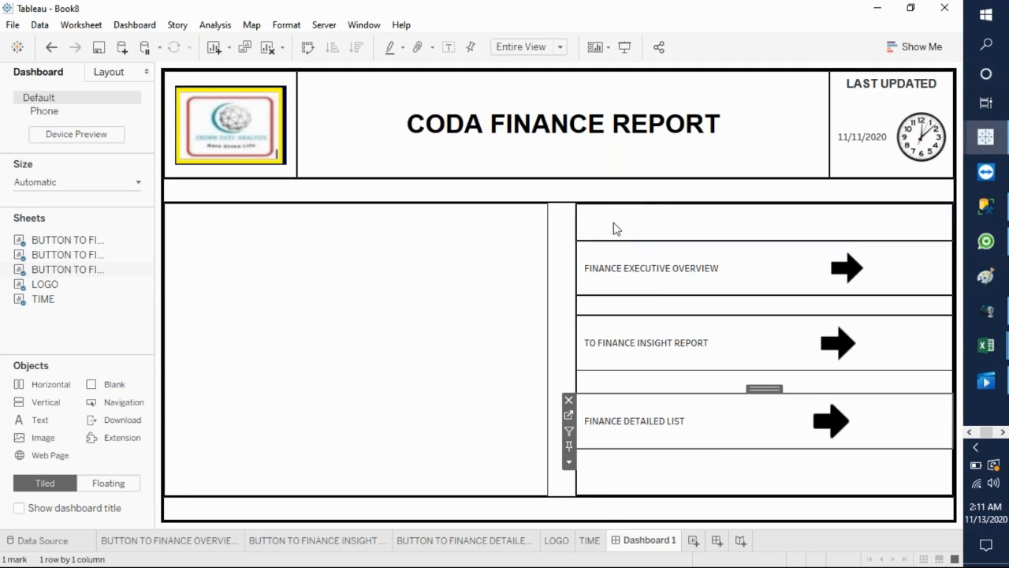
# Step: Examine the left body of the Main page s2 dashboard in the one one workbook as a reference, and return to Book8
pyautogui.click(420, 265)
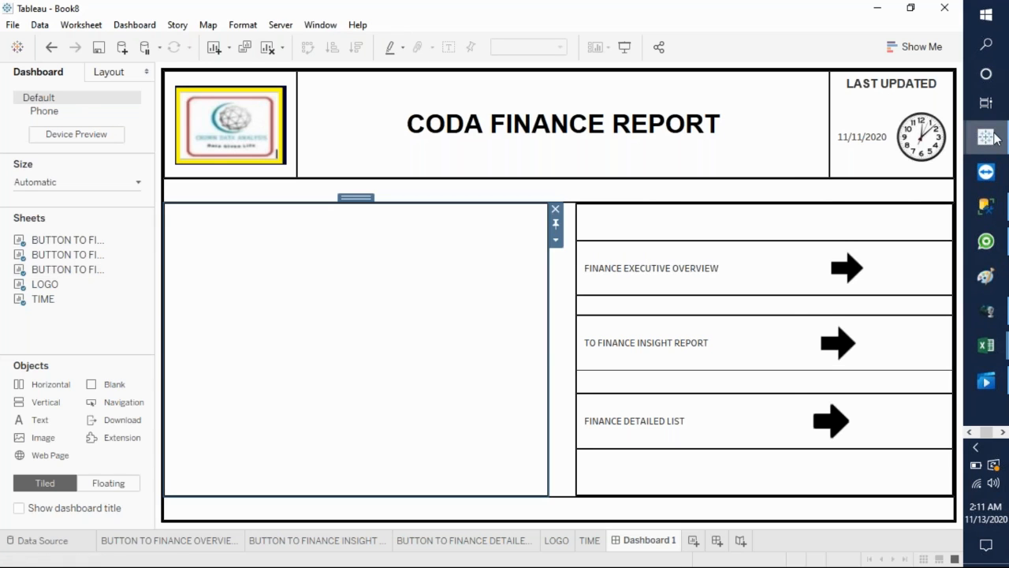
pyautogui.moveTo(996, 138)
pyautogui.click(912, 175)
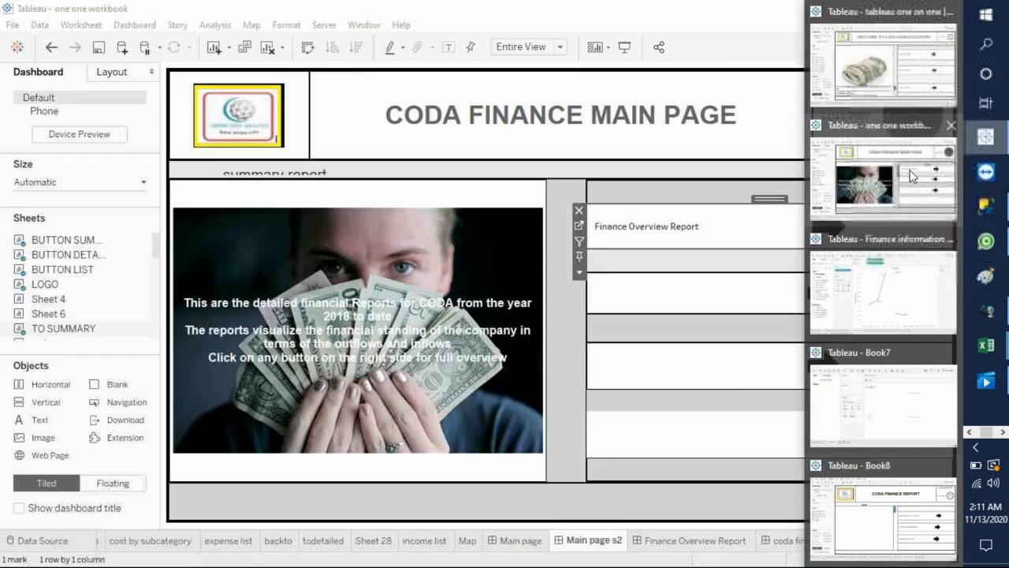
pyautogui.click(910, 175)
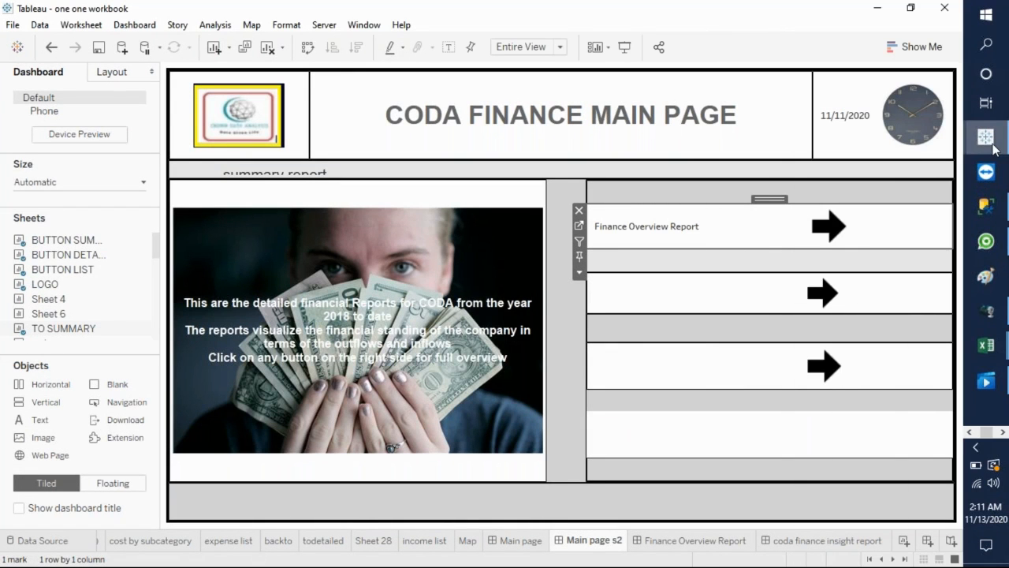
pyautogui.moveTo(993, 147)
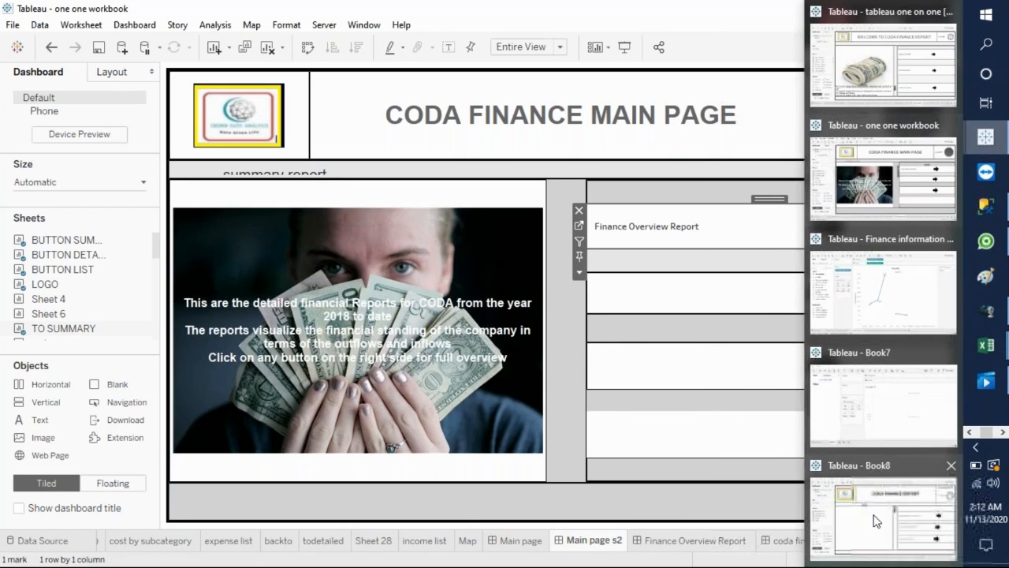
pyautogui.click(875, 520)
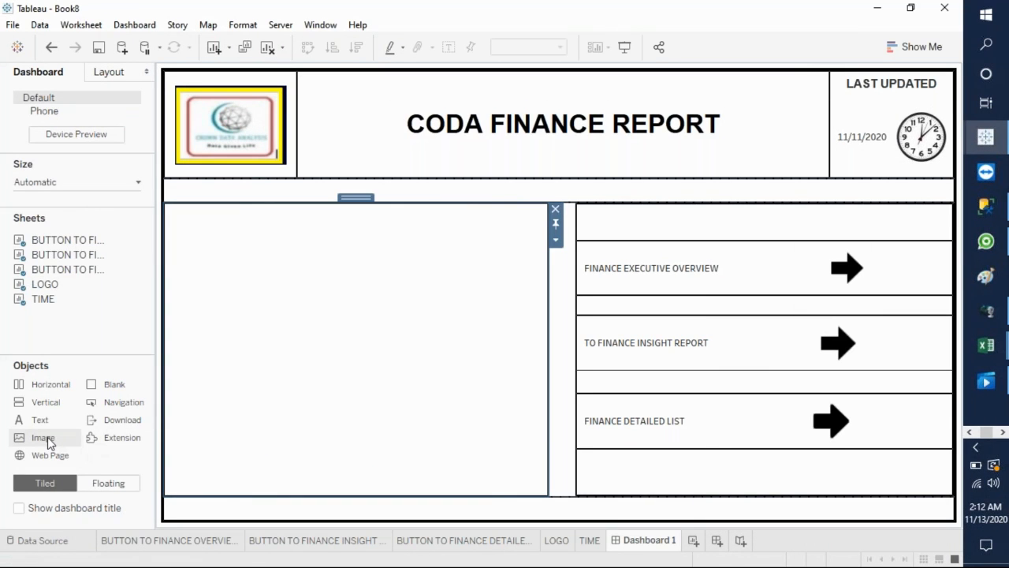
# Step: Insert the MONEY1.jpg image into the empty left body of the dashboard, with Fit Image and Center Image enabled
pyautogui.moveTo(47, 443); pyautogui.dragTo(299, 378)
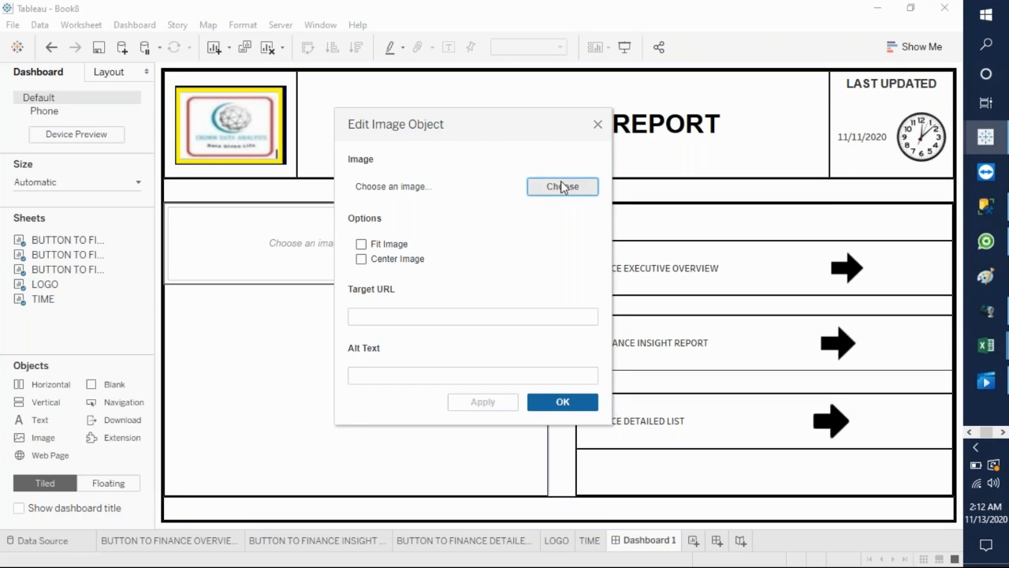
pyautogui.click(562, 189)
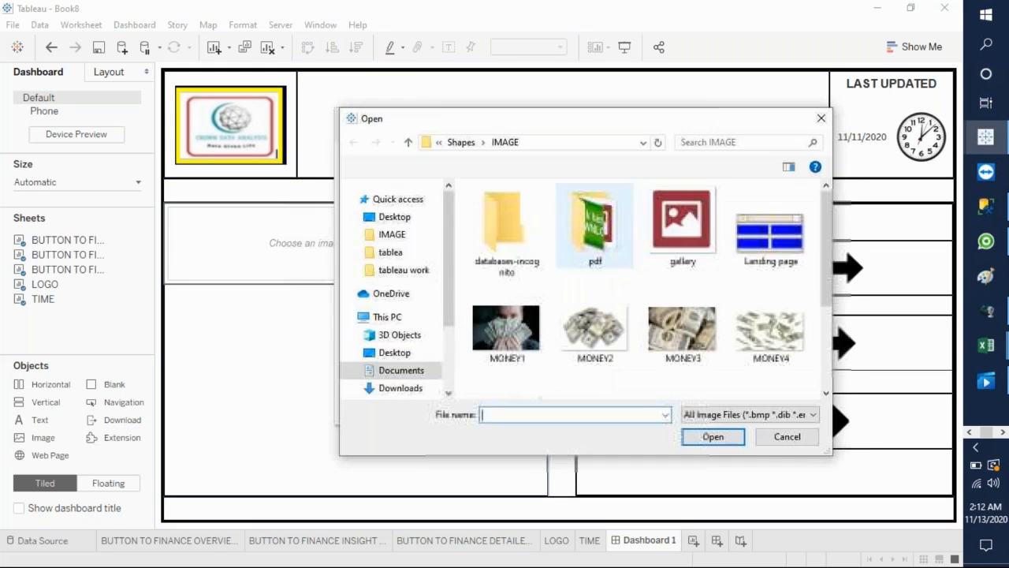
pyautogui.click(511, 324)
pyautogui.click(727, 439)
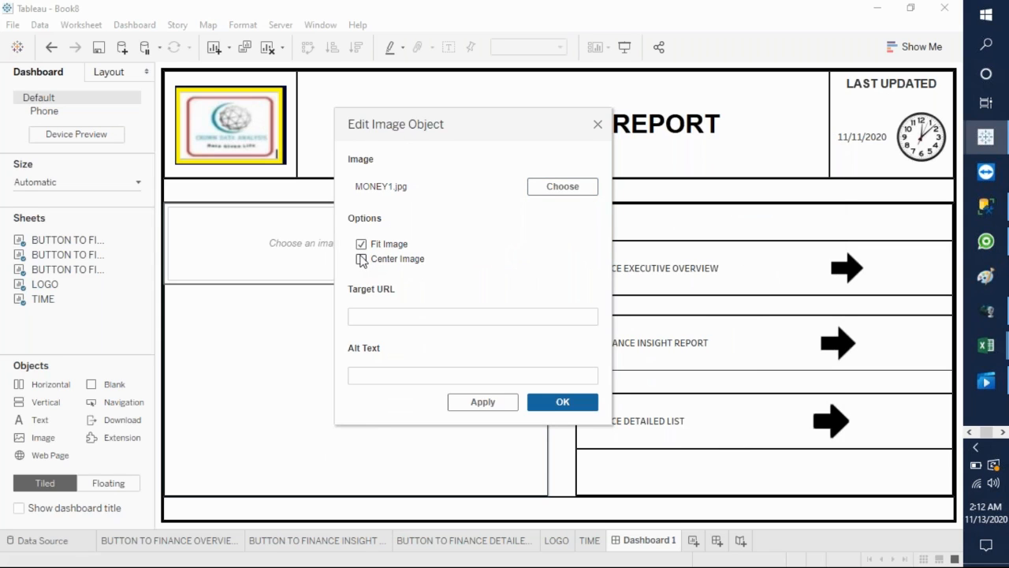
pyautogui.click(361, 259)
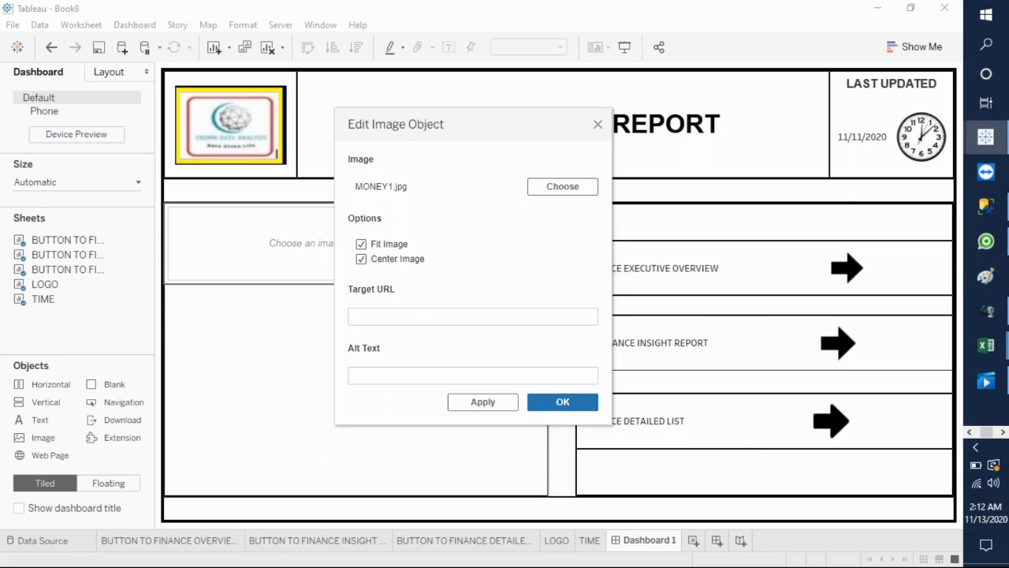
pyautogui.click(503, 403)
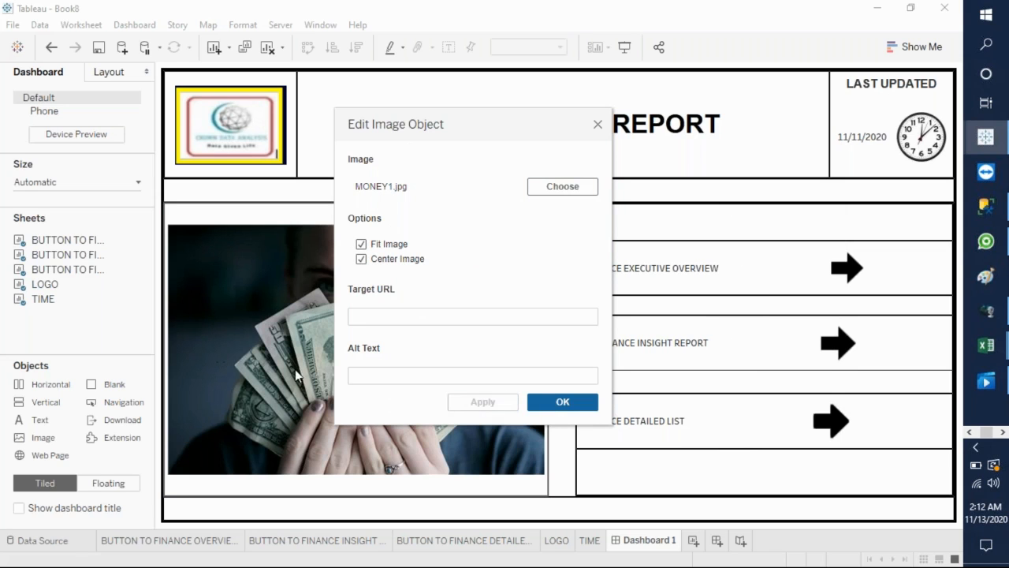
pyautogui.click(552, 401)
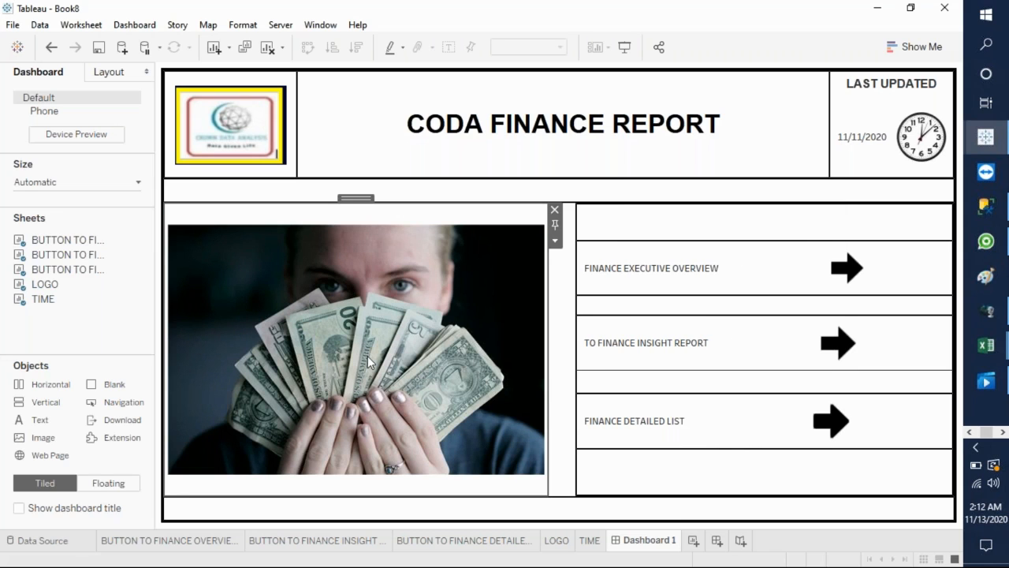
# Step: Preview the main page dashboards in the other open workbooks as a reference, and return to Book8
pyautogui.click(1000, 142)
pyautogui.moveTo(904, 78)
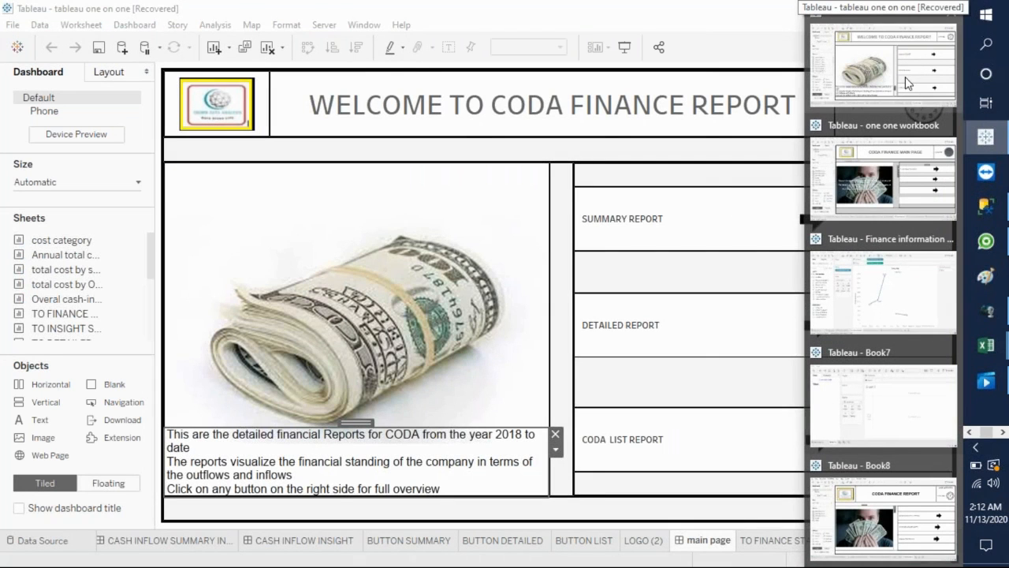
pyautogui.moveTo(877, 175)
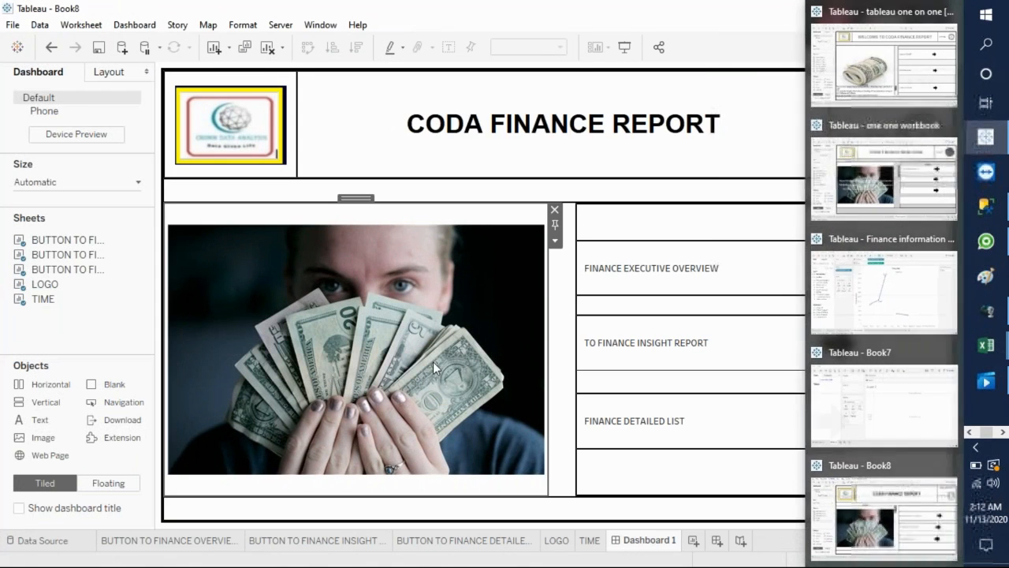
pyautogui.click(883, 513)
pyautogui.moveTo(903, 175)
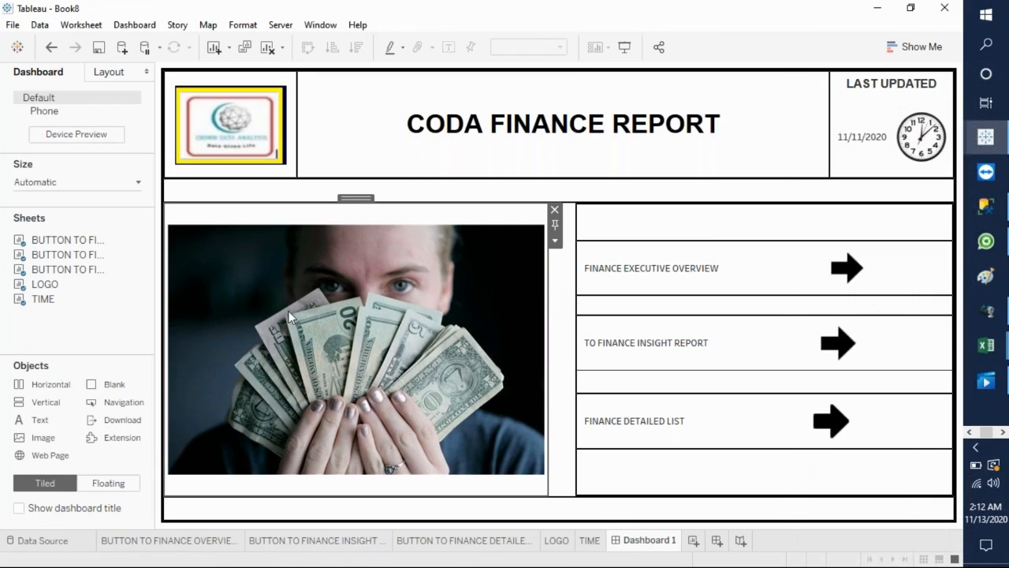
pyautogui.click(883, 513)
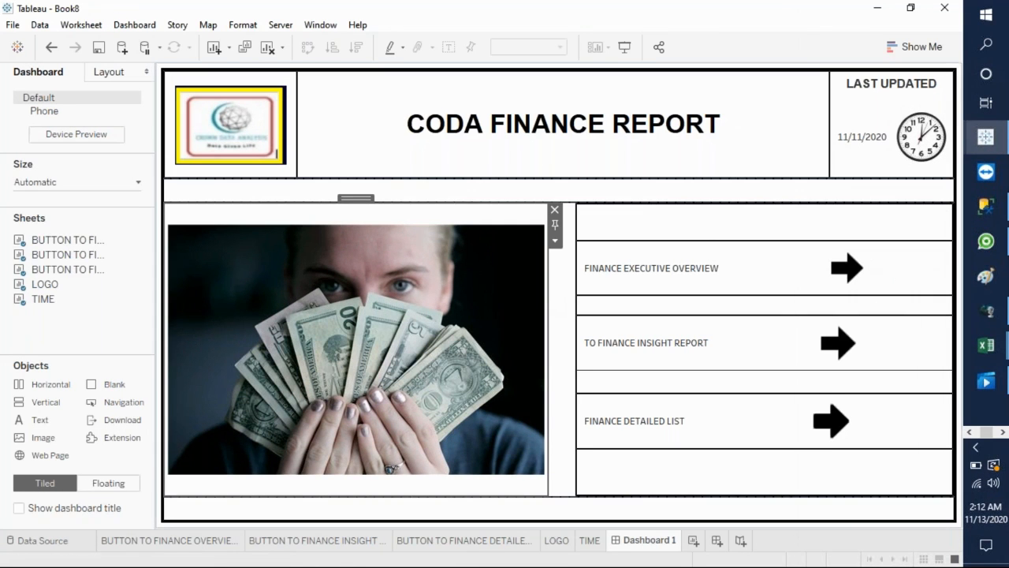
# Step: Add floating text over the money image: "THIS IS THE CODA FIANACE REPORT EXPLAINING THE FINANCE STATUS OF THE COMPANY FROM THE YEAR 2018 TO DATE."
pyautogui.click(108, 483)
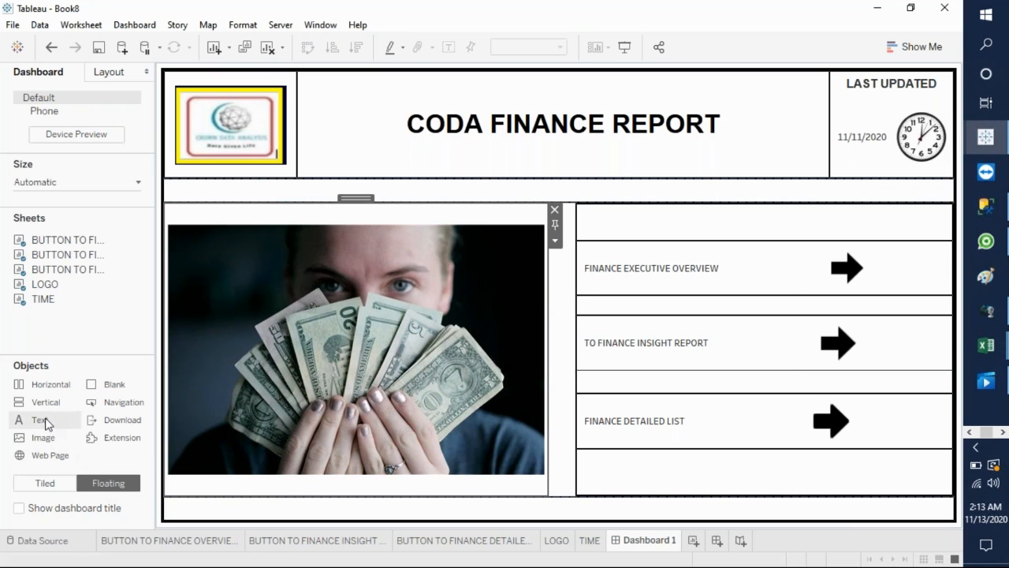
pyautogui.moveTo(59, 420); pyautogui.dragTo(210, 287)
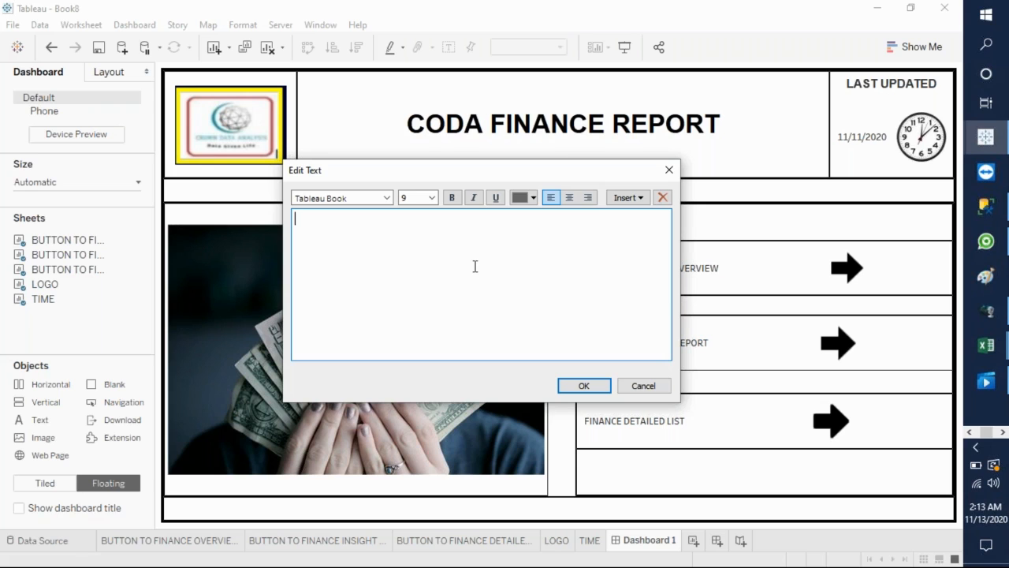
pyautogui.write('THIS IS THE CODA FIANACE REPORT E')
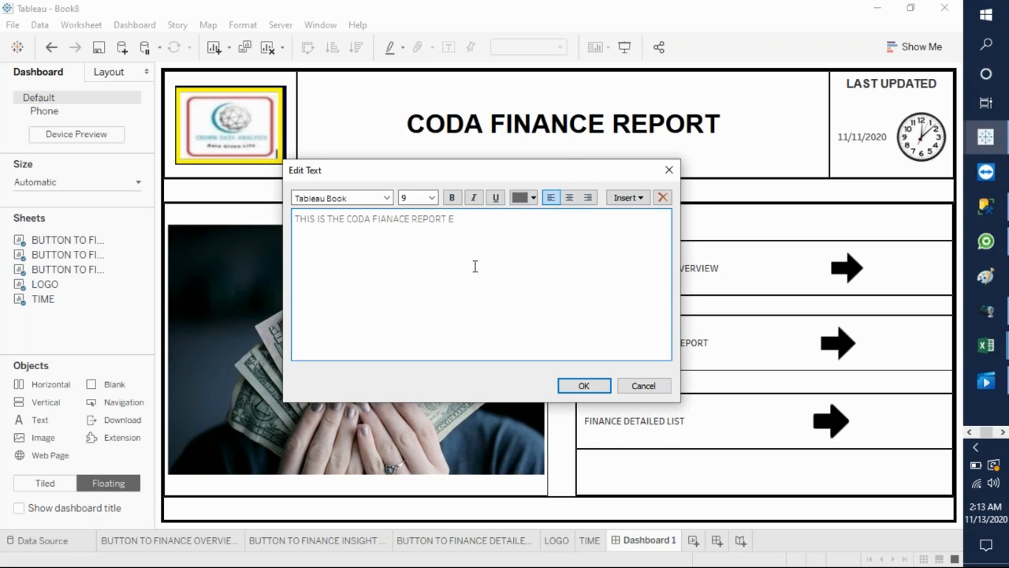
pyautogui.write('XPLAINING THE FINANCE S')
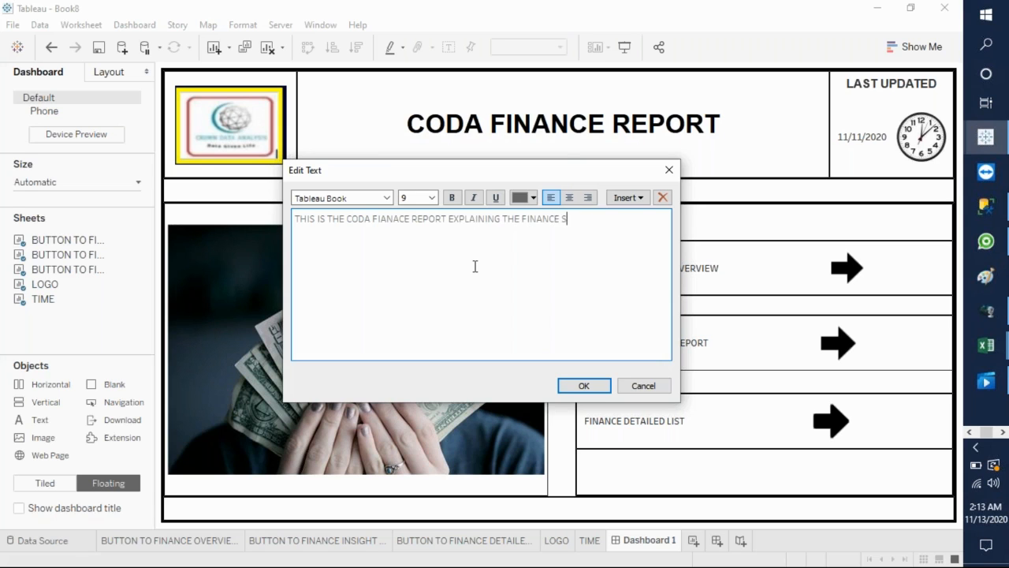
pyautogui.write('TATUST')
pyautogui.press('BackSpace')
pyautogui.write('OF THE COM')
pyautogui.write('PANY FROM ')
pyautogui.write('THE')
pyautogui.write(' YER')
pyautogui.press('BackSpace')
pyautogui.write('A')
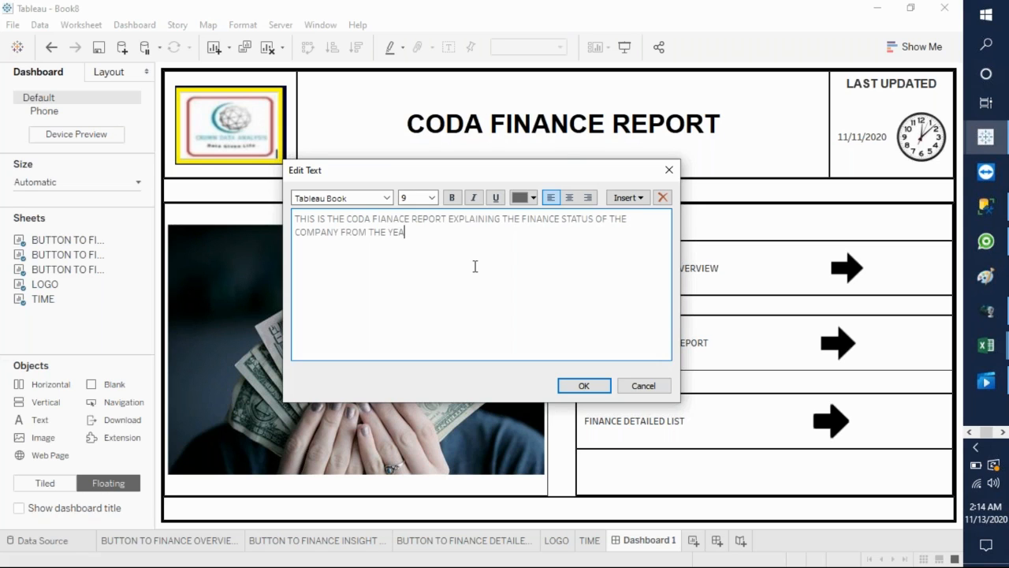
pyautogui.write('R 2018 TO DATE. CLICK ON THE BUTTONS PROVIDED ON YOUR')
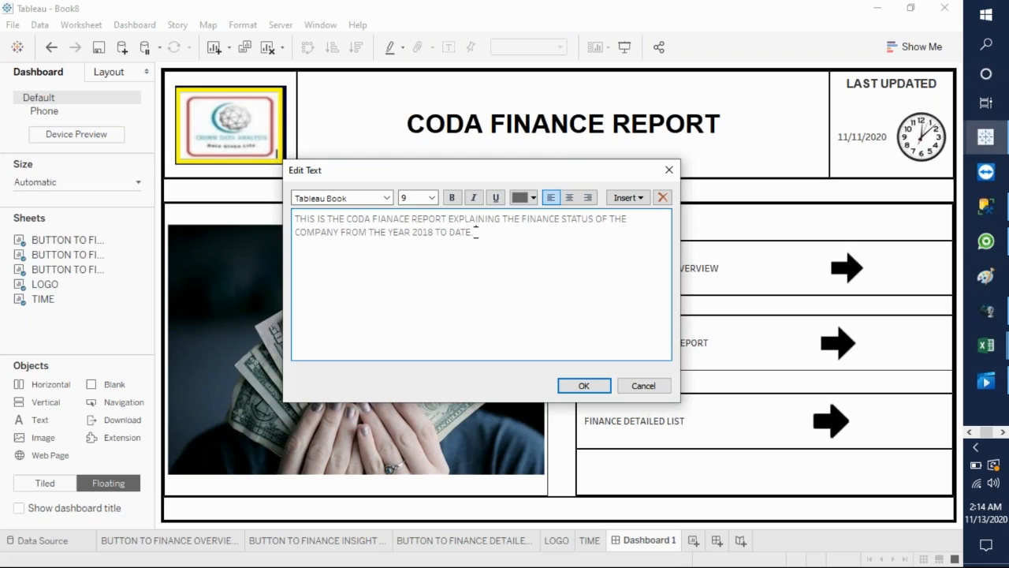
# Step: Continue the floating text with "CLICK ON THE BUTTONS PROVIDED ON YOUR RIGHT TO VIEW THE REPORTS"
pyautogui.write('CLICK ON THE BUTTONS PROVIDED ')
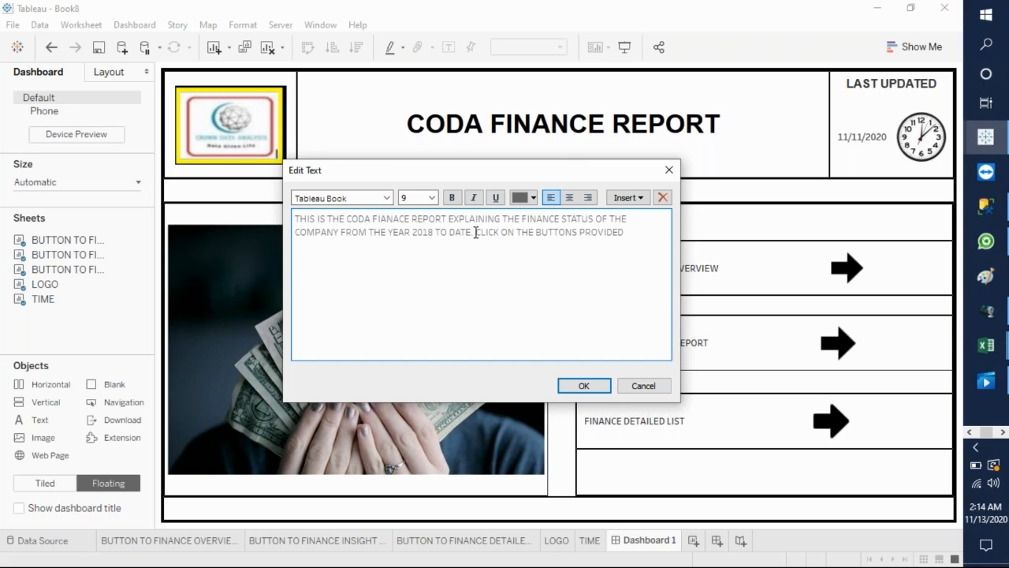
pyautogui.write('ON Y')
pyautogui.write('OUR RI')
pyautogui.write('GHT')
pyautogui.write(' TO VI')
pyautogui.write('EW THE')
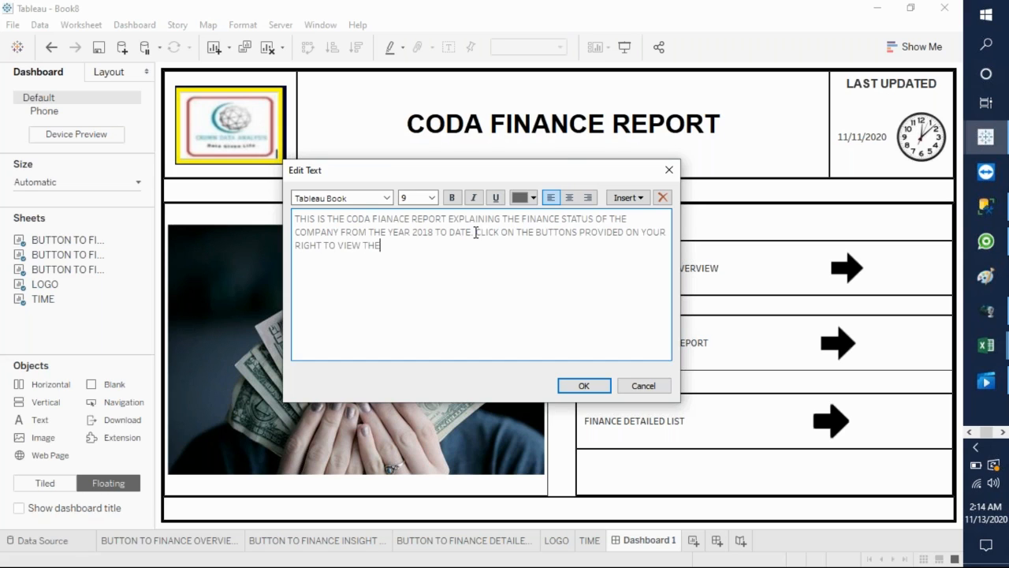
pyautogui.write(' REPORTS')
# Step: Format the whole floating text as Arial, size 14, centered, white and bold, and apply it to the dashboard
pyautogui.moveTo(433, 246); pyautogui.dragTo(301, 216)
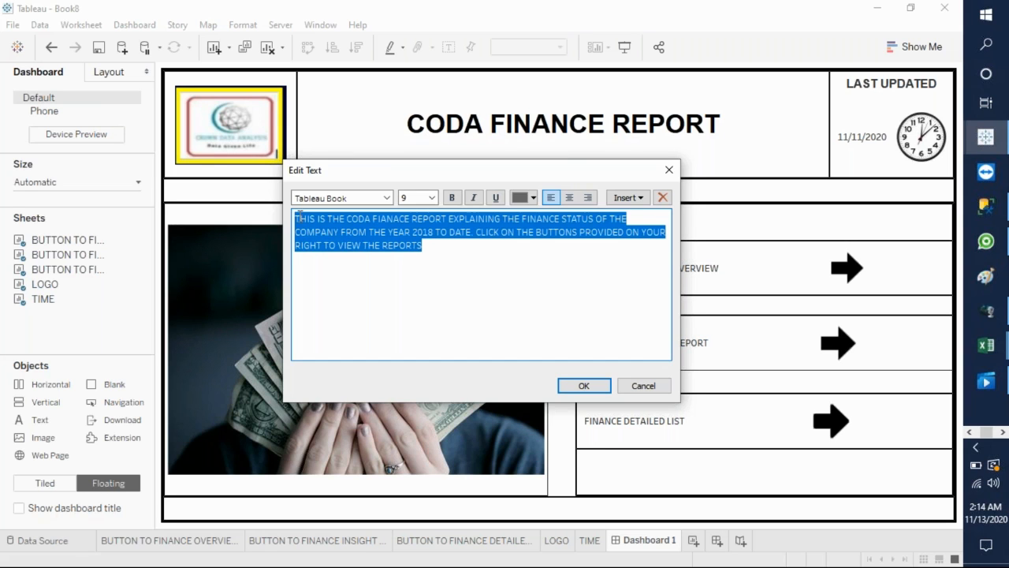
pyautogui.click(346, 196)
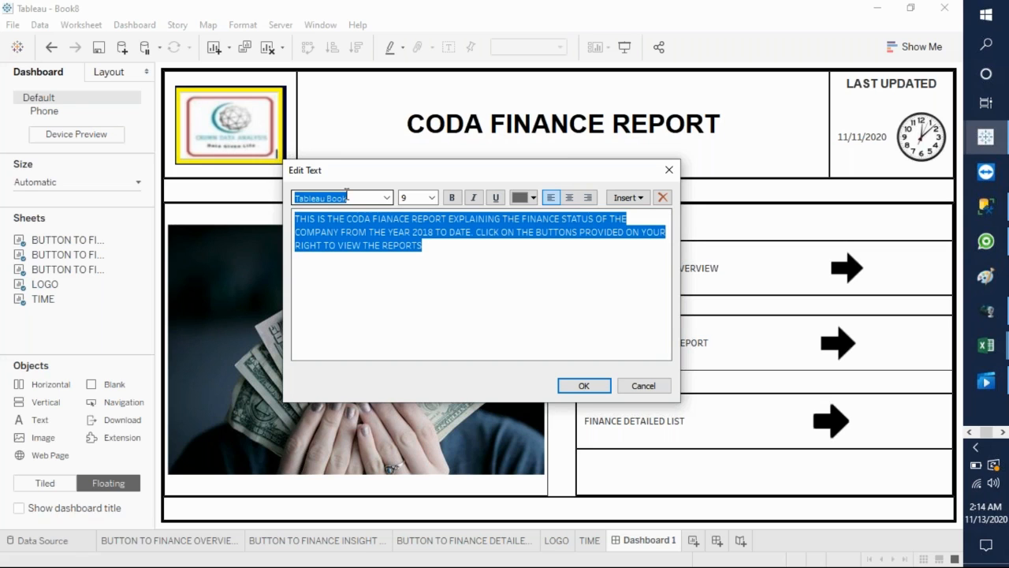
pyautogui.write('AR')
pyautogui.press('Return')
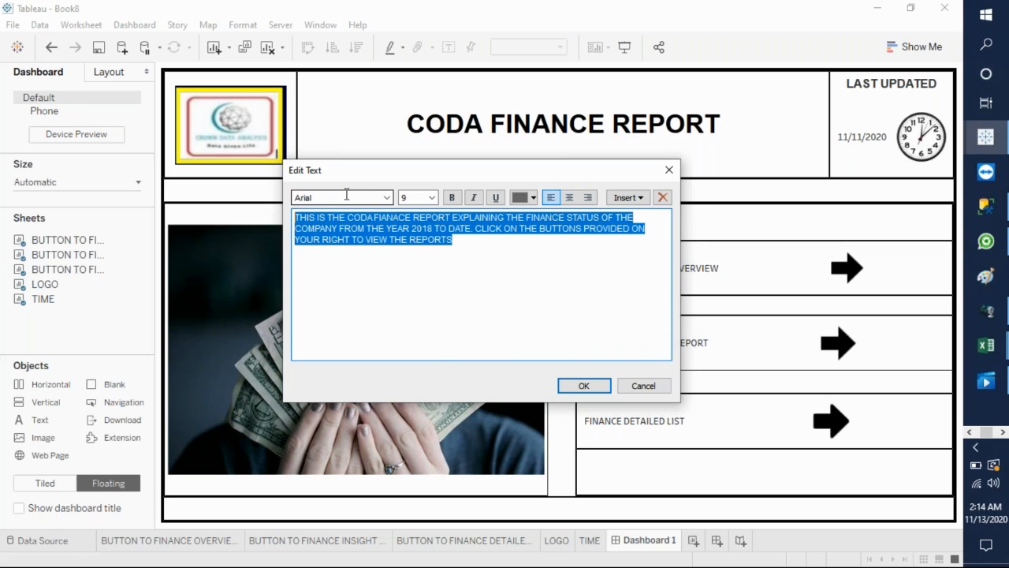
pyautogui.click(432, 198)
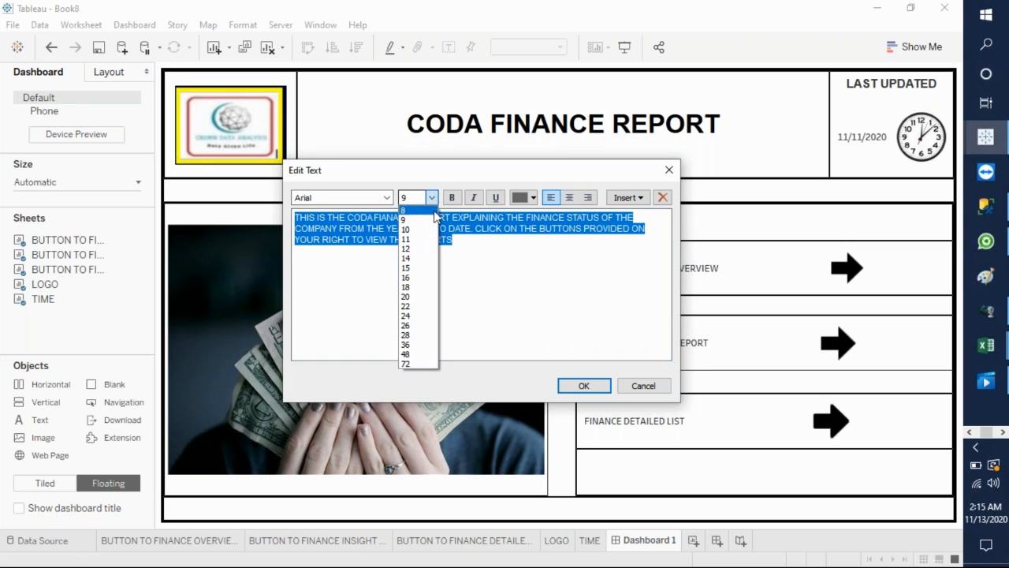
pyautogui.click(419, 260)
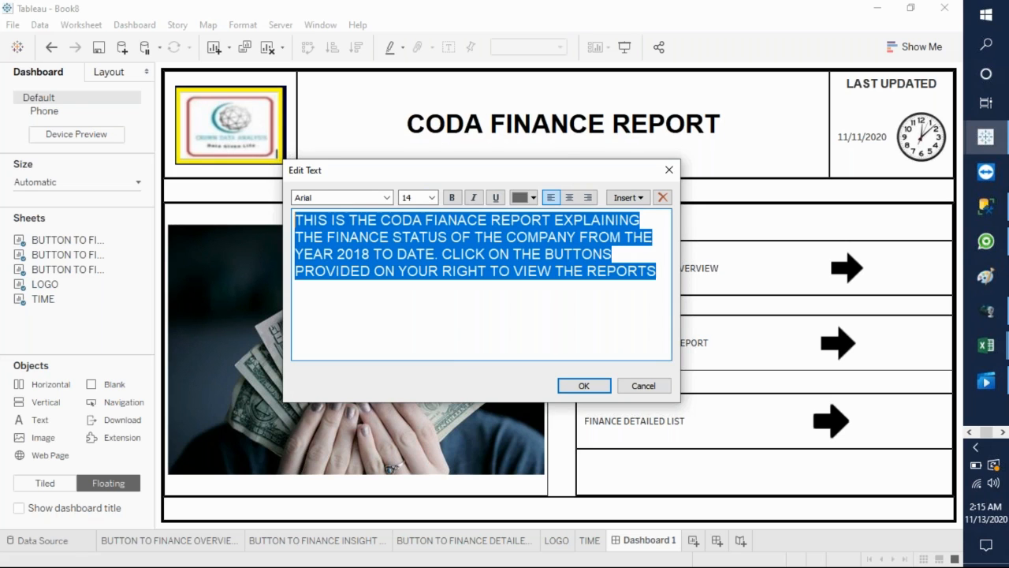
pyautogui.click(571, 197)
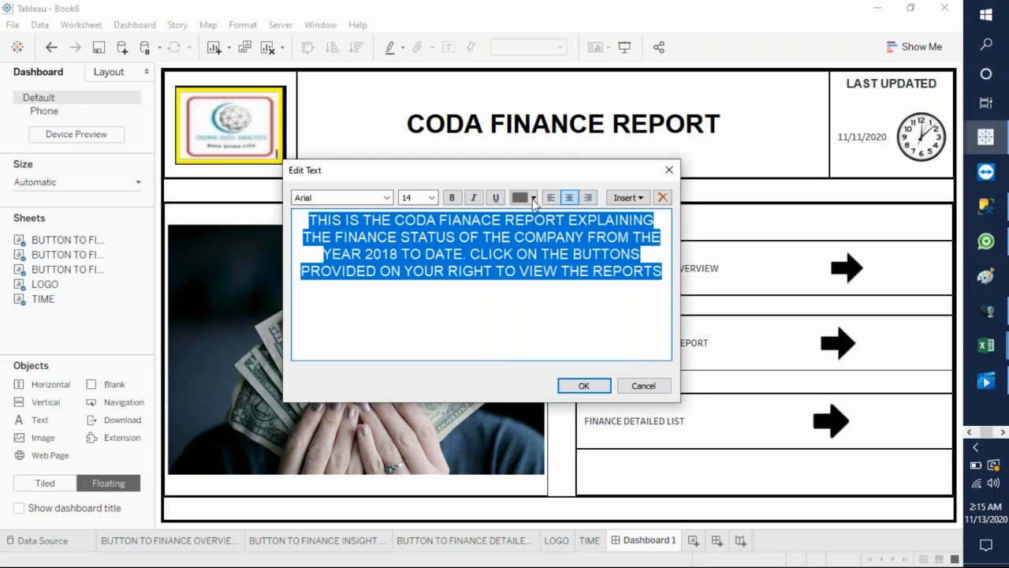
pyautogui.click(534, 198)
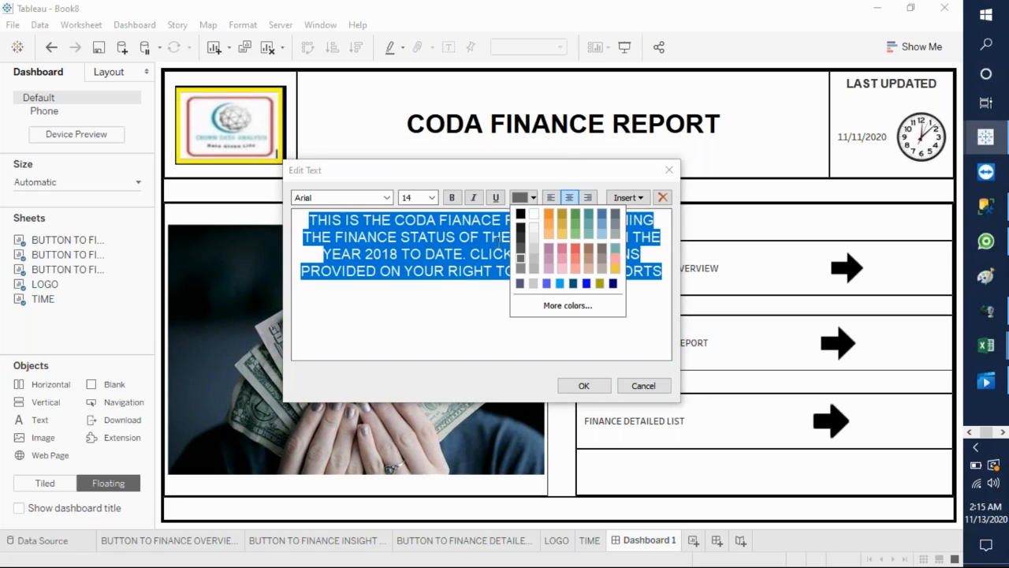
pyautogui.click(534, 214)
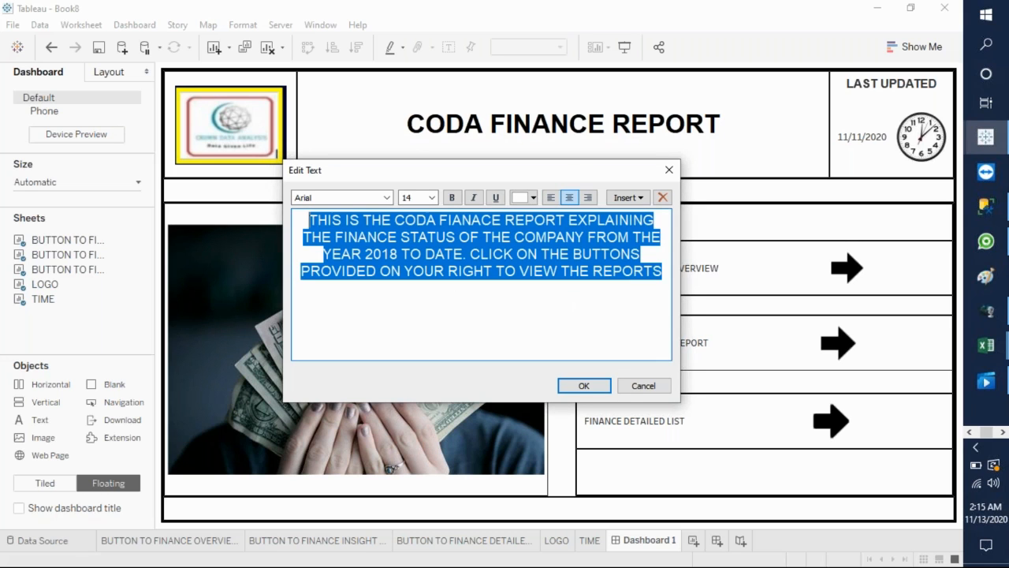
pyautogui.click(452, 198)
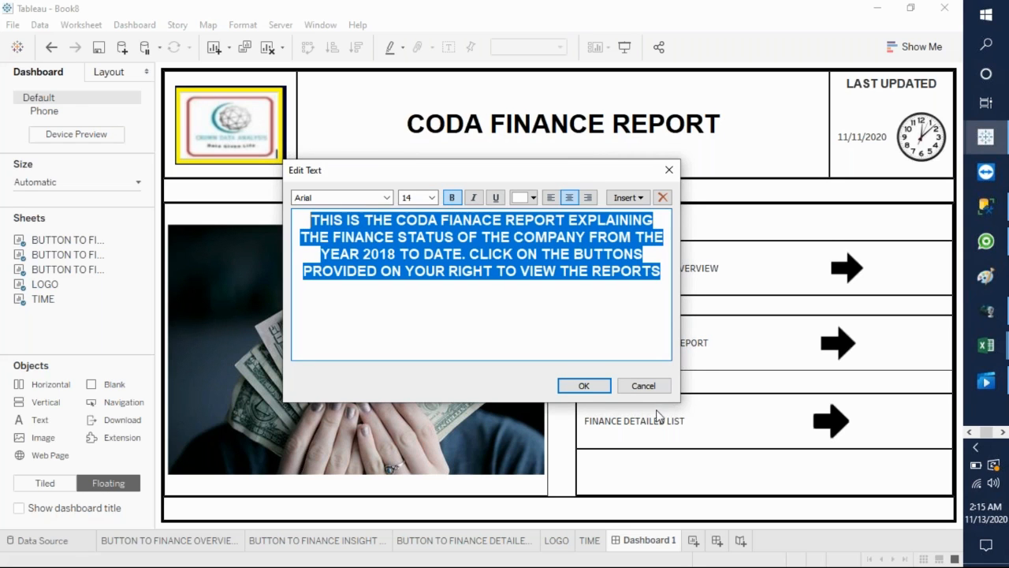
pyautogui.click(585, 386)
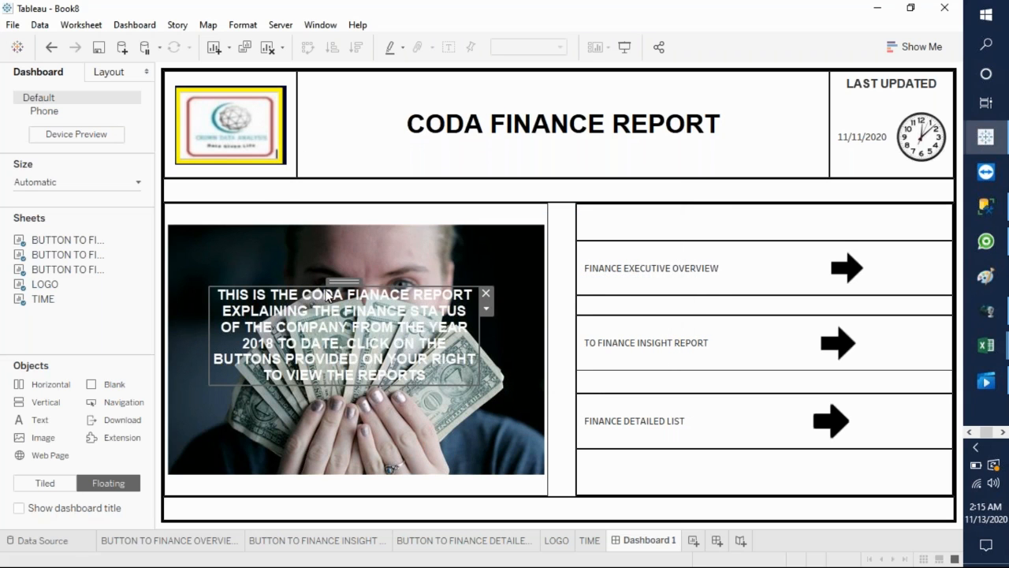
# Step: Stretch the floating text box on all four sides so it covers the whole money image
pyautogui.moveTo(320, 281); pyautogui.dragTo(305, 224)
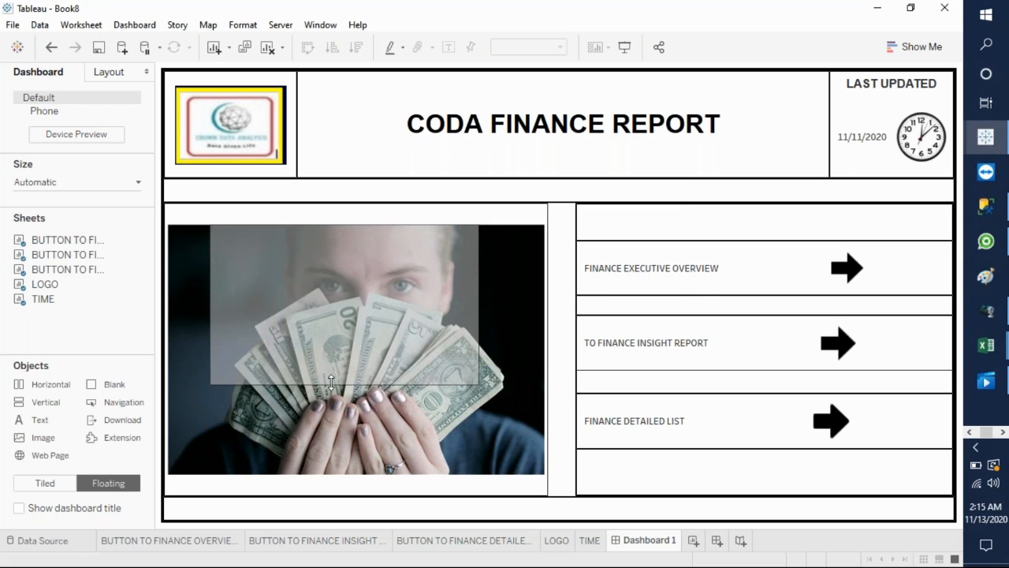
pyautogui.moveTo(329, 384); pyautogui.dragTo(355, 481)
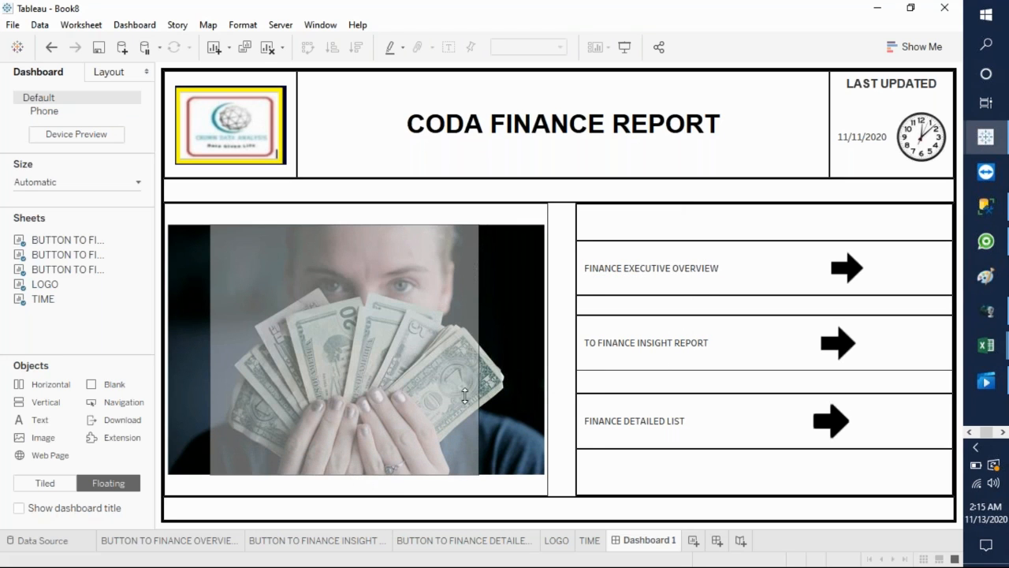
pyautogui.moveTo(478, 399); pyautogui.dragTo(545, 399)
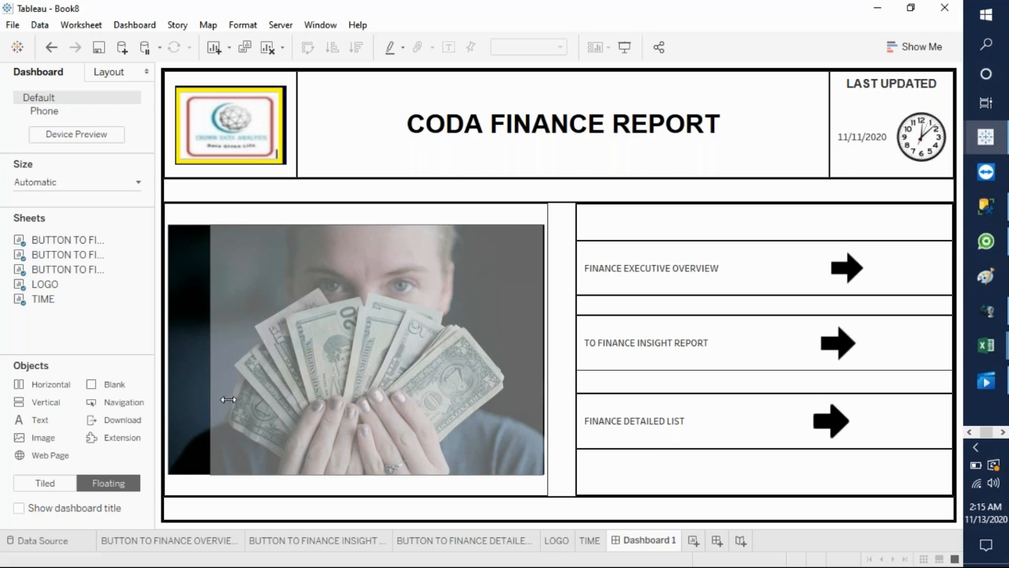
pyautogui.moveTo(210, 378); pyautogui.dragTo(168, 369)
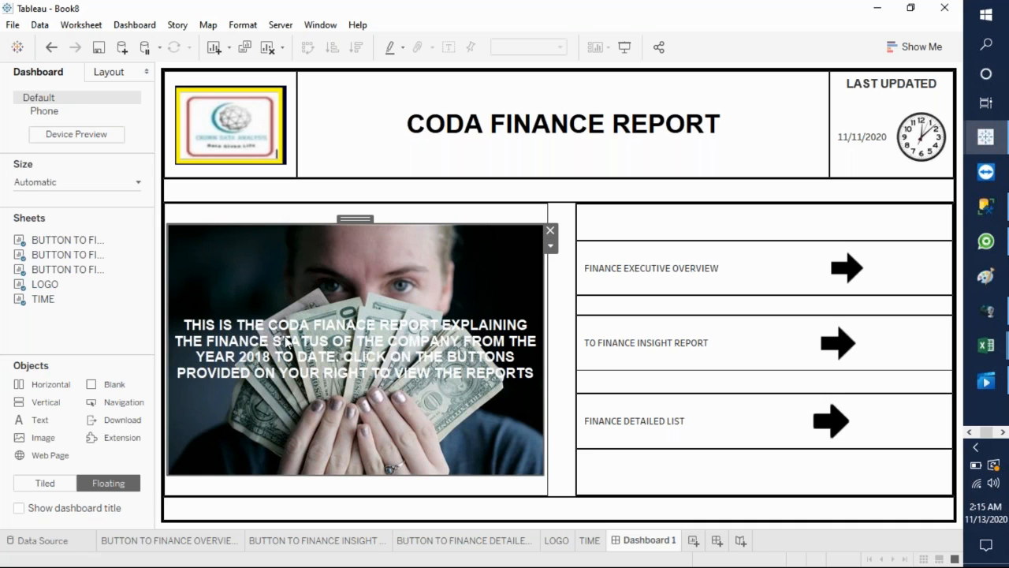
pyautogui.doubleClick(335, 336)
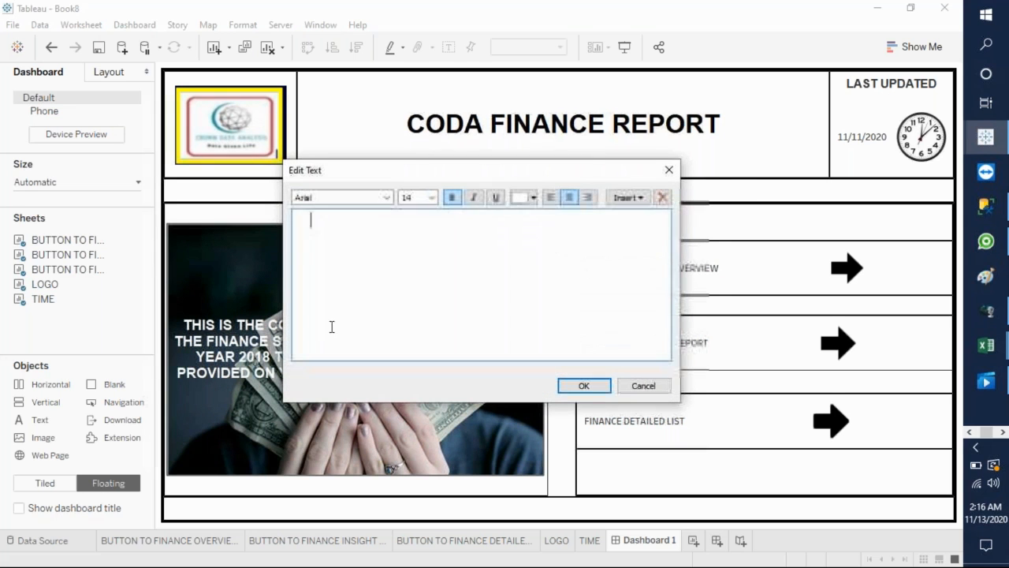
pyautogui.click(670, 171)
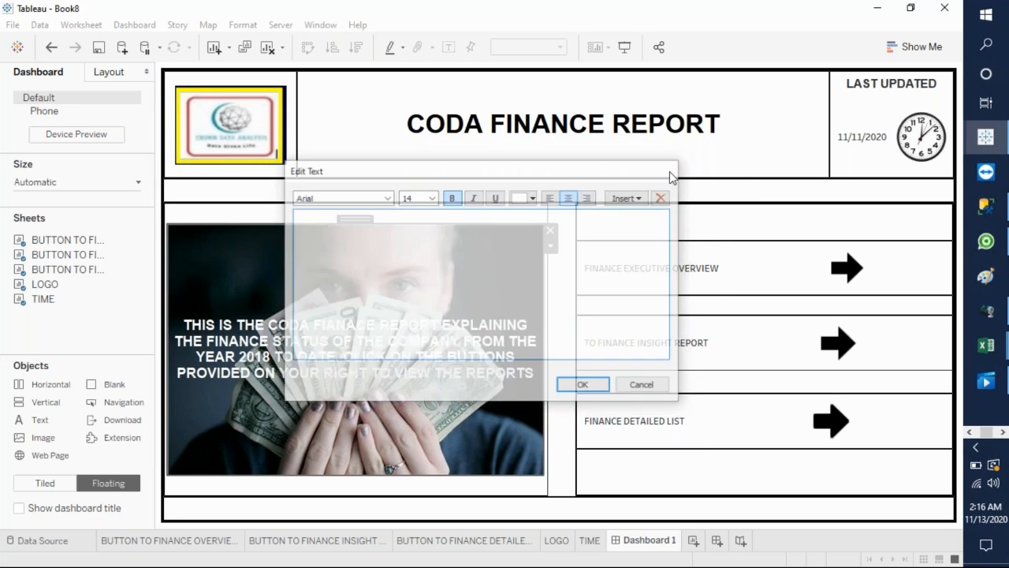
pyautogui.doubleClick(332, 354)
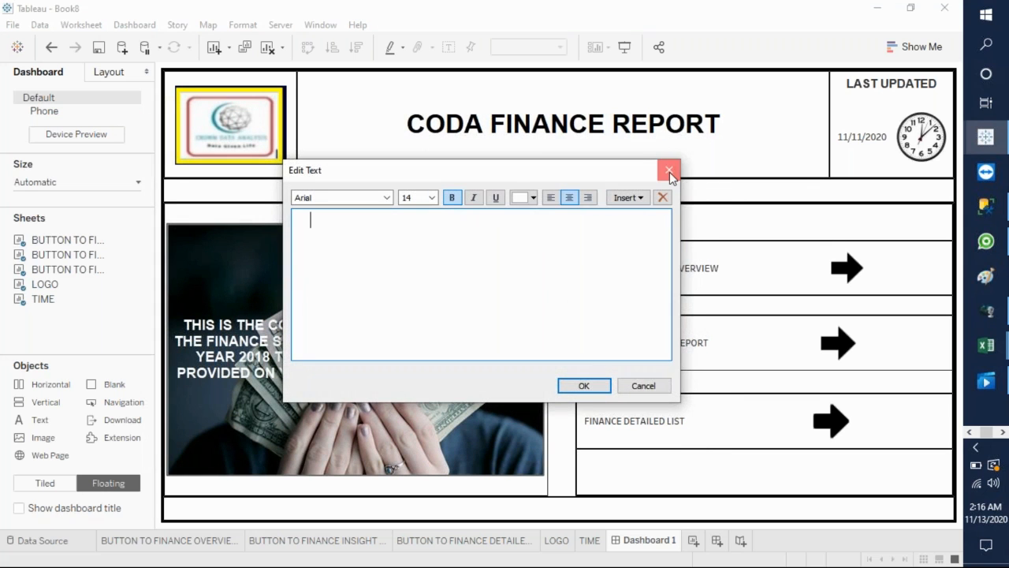
pyautogui.click(668, 170)
# Step: Correct the misspelled "FIANACE" to "FINANCE" in the floating text over the money image and apply the edit
pyautogui.doubleClick(347, 324)
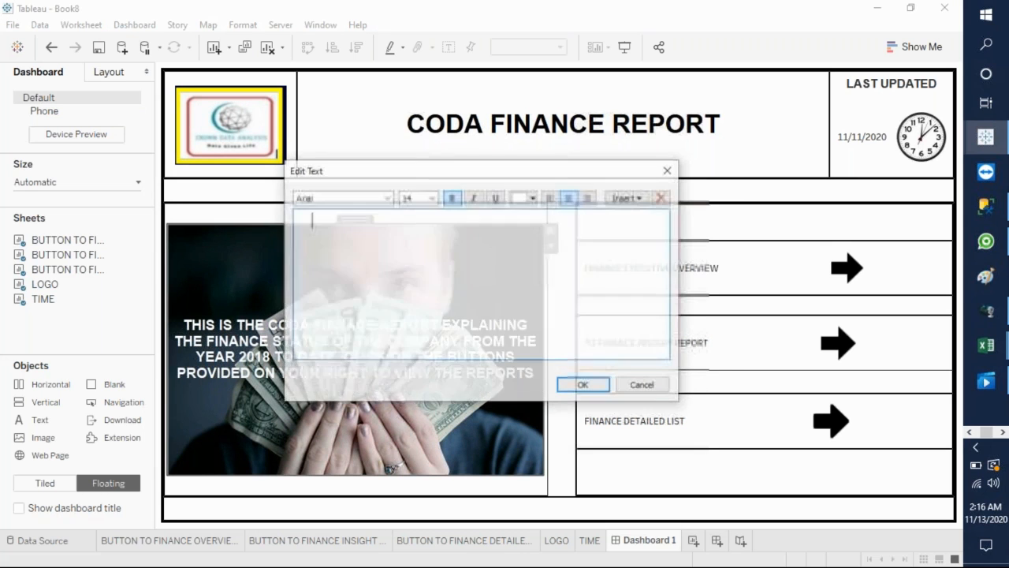
pyautogui.moveTo(308, 219); pyautogui.dragTo(499, 285)
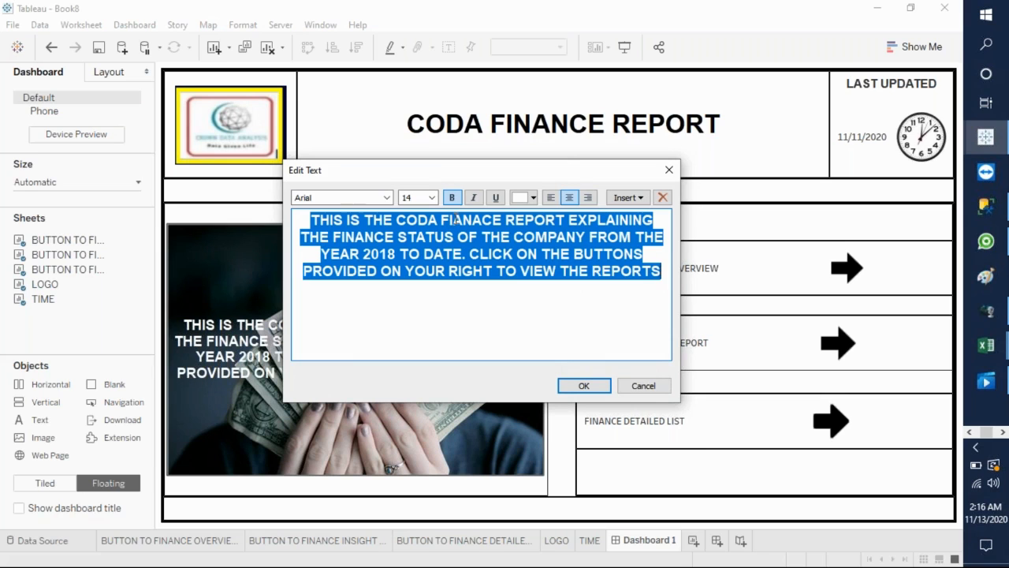
pyautogui.press('Delete')
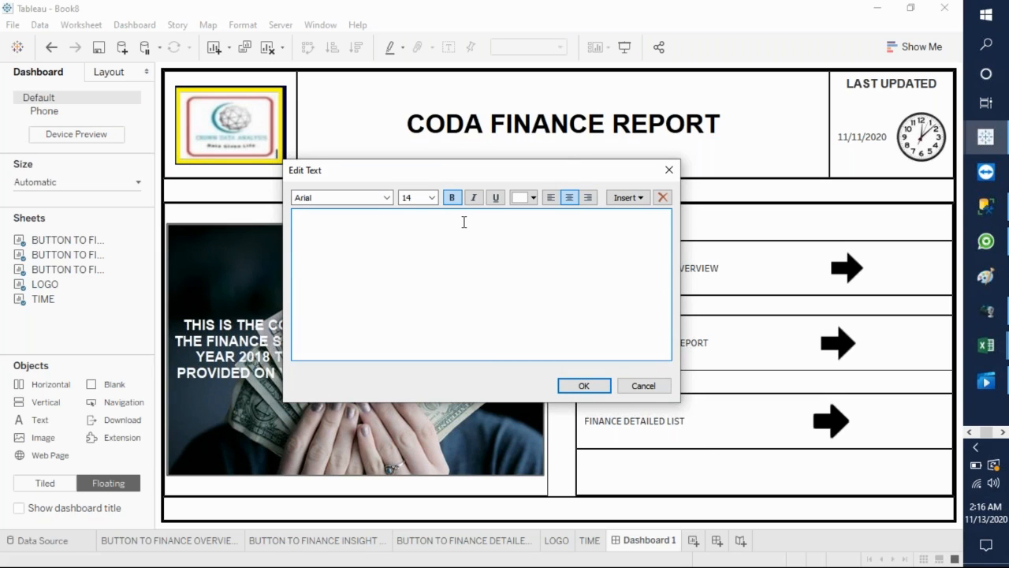
pyautogui.moveTo(364, 223); pyautogui.dragTo(484, 274)
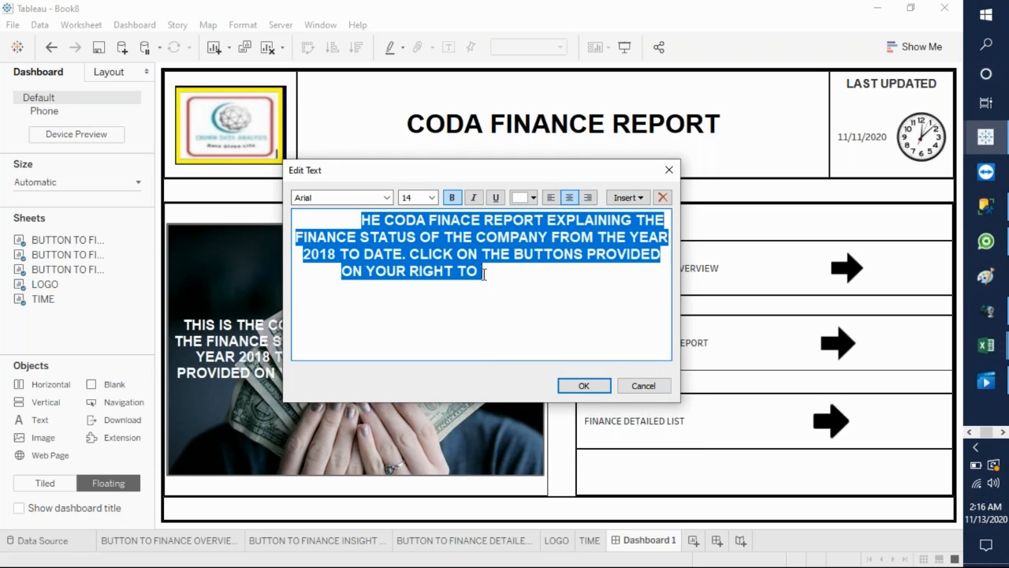
pyautogui.click(461, 221)
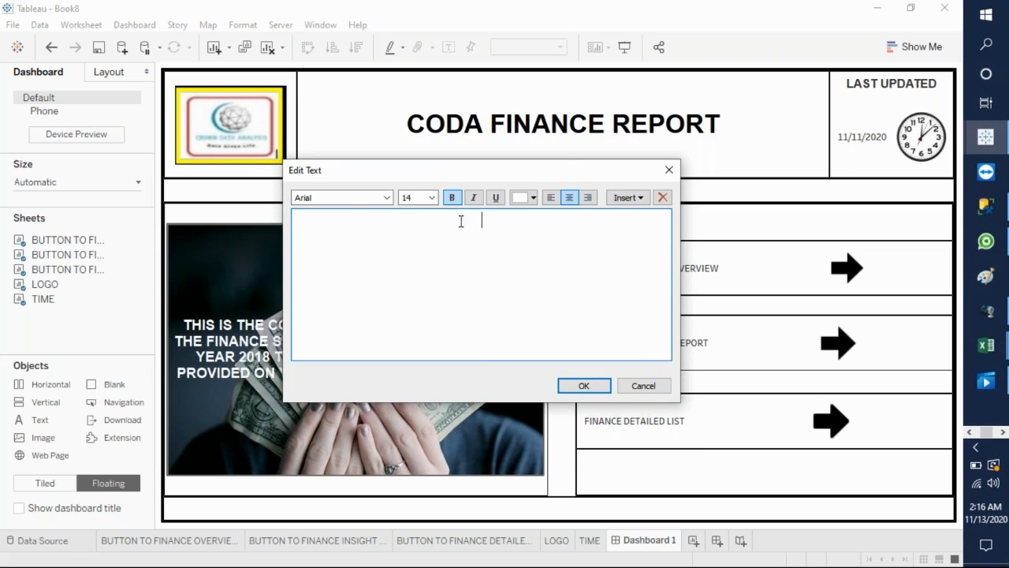
pyautogui.moveTo(375, 220); pyautogui.dragTo(521, 295)
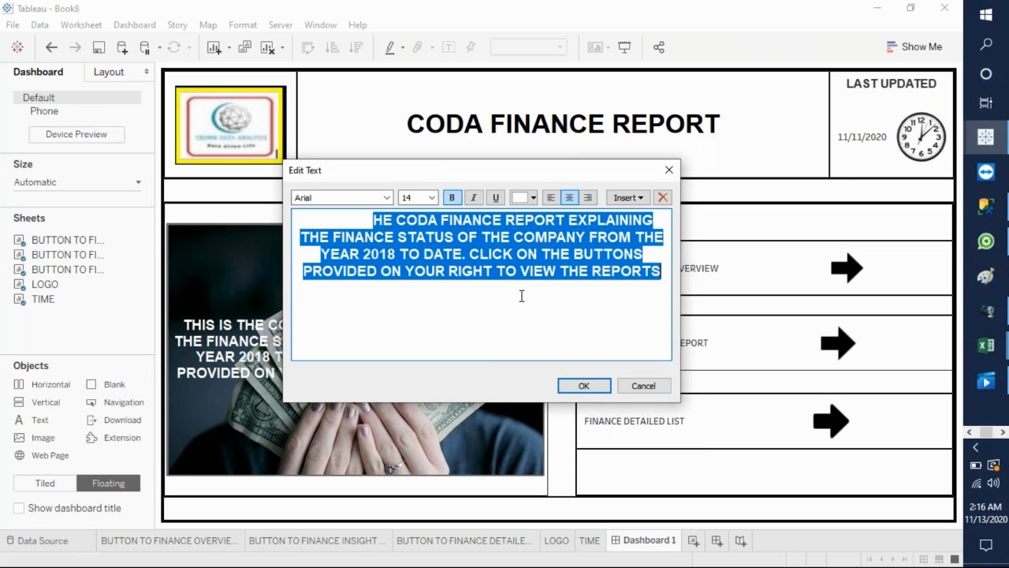
pyautogui.click(585, 387)
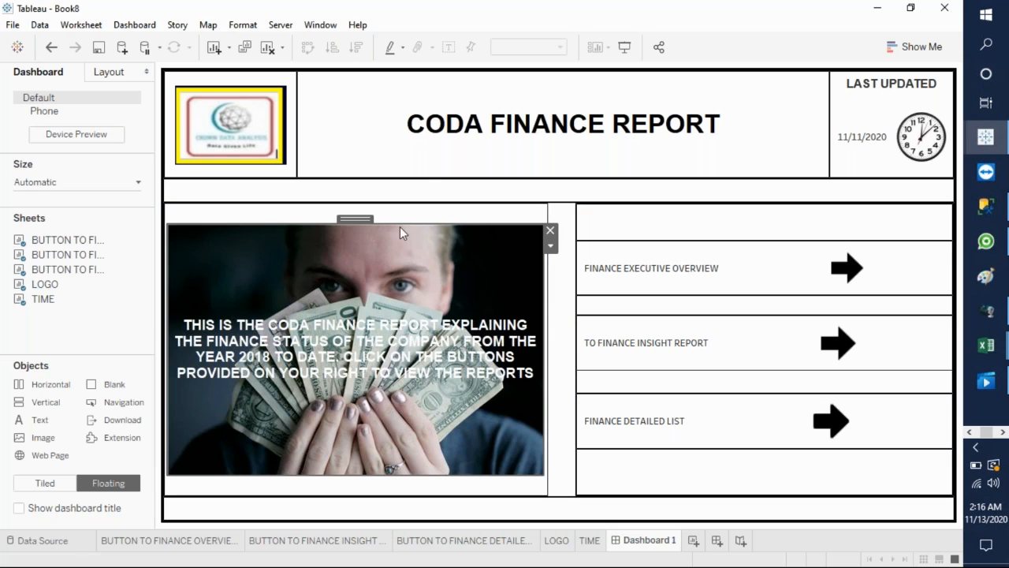
# Step: Stretch the floating text box on all four sides to fill the whole bordered container around the money image
pyautogui.moveTo(390, 224); pyautogui.dragTo(375, 201)
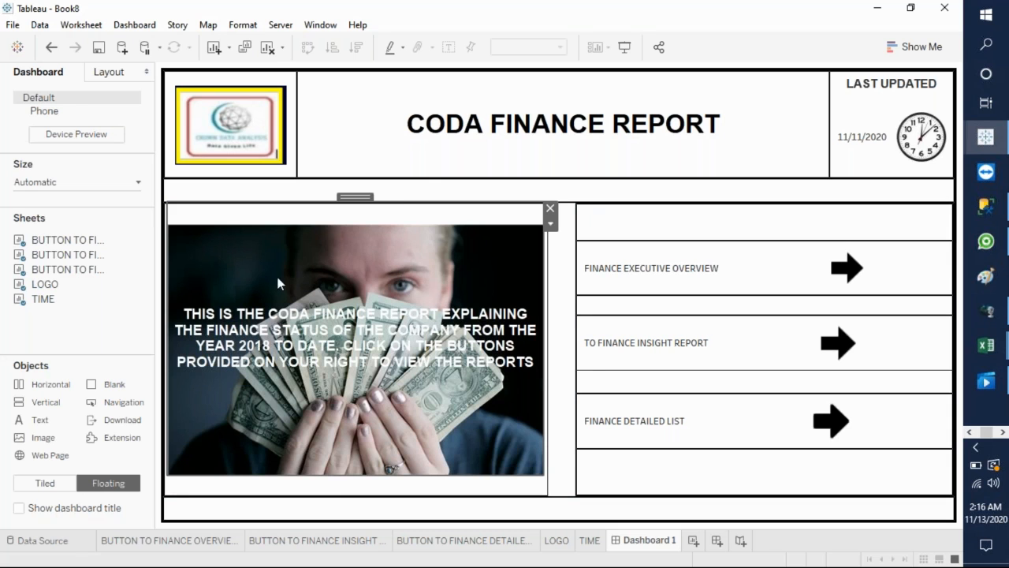
pyautogui.moveTo(166, 221); pyautogui.dragTo(343, 497)
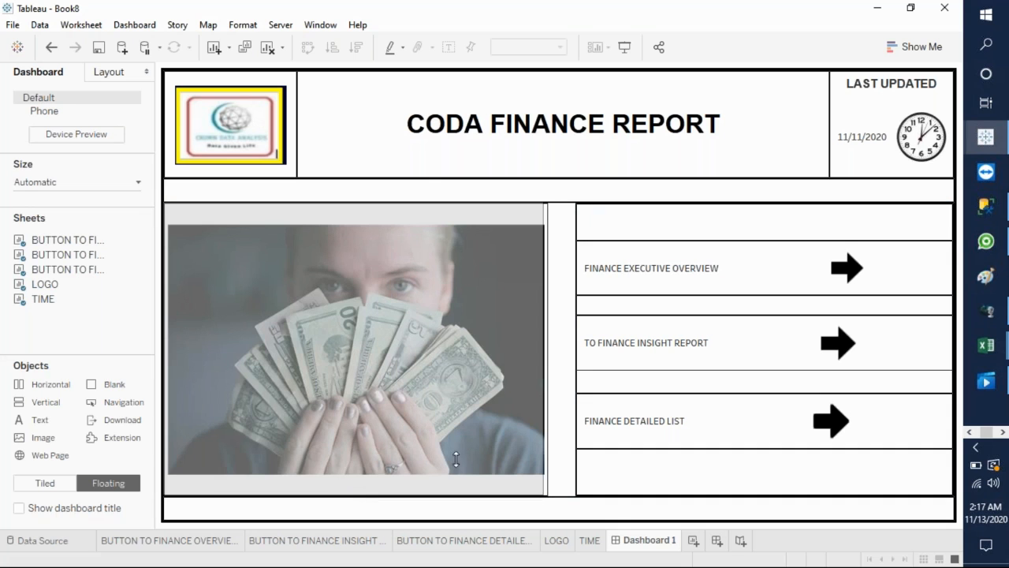
pyautogui.moveTo(541, 455); pyautogui.dragTo(551, 456)
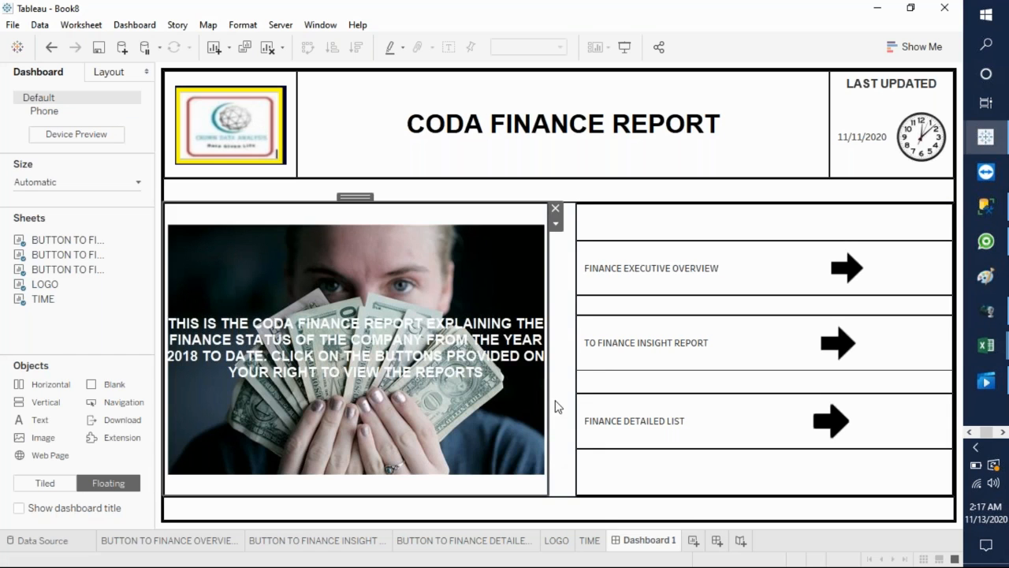
# Step: Give the empty horizontal container between the header and the money image a light gray background
pyautogui.click(568, 197)
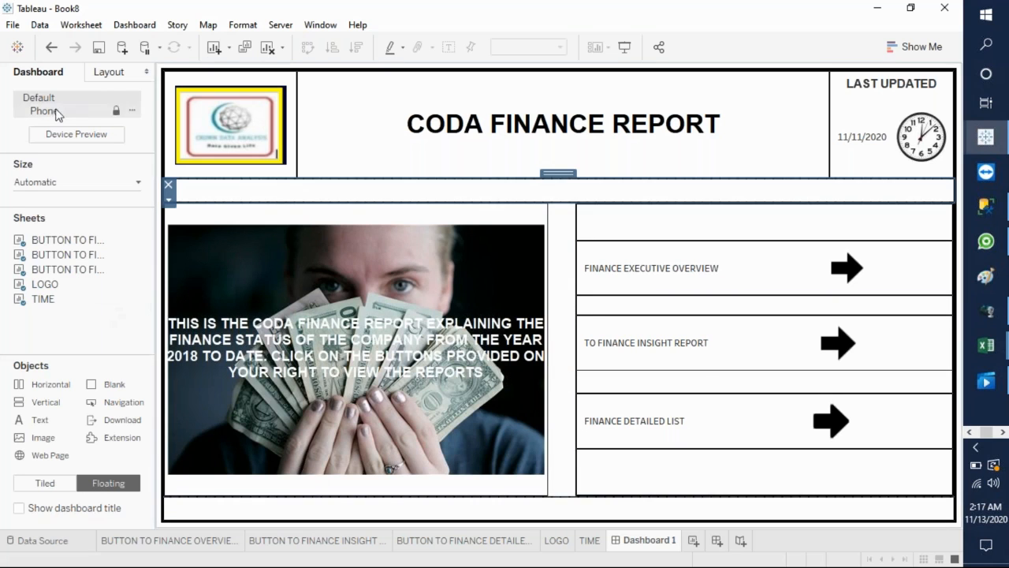
pyautogui.click(106, 74)
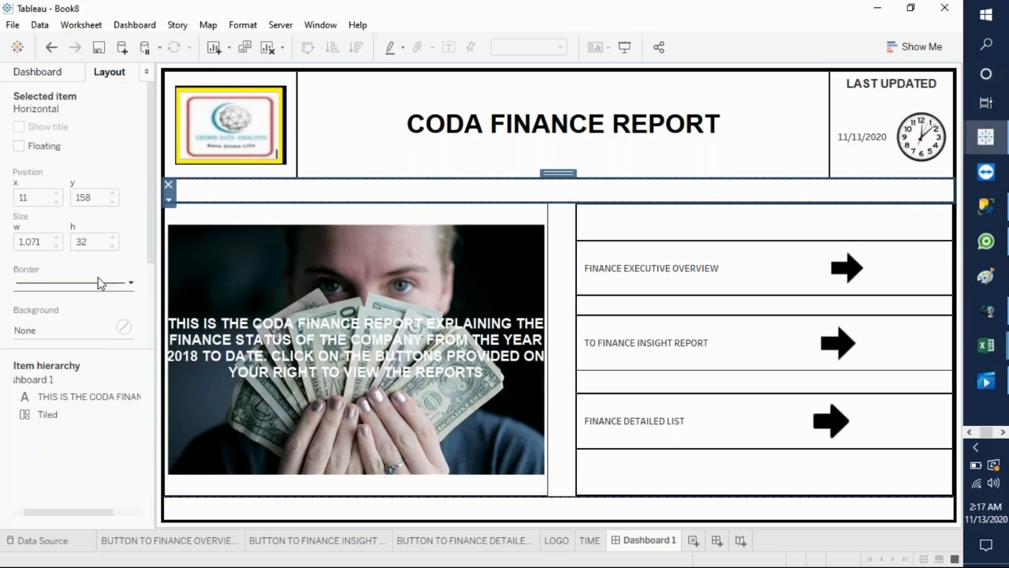
pyautogui.click(124, 327)
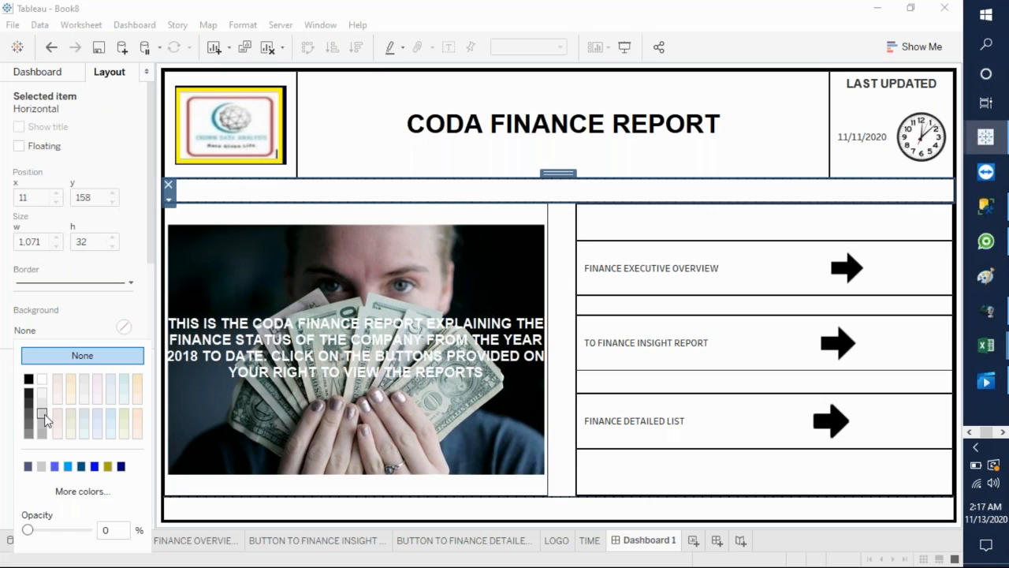
pyautogui.click(43, 416)
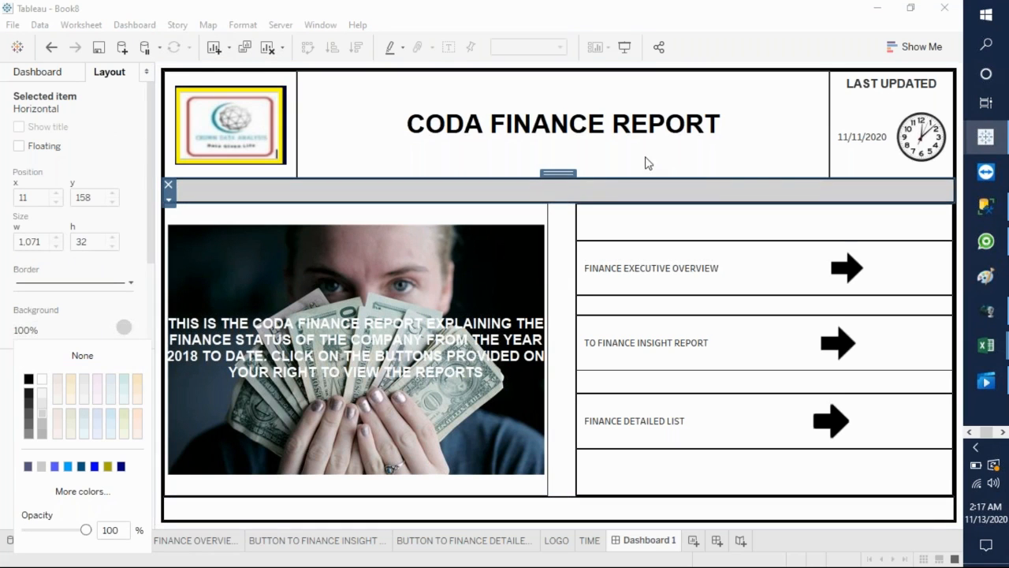
# Step: Fill the narrow container between the image and the navigation buttons, and the strip along the dashboard's bottom edge, with the same light gray
pyautogui.click(568, 246)
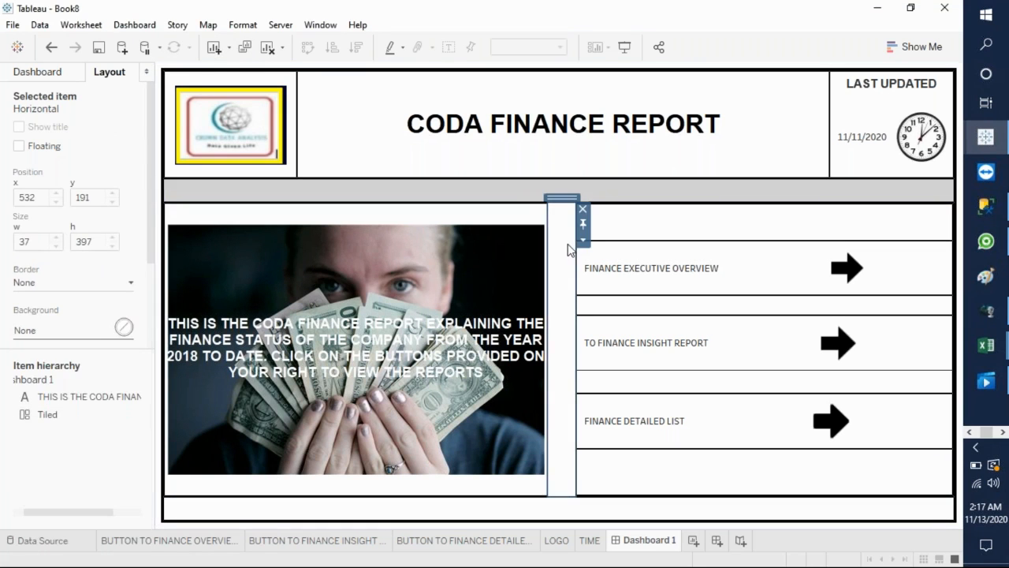
pyautogui.click(123, 328)
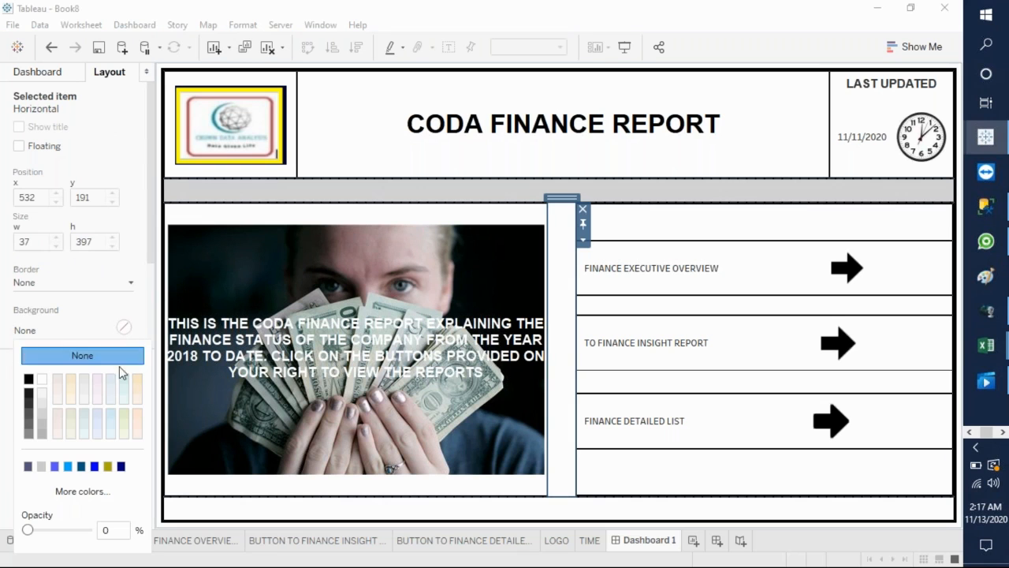
pyautogui.click(43, 416)
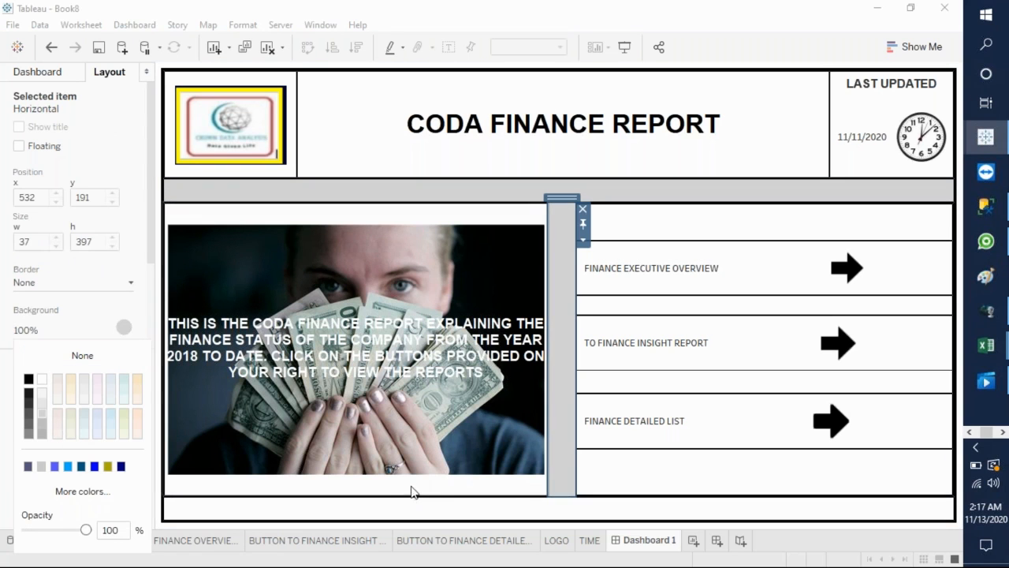
pyautogui.click(418, 513)
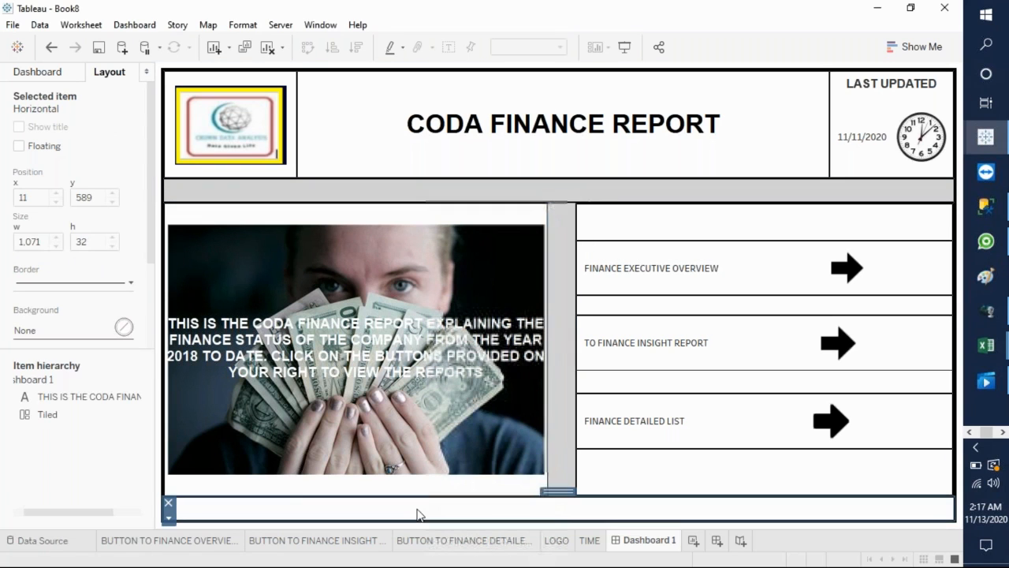
pyautogui.click(124, 328)
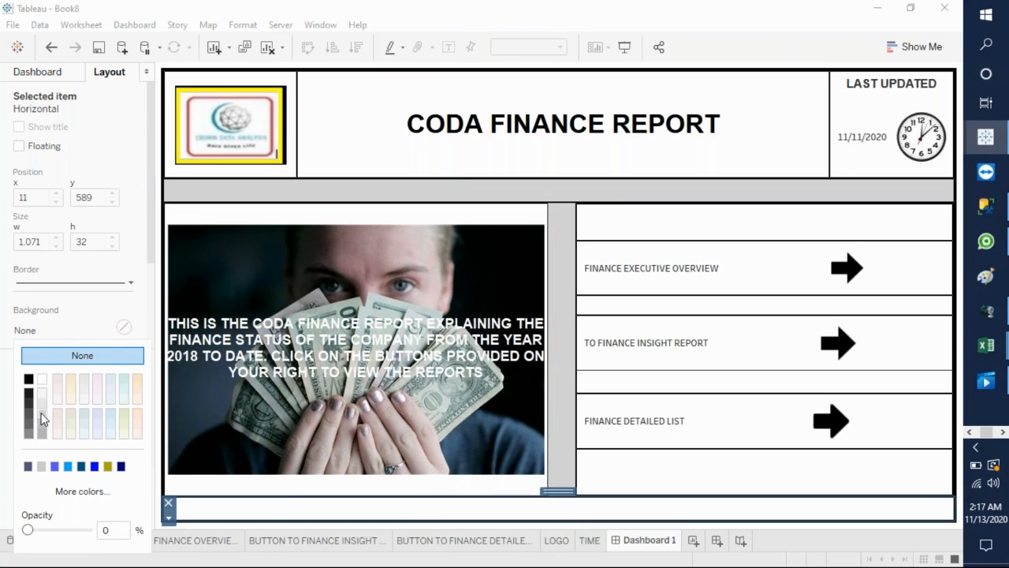
pyautogui.click(43, 417)
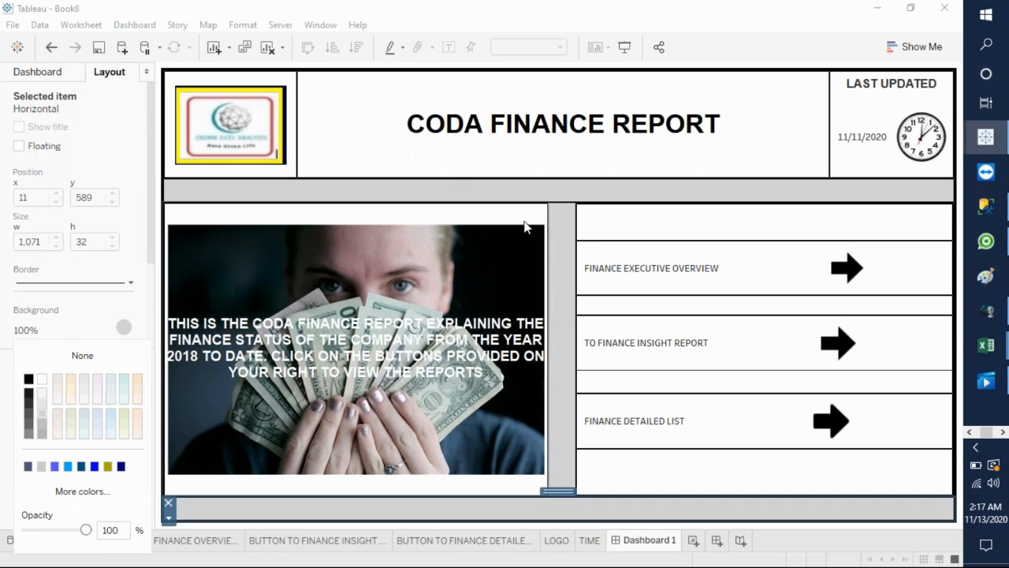
# Step: Apply the light gray background to the empty containers directly above and below the FINANCE EXECUTIVE OVERVIEW button
pyautogui.click(658, 222)
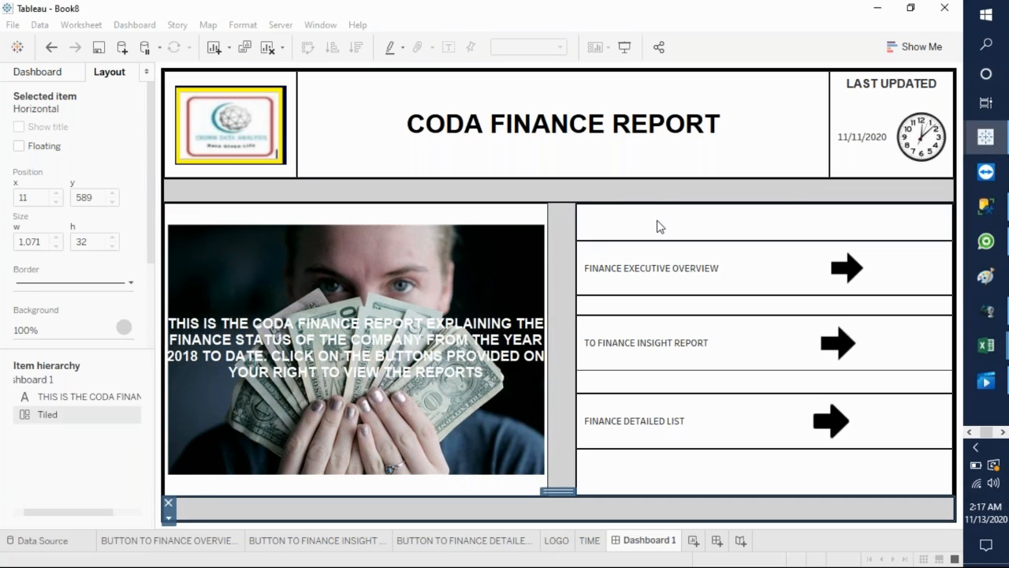
pyautogui.click(123, 326)
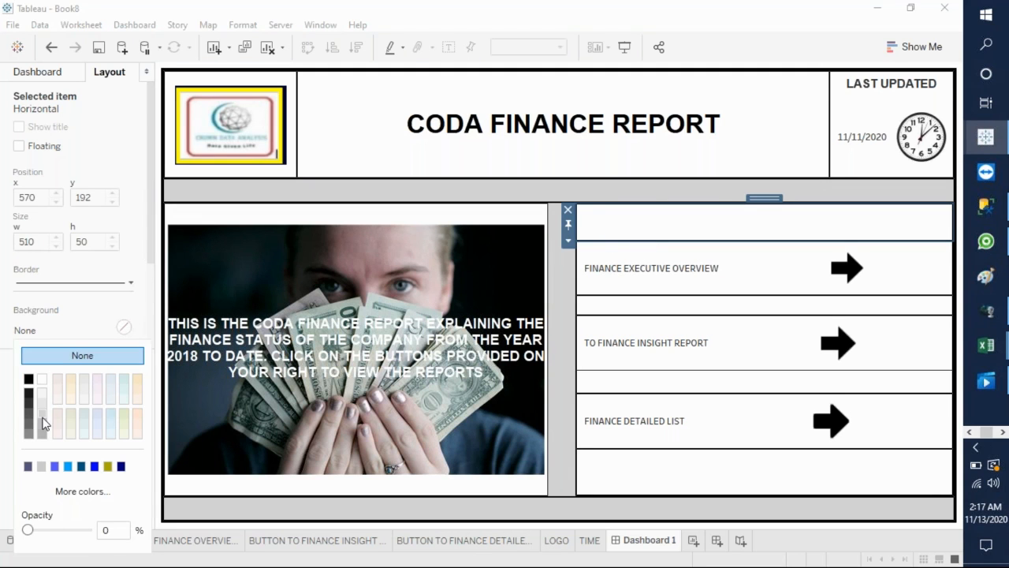
pyautogui.click(43, 420)
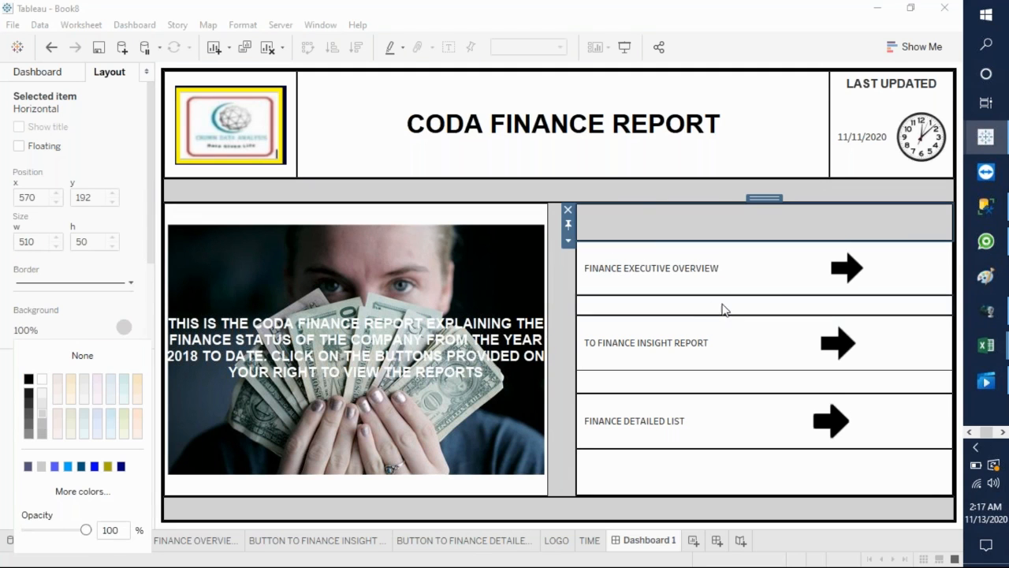
pyautogui.click(710, 310)
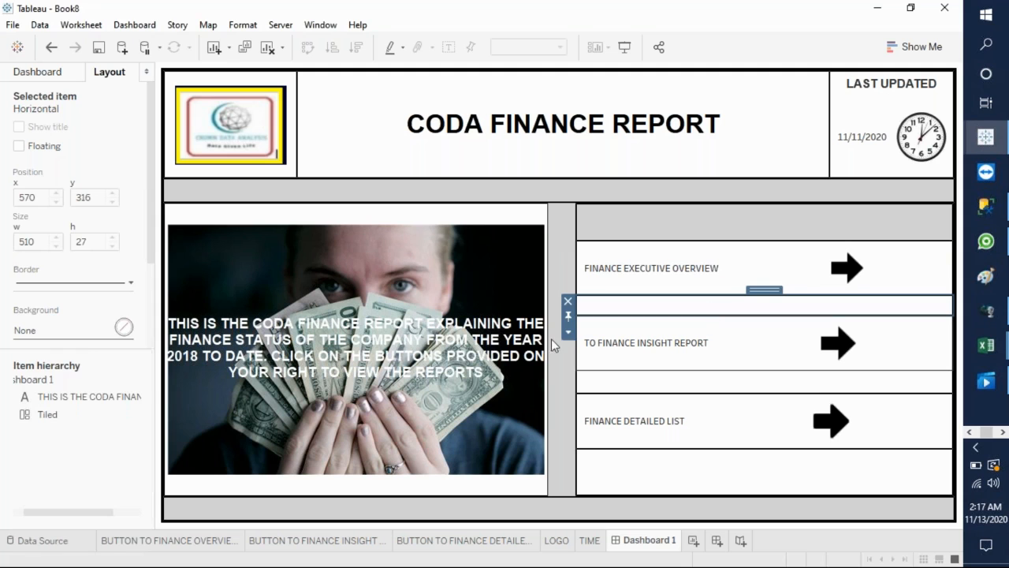
pyautogui.click(125, 328)
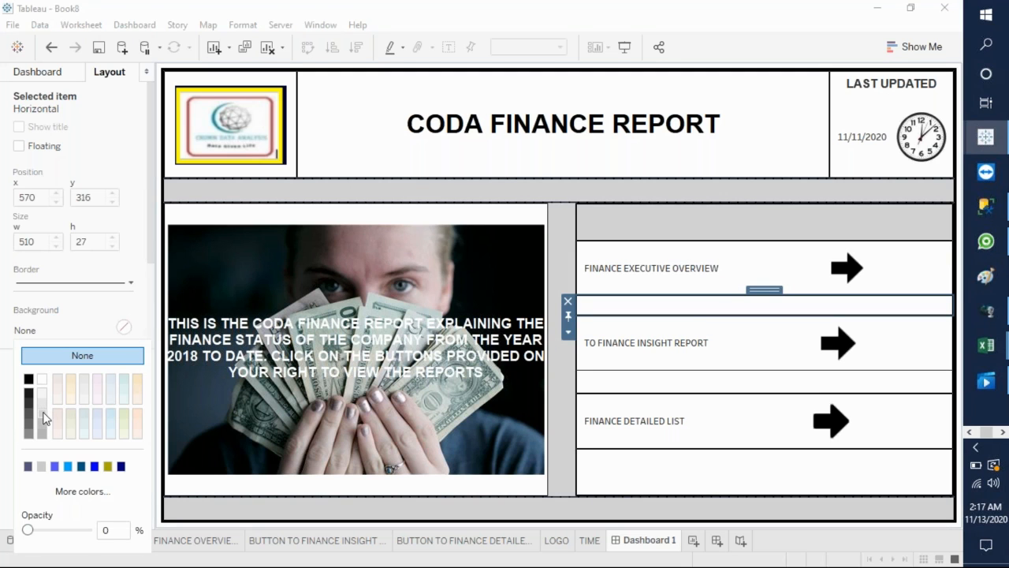
pyautogui.click(45, 419)
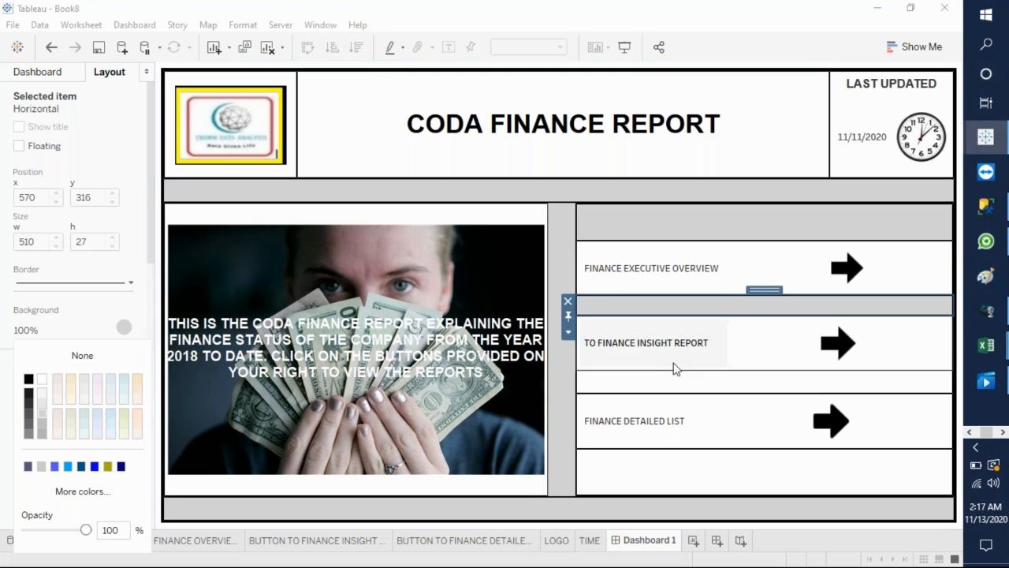
# Step: Apply the light gray background to the empty containers directly above and below the FINANCE DETAILED LIST button
pyautogui.click(670, 391)
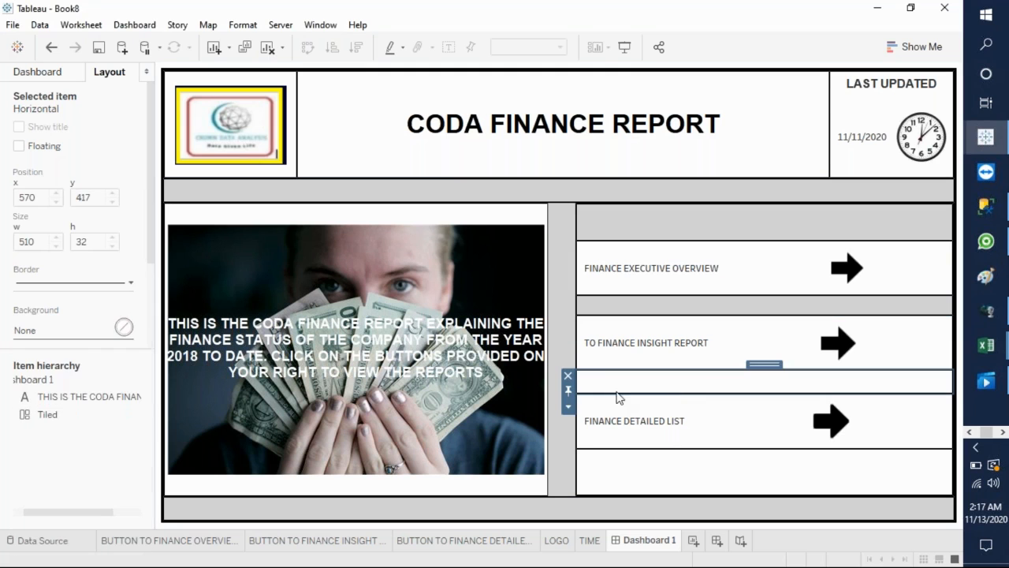
pyautogui.click(126, 328)
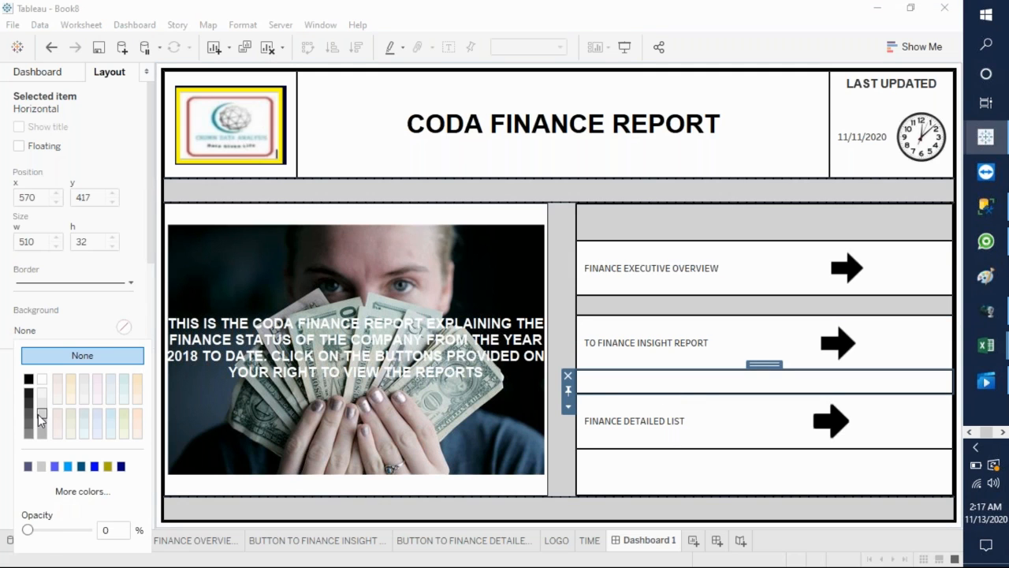
pyautogui.click(37, 414)
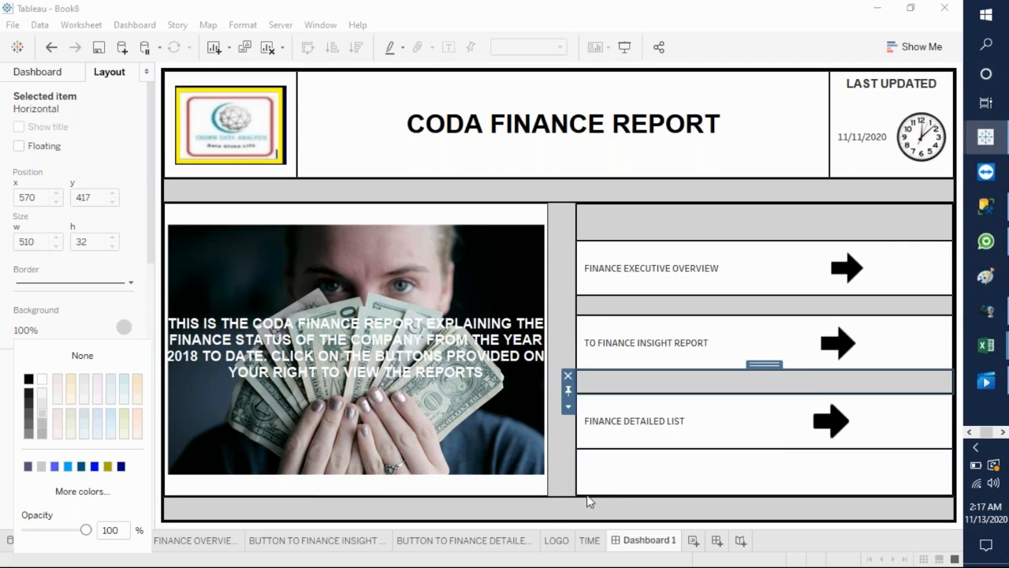
pyautogui.click(628, 475)
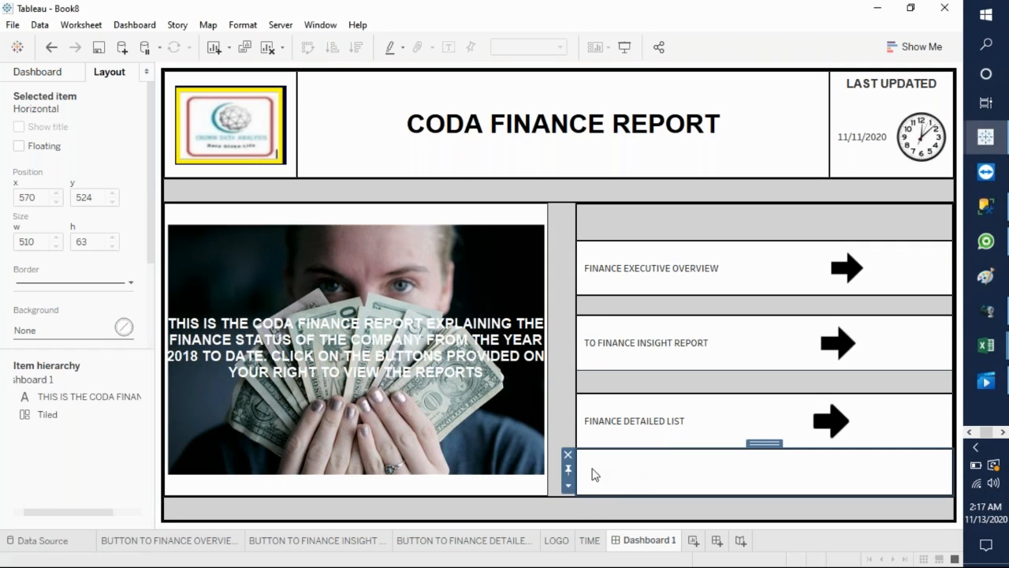
pyautogui.click(127, 326)
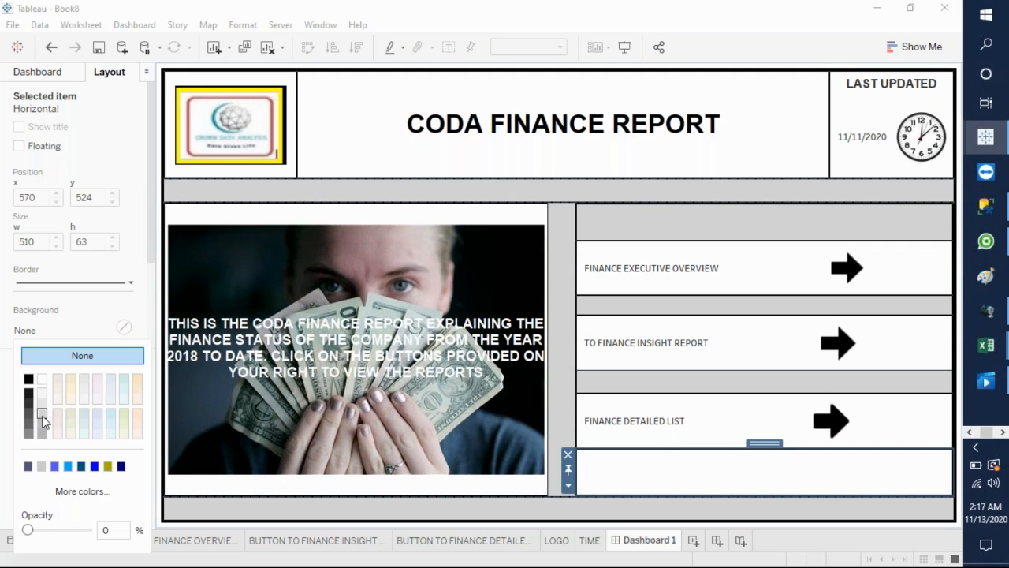
pyautogui.click(43, 420)
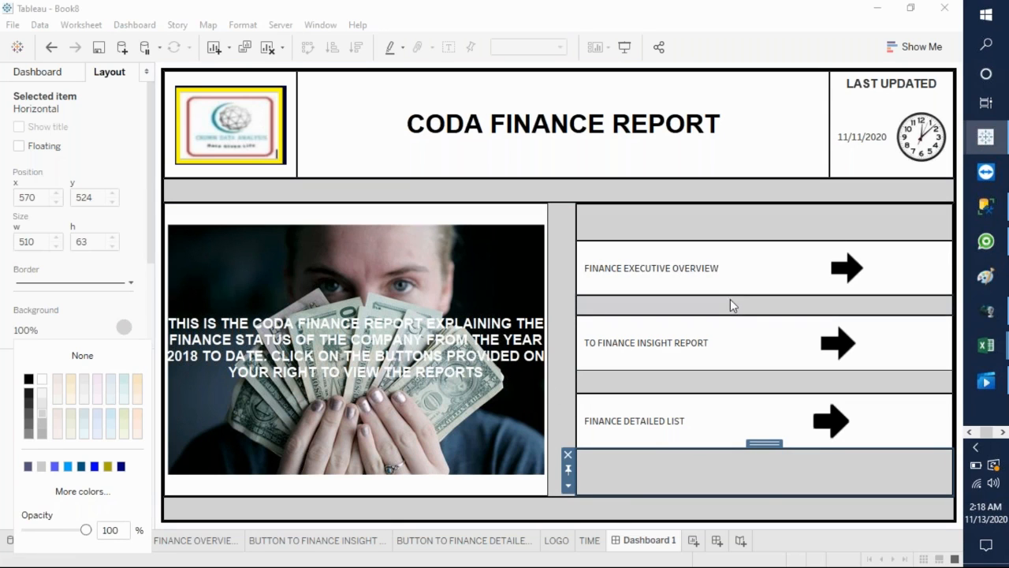
# Step: Switch to the "Tableau work PPT" presentation in PowerPoint to review the MAIN PAGE REQUIREMENTS slide, and return to the Tableau Book8 dashboard
pyautogui.click(1003, 432)
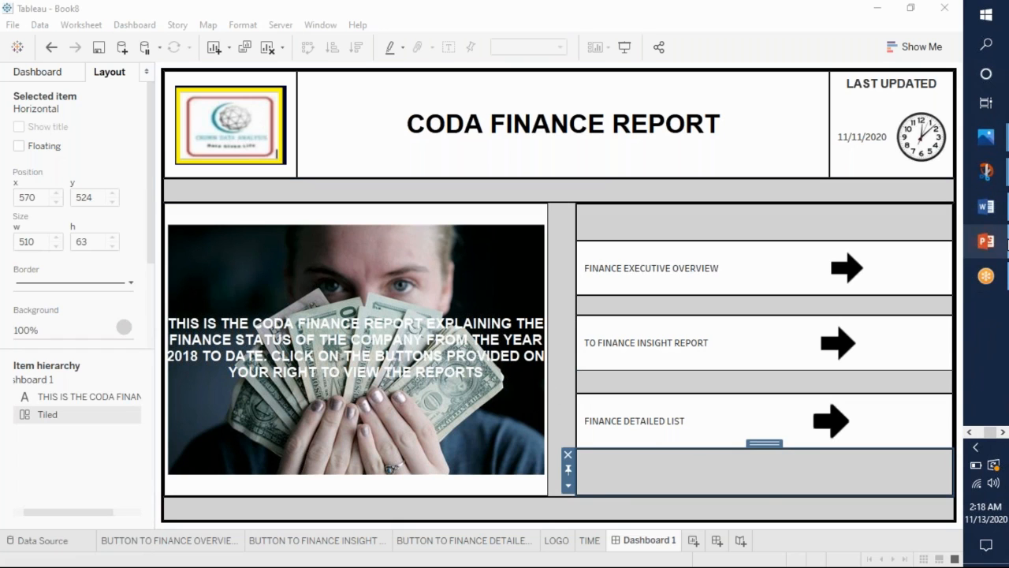
pyautogui.moveTo(986, 241)
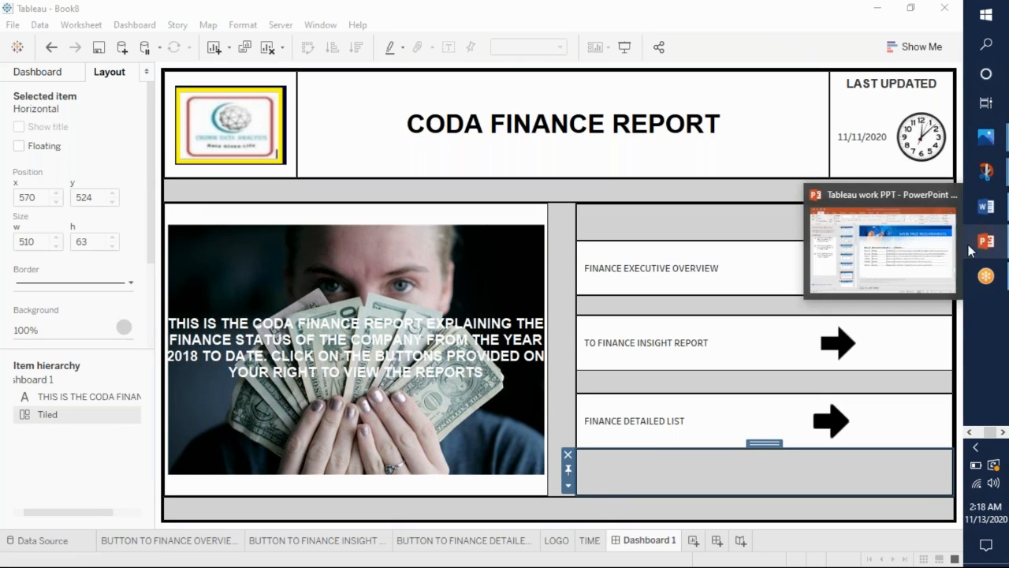
pyautogui.click(916, 244)
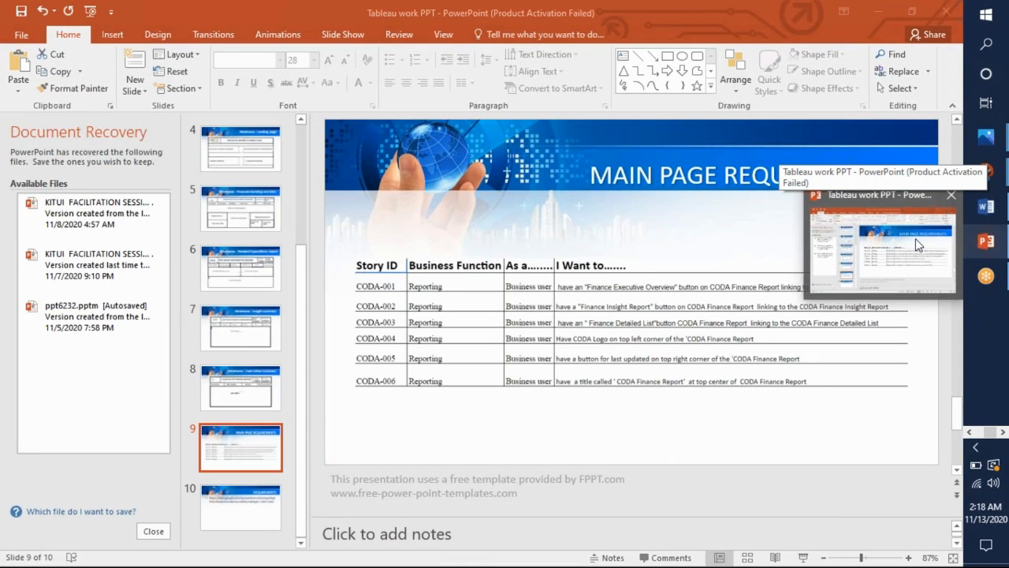
pyautogui.click(915, 238)
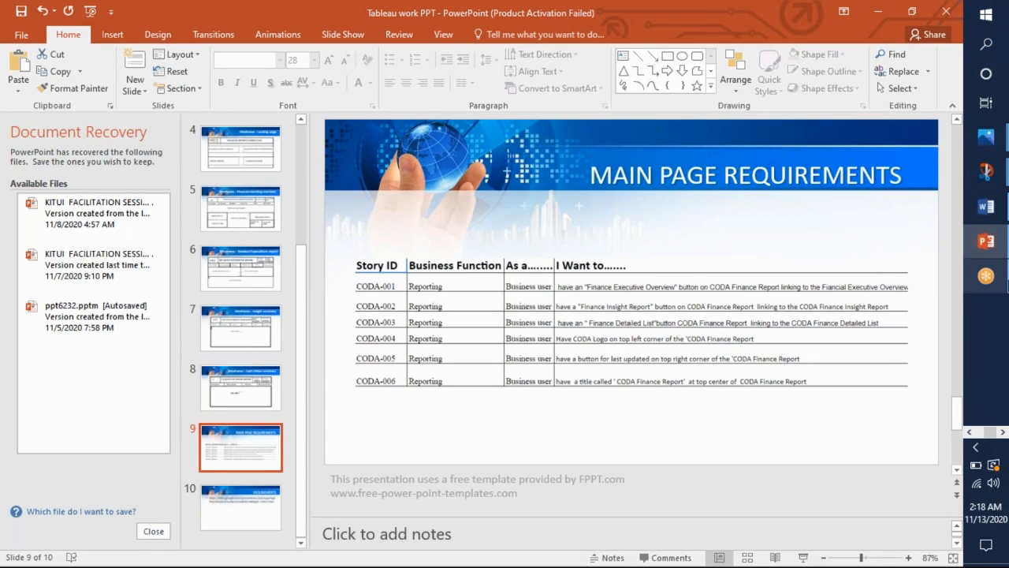
pyautogui.click(970, 428)
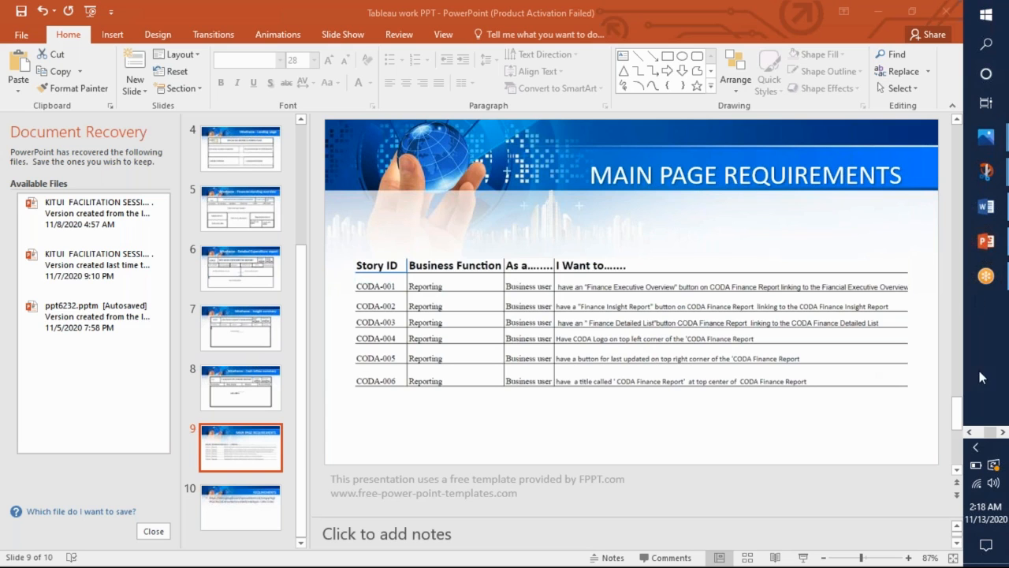
pyautogui.click(973, 432)
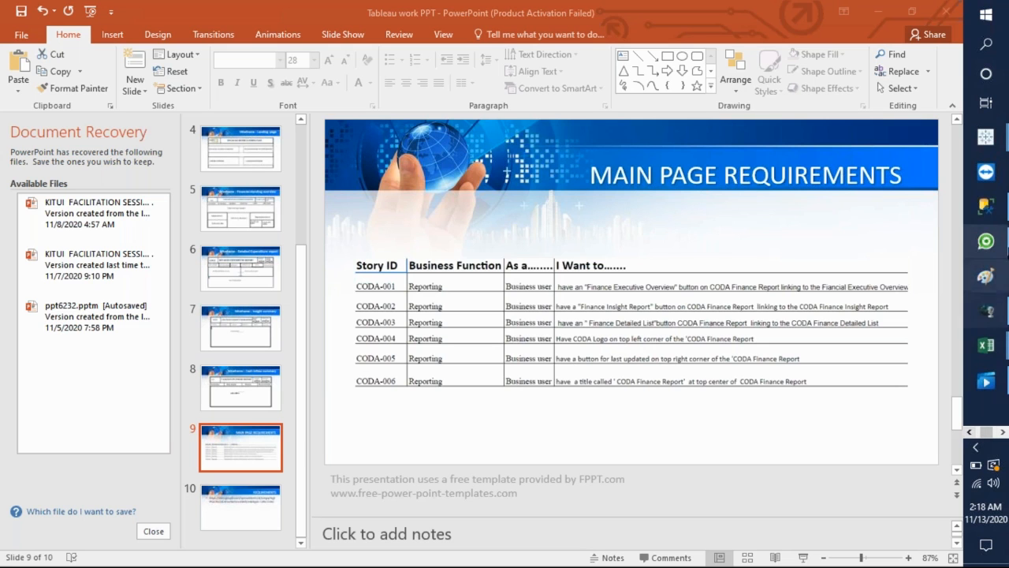
pyautogui.moveTo(1002, 143)
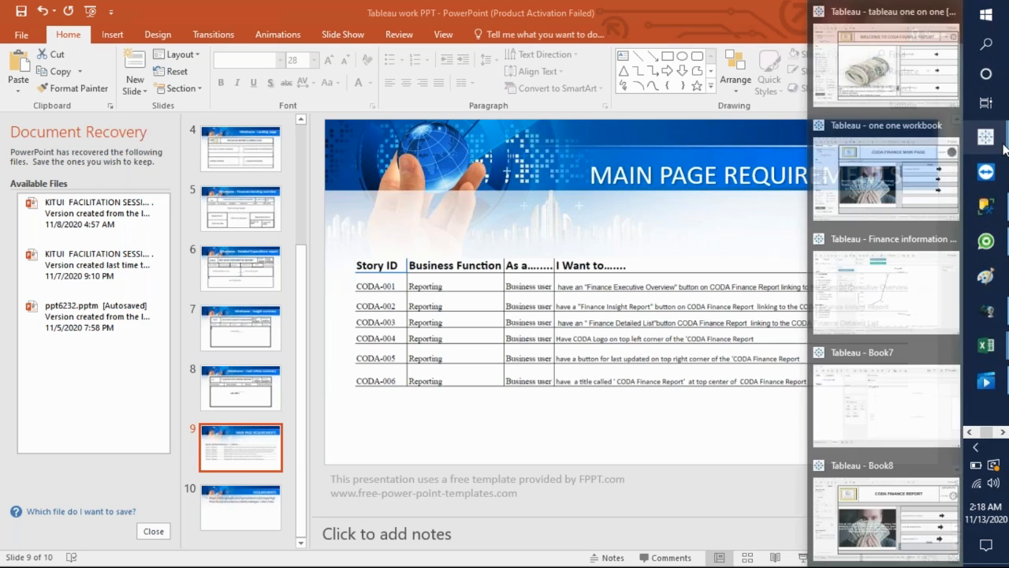
pyautogui.click(883, 513)
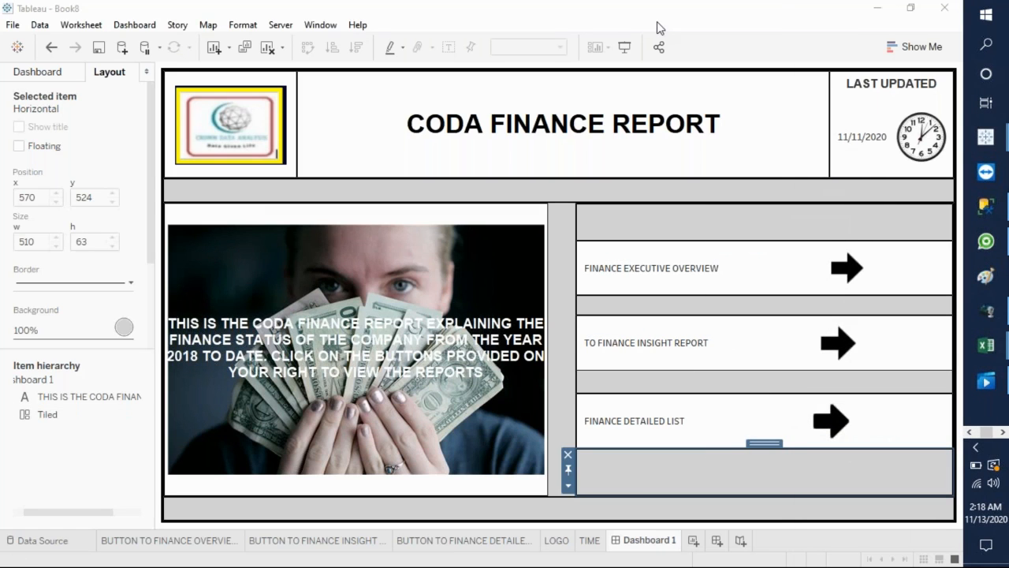